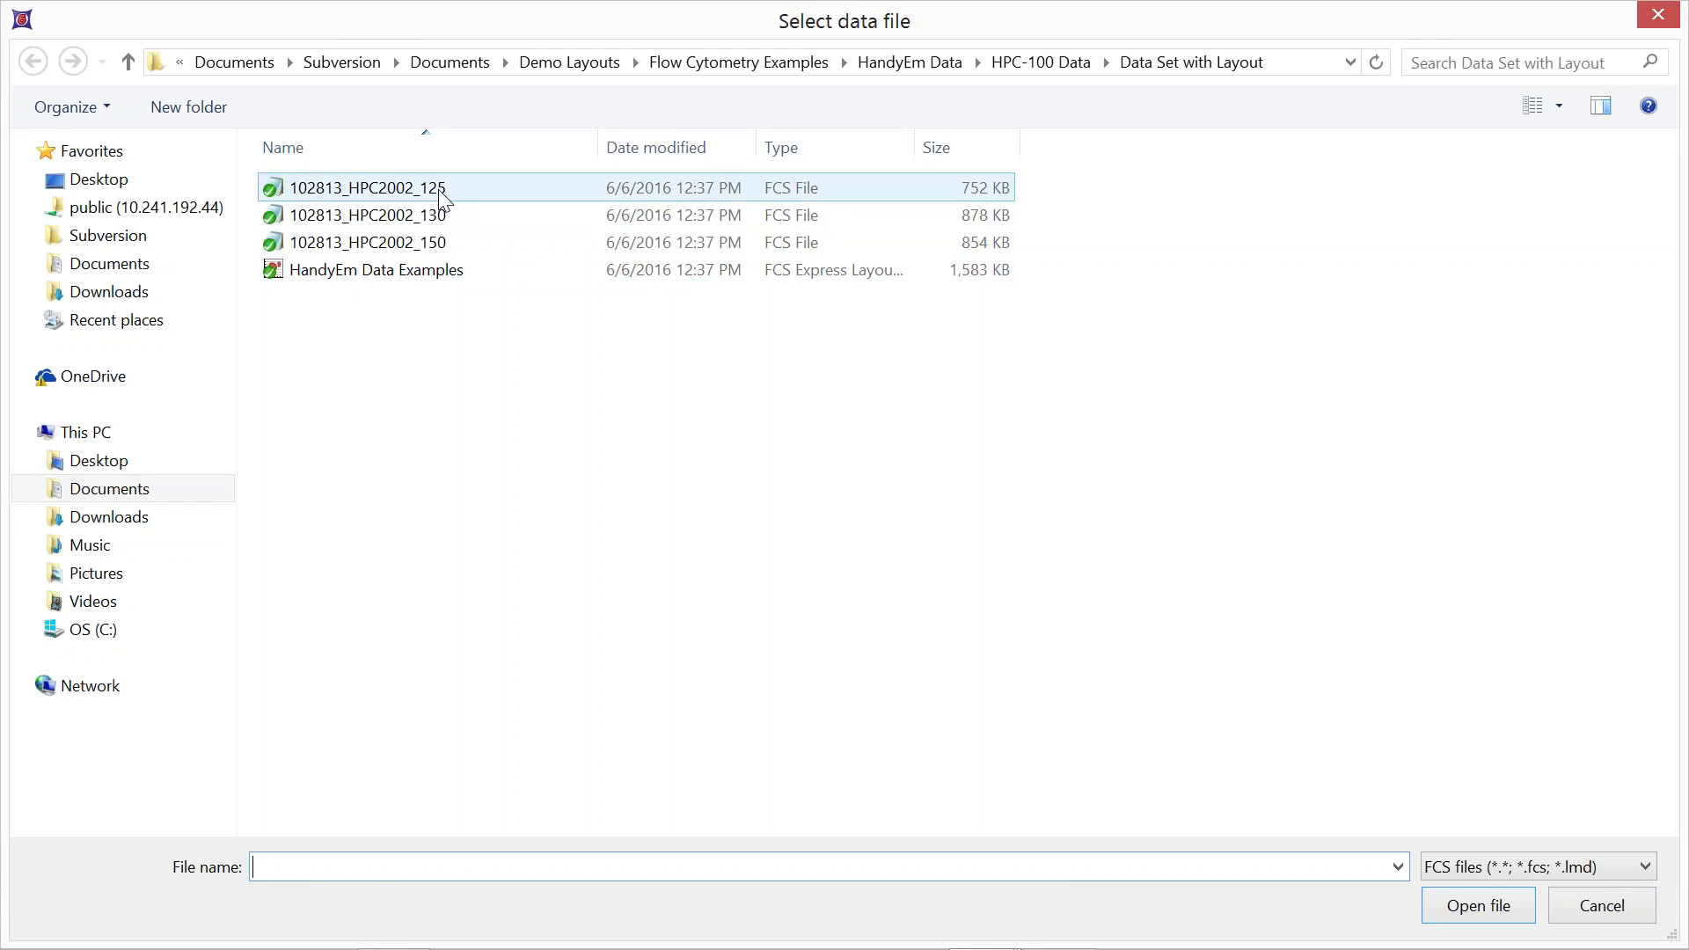
Step: Load 102813_HPC2002_125 into the scatter with regression plot and set its X parameter to FL2-FL2
{"action": "left_click", "coordinate": [568, 550]}
{"action": "left_click", "coordinate": [580, 529]}
{"action": "left_click", "coordinate": [899, 842]}
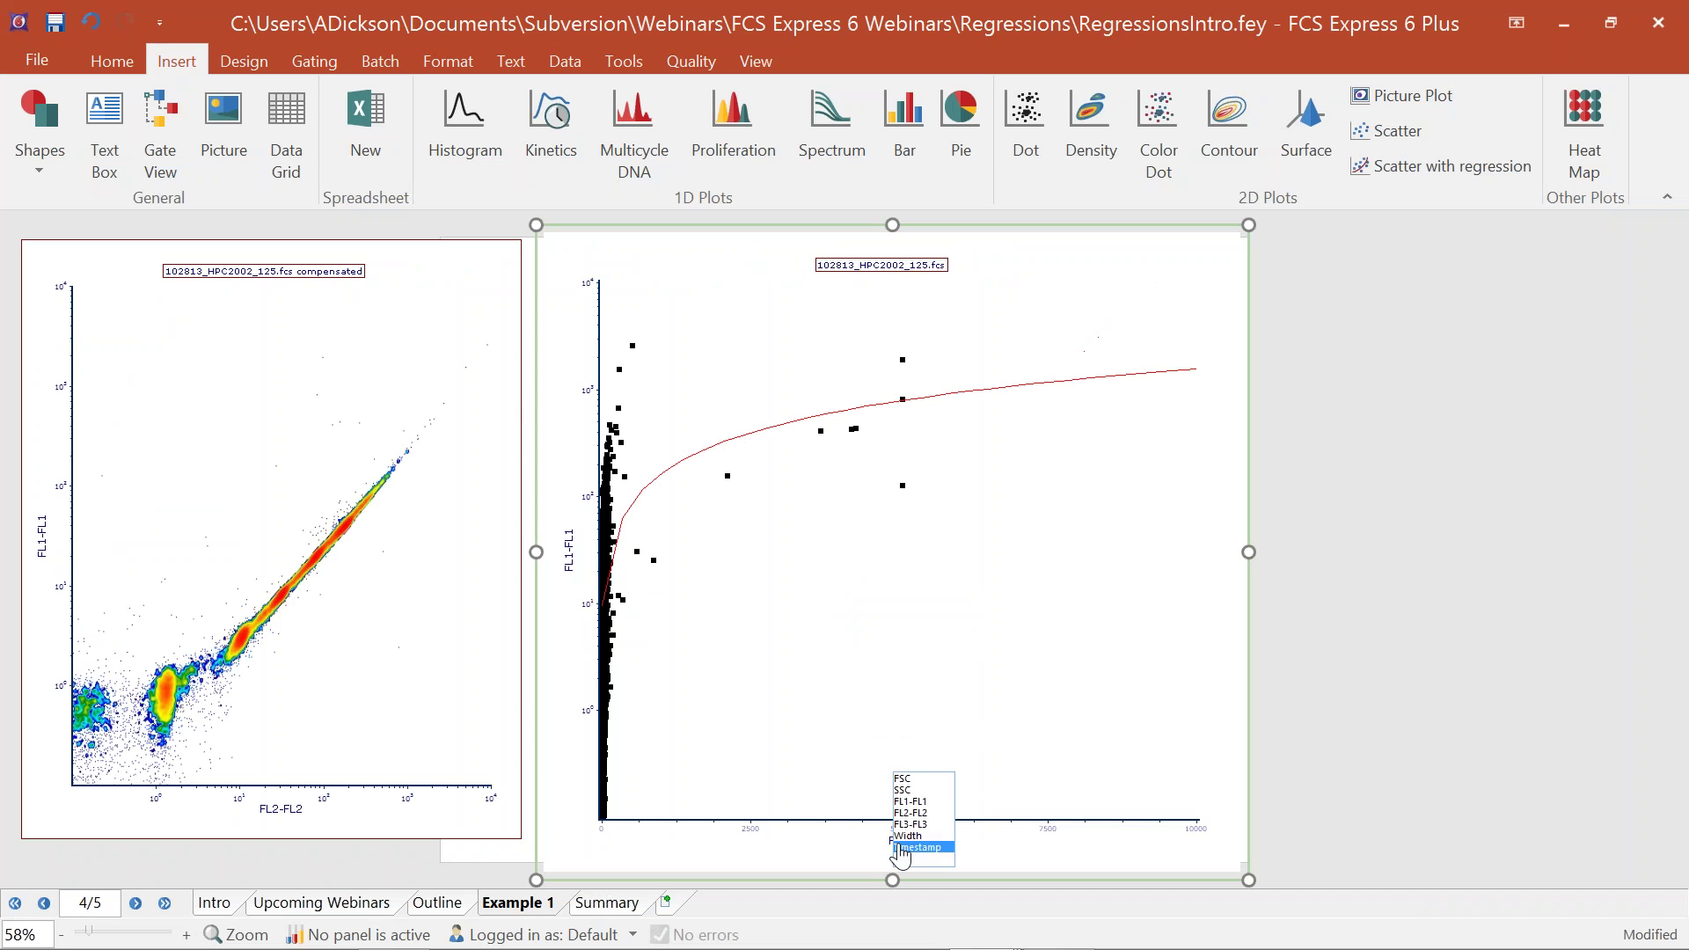
{"action": "left_click", "coordinate": [919, 813]}
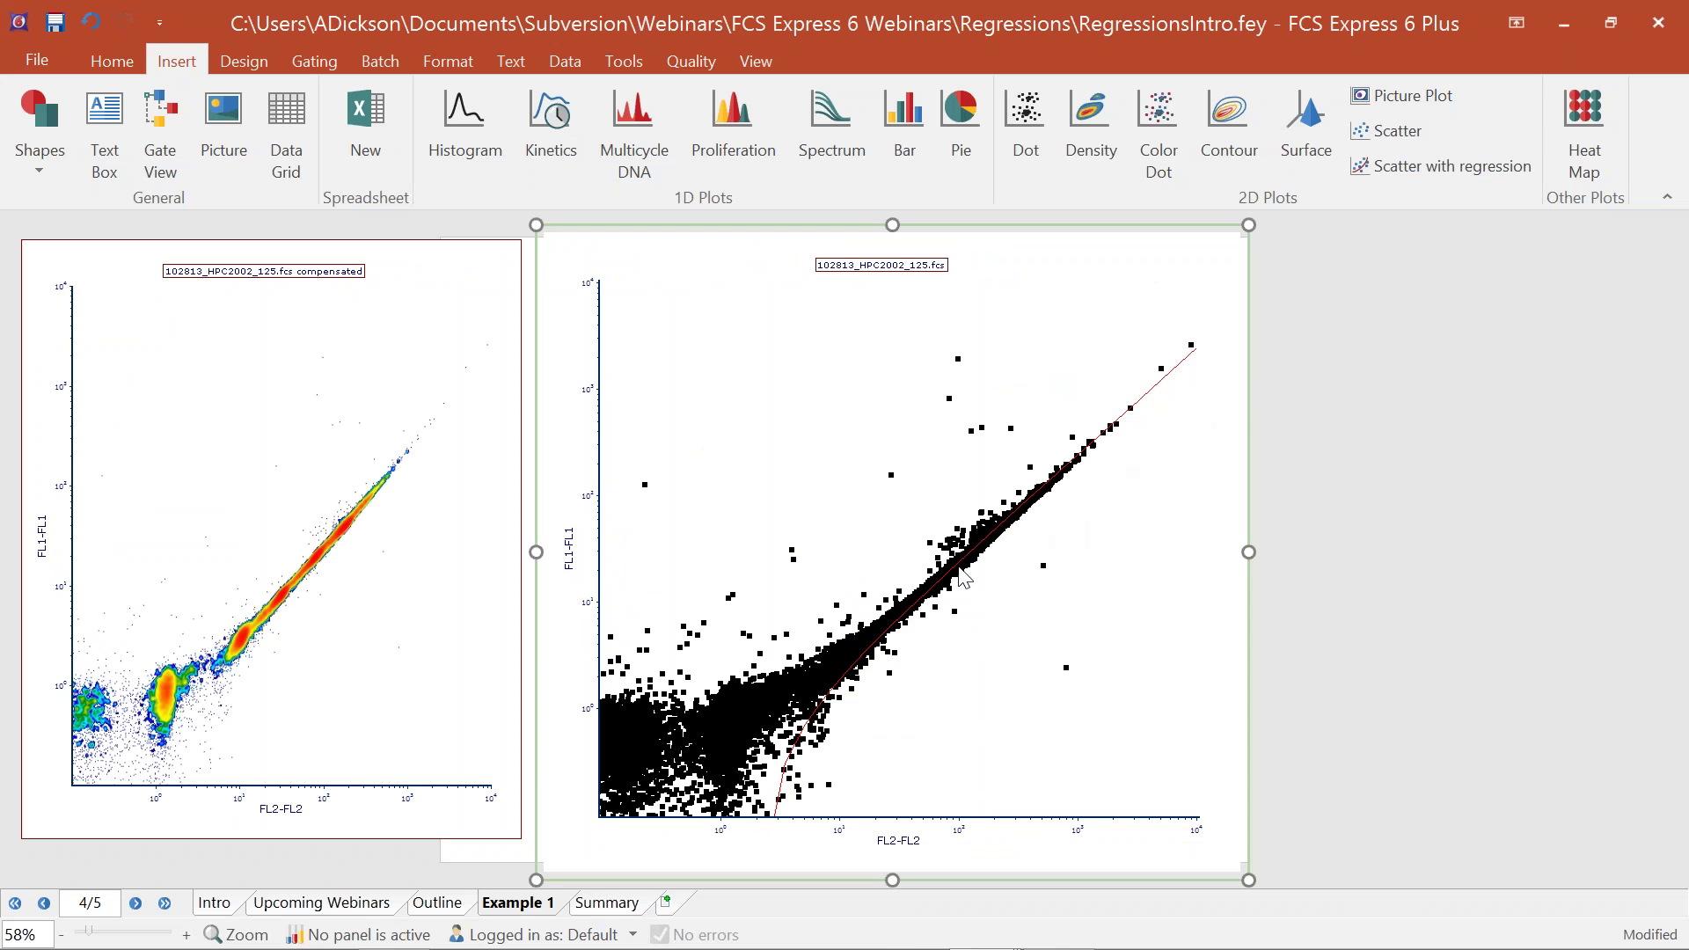
{"action": "left_click", "coordinate": [1139, 469]}
Step: Draw a rectangle gate named Beads on the density plot, enclosing the diagonal bead populations and excluding the lowest cluster at the axis
{"action": "left_click", "coordinate": [446, 544]}
{"action": "left_click", "coordinate": [339, 572]}
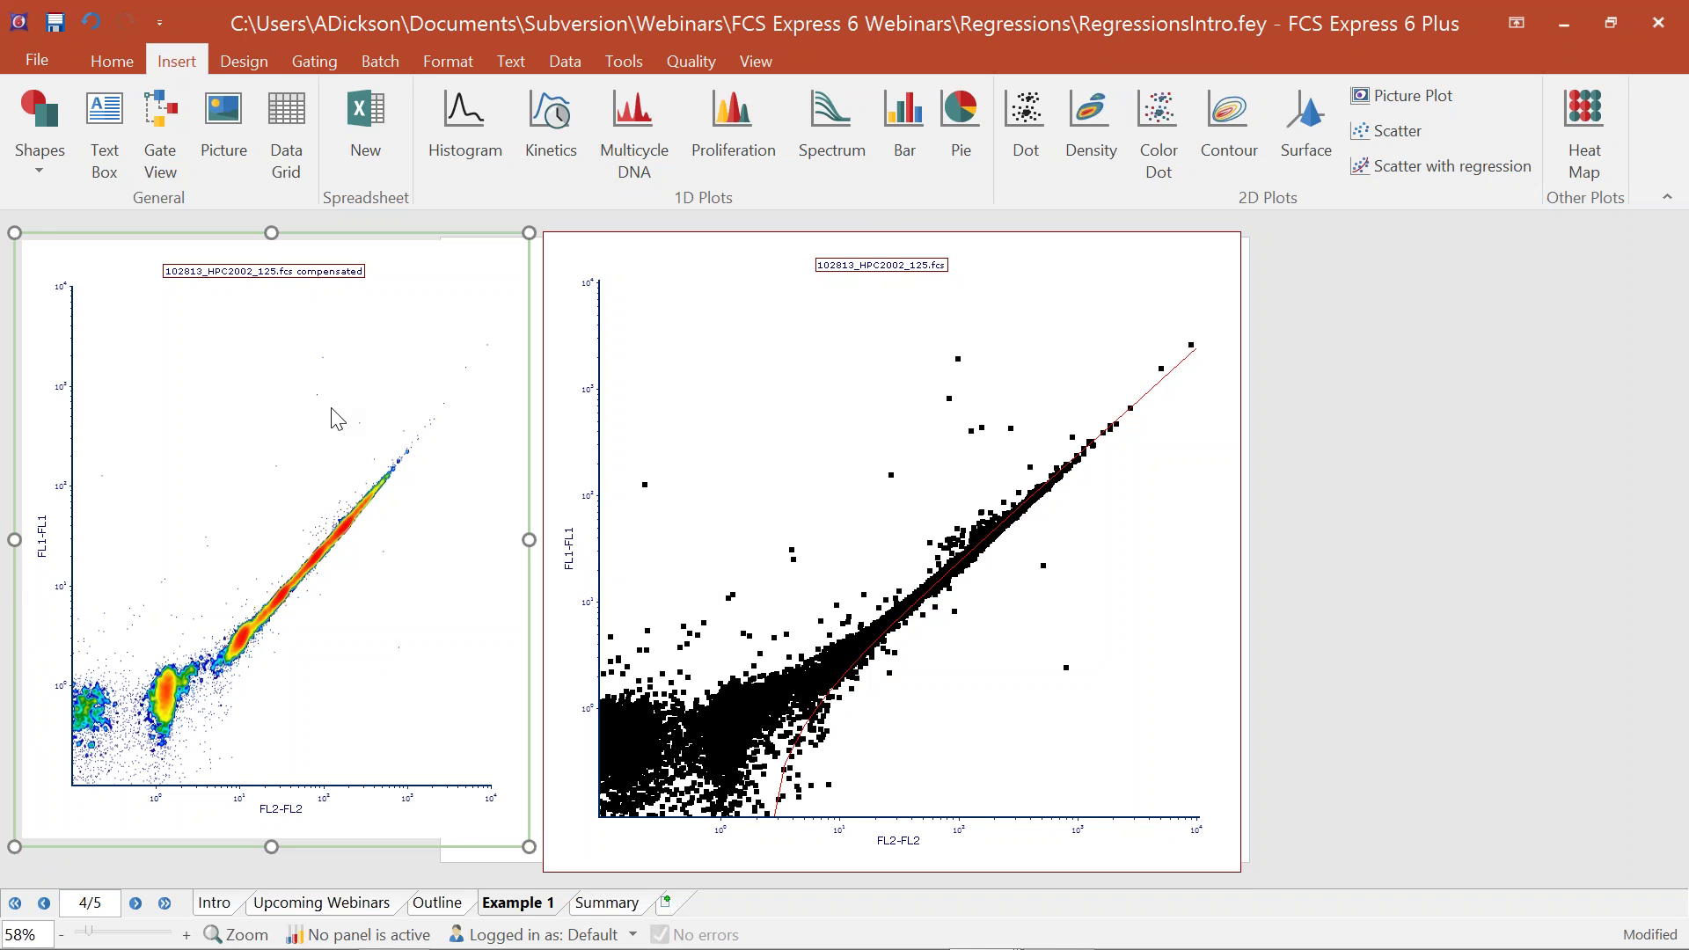
{"action": "left_click", "coordinate": [312, 63]}
{"action": "left_click", "coordinate": [247, 123]}
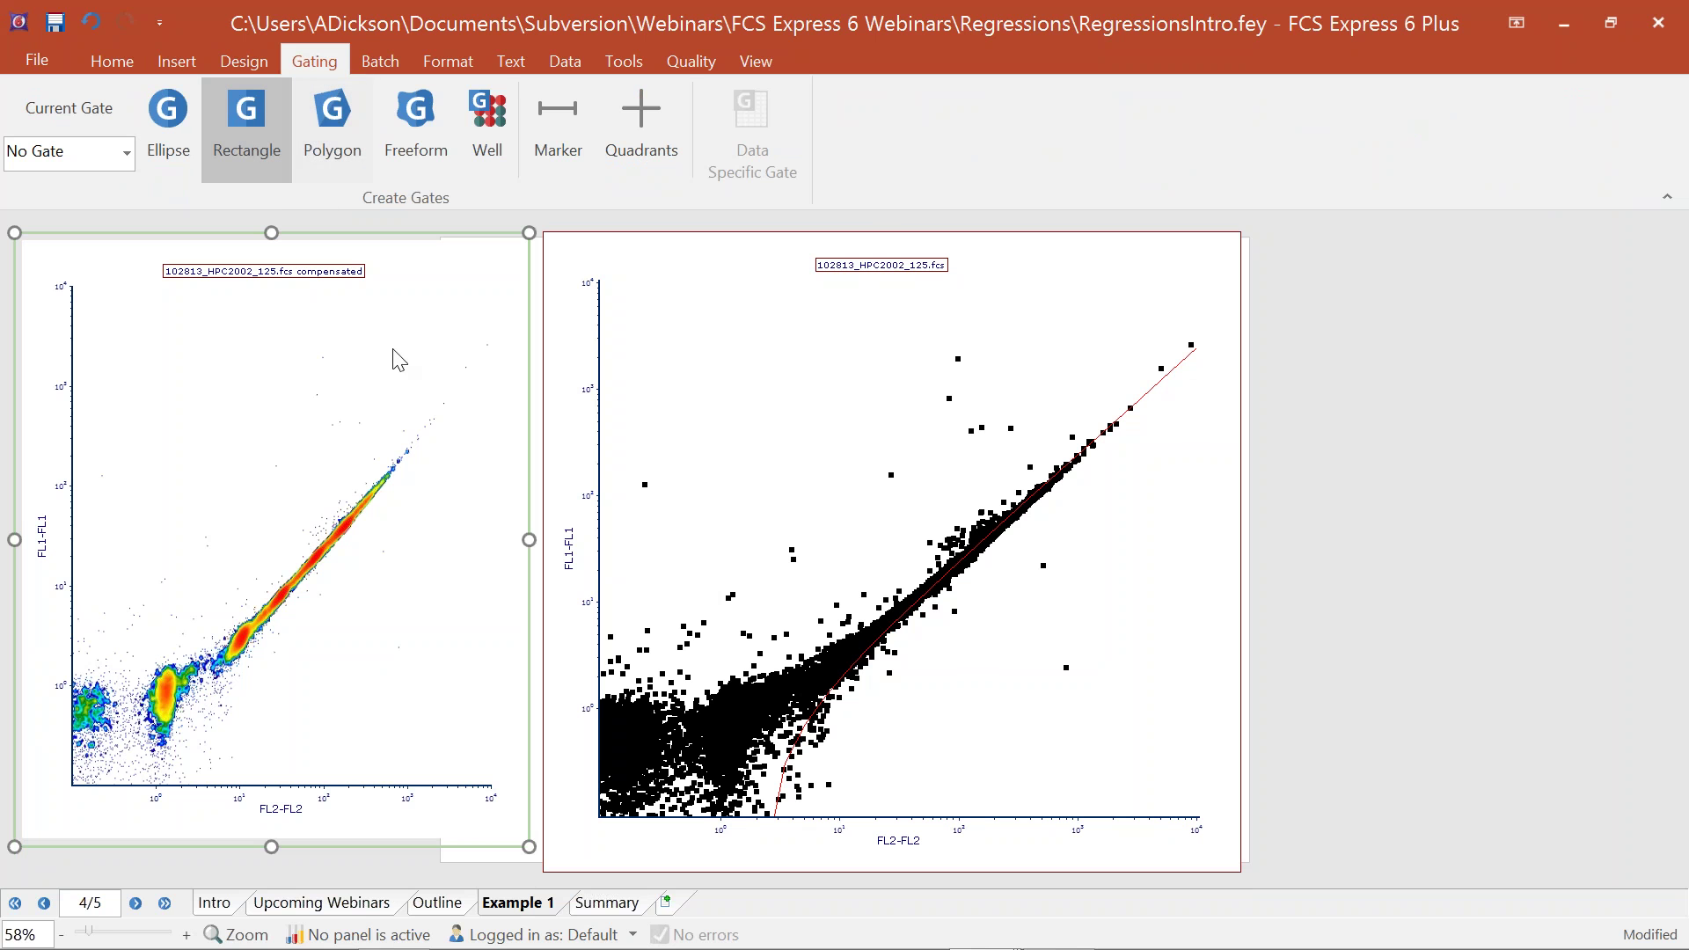
{"action": "mouse_move", "coordinate": [445, 406]}
{"action": "left_mouse_down"}
{"action": "mouse_move", "coordinate": [200, 754]}
{"action": "mouse_move", "coordinate": [142, 776]}
{"action": "mouse_move", "coordinate": [133, 755]}
{"action": "left_mouse_up"}
{"action": "type", "text": "Beads"}
{"action": "key", "text": "Return"}
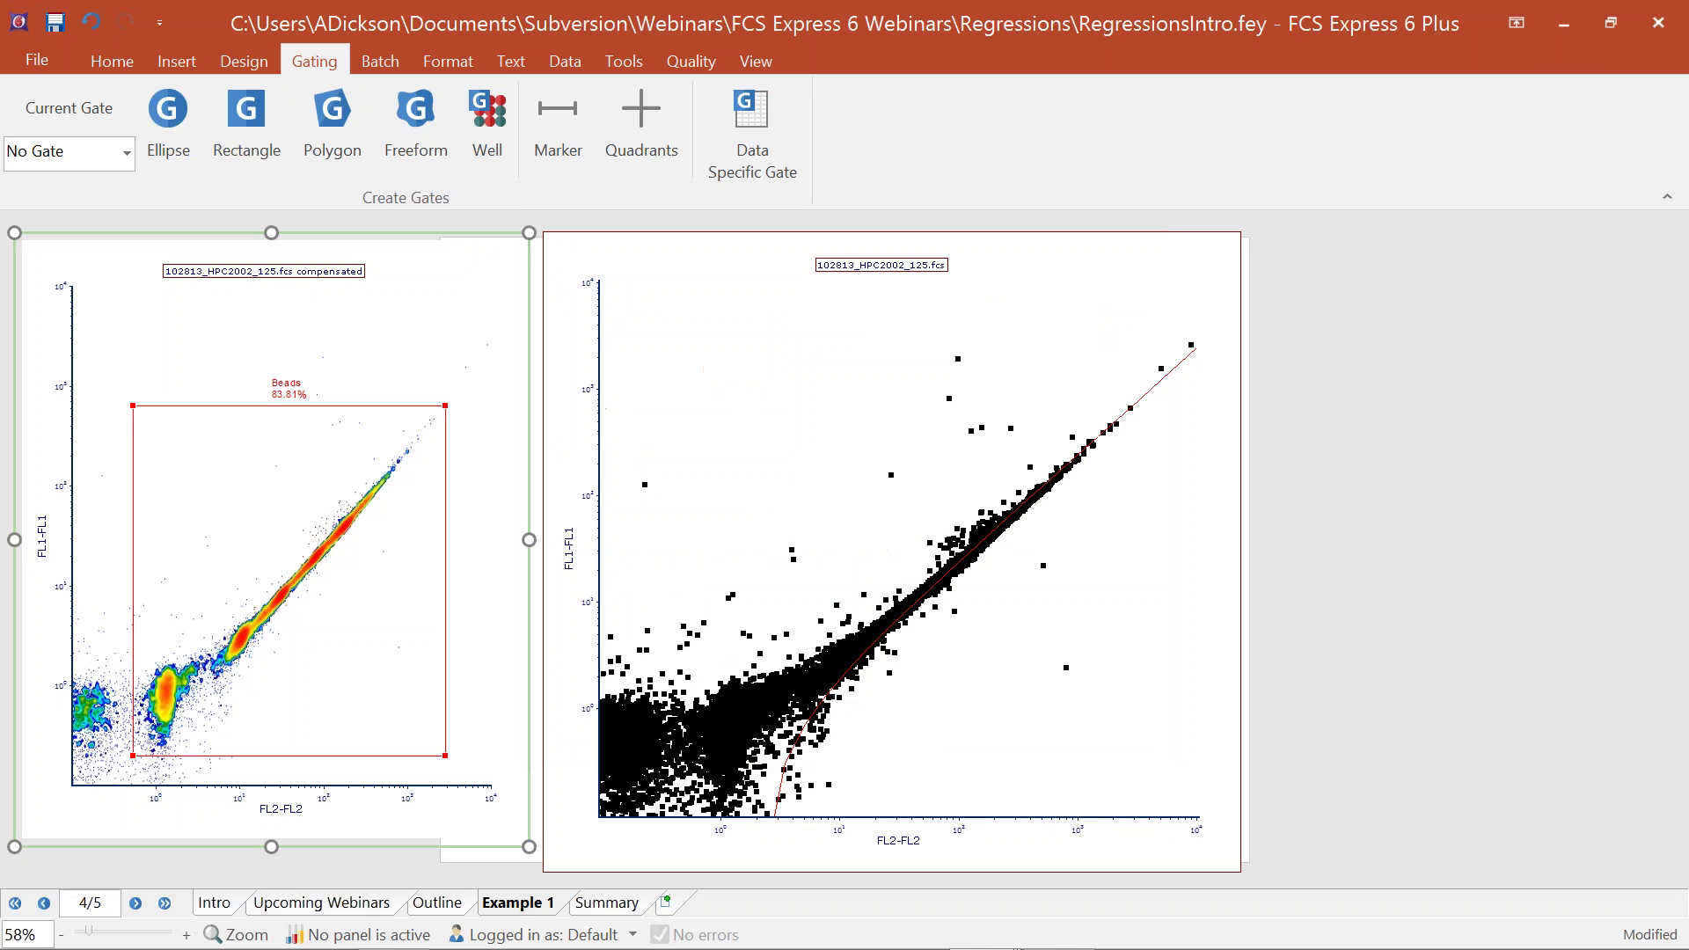
Step: Apply the Beads gate from the density plot to the regression plot
{"action": "left_click_drag", "start_coordinate": [344, 449], "coordinate": [757, 458]}
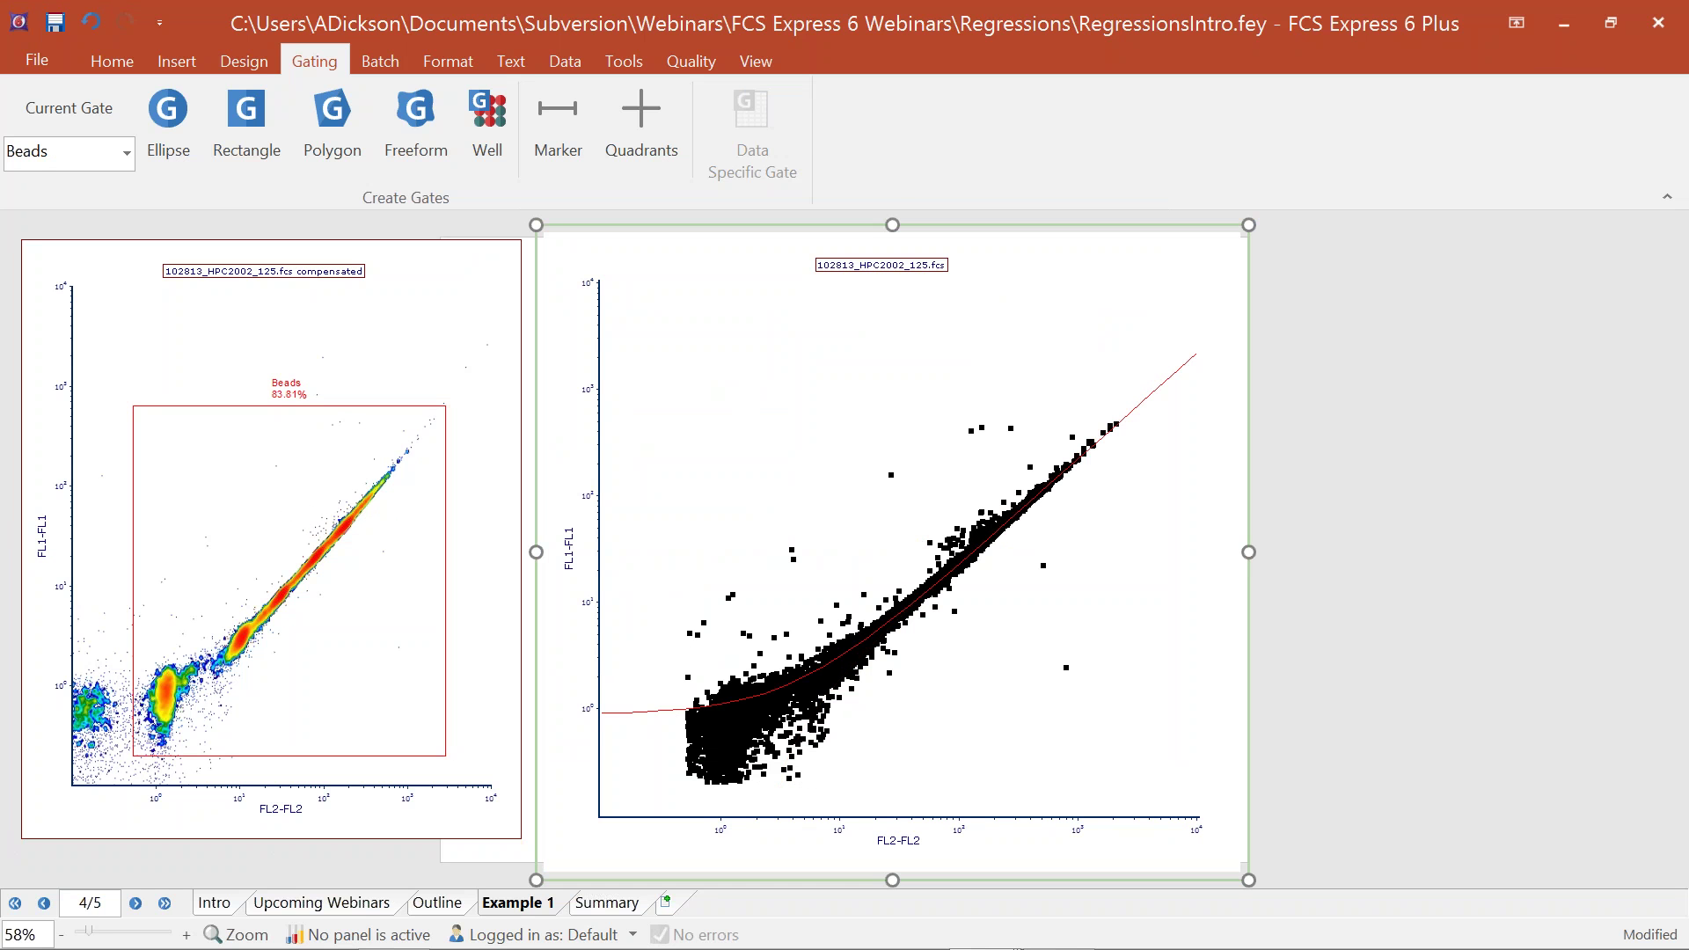
{"action": "key", "text": "ctrl"}
{"action": "key", "text": "ctrl"}
Step: Shrink the Beads gate around the lower populations and stretch it back to enclose the whole diagonal population
{"action": "left_click", "coordinate": [410, 469]}
{"action": "left_click_drag", "start_coordinate": [446, 407], "coordinate": [279, 623]}
{"action": "left_click_drag", "start_coordinate": [254, 563], "coordinate": [436, 412]}
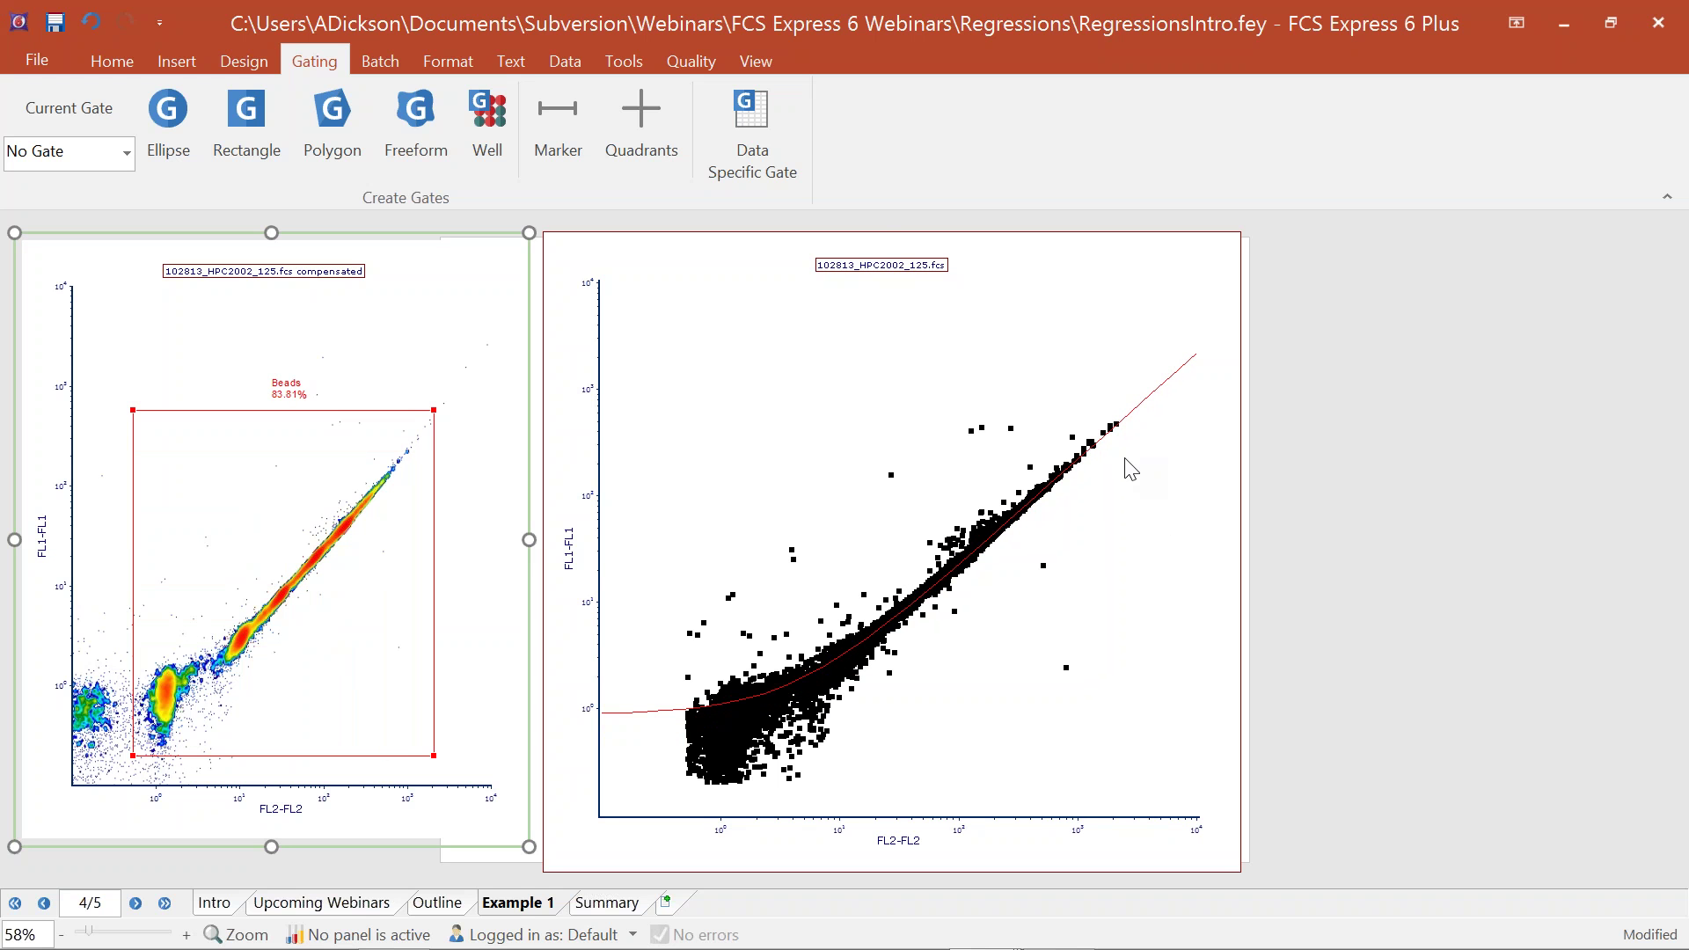
Step: Open the regression plot's Regression fit formatting options and review the available regression types
{"action": "left_click", "coordinate": [792, 334]}
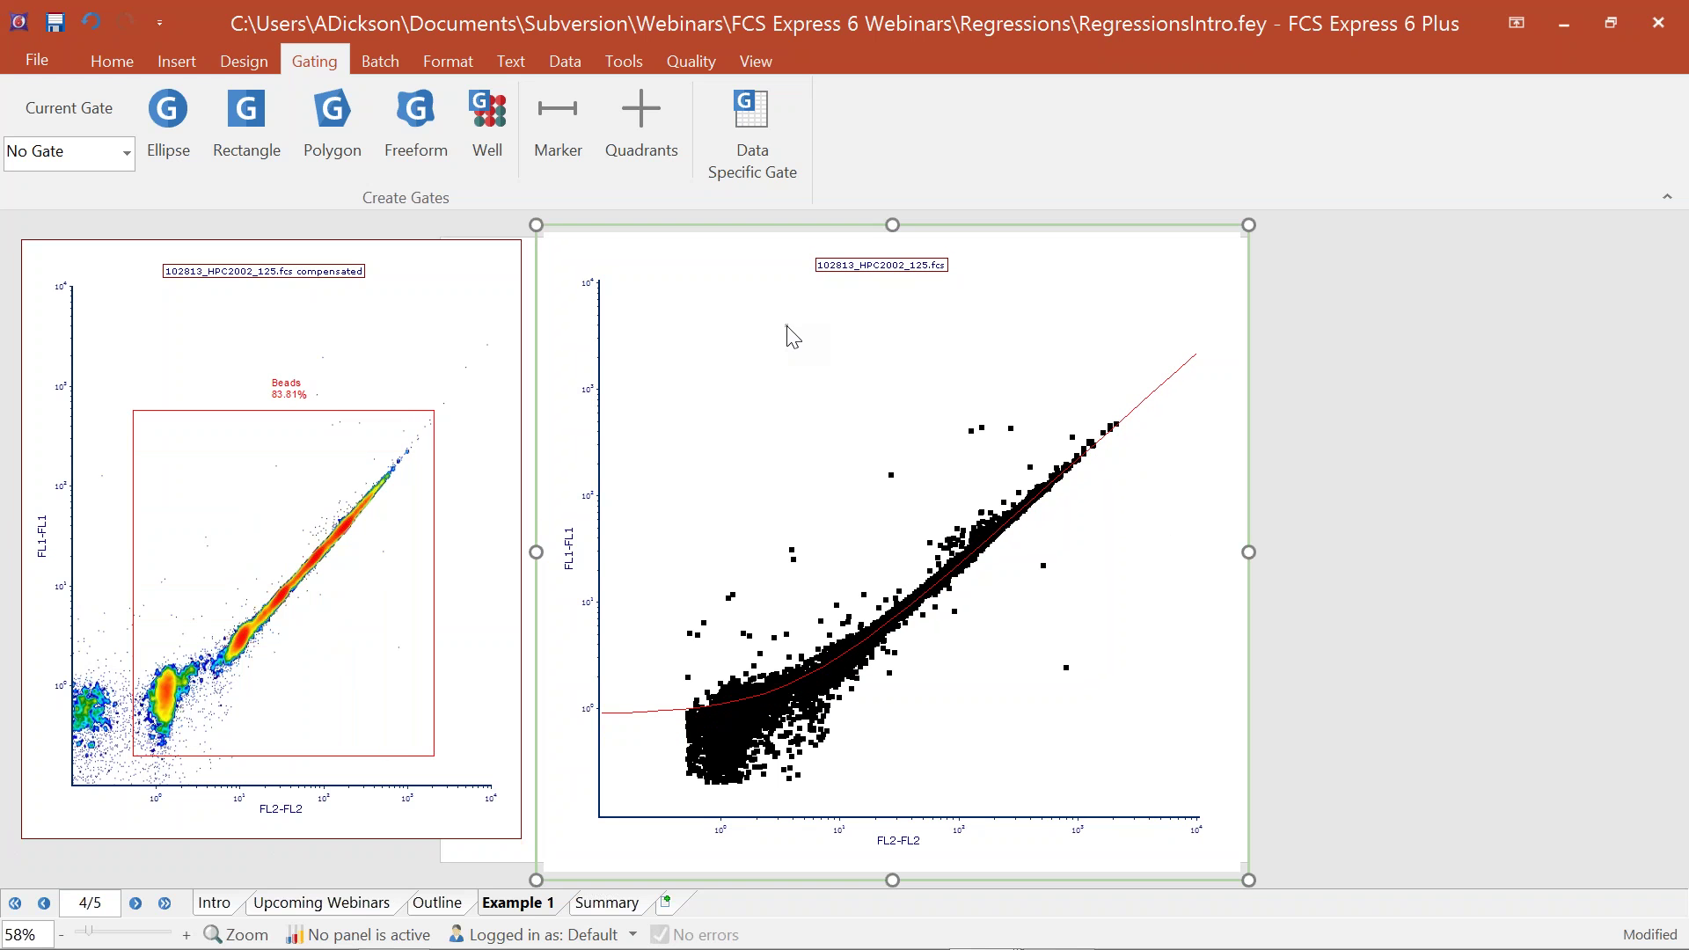
{"action": "right_click", "coordinate": [733, 310]}
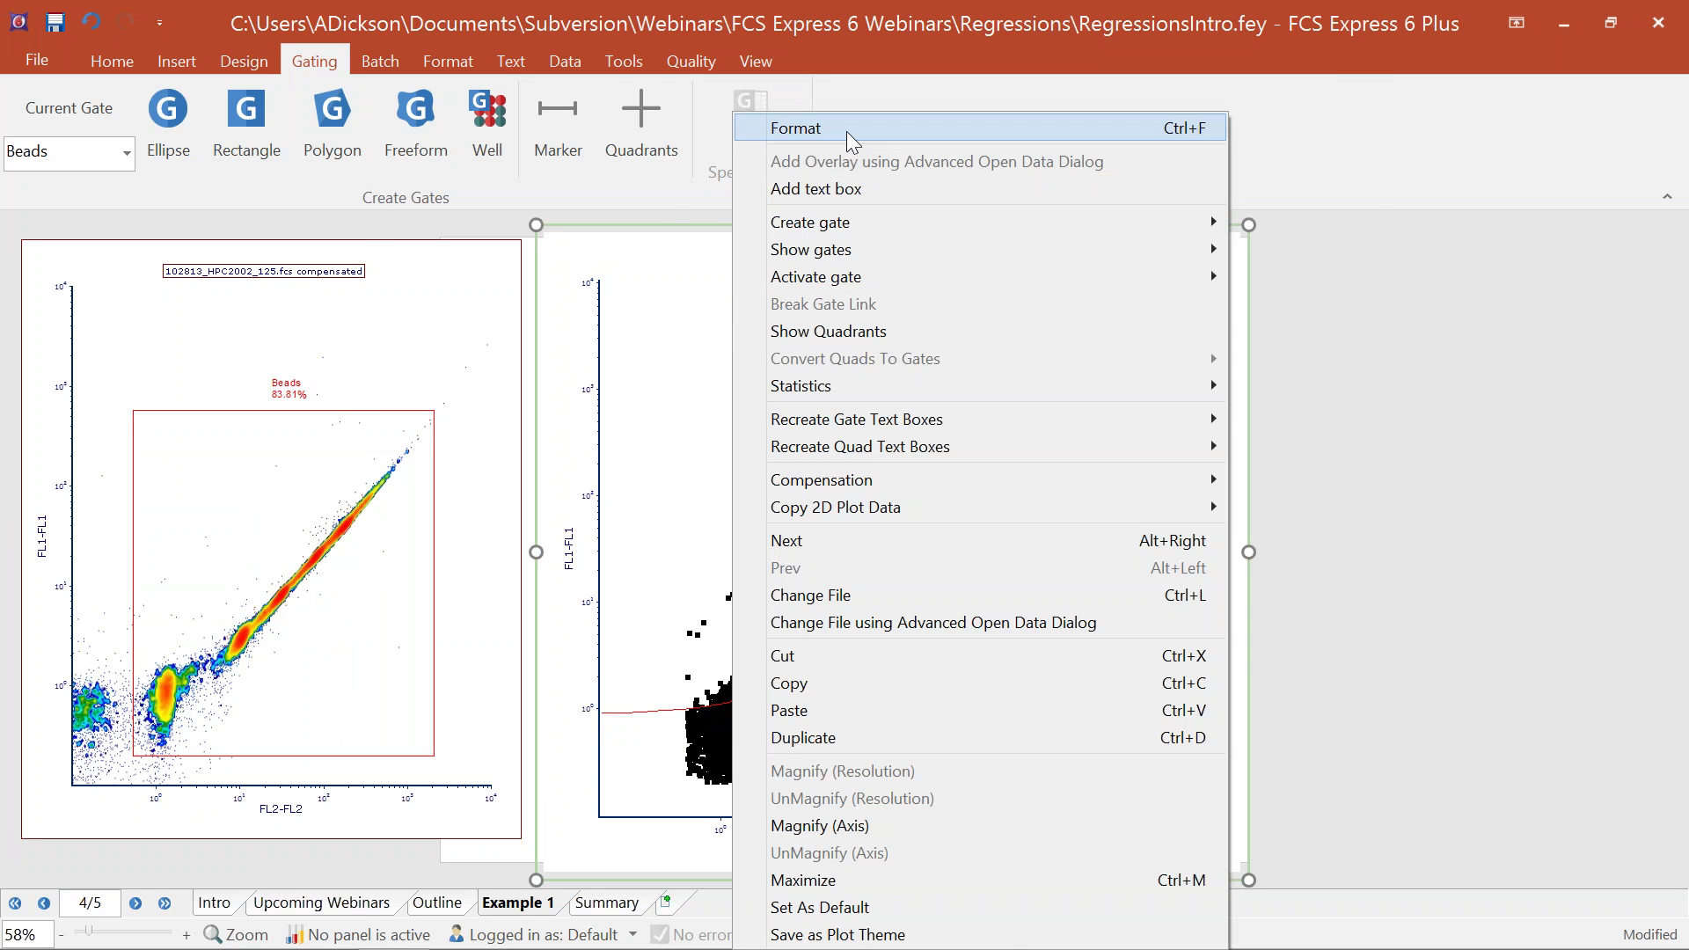
{"action": "left_click", "coordinate": [846, 130]}
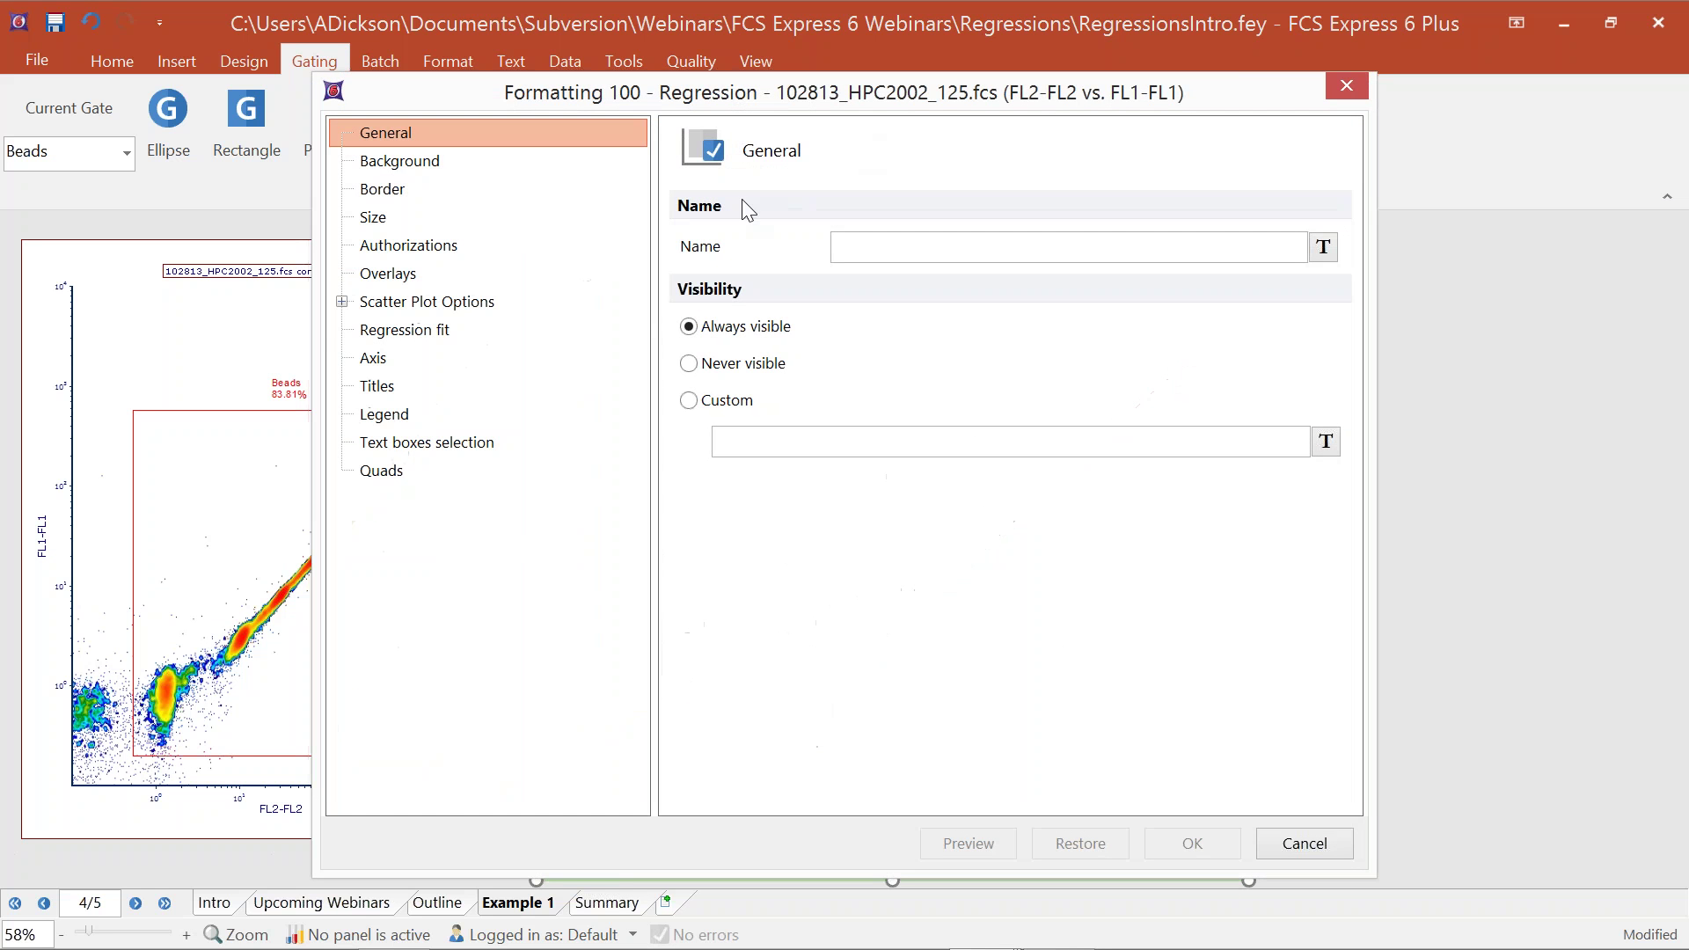
{"action": "left_click", "coordinate": [495, 323]}
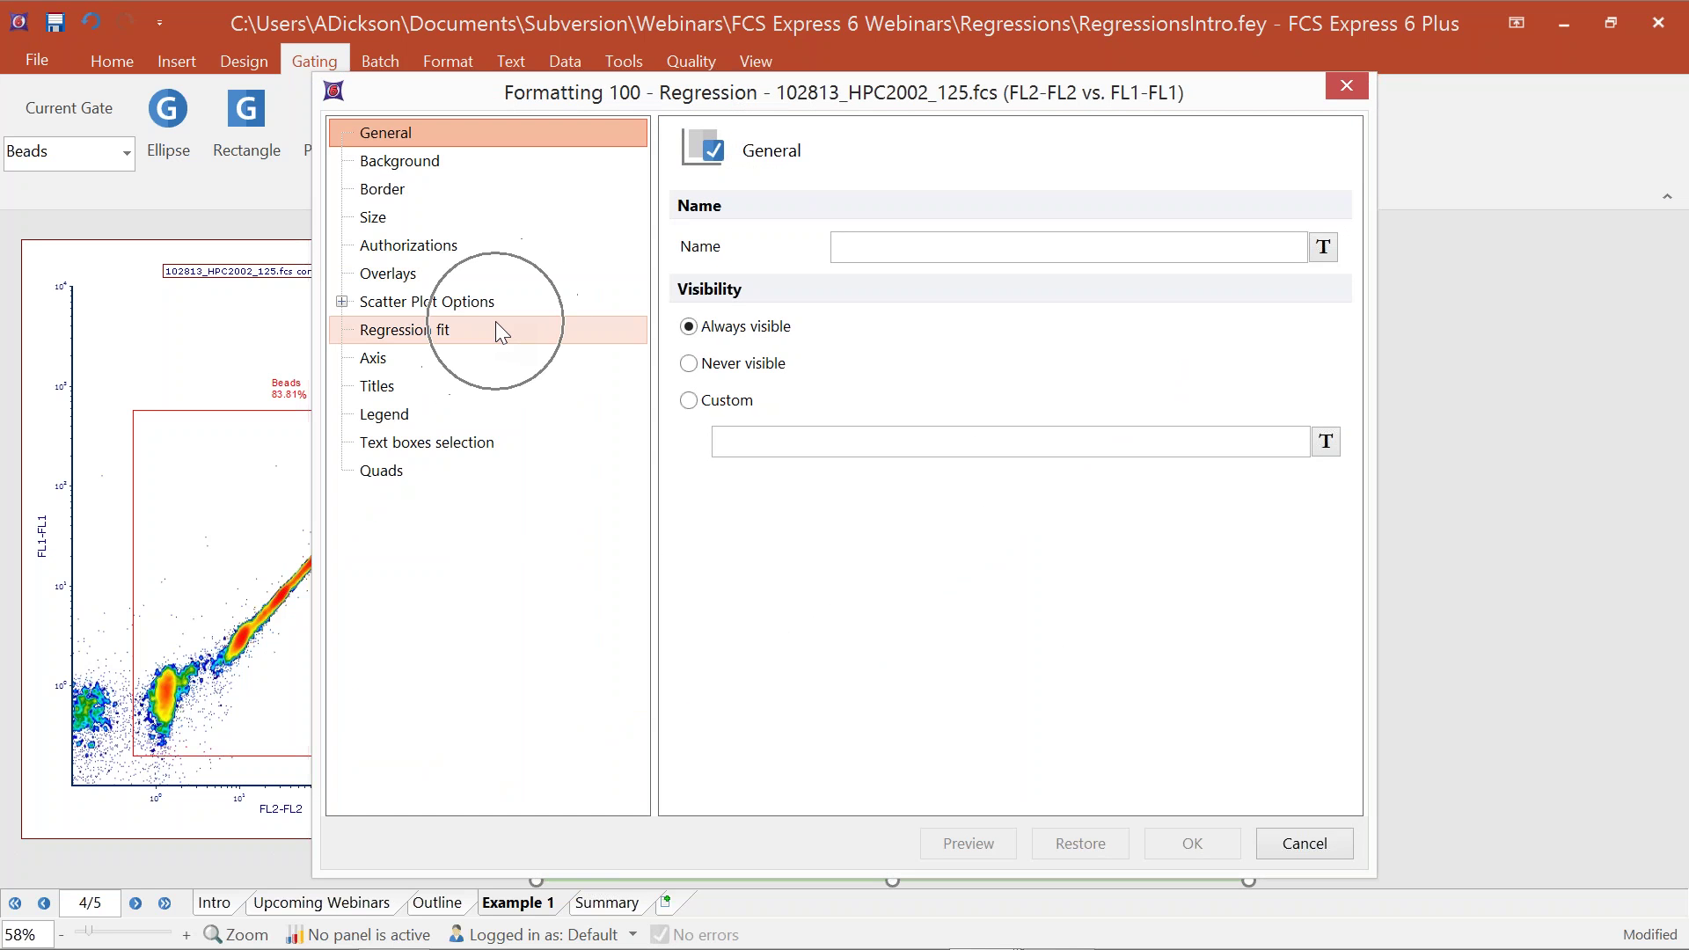
{"action": "left_click", "coordinate": [496, 330]}
{"action": "left_click", "coordinate": [496, 330]}
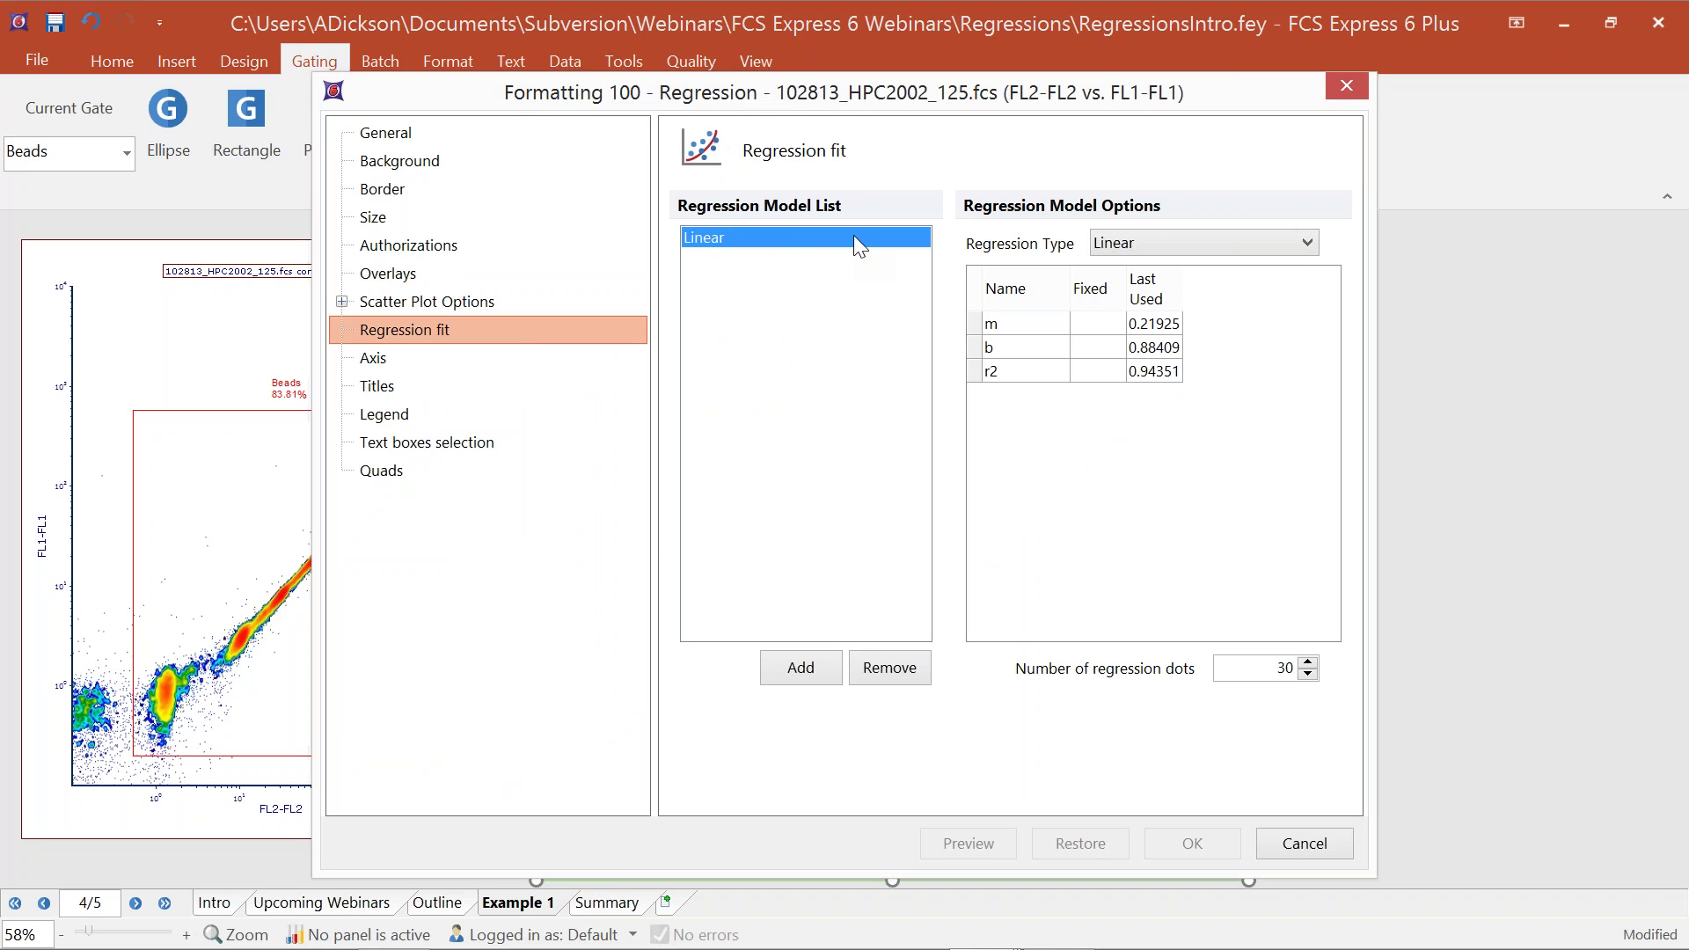
{"action": "left_click_drag", "start_coordinate": [1256, 103], "coordinate": [493, 72]}
{"action": "left_click", "coordinate": [350, 234]}
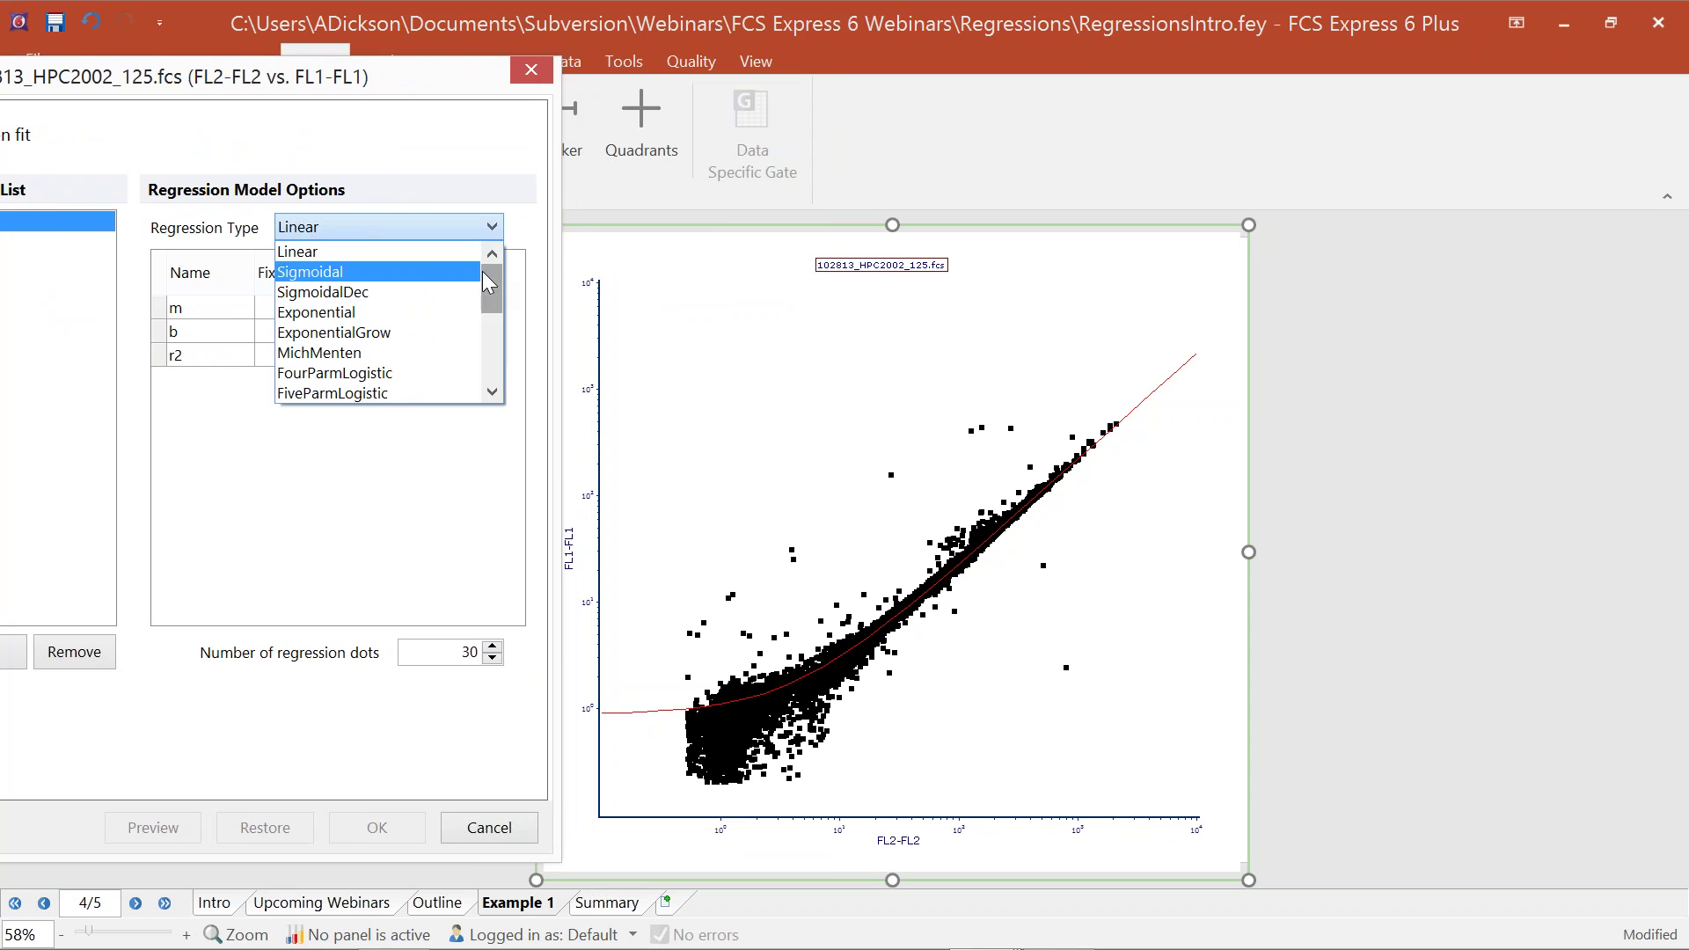
{"action": "mouse_move", "coordinate": [491, 273]}
{"action": "left_mouse_down"}
{"action": "mouse_move", "coordinate": [487, 339]}
{"action": "mouse_move", "coordinate": [491, 257]}
{"action": "left_mouse_up"}
{"action": "left_click", "coordinate": [404, 72]}
{"action": "left_click_drag", "start_coordinate": [446, 82], "coordinate": [546, 64]}
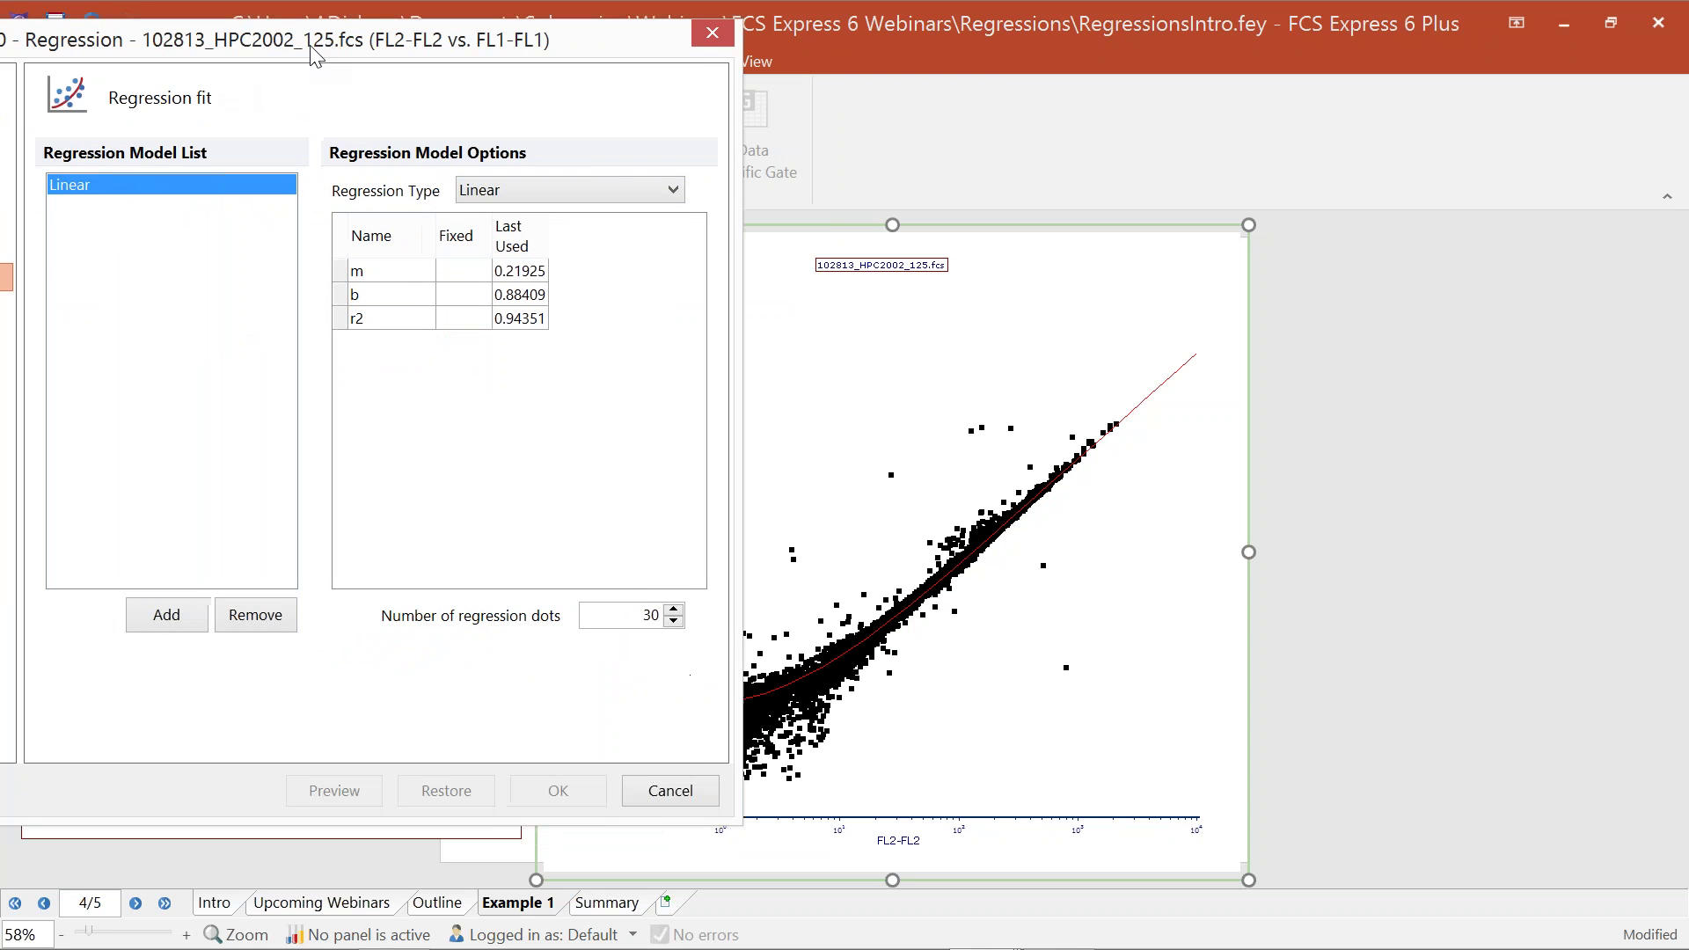
Step: Add a second regression model to the plot, set its type to FourParmLogistic and preview the fit
{"action": "left_click", "coordinate": [161, 618]}
{"action": "left_click", "coordinate": [161, 618]}
{"action": "left_click", "coordinate": [161, 619]}
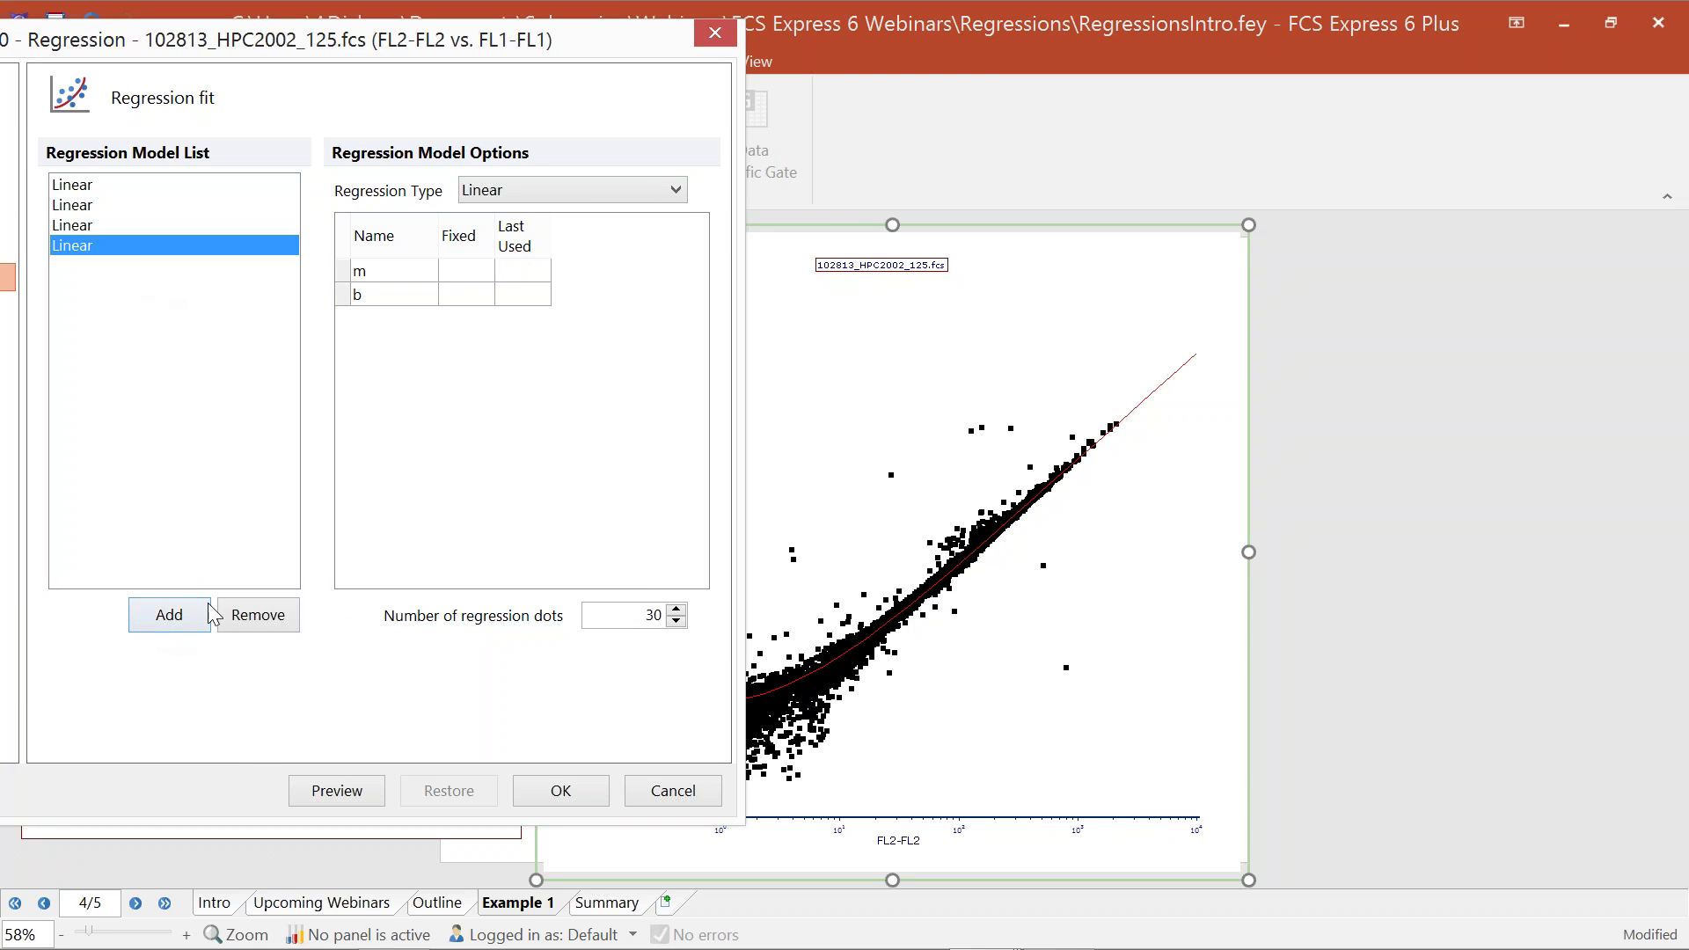
{"action": "left_click", "coordinate": [253, 621]}
{"action": "left_click", "coordinate": [254, 623]}
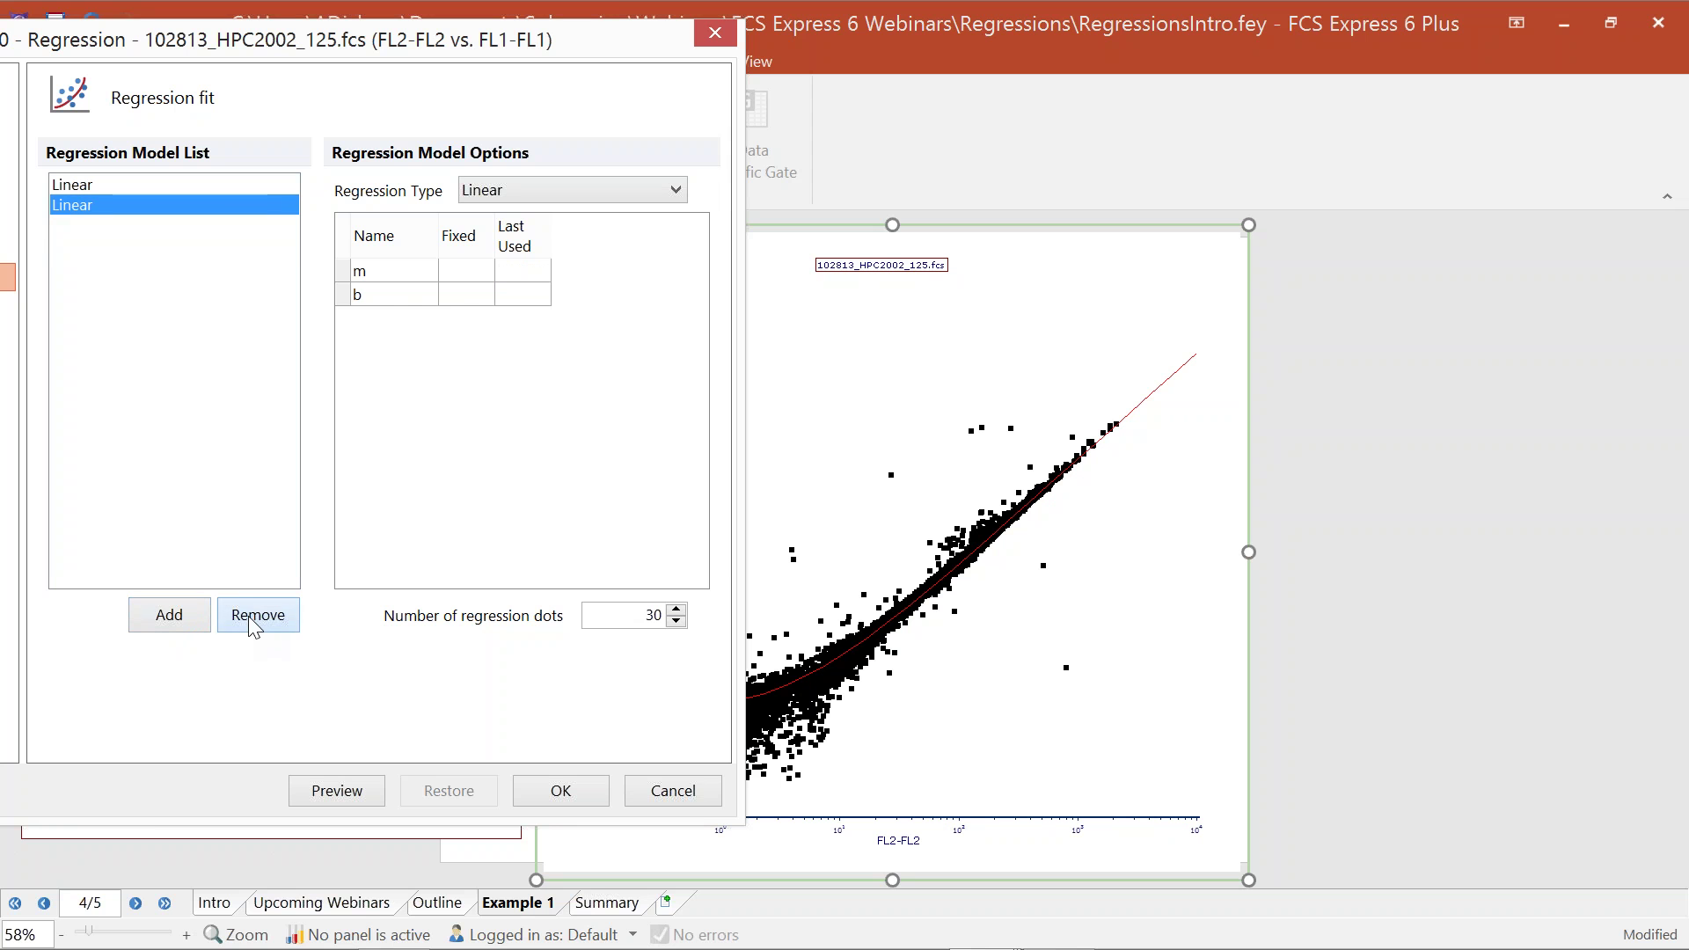
{"action": "left_click", "coordinate": [674, 190]}
{"action": "left_click", "coordinate": [631, 336]}
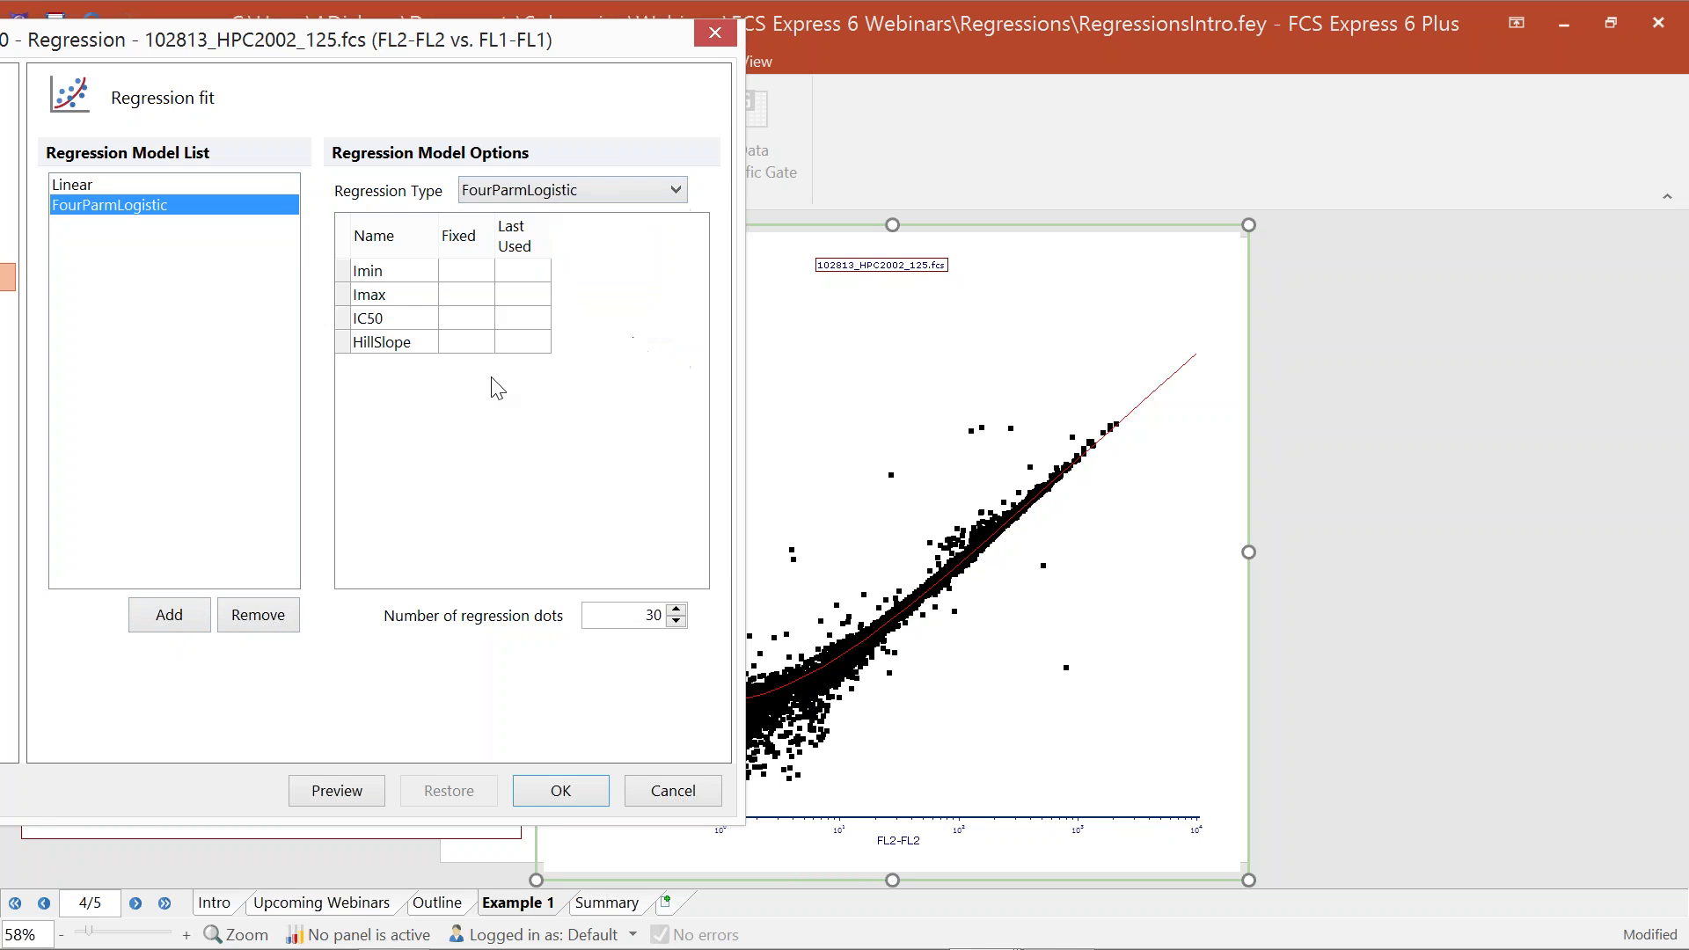
{"action": "left_click", "coordinate": [343, 797]}
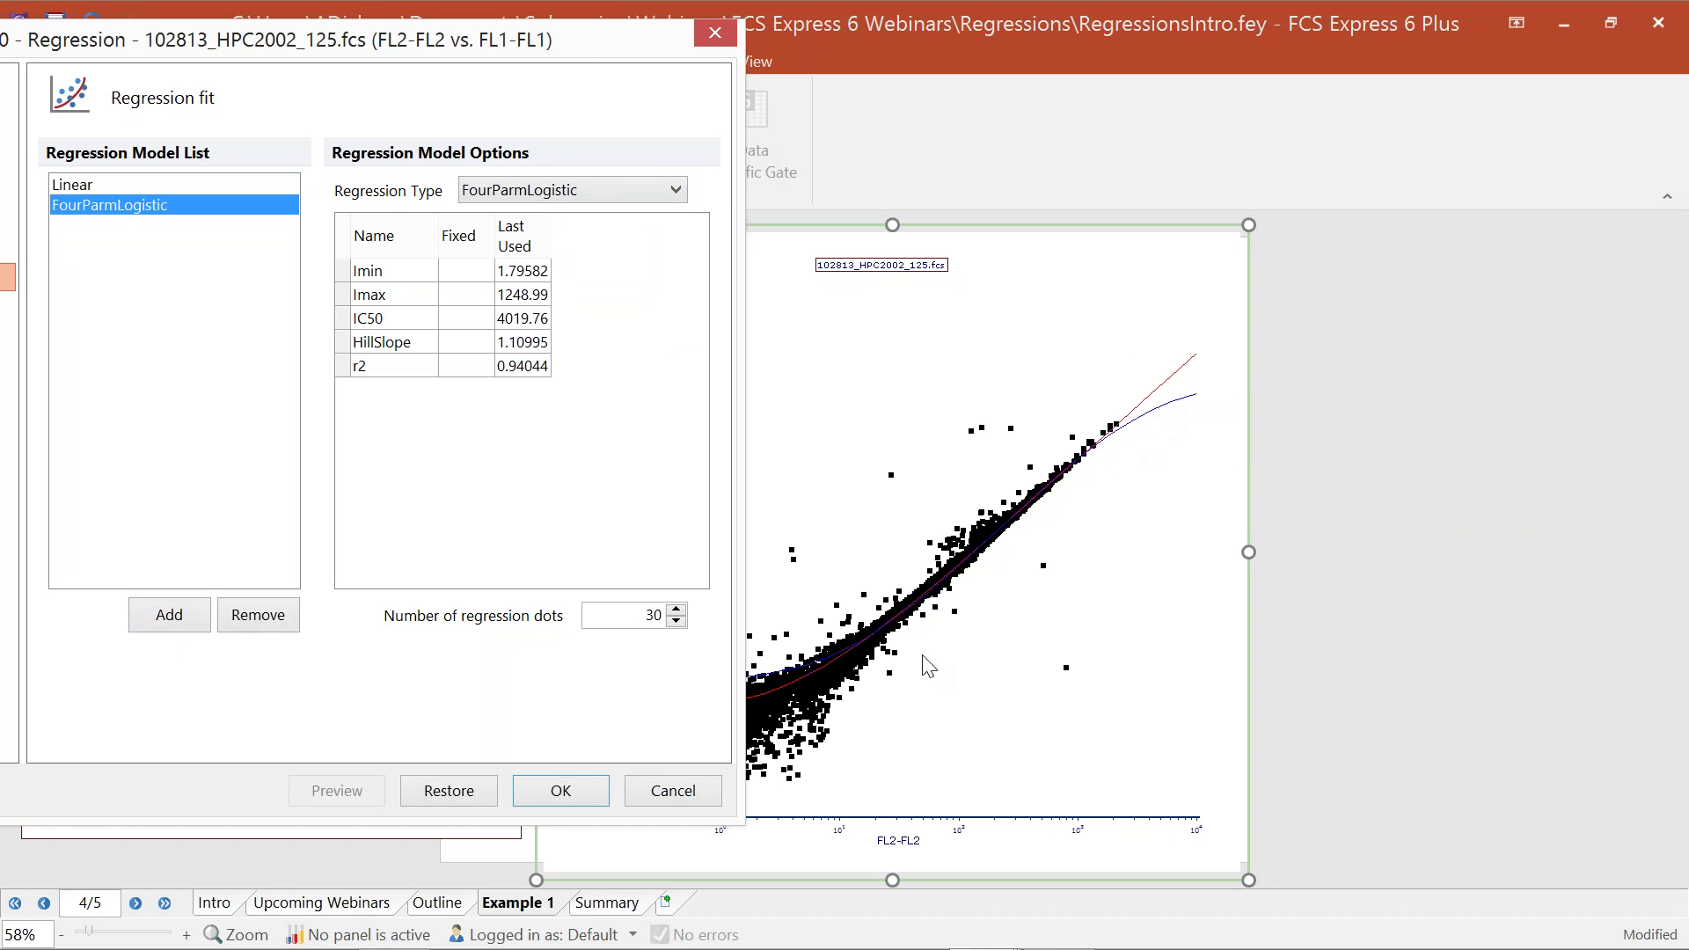
Step: Set the connecting lines width of both the Linear and FourParmLogistic overlays to 5 and preview it
{"action": "left_click_drag", "start_coordinate": [595, 44], "coordinate": [934, 37]}
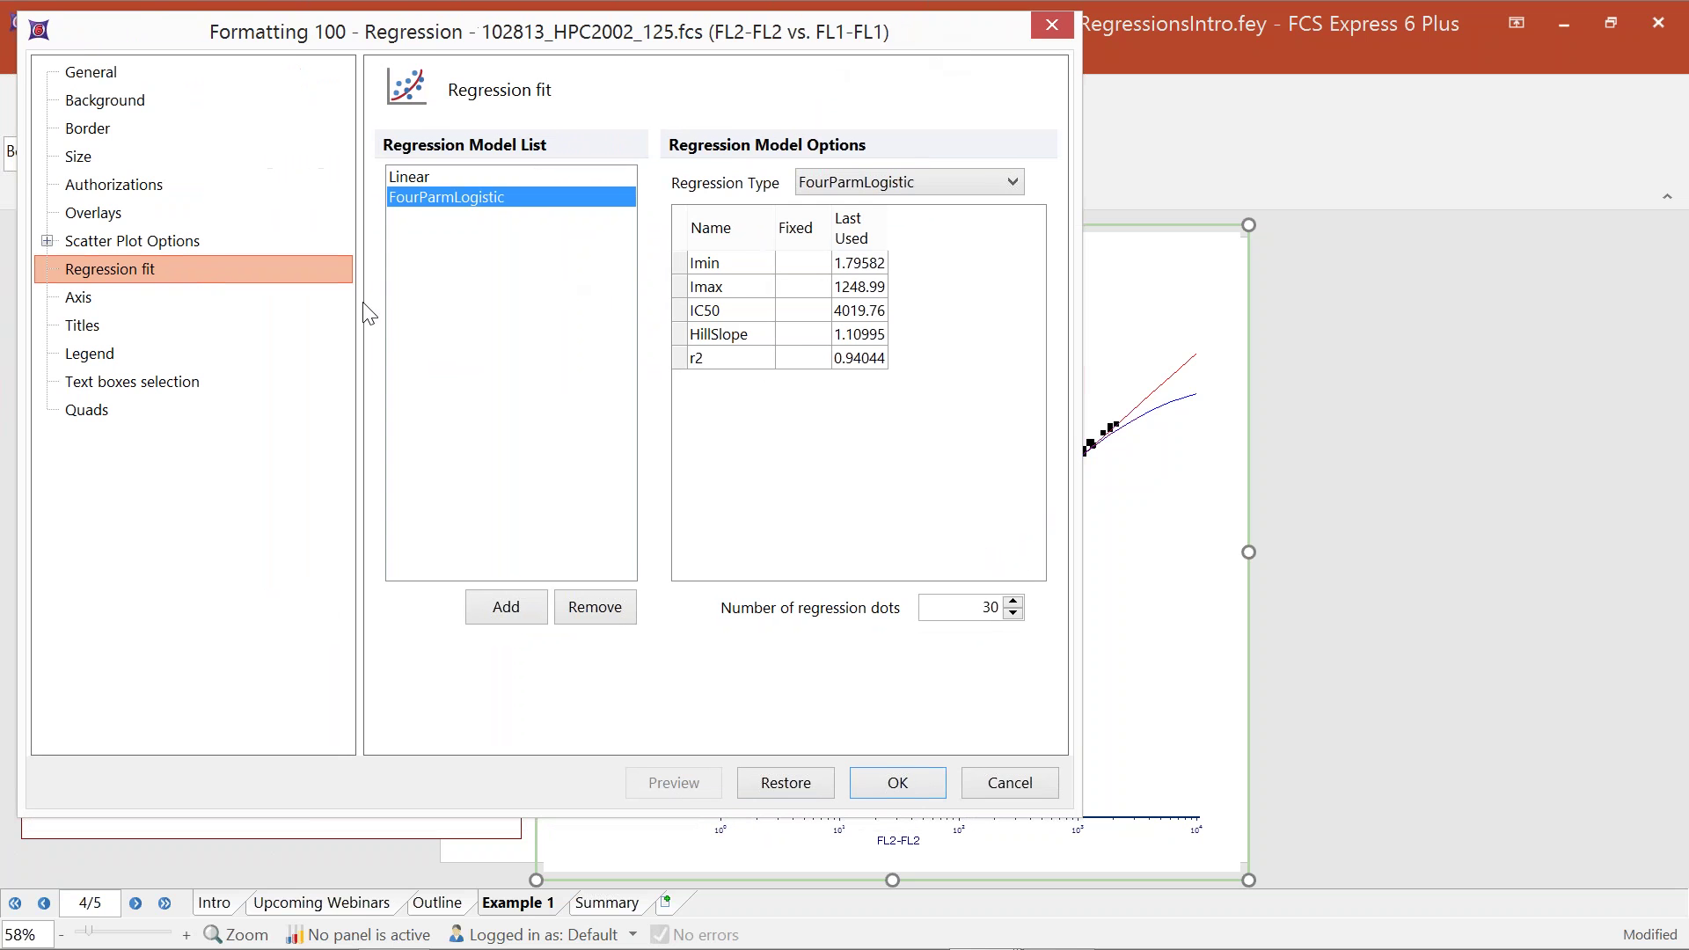
{"action": "left_click", "coordinate": [155, 214]}
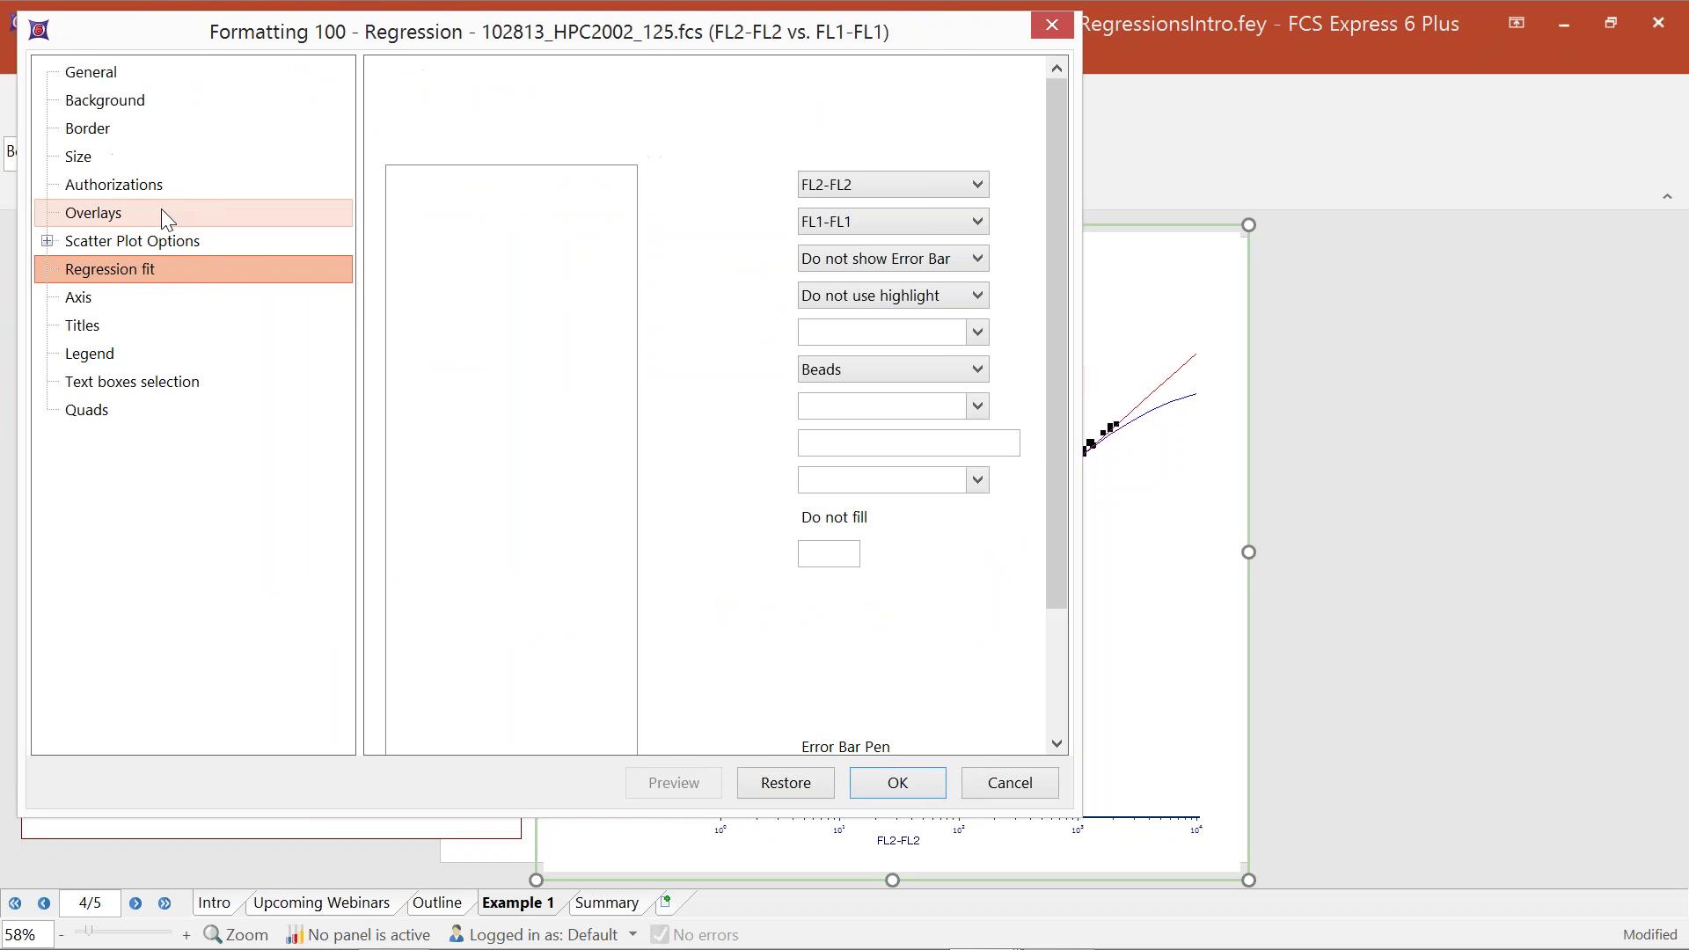
{"action": "left_click_drag", "start_coordinate": [940, 23], "coordinate": [530, 20]}
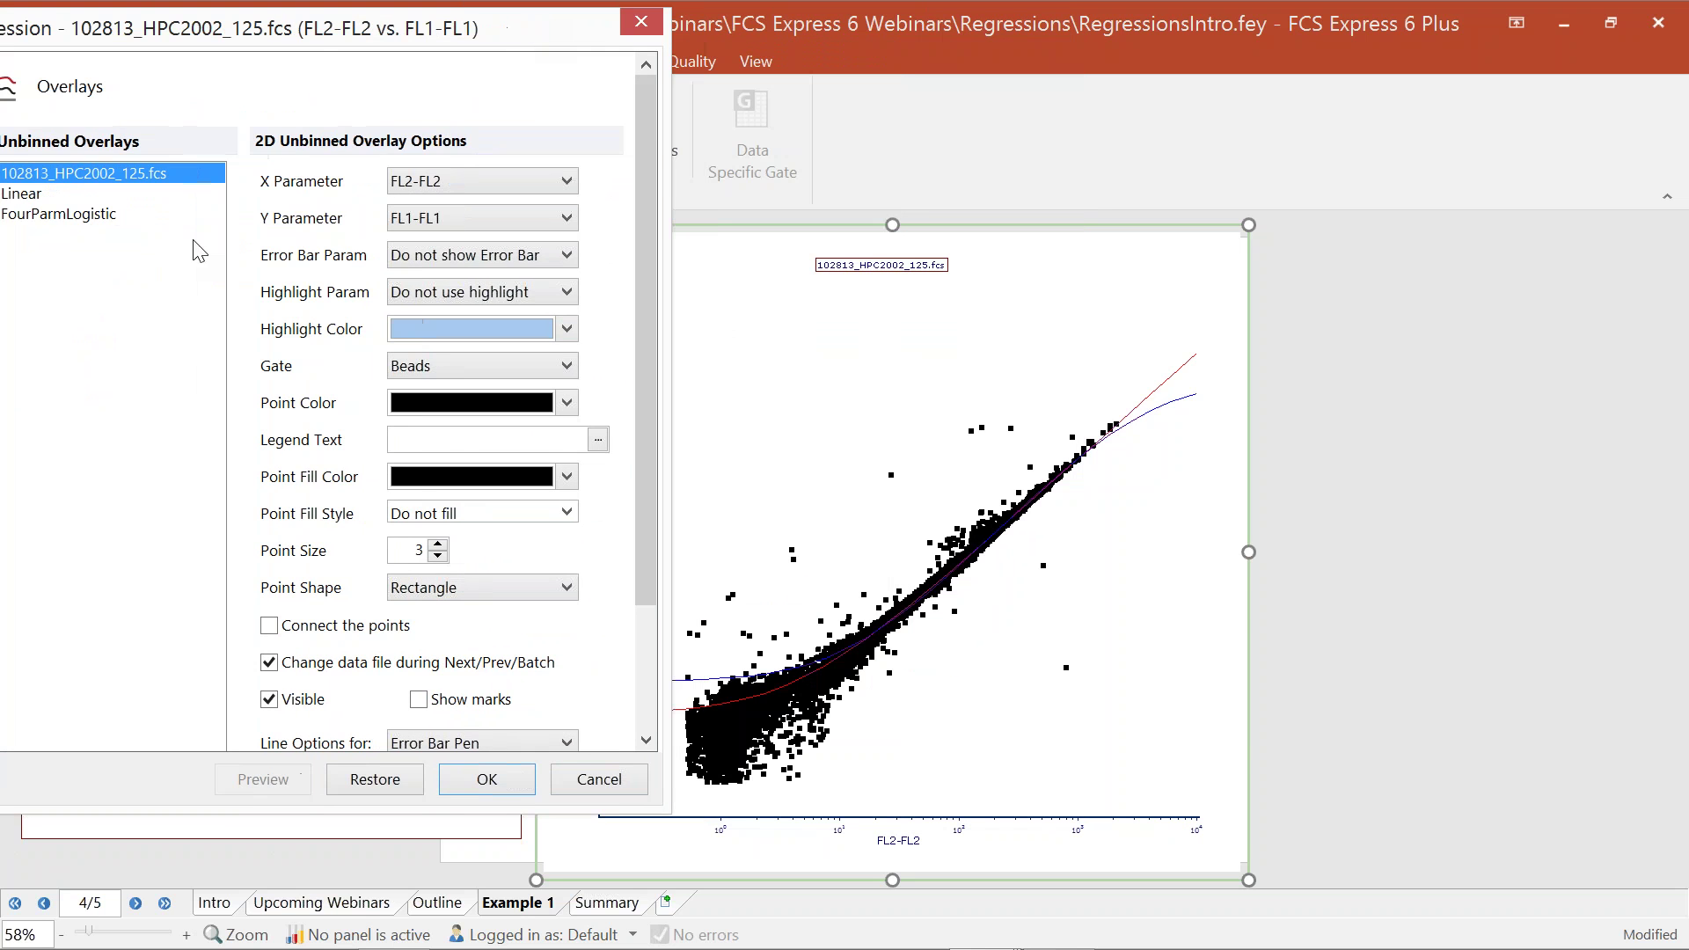
{"action": "left_click", "coordinate": [47, 201]}
{"action": "left_click_drag", "start_coordinate": [236, 32], "coordinate": [366, 48]}
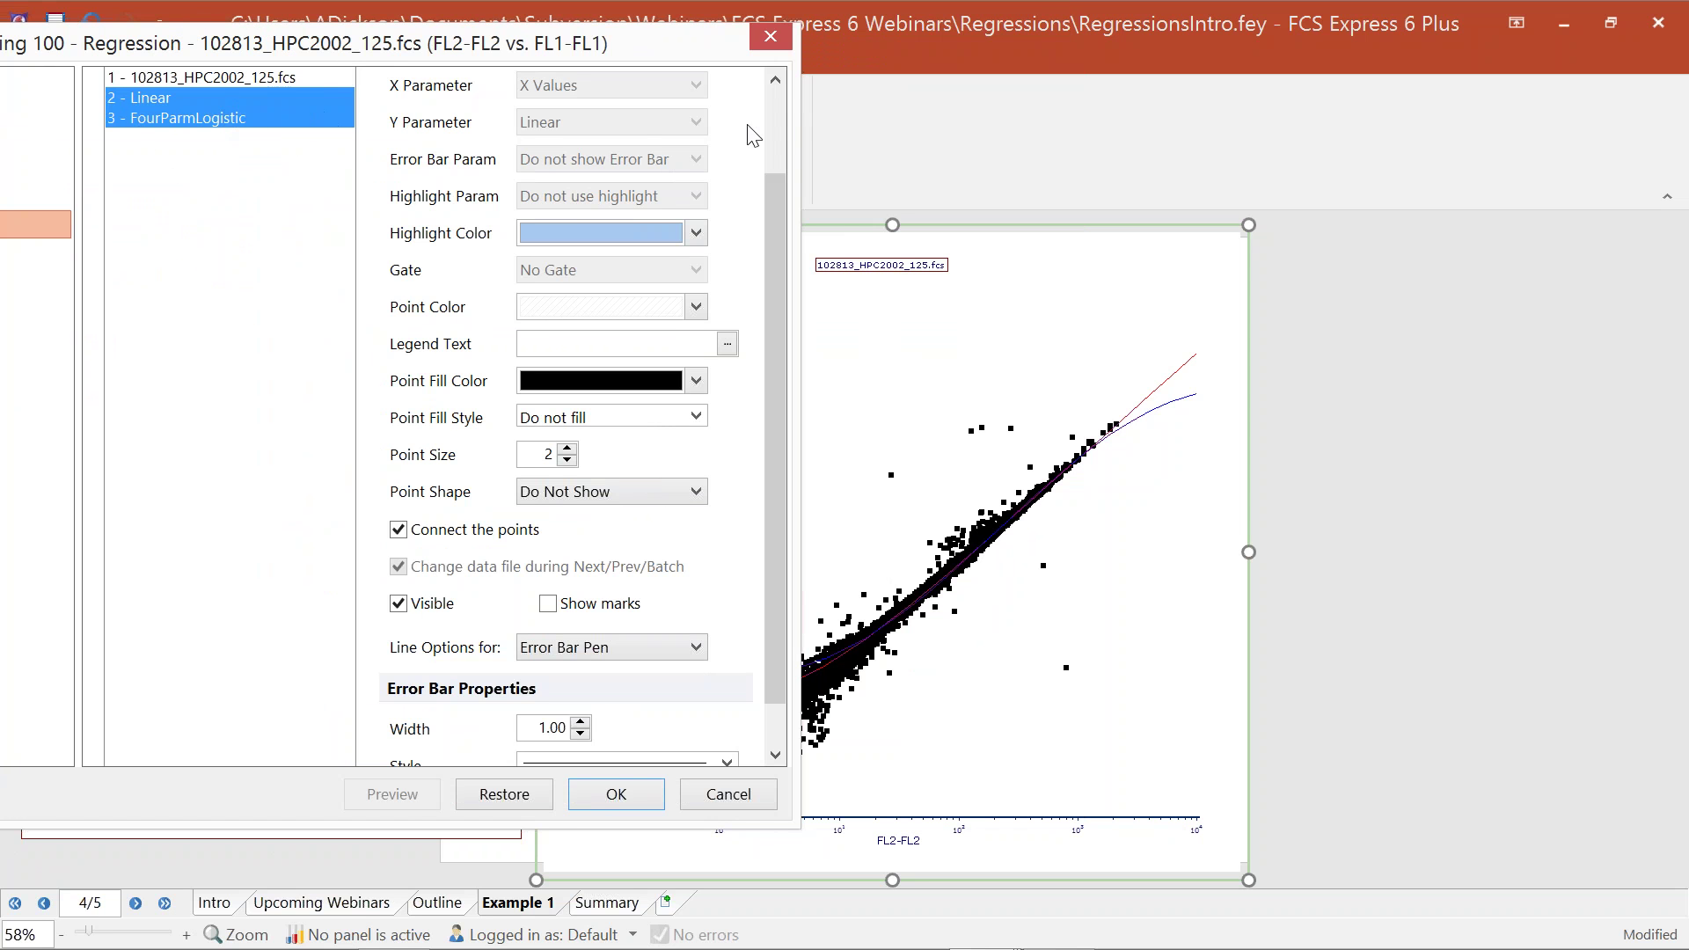
{"action": "left_click", "coordinate": [774, 112]}
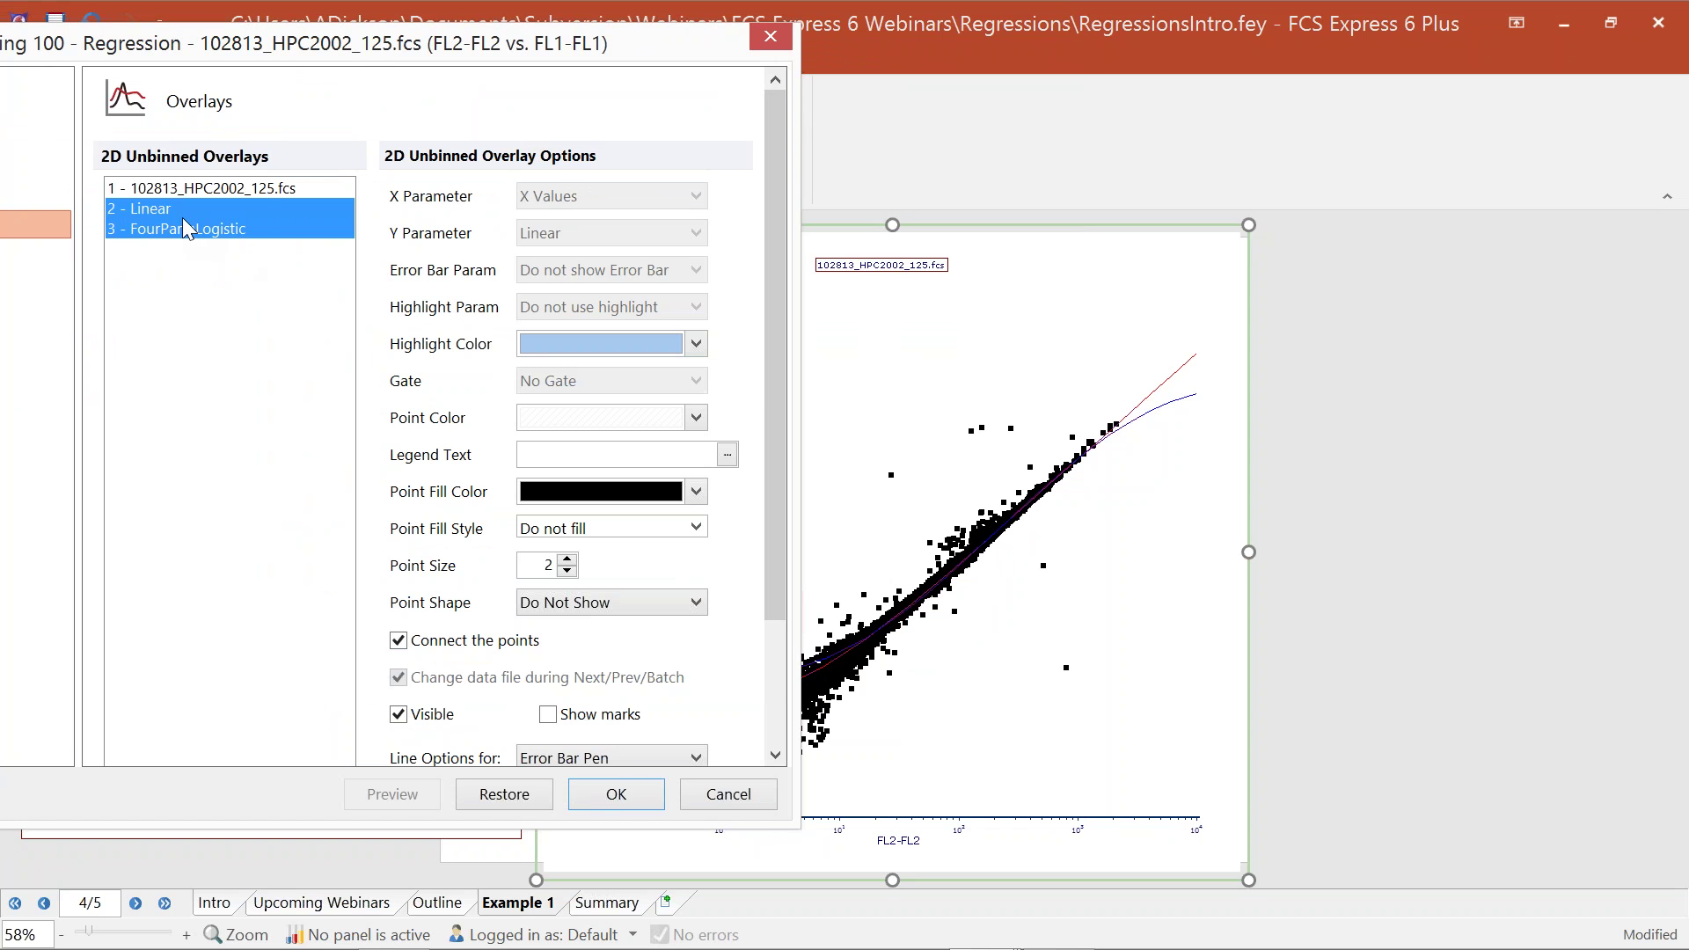
{"action": "left_click_drag", "start_coordinate": [768, 280], "coordinate": [767, 401]}
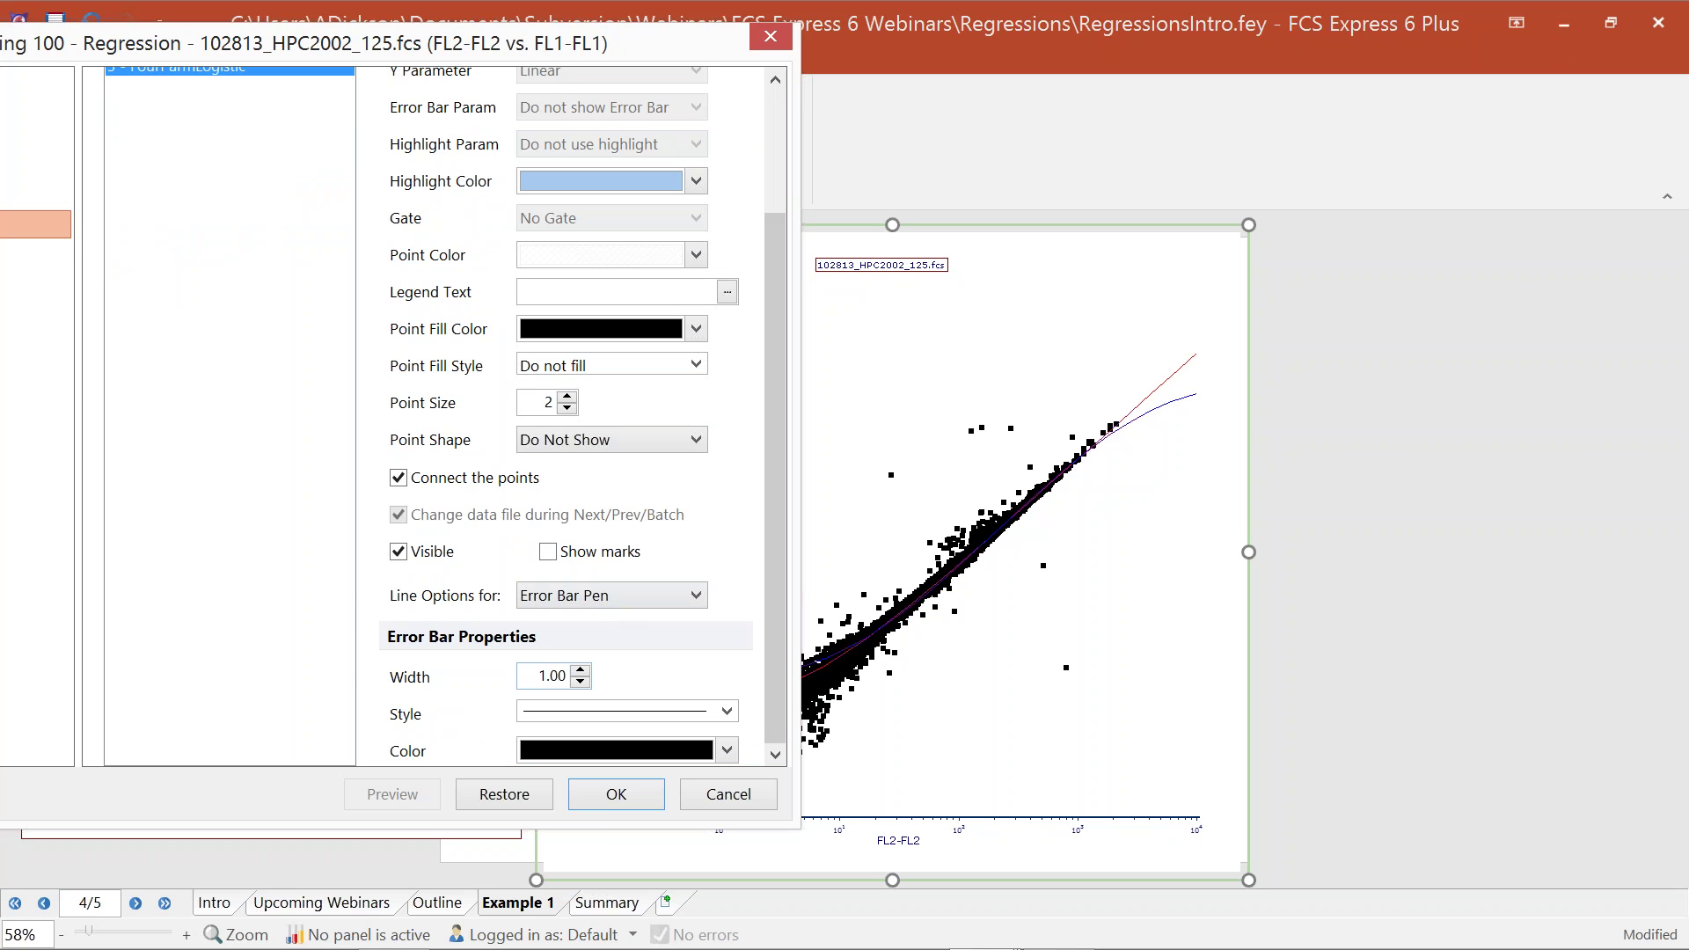
{"action": "left_click", "coordinate": [594, 597]}
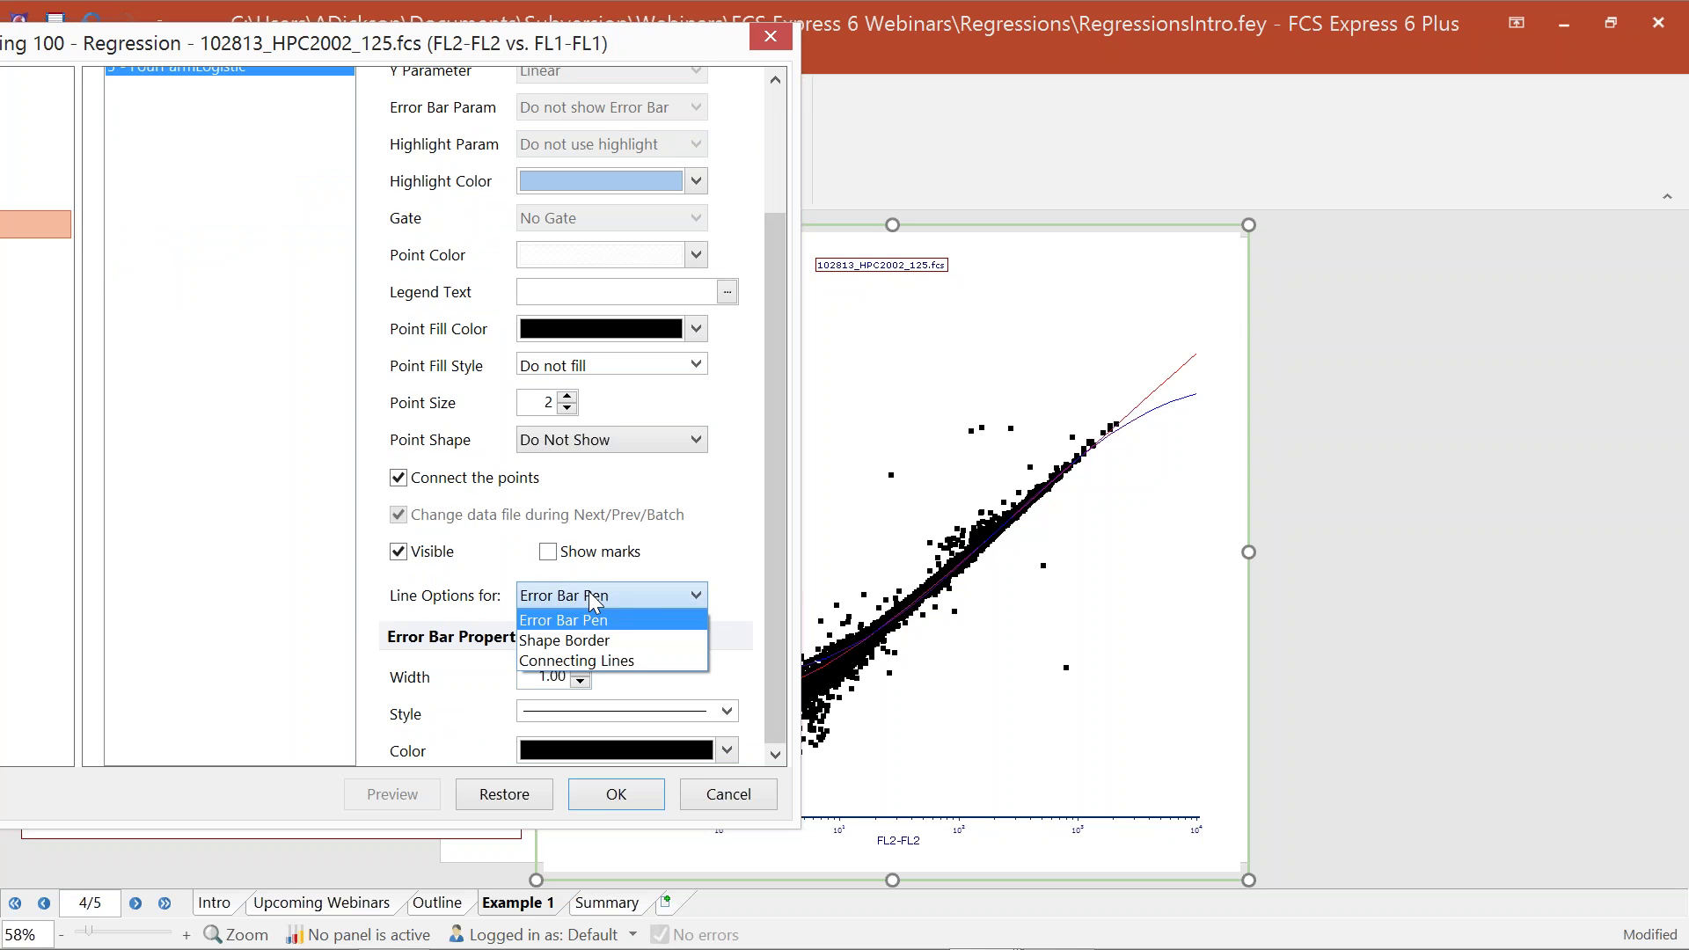
{"action": "left_click", "coordinate": [642, 660]}
{"action": "double_click", "coordinate": [552, 675]}
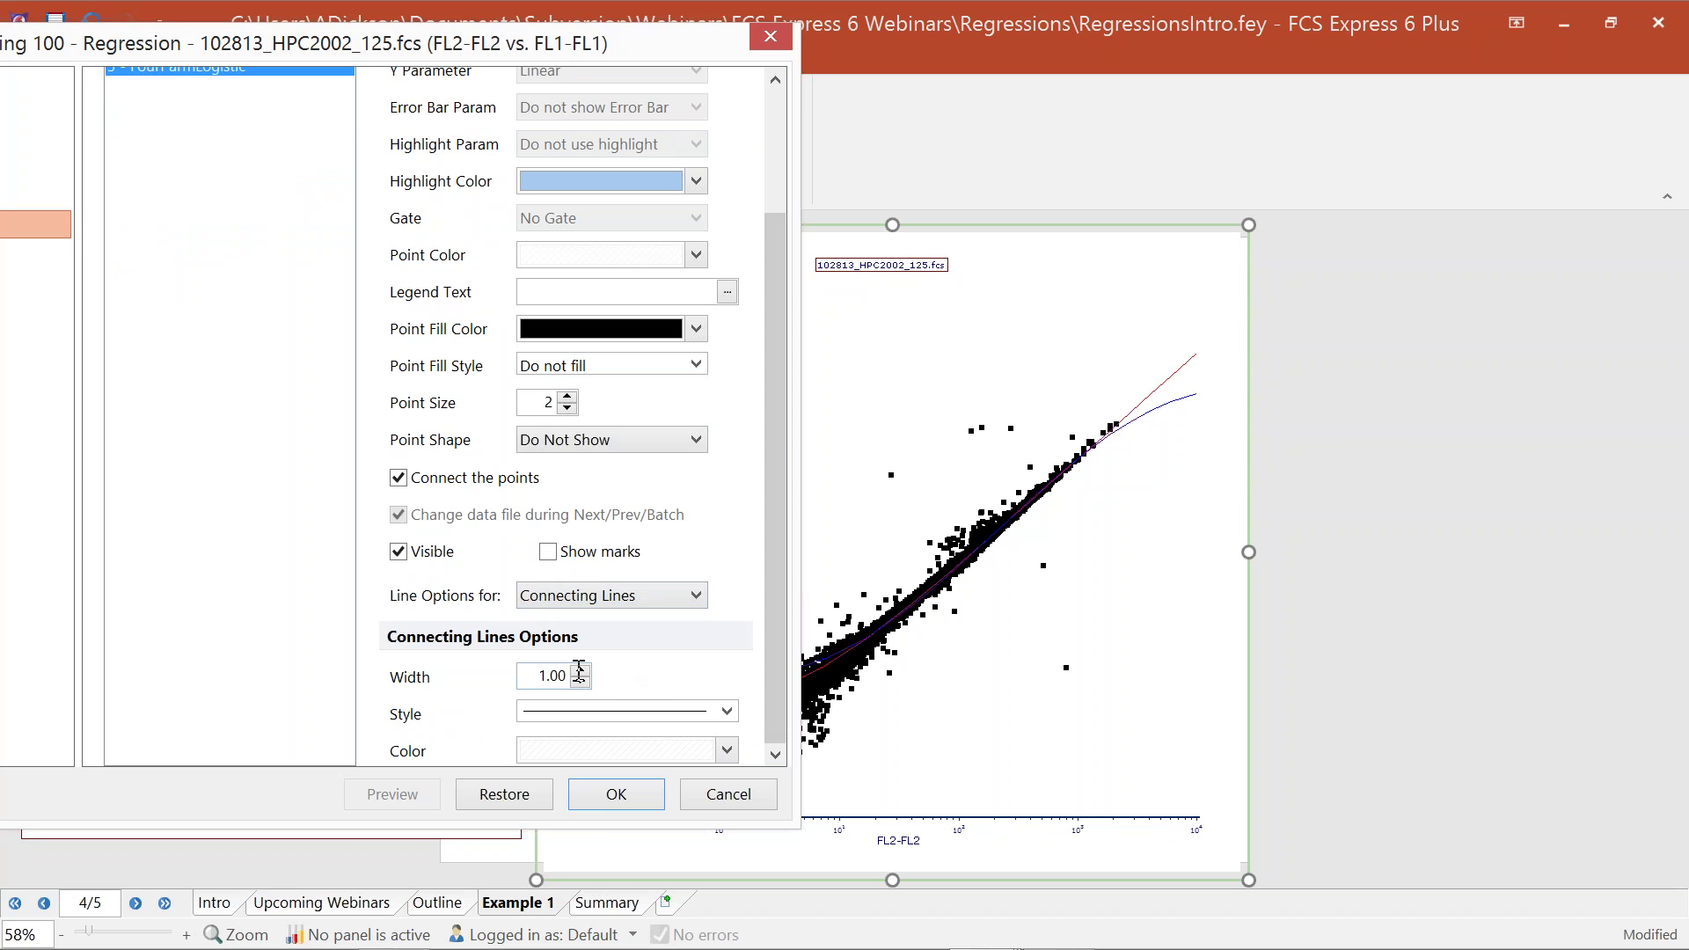
{"action": "type", "text": "5"}
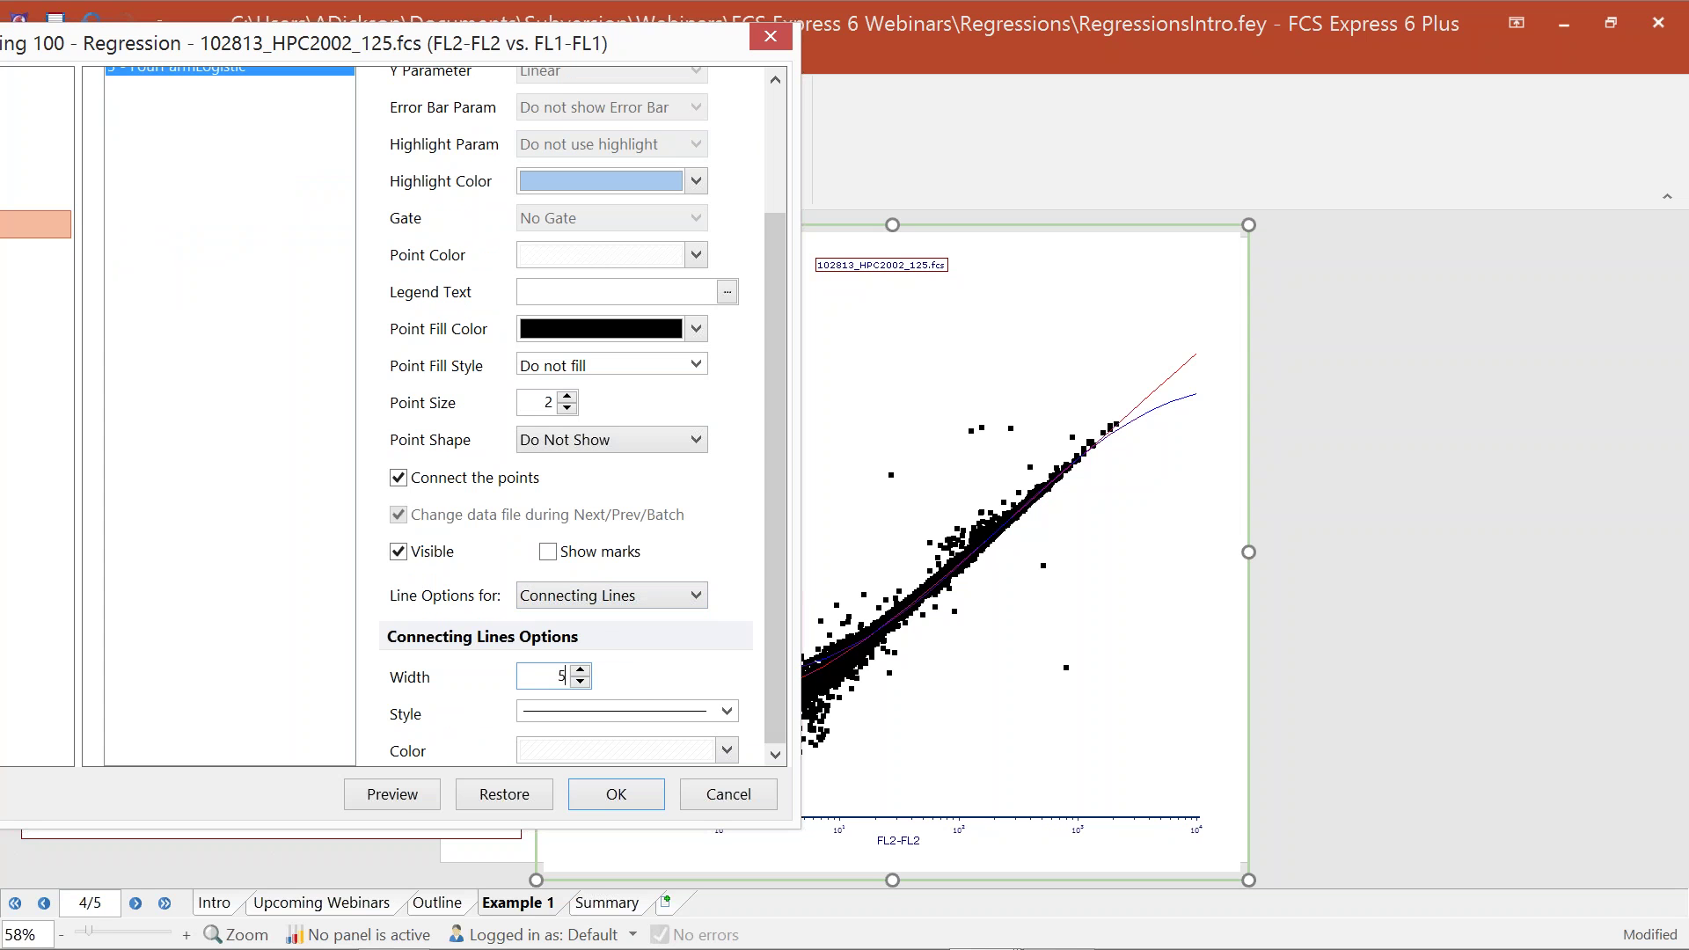
{"action": "left_click", "coordinate": [395, 796]}
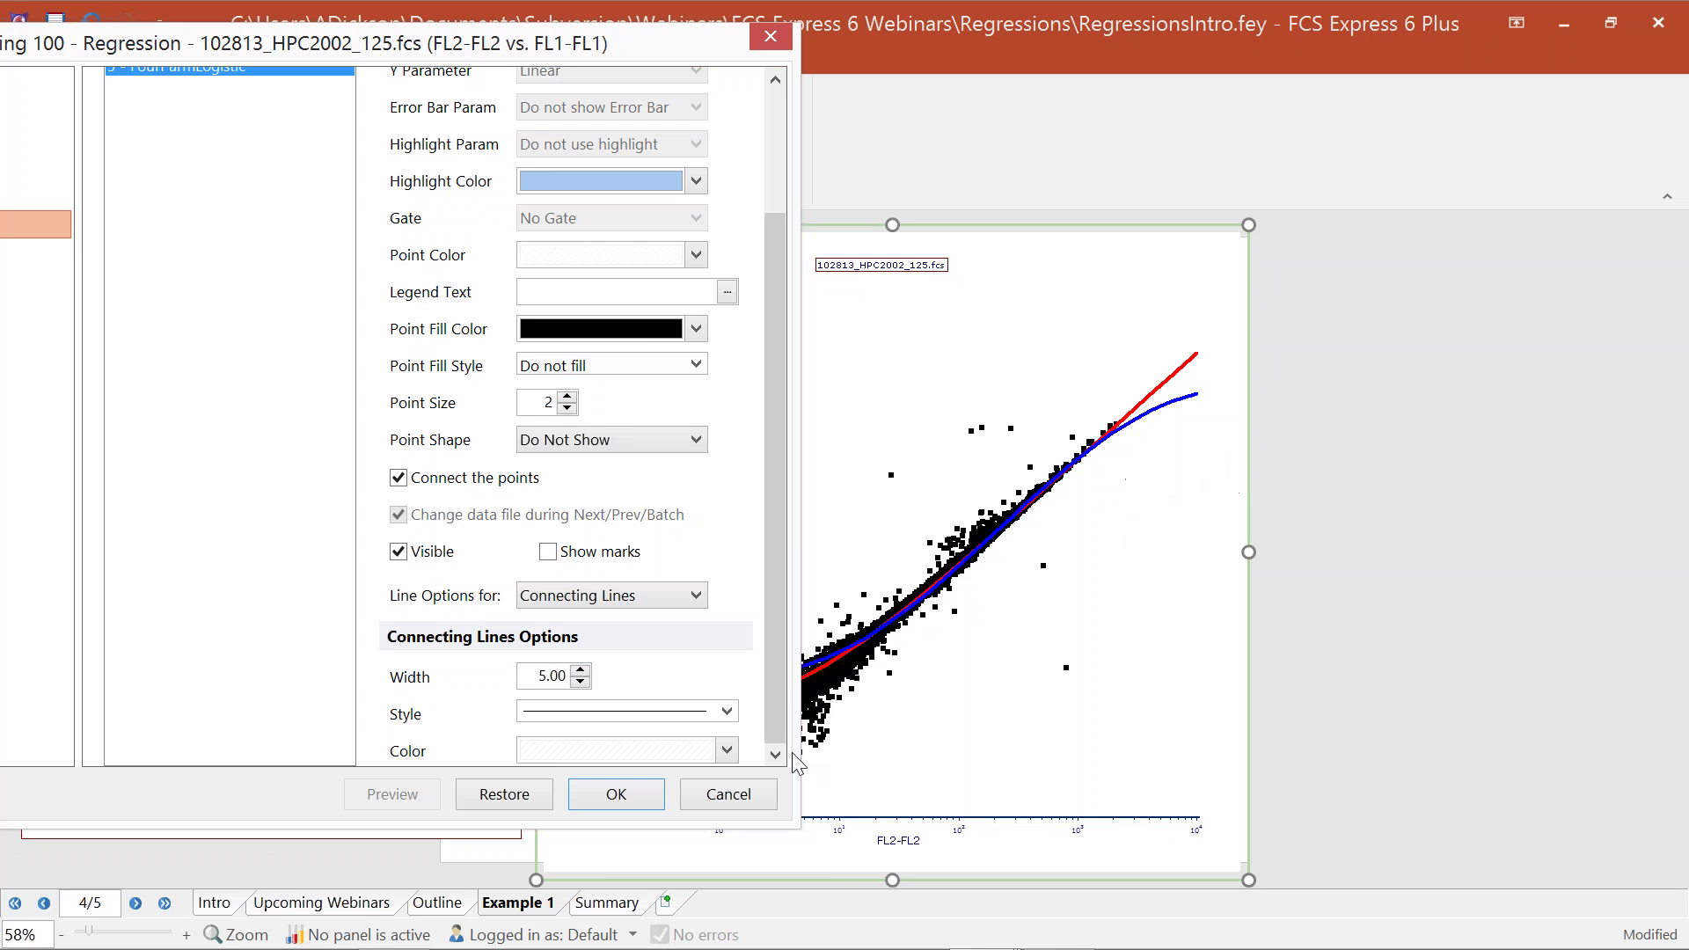
Step: Accept the formatting changes and move the regression plot away from the density plot
{"action": "left_click", "coordinate": [560, 714]}
{"action": "left_click", "coordinate": [560, 723]}
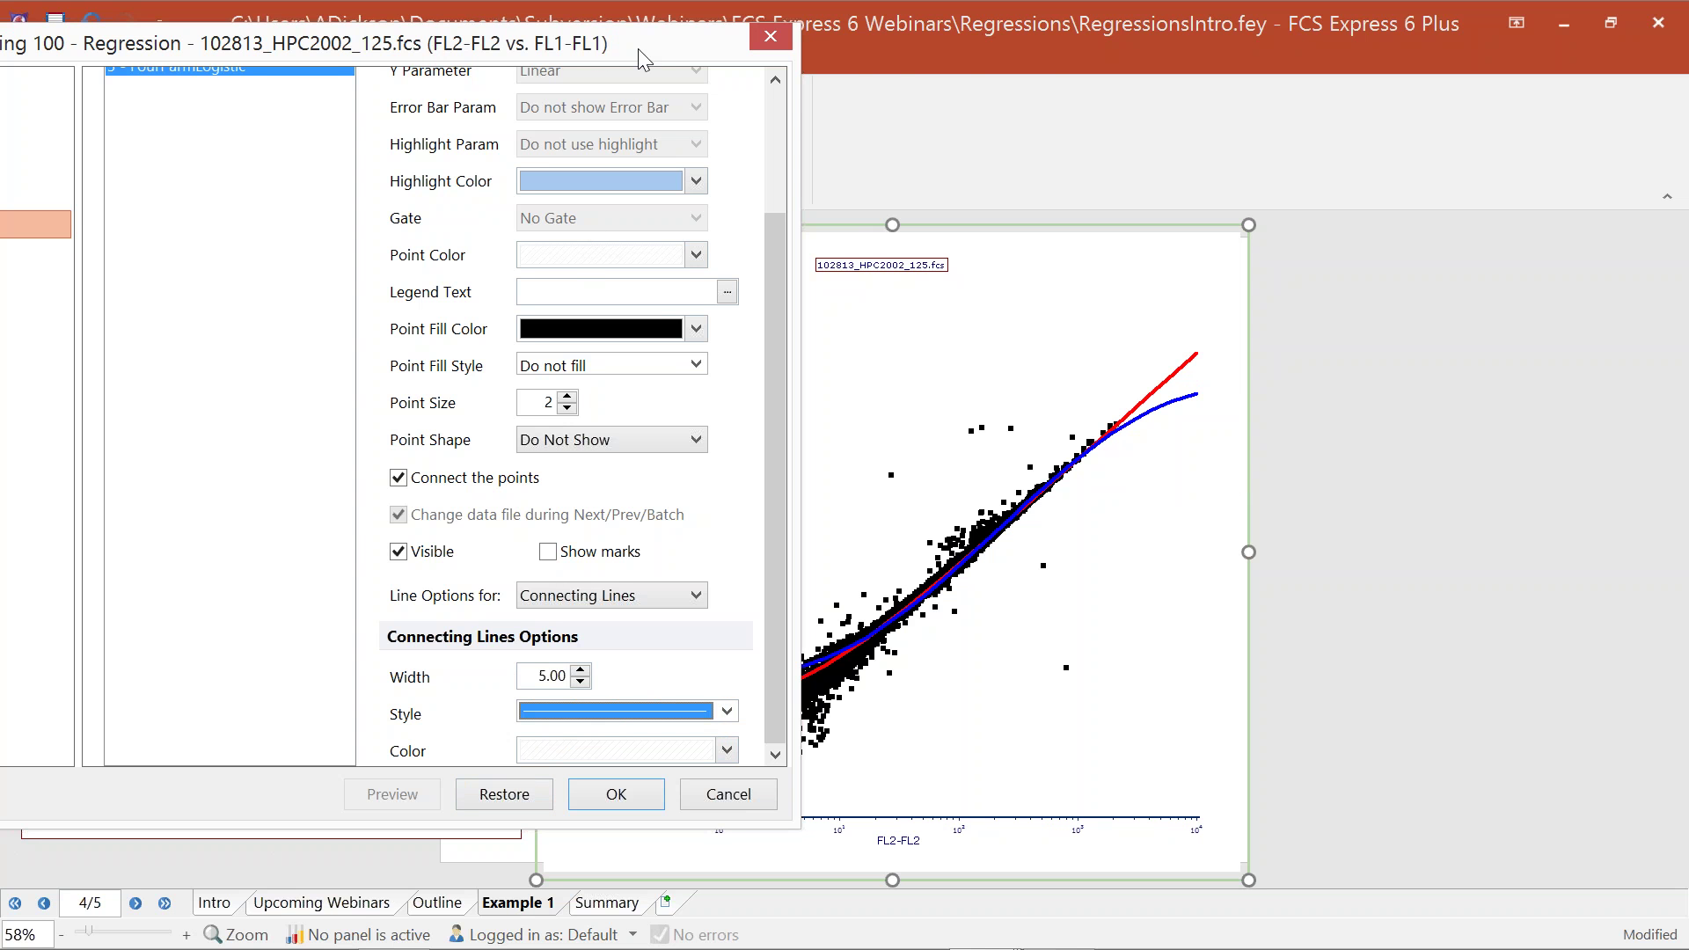
{"action": "left_click_drag", "start_coordinate": [623, 49], "coordinate": [903, 52]}
{"action": "left_click", "coordinate": [126, 291]}
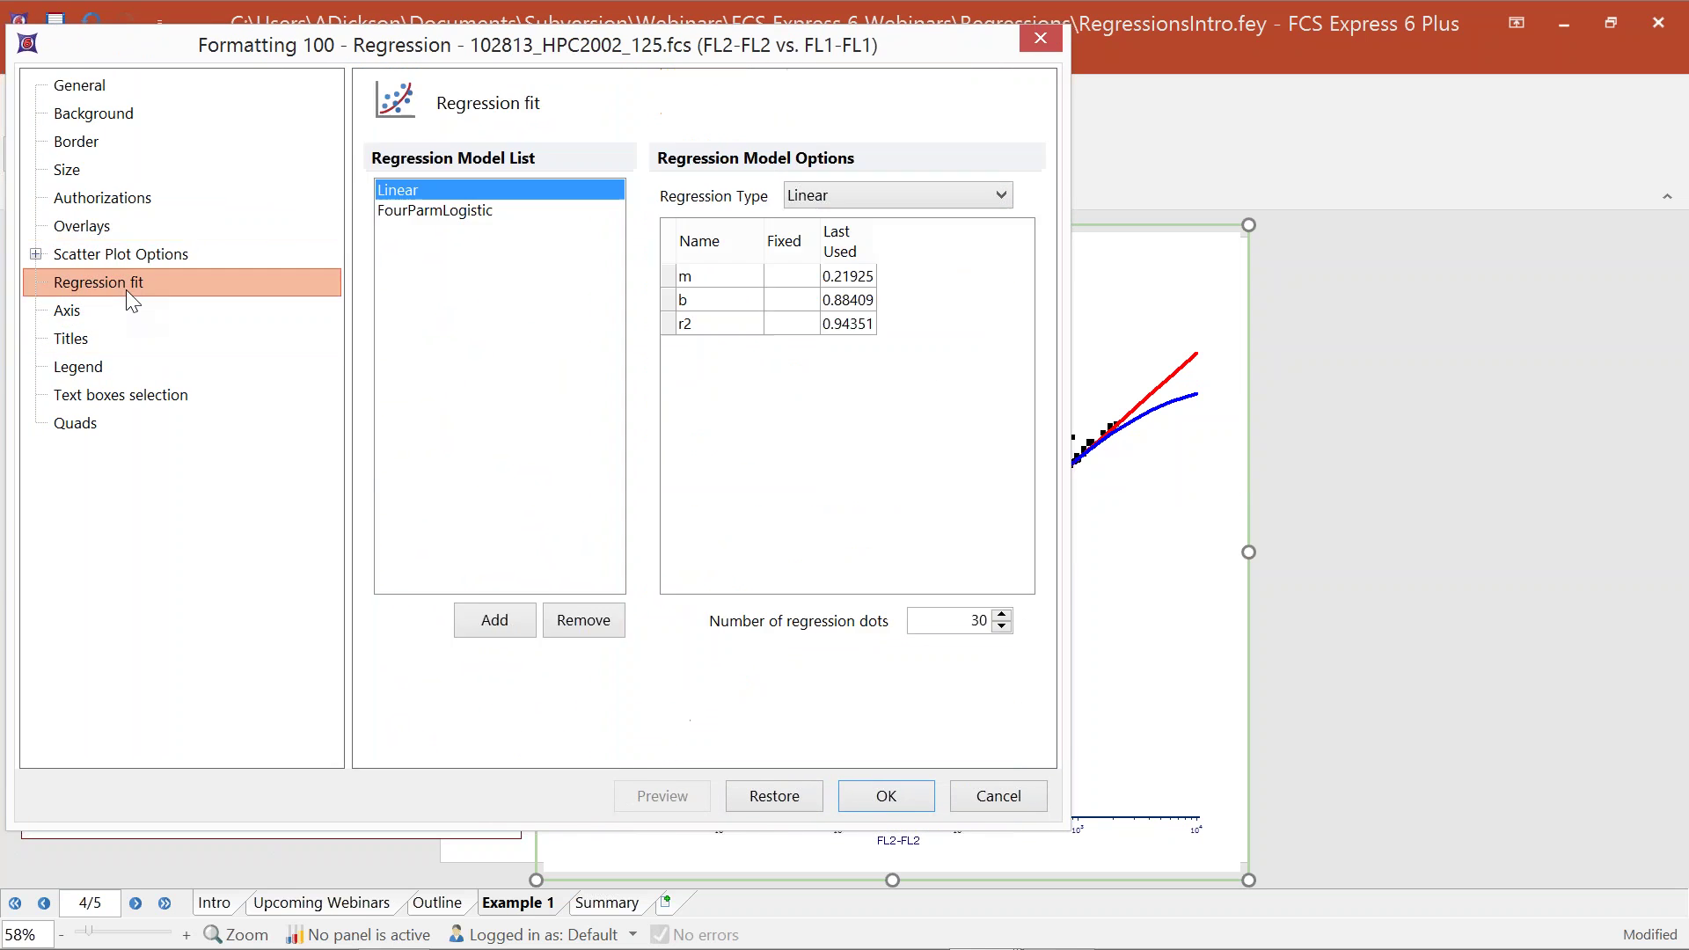
{"action": "left_click_drag", "start_coordinate": [973, 56], "coordinate": [579, 78]}
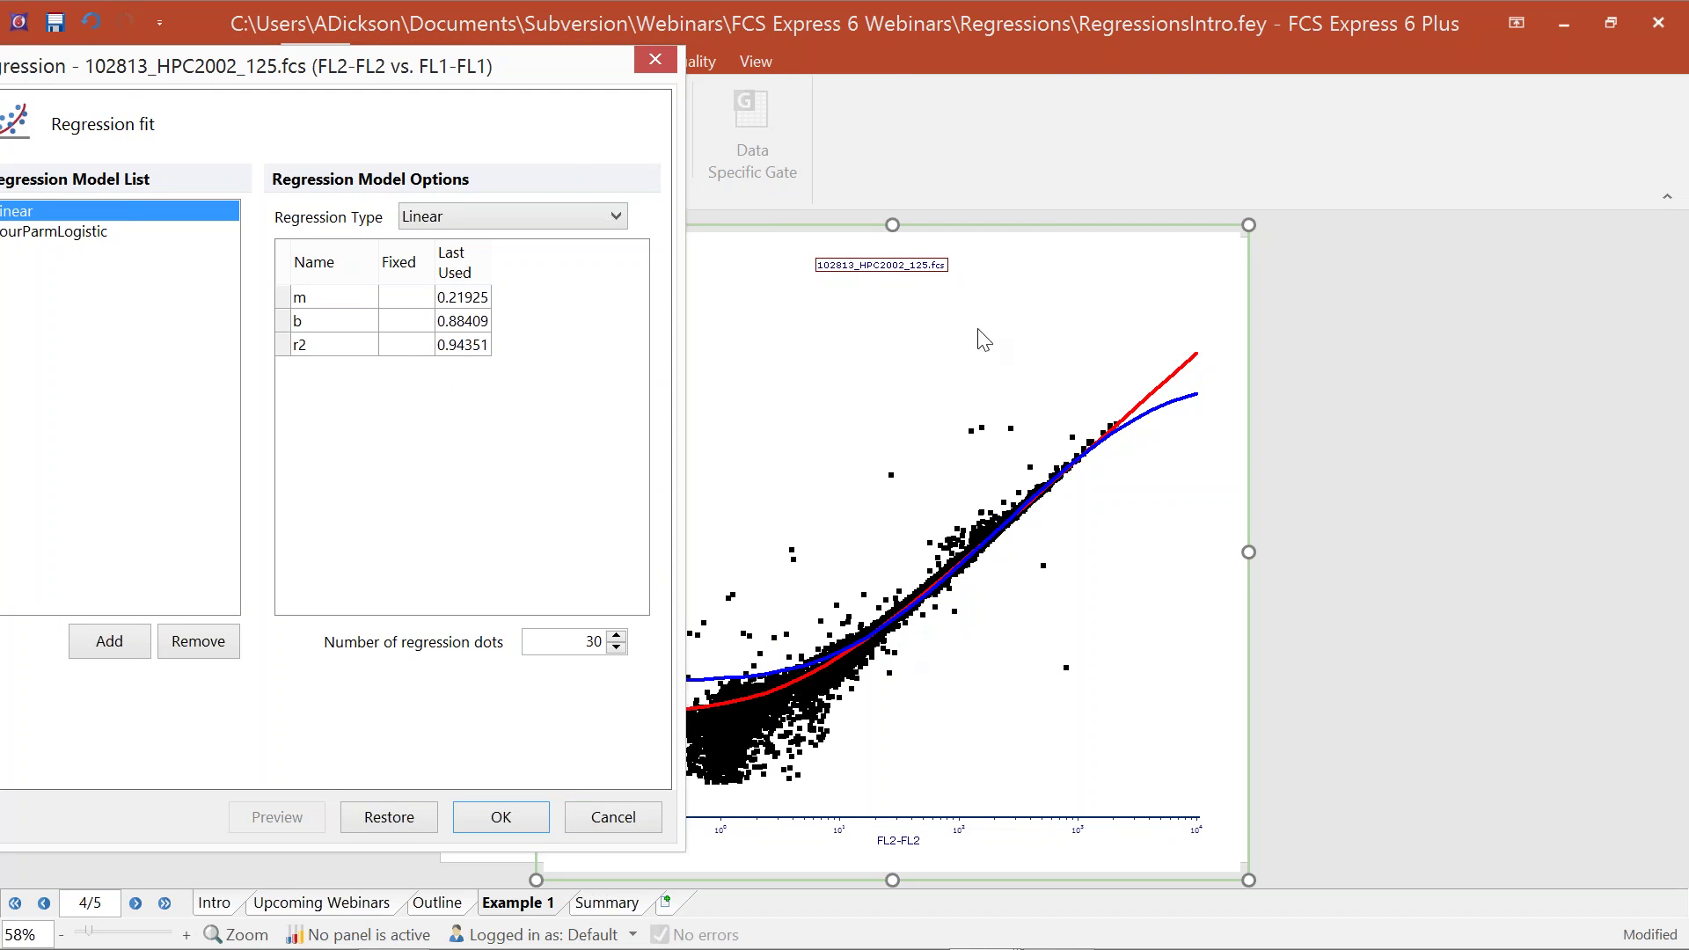
{"action": "left_click", "coordinate": [528, 820]}
{"action": "left_click_drag", "start_coordinate": [1003, 231], "coordinate": [1411, 230]}
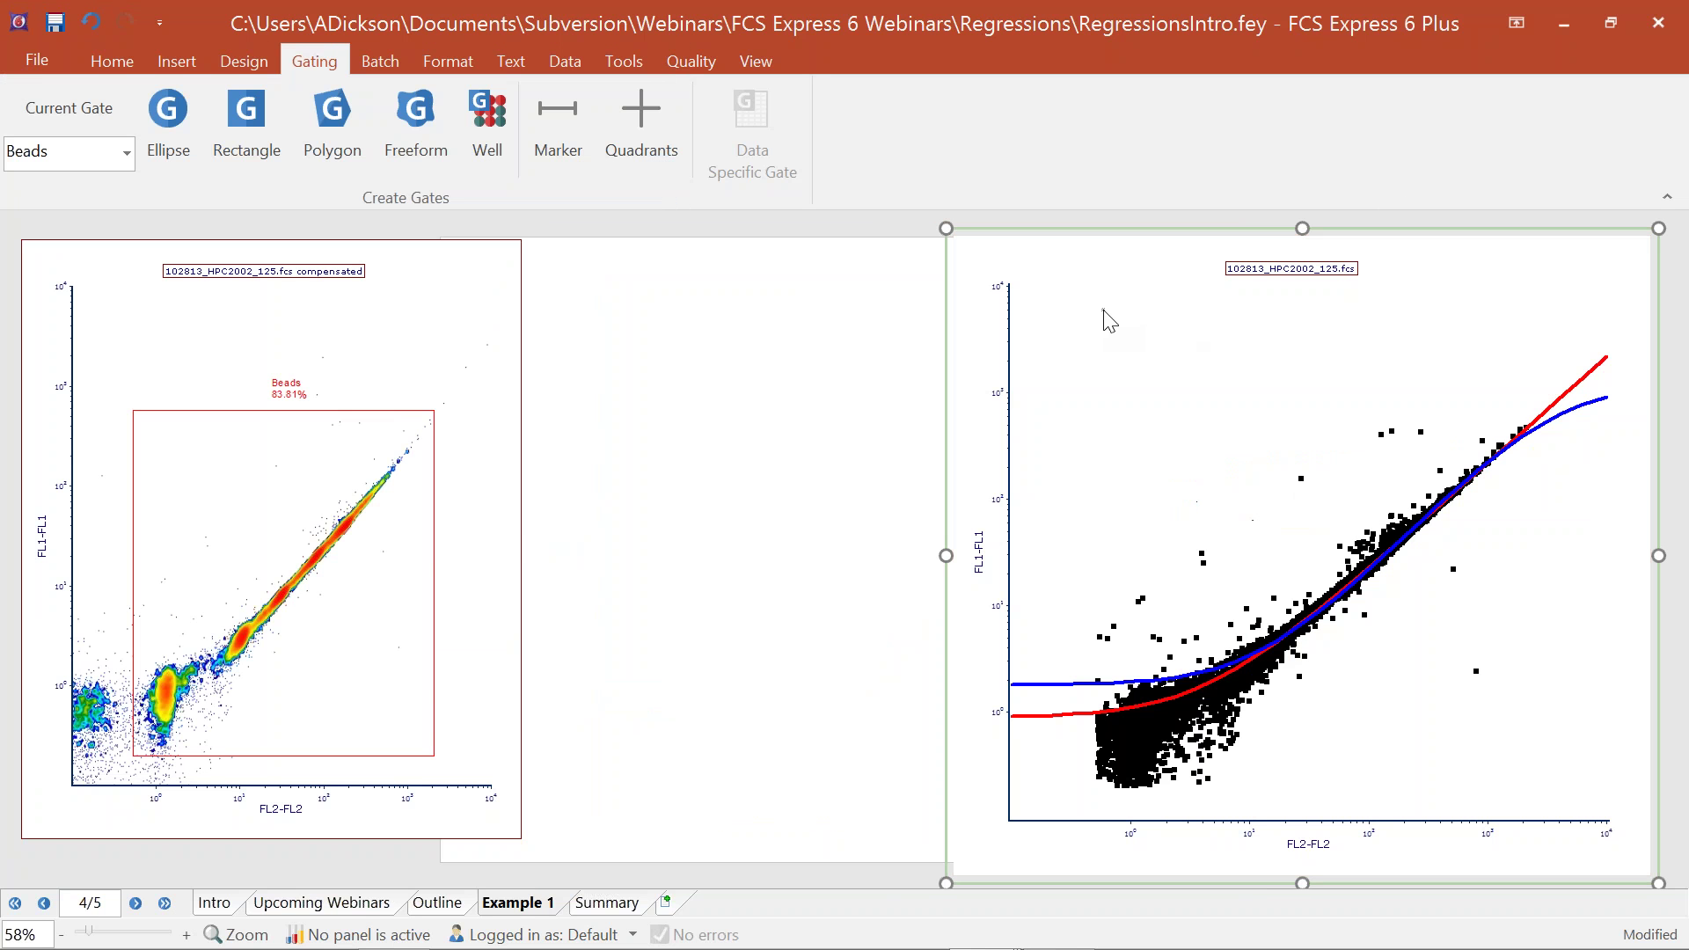
Step: Reopen the regression plot's formatting at the Regression fit options
{"action": "mouse_move", "coordinate": [1109, 319]}
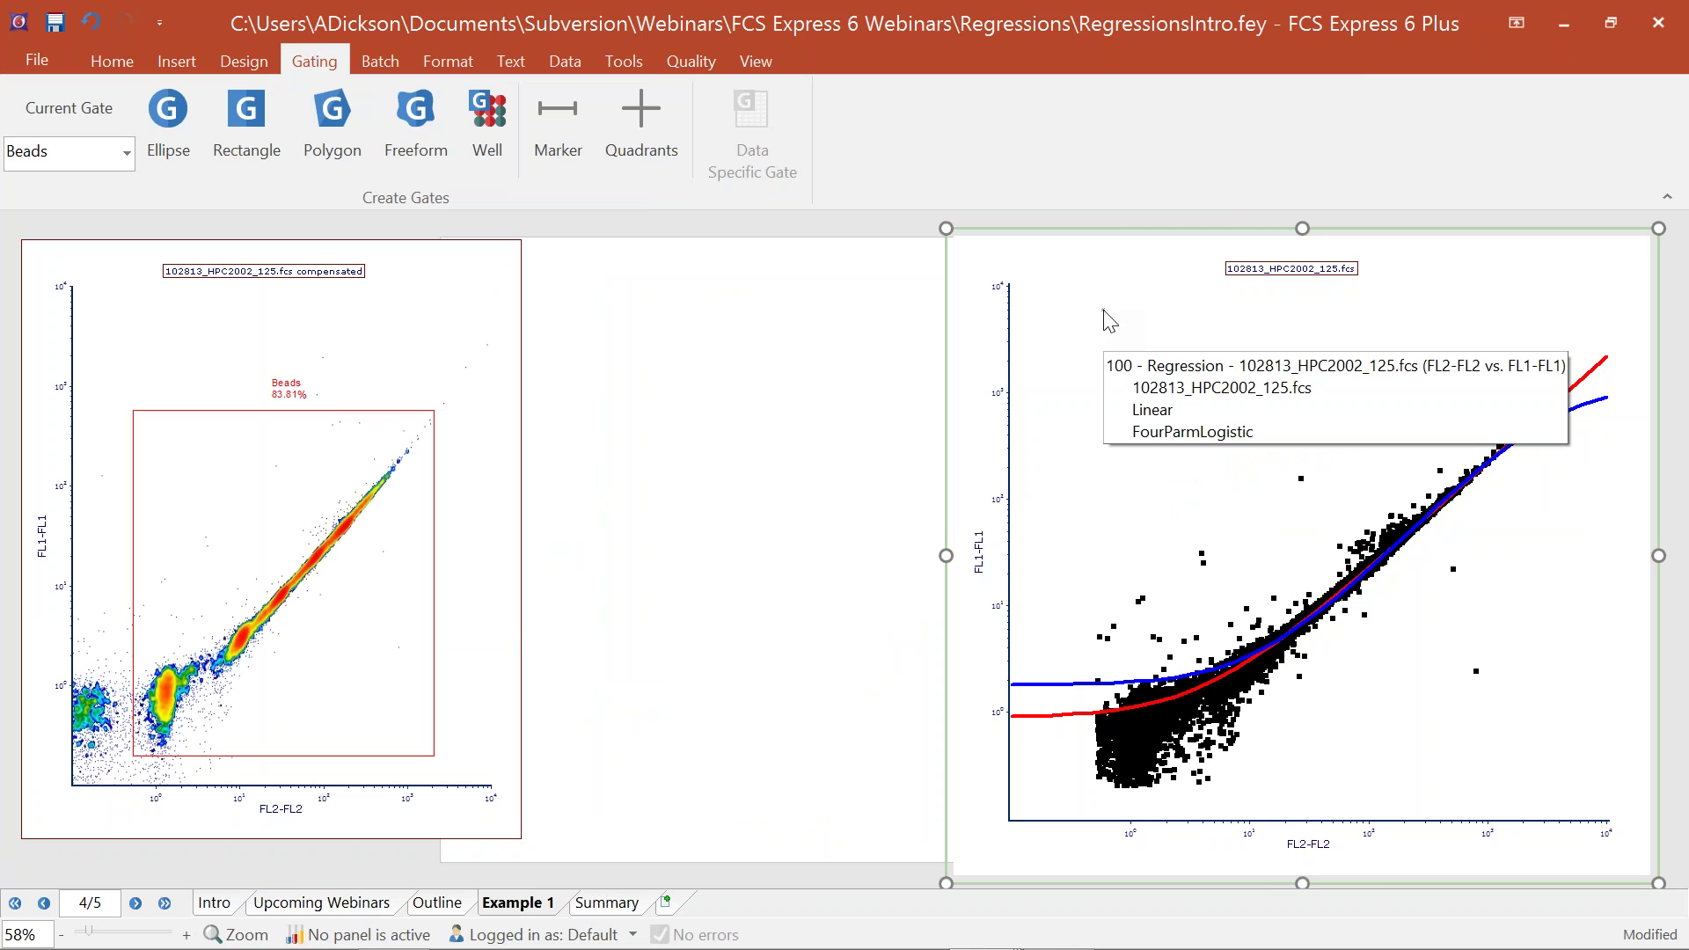
{"action": "double_click", "coordinate": [1107, 320]}
{"action": "left_click_drag", "start_coordinate": [1228, 97], "coordinate": [877, 52]}
{"action": "left_click", "coordinate": [97, 290]}
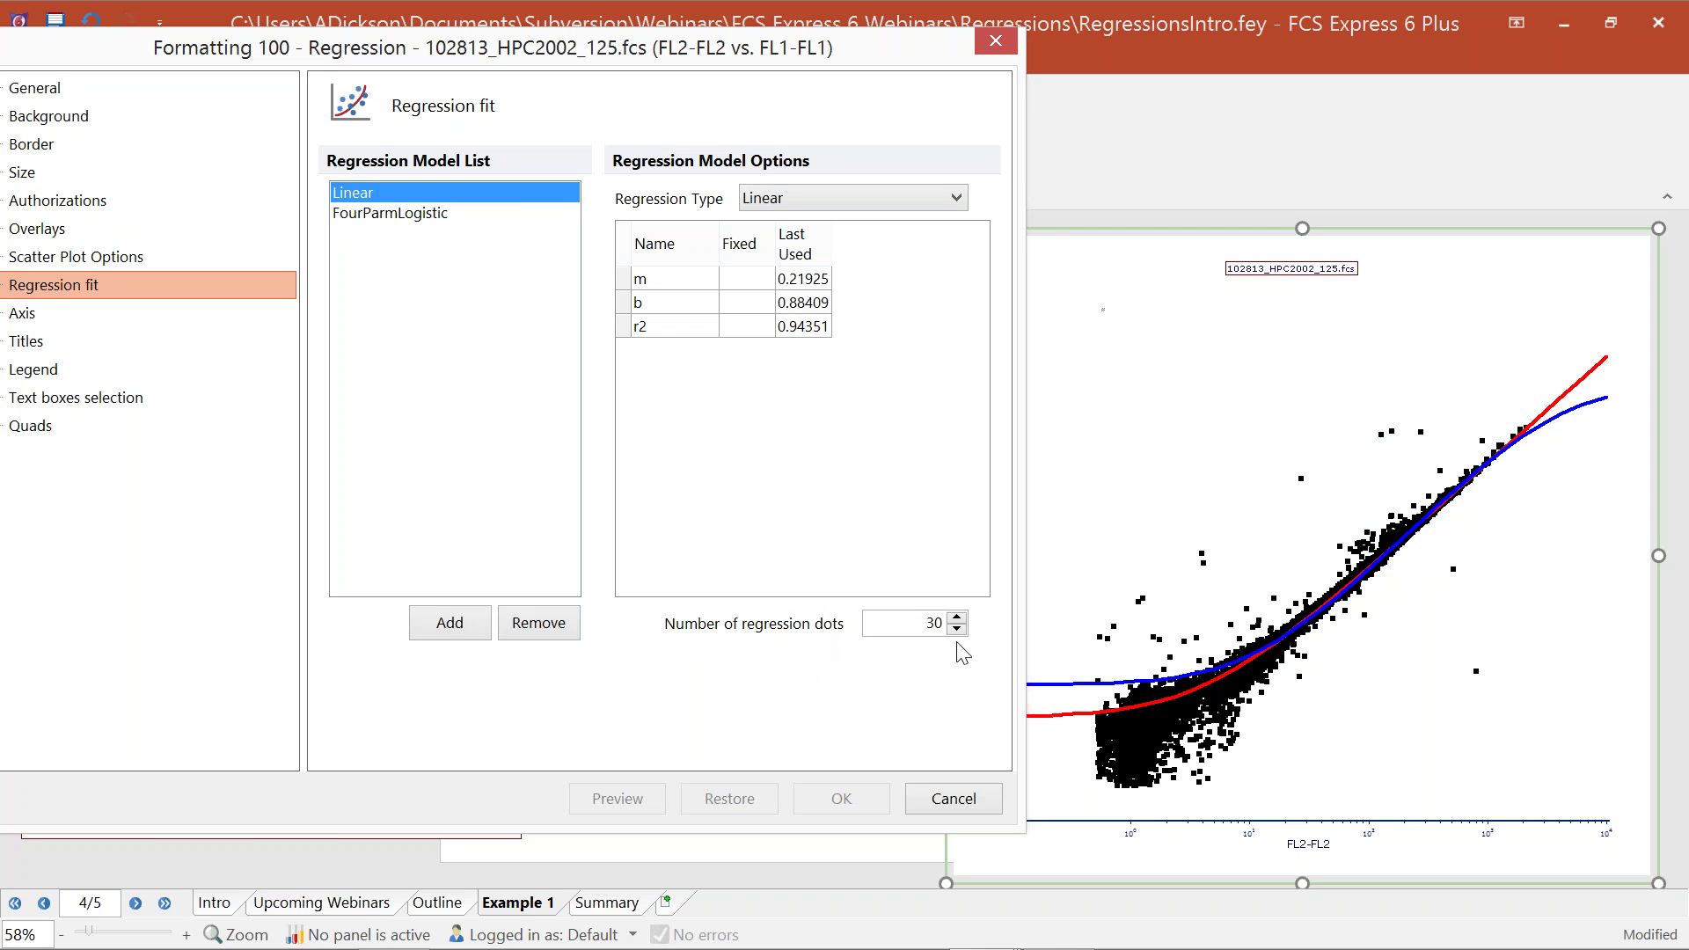
Step: Set the number of regression dots to 4 and preview the coarser fit lines
{"action": "key", "text": "ctrl"}
{"action": "key", "text": "ctrl"}
{"action": "key", "text": "Tab"}
{"action": "type", "text": "4"}
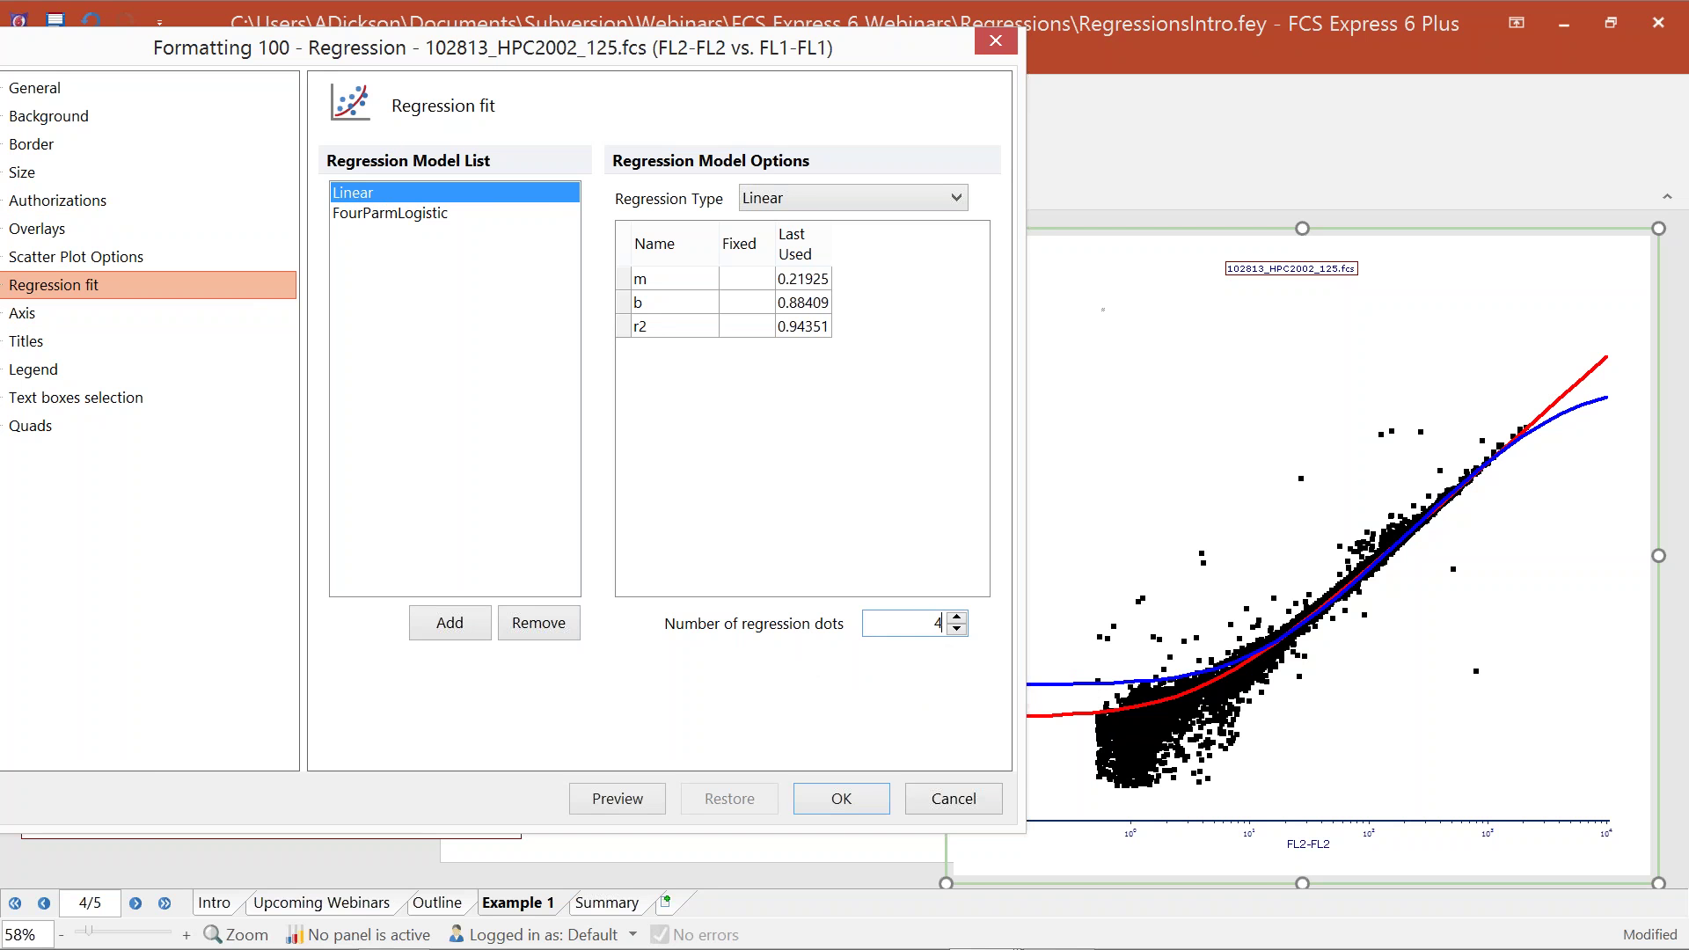
{"action": "left_click", "coordinate": [604, 805]}
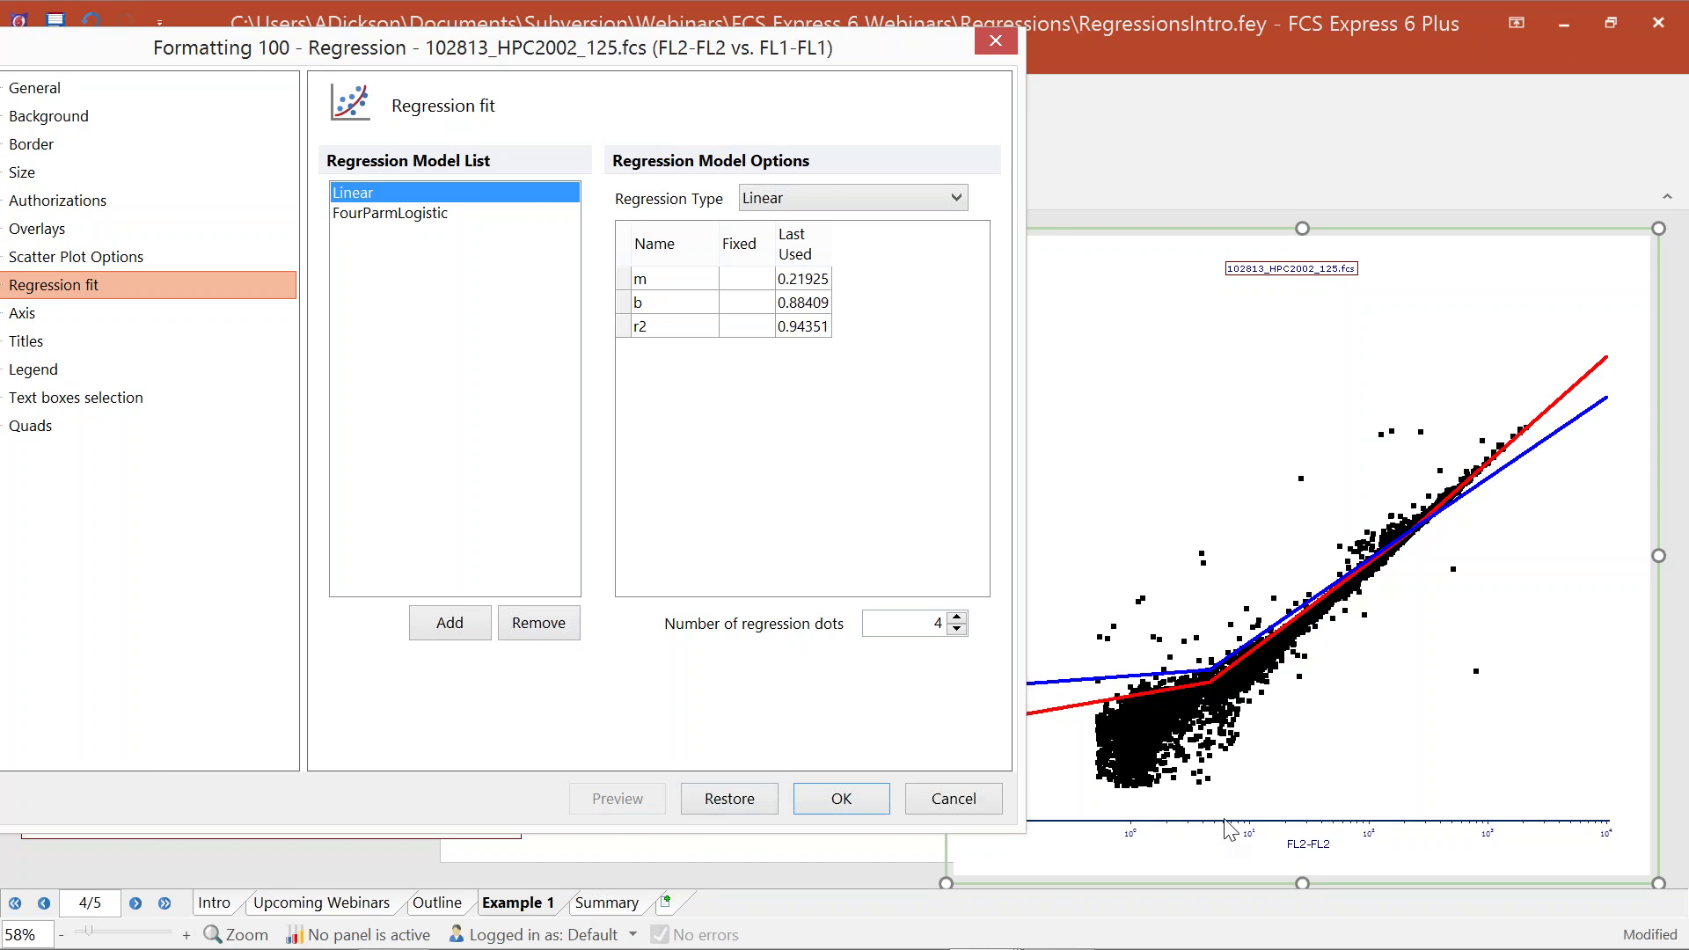
Step: Set the number of regression dots back to 30 and preview the plot
{"action": "left_click_drag", "start_coordinate": [937, 58], "coordinate": [773, 52]}
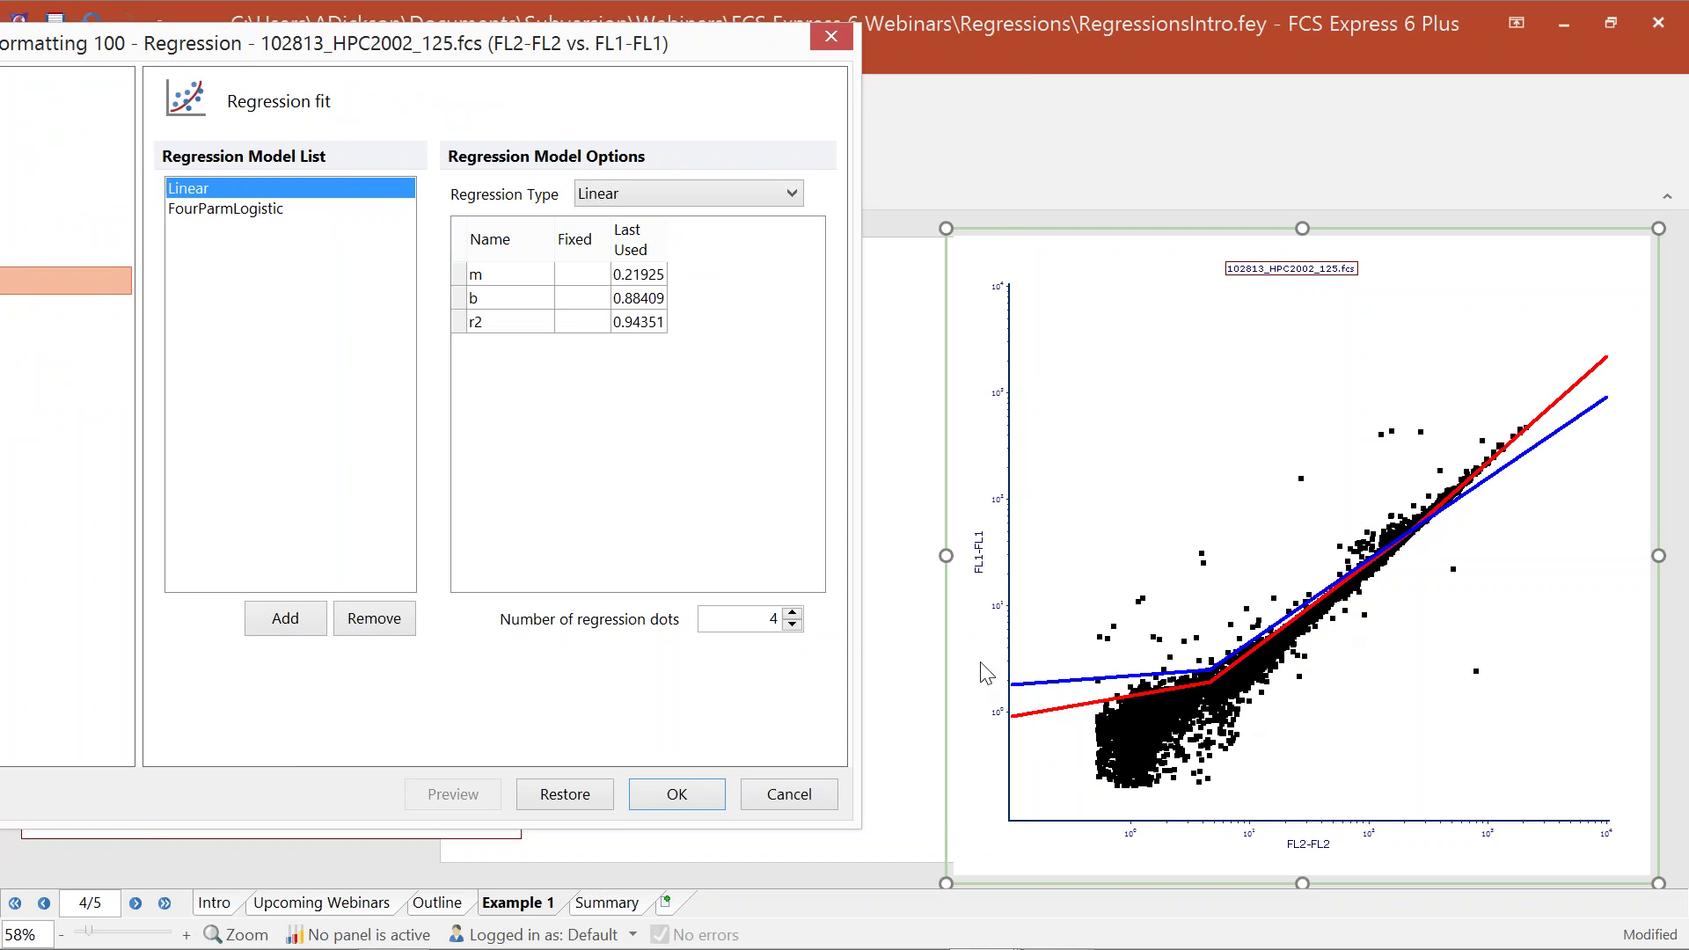
{"action": "left_click_drag", "start_coordinate": [764, 623], "coordinate": [822, 631]}
{"action": "type", "text": "30"}
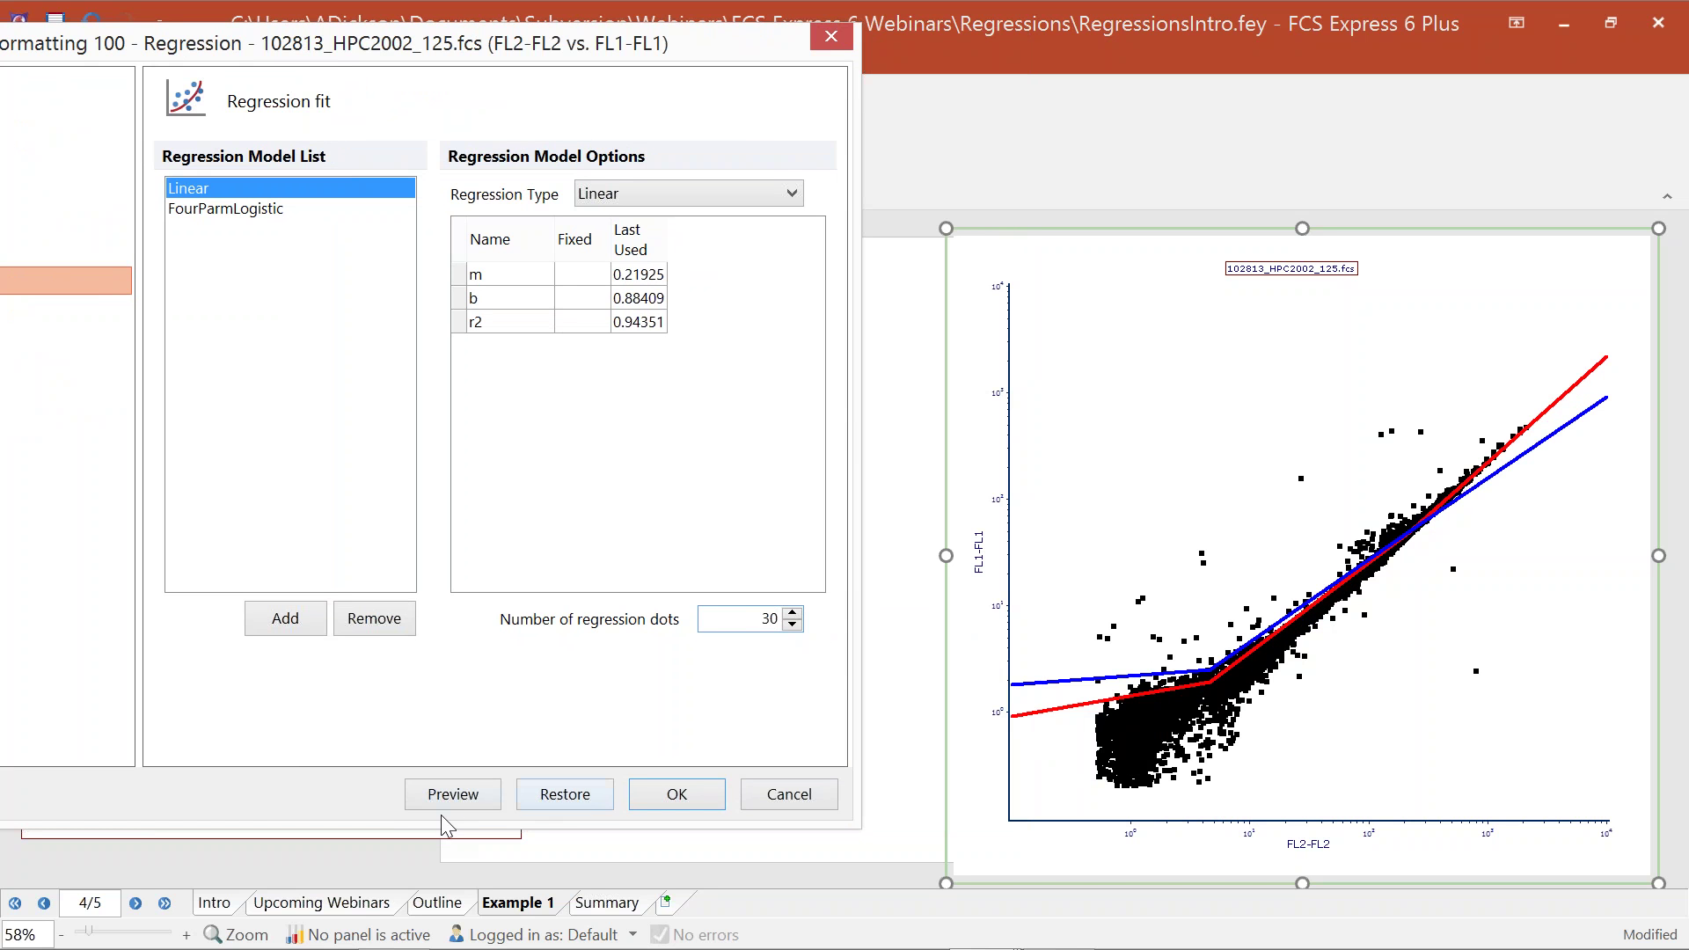
{"action": "left_click", "coordinate": [453, 794]}
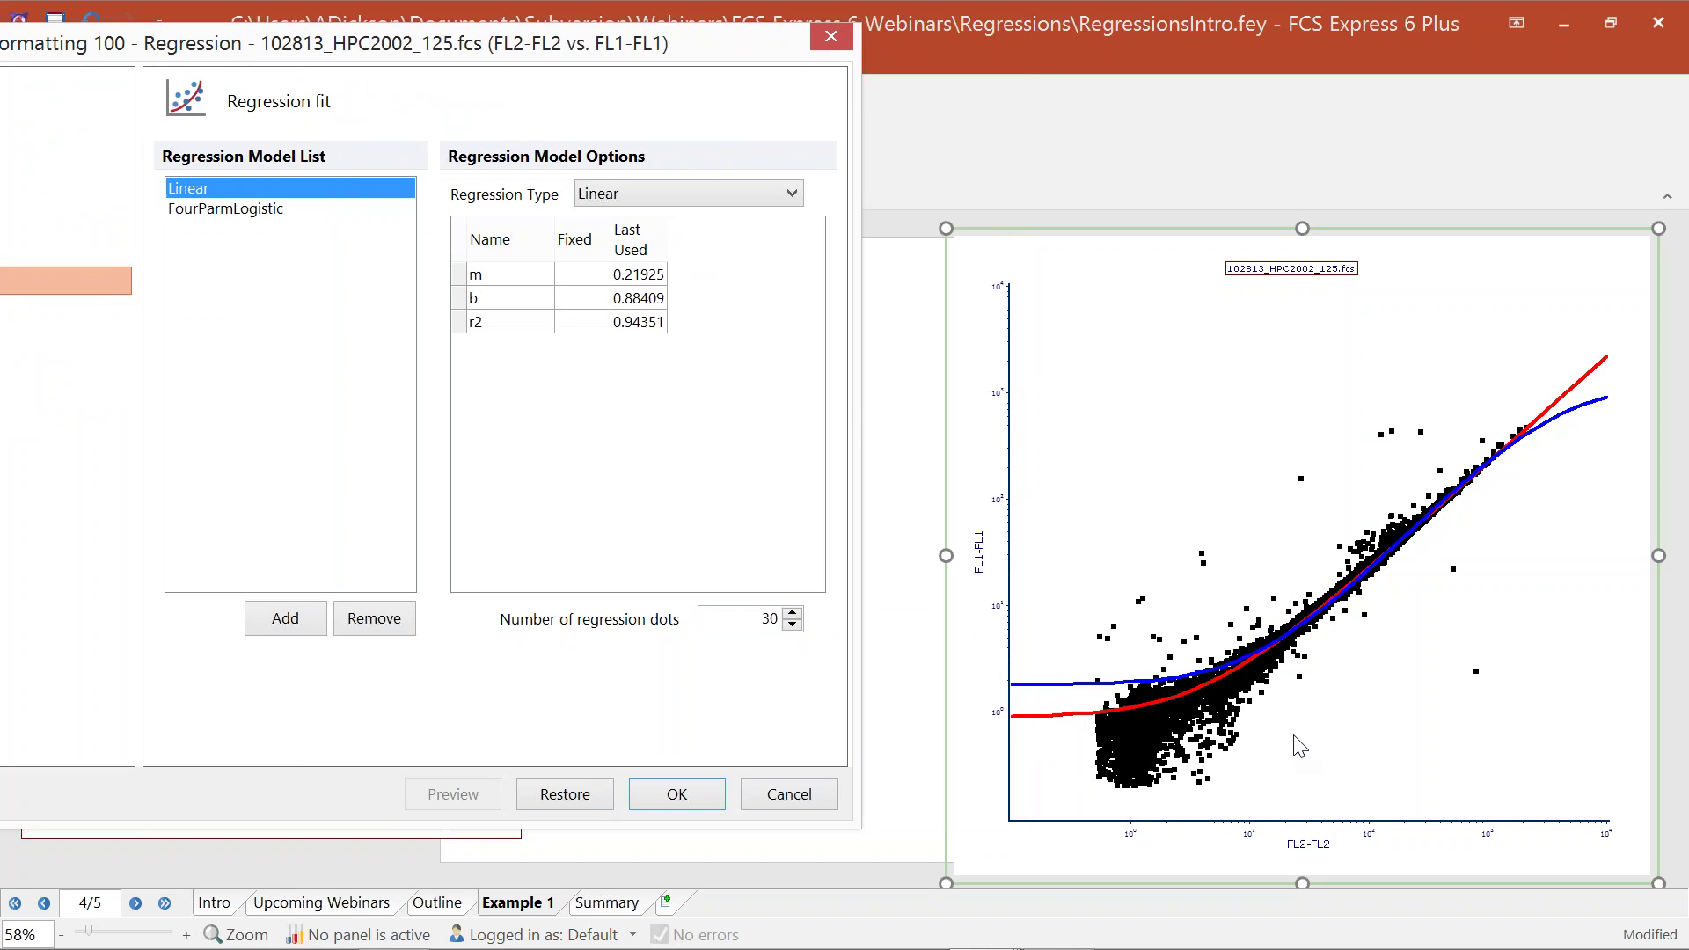
Step: Fix the Linear model's b parameter at 0, preview the fit and restore the previous settings
{"action": "left_click", "coordinate": [577, 297]}
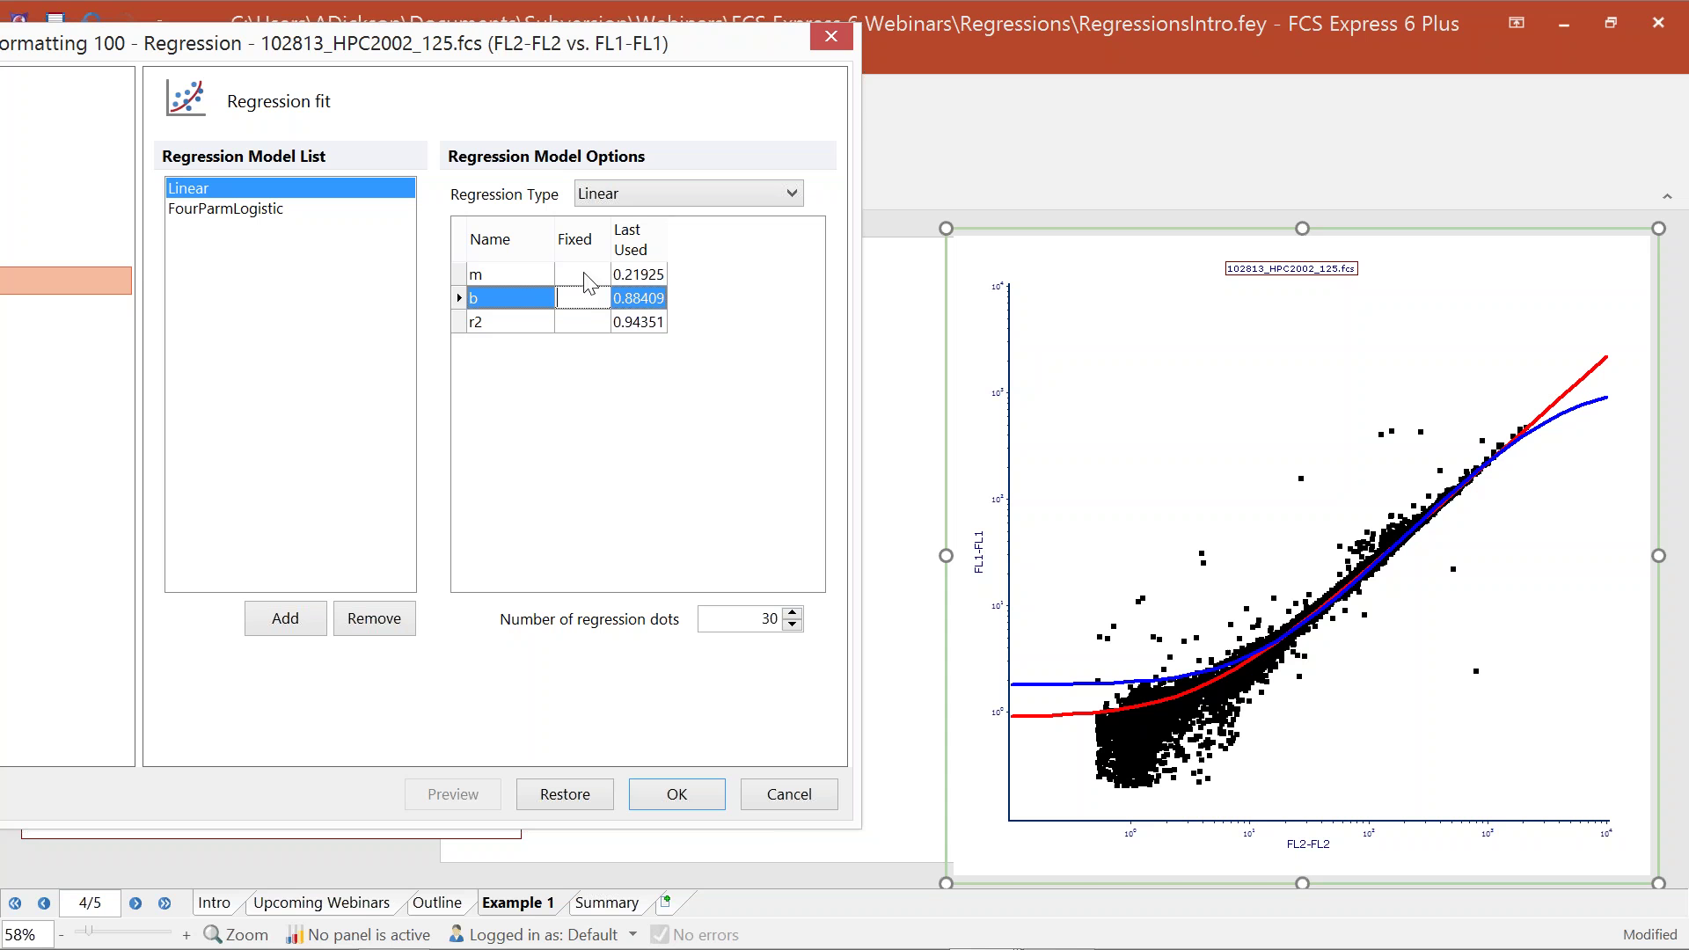
{"action": "left_click", "coordinate": [525, 278]}
{"action": "left_click", "coordinate": [526, 301]}
{"action": "left_click", "coordinate": [524, 301]}
{"action": "key", "text": "ctrl"}
{"action": "key", "text": "ctrl"}
{"action": "left_click", "coordinate": [599, 300]}
{"action": "type", "text": "0"}
{"action": "left_click", "coordinate": [436, 796]}
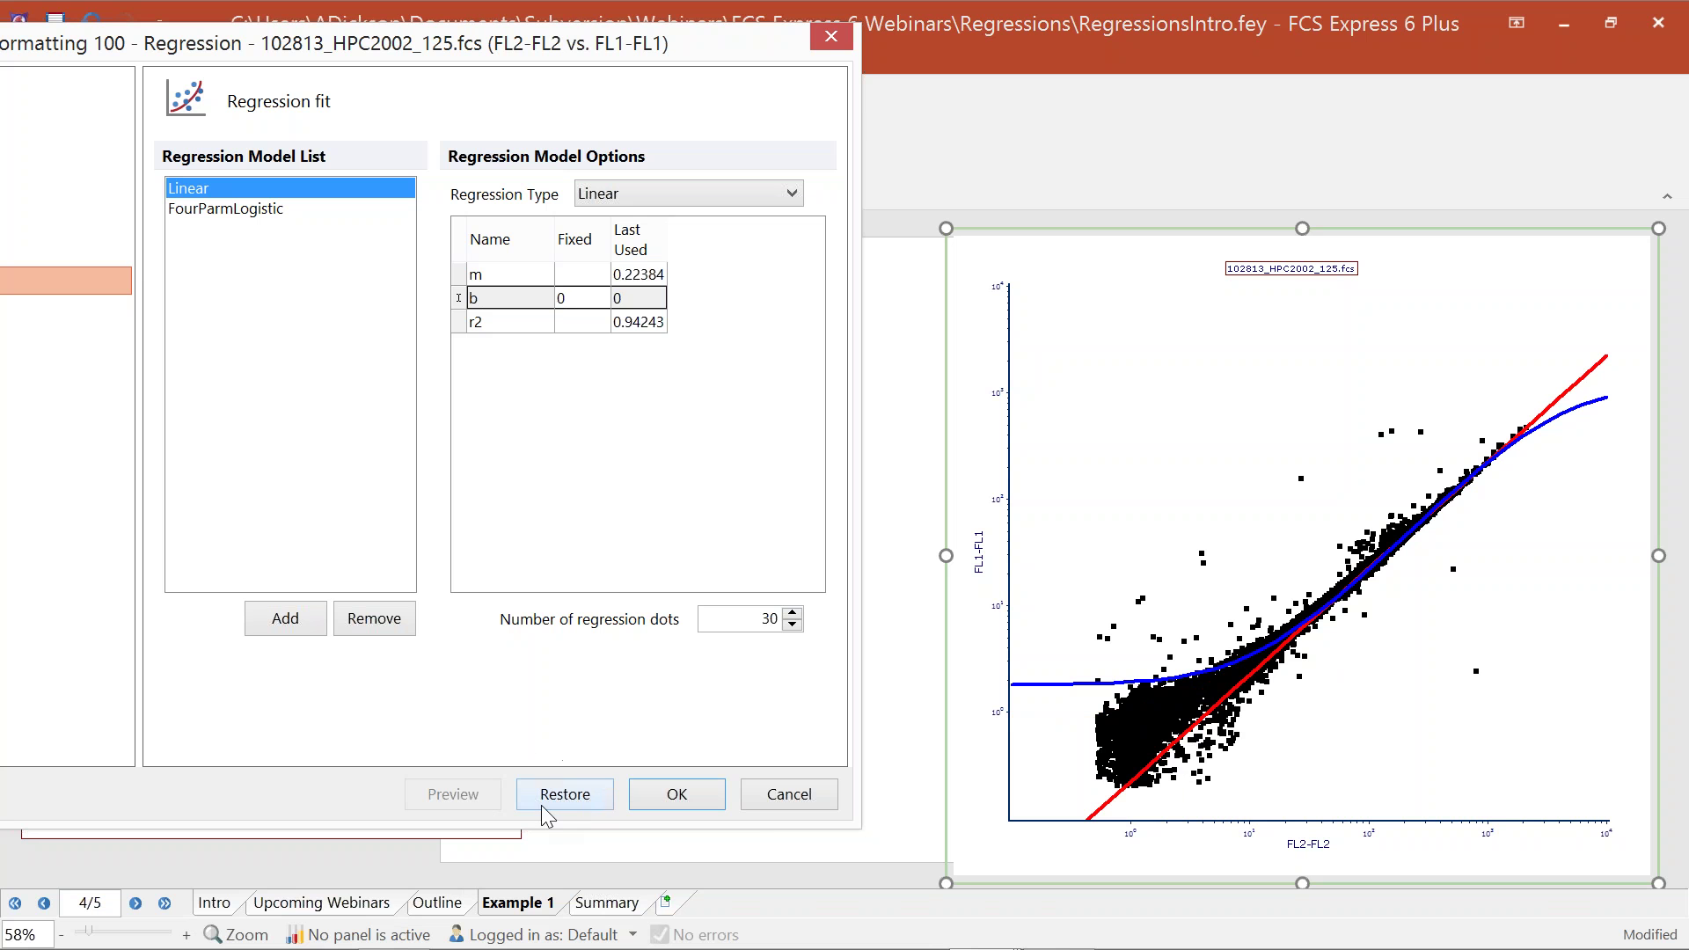
{"action": "left_click", "coordinate": [584, 796]}
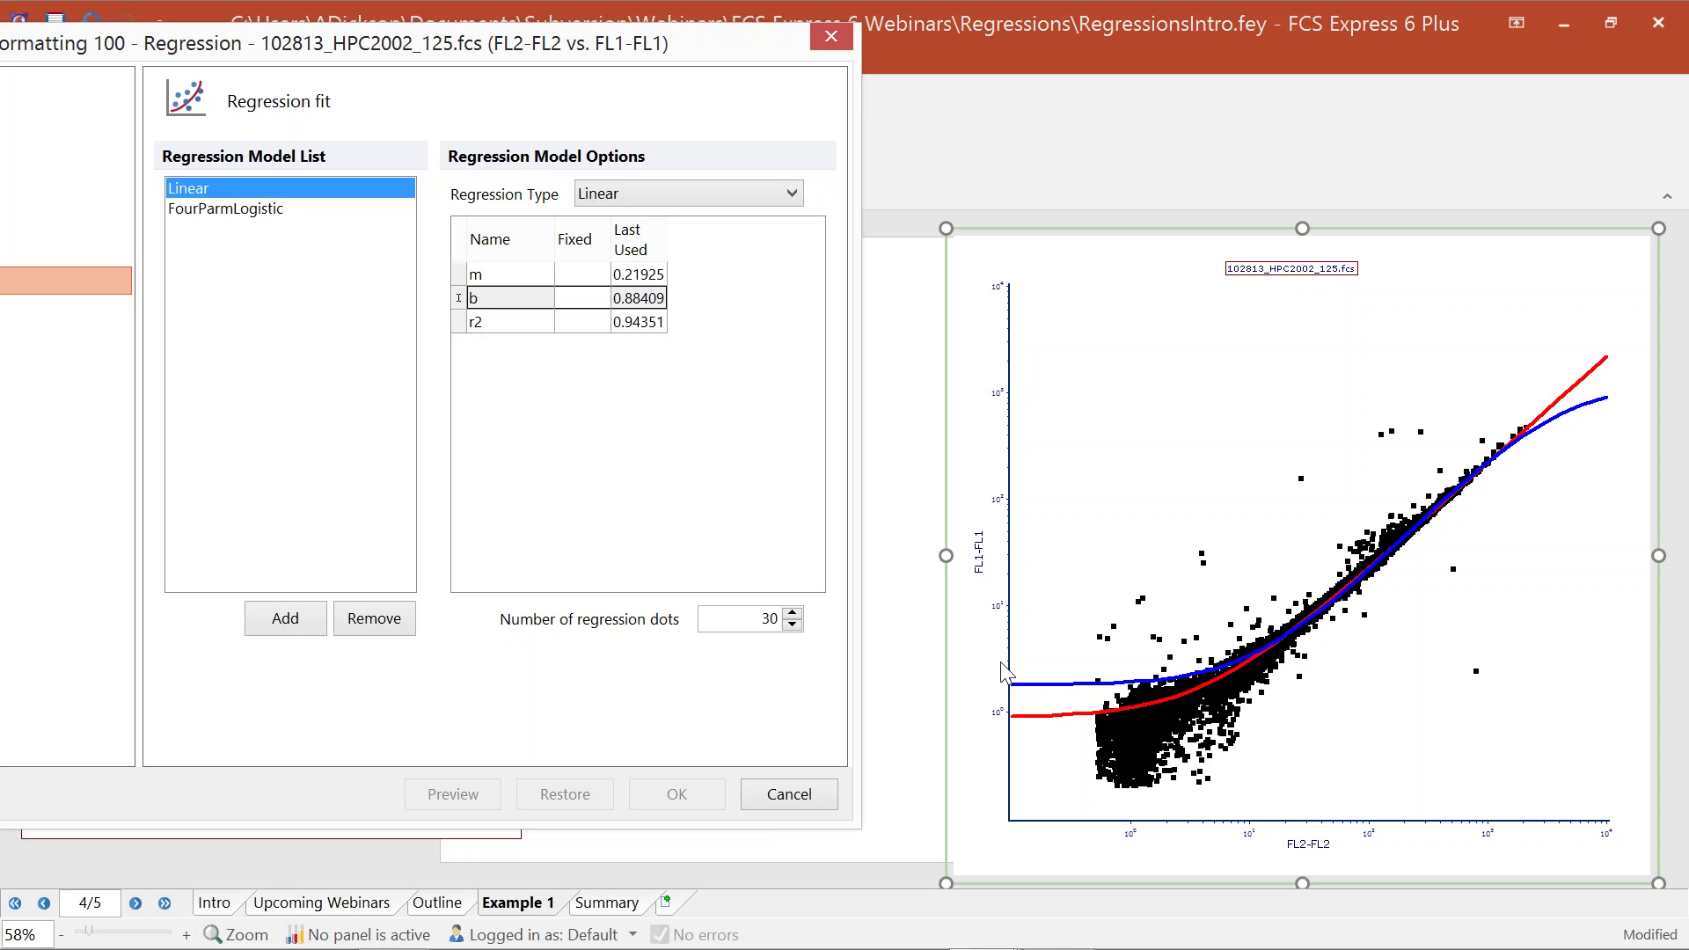
Step: Remove the FourParmLogistic model, accept the change and move the regression plot next to the density plot
{"action": "left_click", "coordinate": [211, 211]}
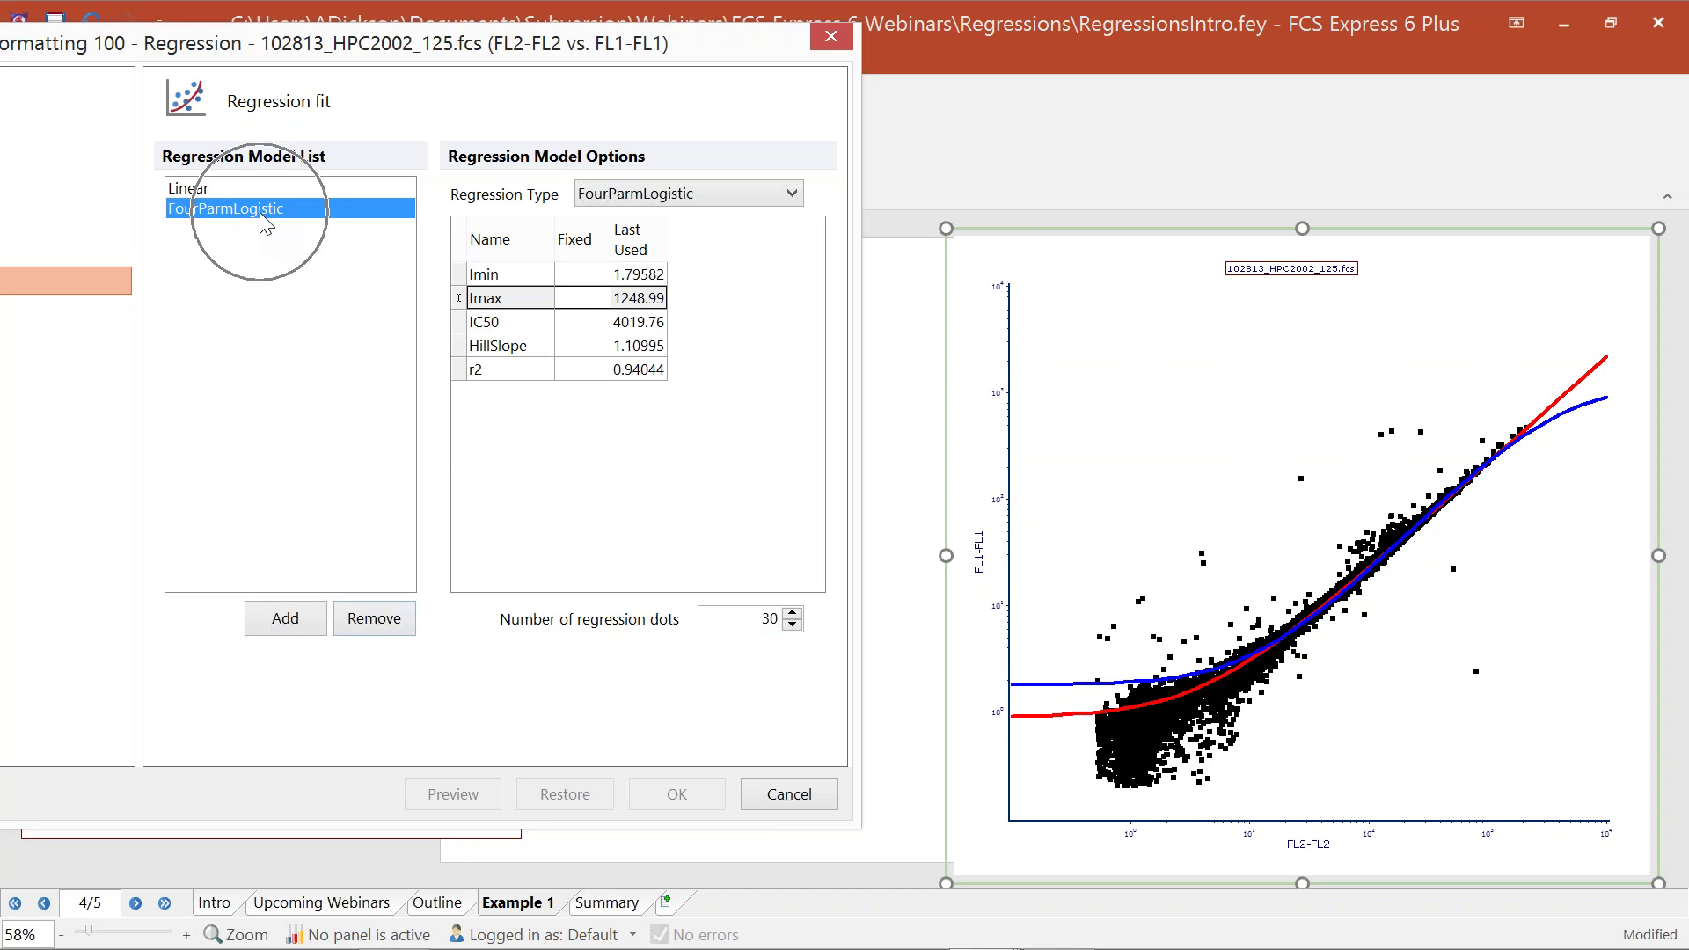
{"action": "left_click", "coordinate": [370, 627]}
{"action": "left_click", "coordinate": [675, 795]}
{"action": "left_click_drag", "start_coordinate": [1242, 227], "coordinate": [816, 214]}
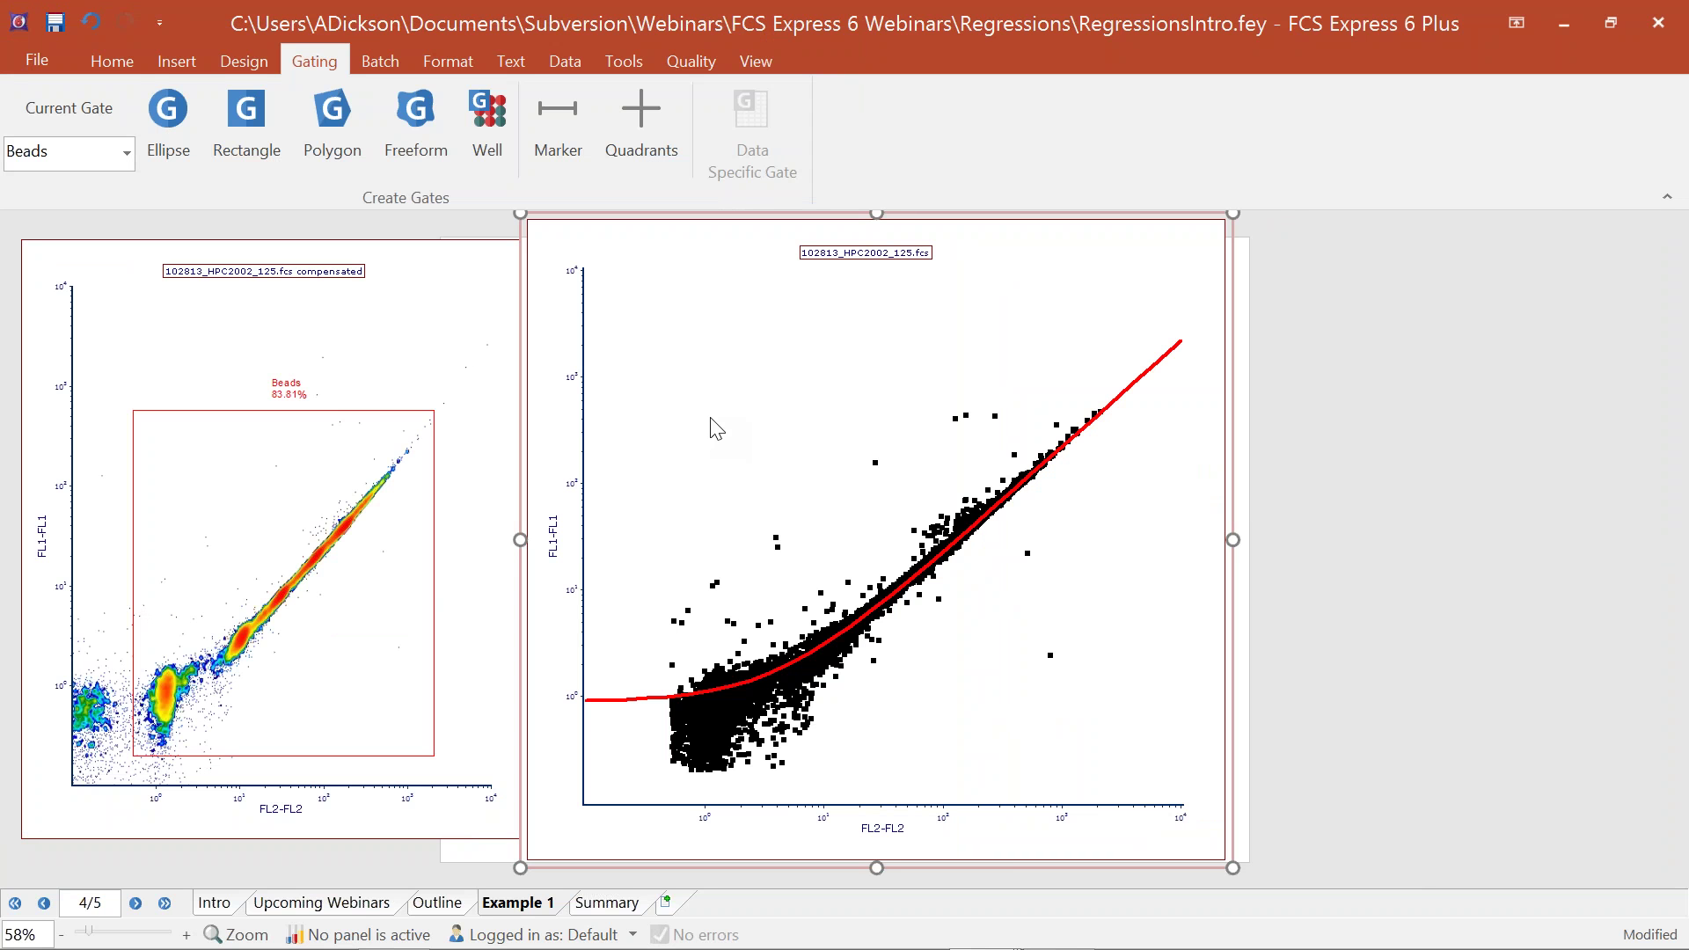
Step: Insert a text box in the empty area beside the lower part of the regression plot
{"action": "left_click", "coordinate": [177, 59]}
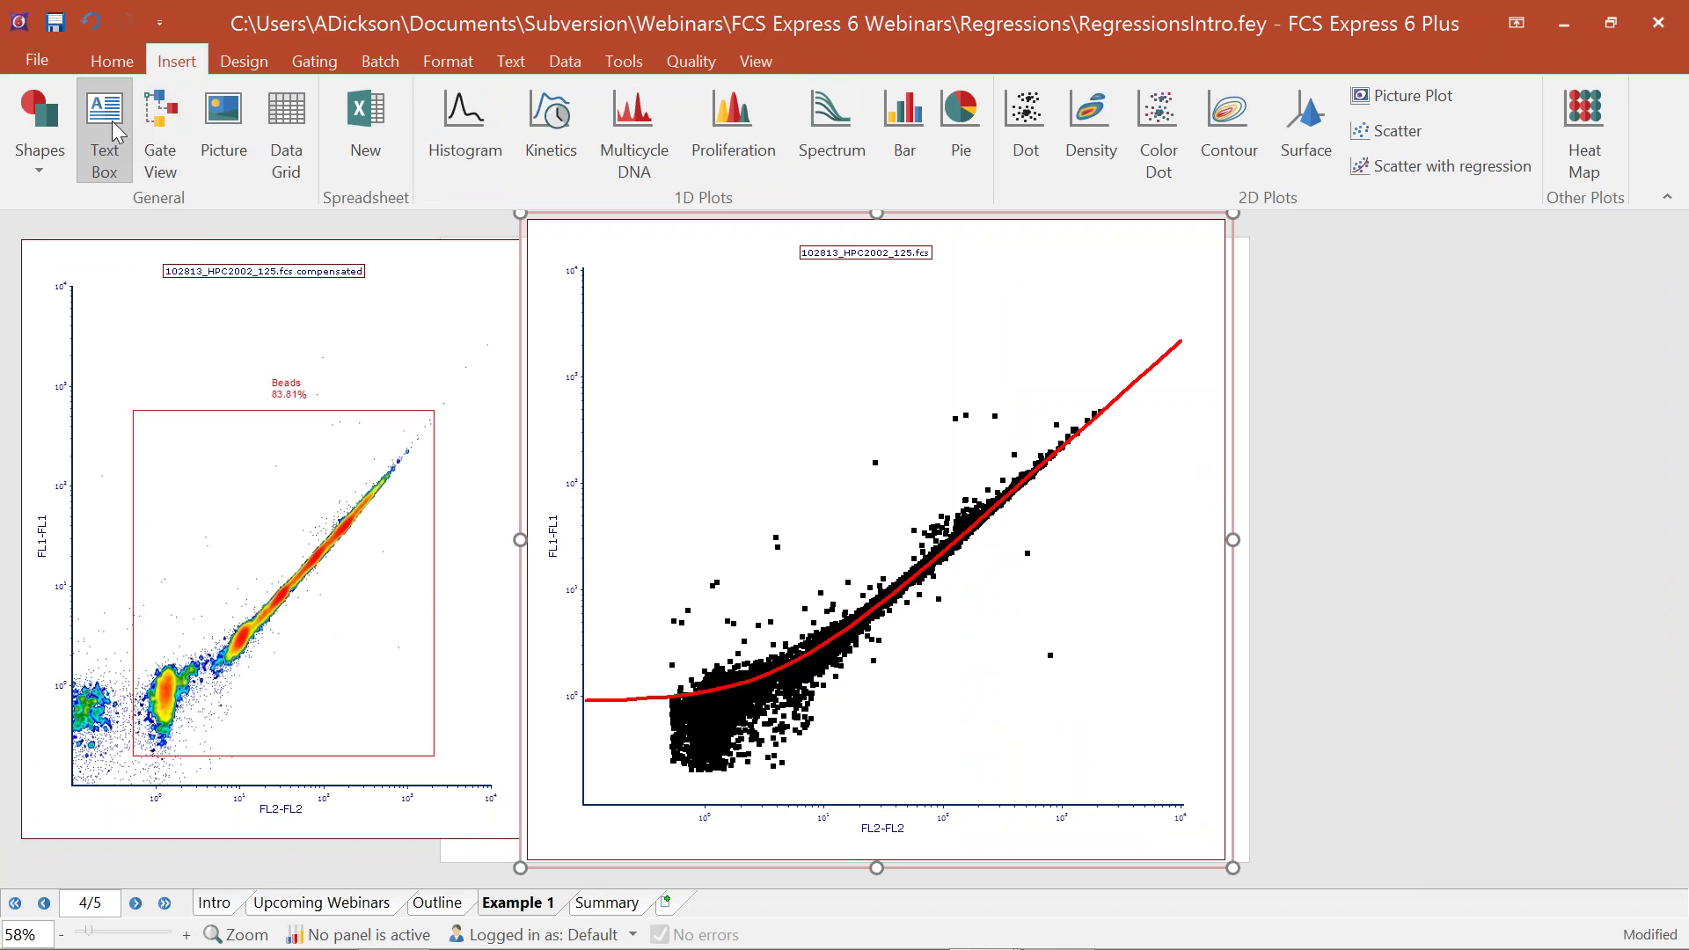
{"action": "left_click", "coordinate": [96, 150]}
{"action": "left_click_drag", "start_coordinate": [1267, 605], "coordinate": [1614, 874]}
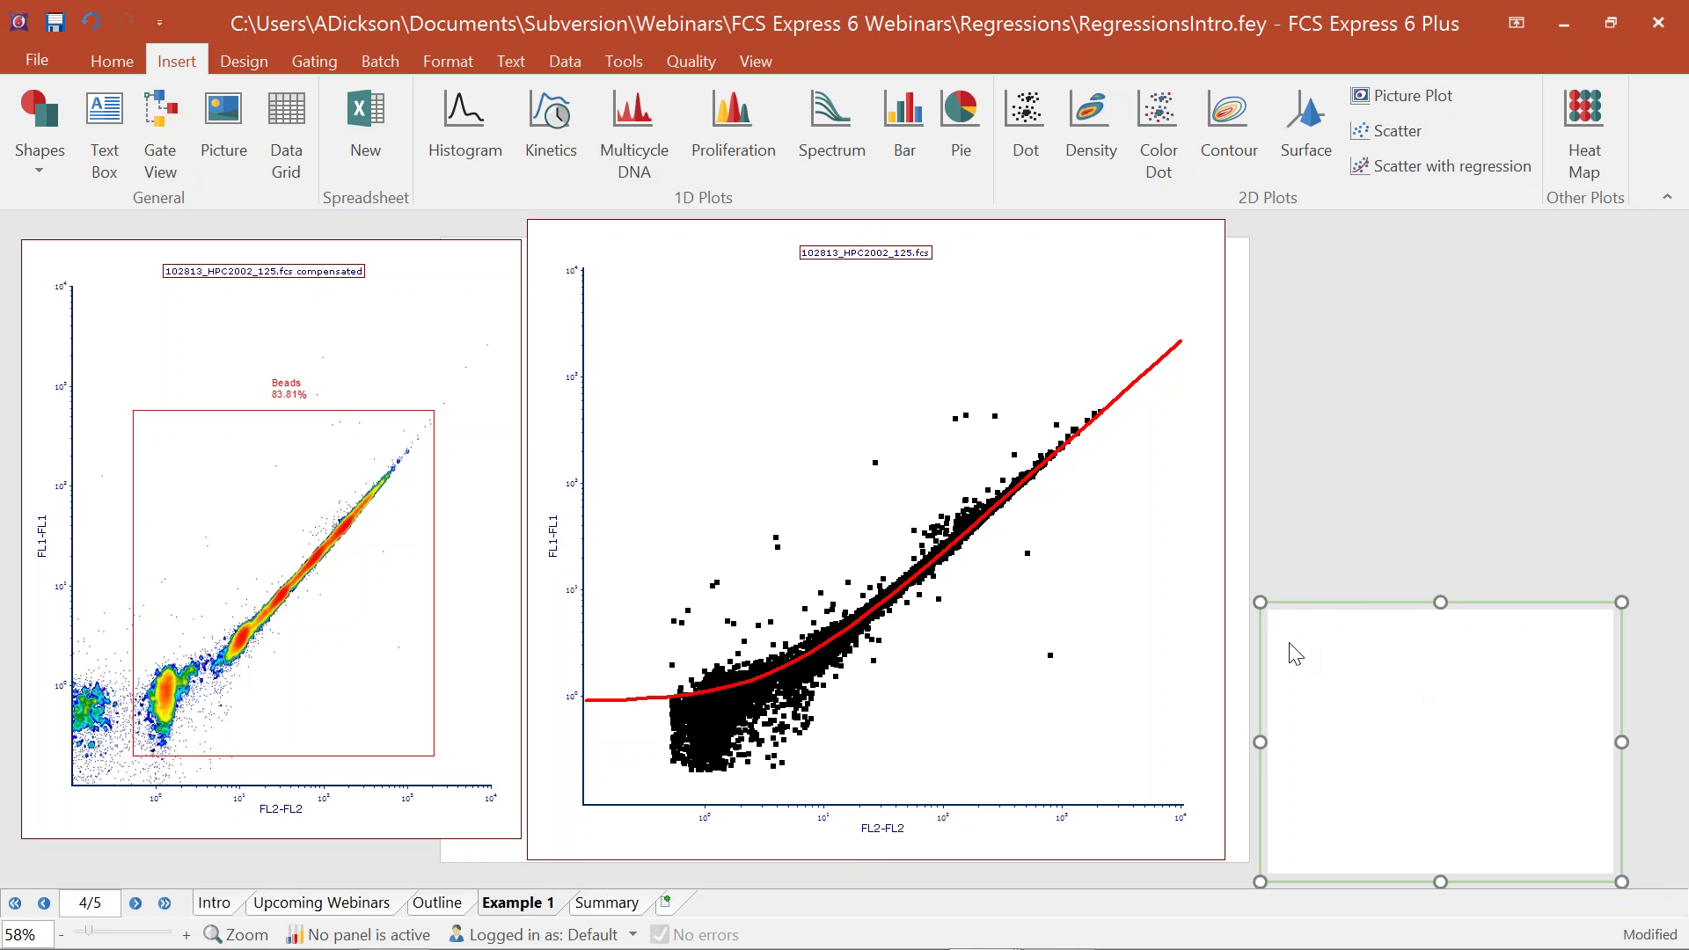
Step: Enter the sample text "This is a text box" in the new text box and clear it again
{"action": "type", "text": "This is a te"}
{"action": "key", "text": "BackSpace"}
{"action": "key", "text": "BackSpace"}
{"action": "type", "text": "xt box"}
{"action": "key", "text": "ctrl+a"}
{"action": "key", "text": "Delete"}
Step: Enter the labels "Fit:", "m =", "b =" and "r-squared =" on separate lines in the text box
{"action": "type", "text": "Fit:"}
{"action": "key", "text": "Return"}
{"action": "type", "text": "m"}
{"action": "type", "text": "quared"}
{"action": "key", "text": "Escape"}
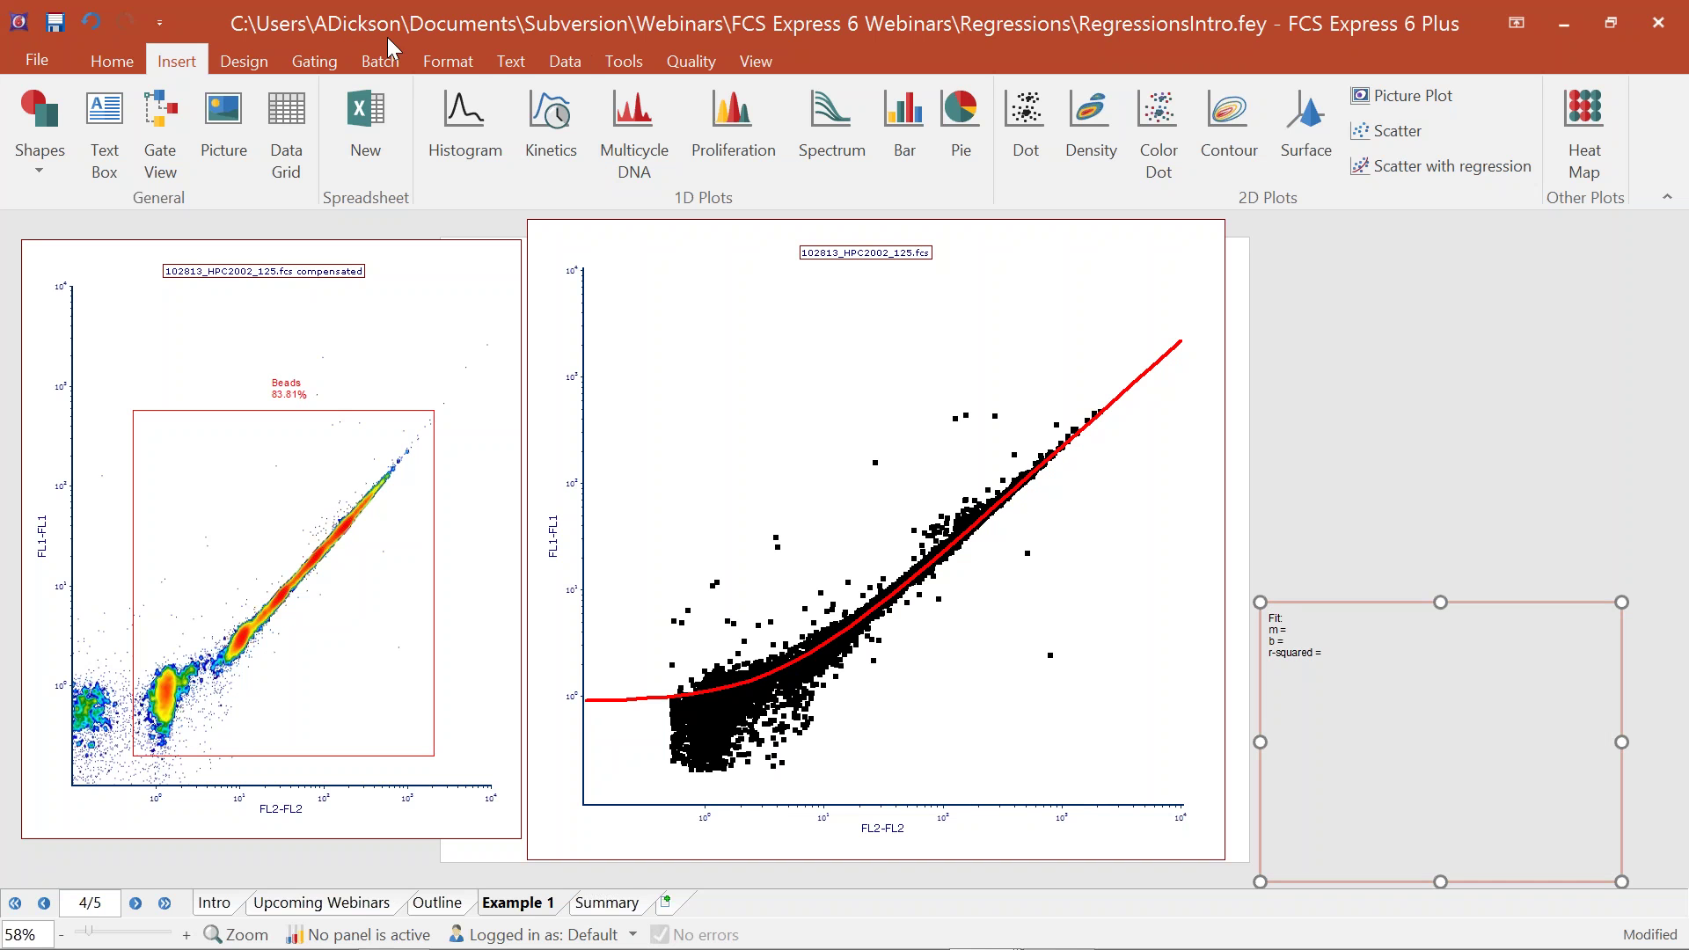
Step: Set the font size of the text box to 30
{"action": "left_click", "coordinate": [511, 63]}
{"action": "left_click_drag", "start_coordinate": [379, 109], "coordinate": [338, 103]}
{"action": "type", "text": "36"}
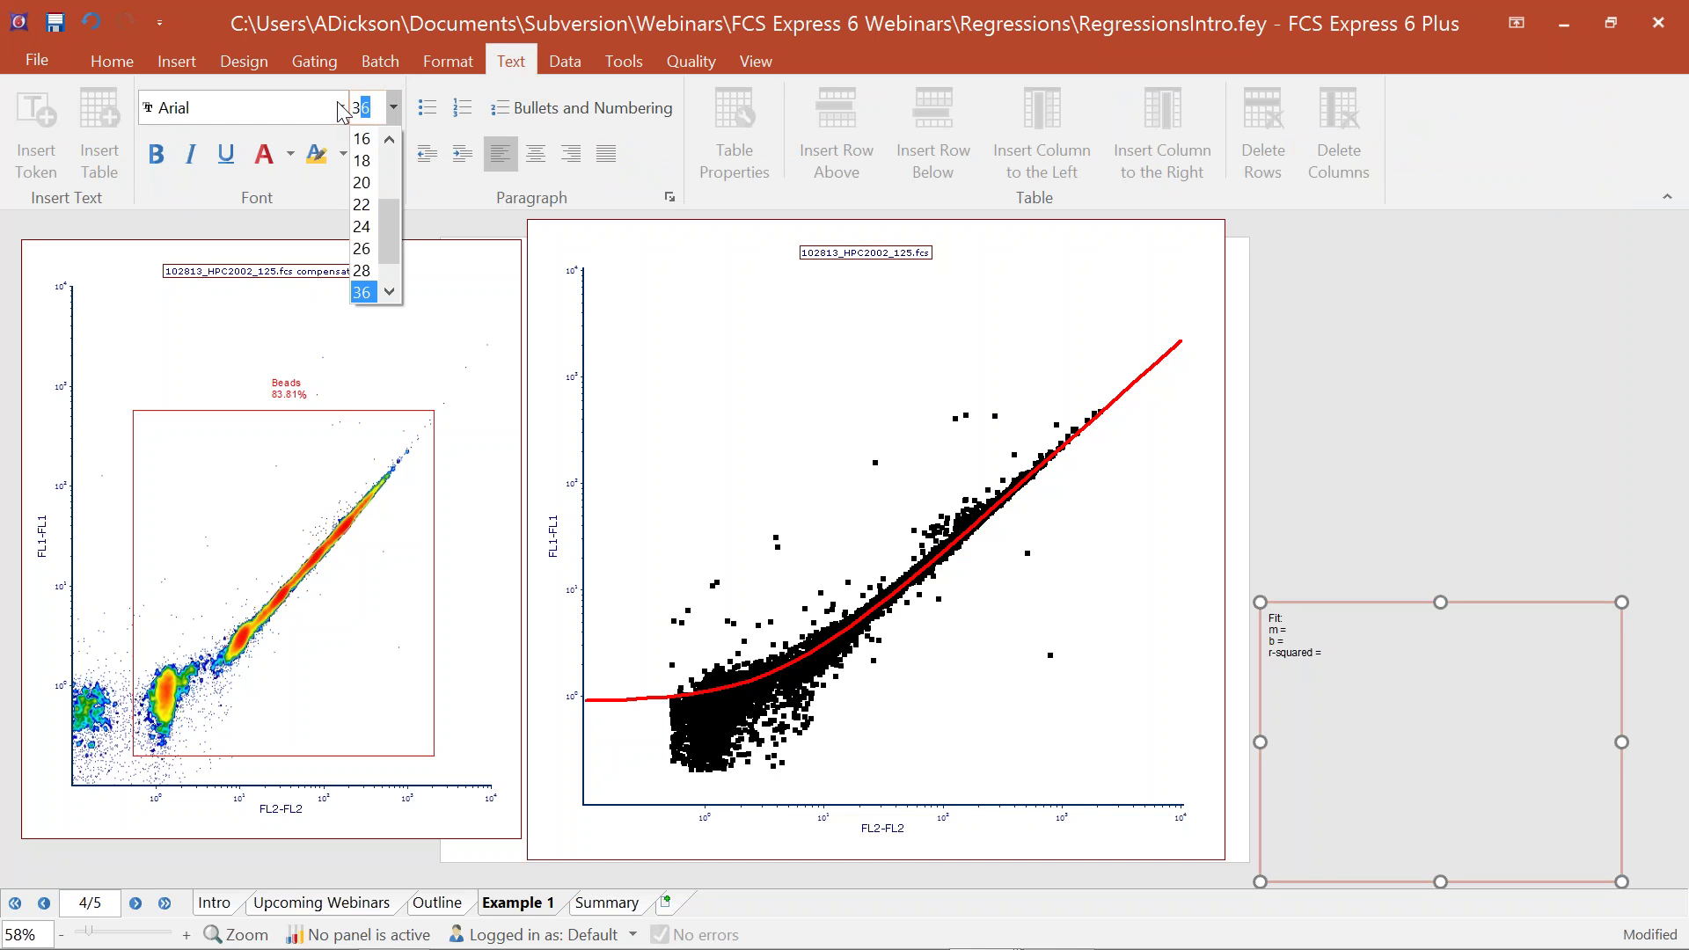
{"action": "type", "text": "0"}
{"action": "key", "text": "Return"}
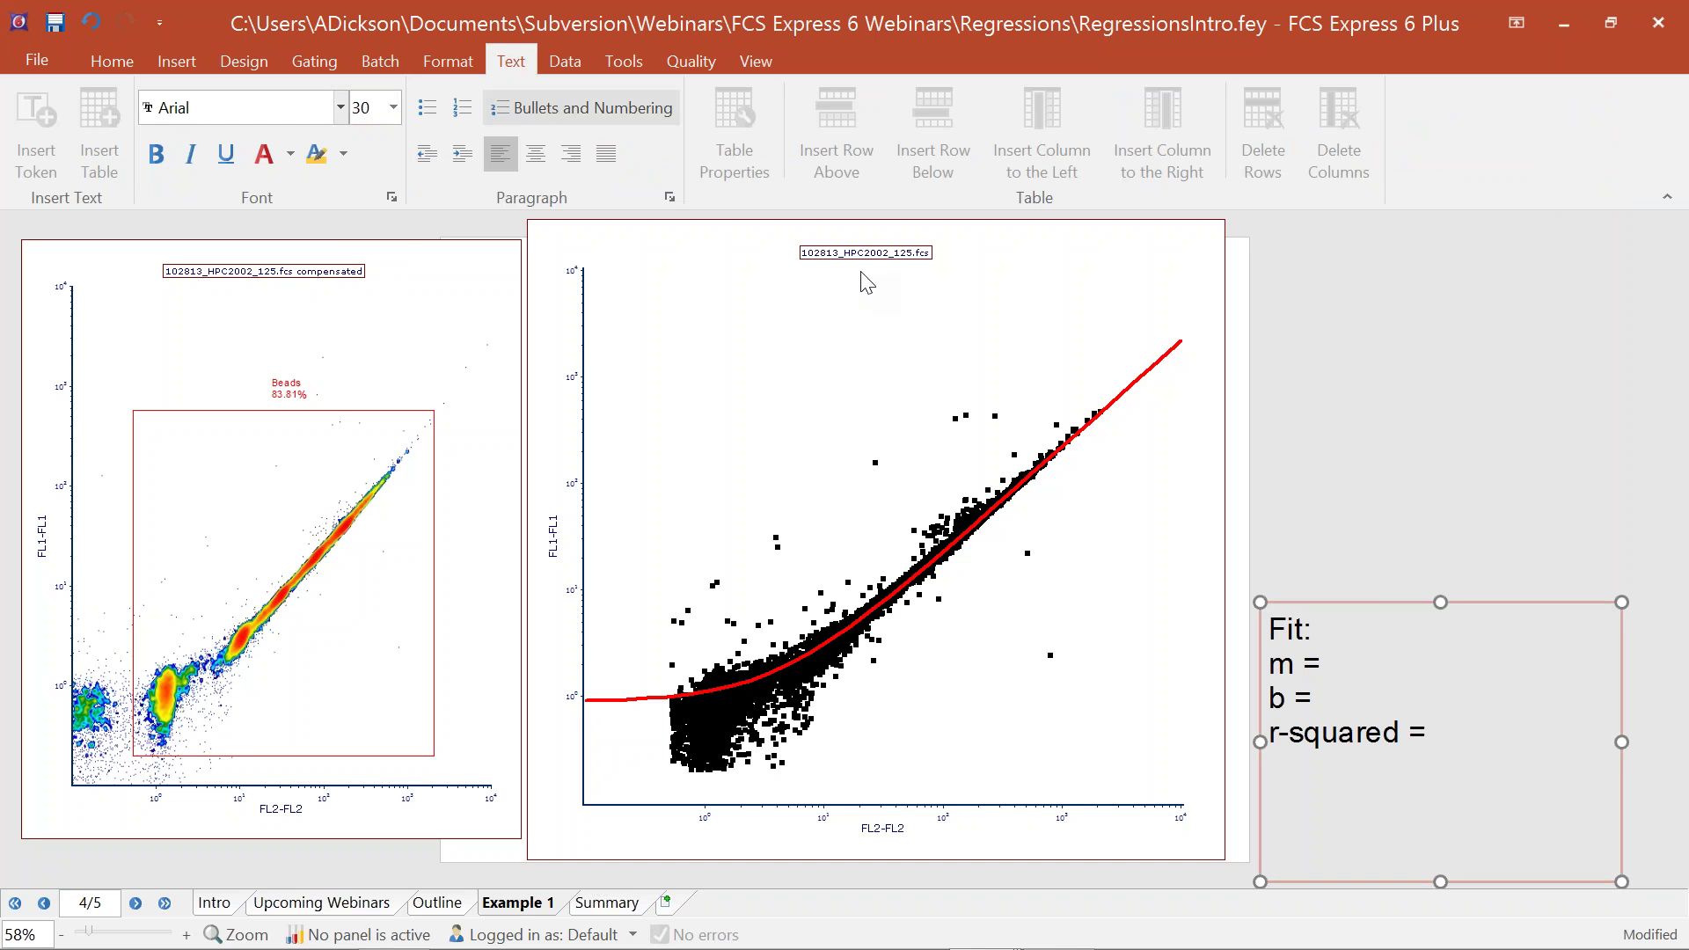
Step: Insert a Statistic token after "Fit:" in the text box
{"action": "left_click", "coordinate": [1433, 660]}
{"action": "left_click", "coordinate": [1336, 628]}
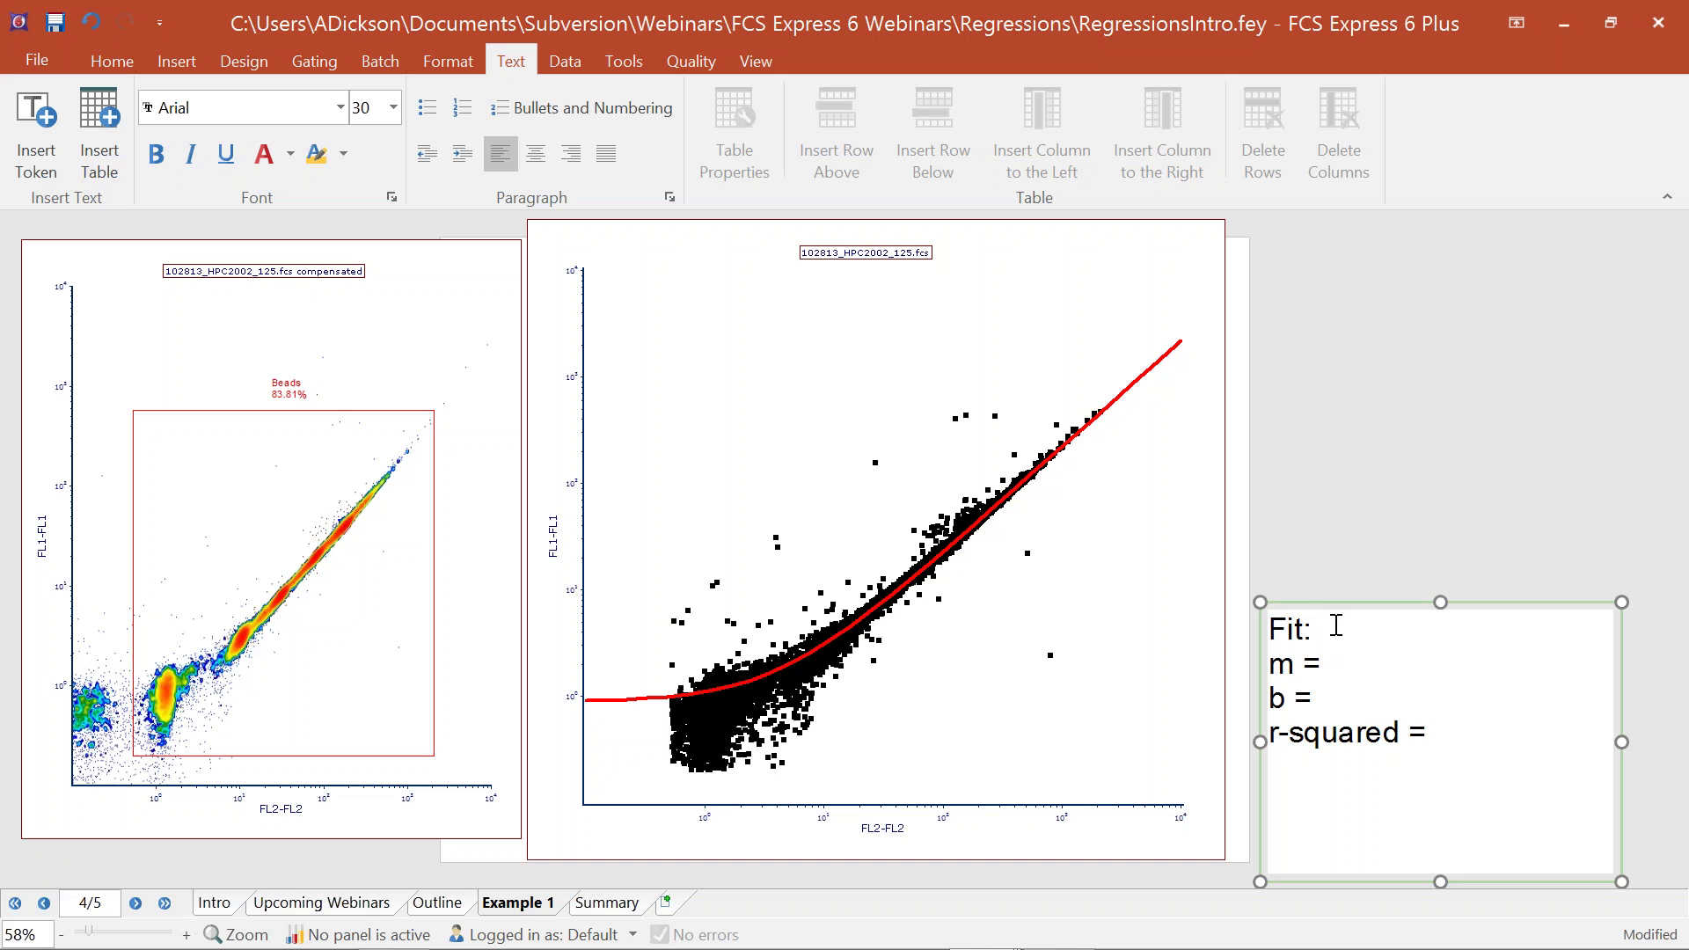
{"action": "right_click", "coordinate": [1336, 626]}
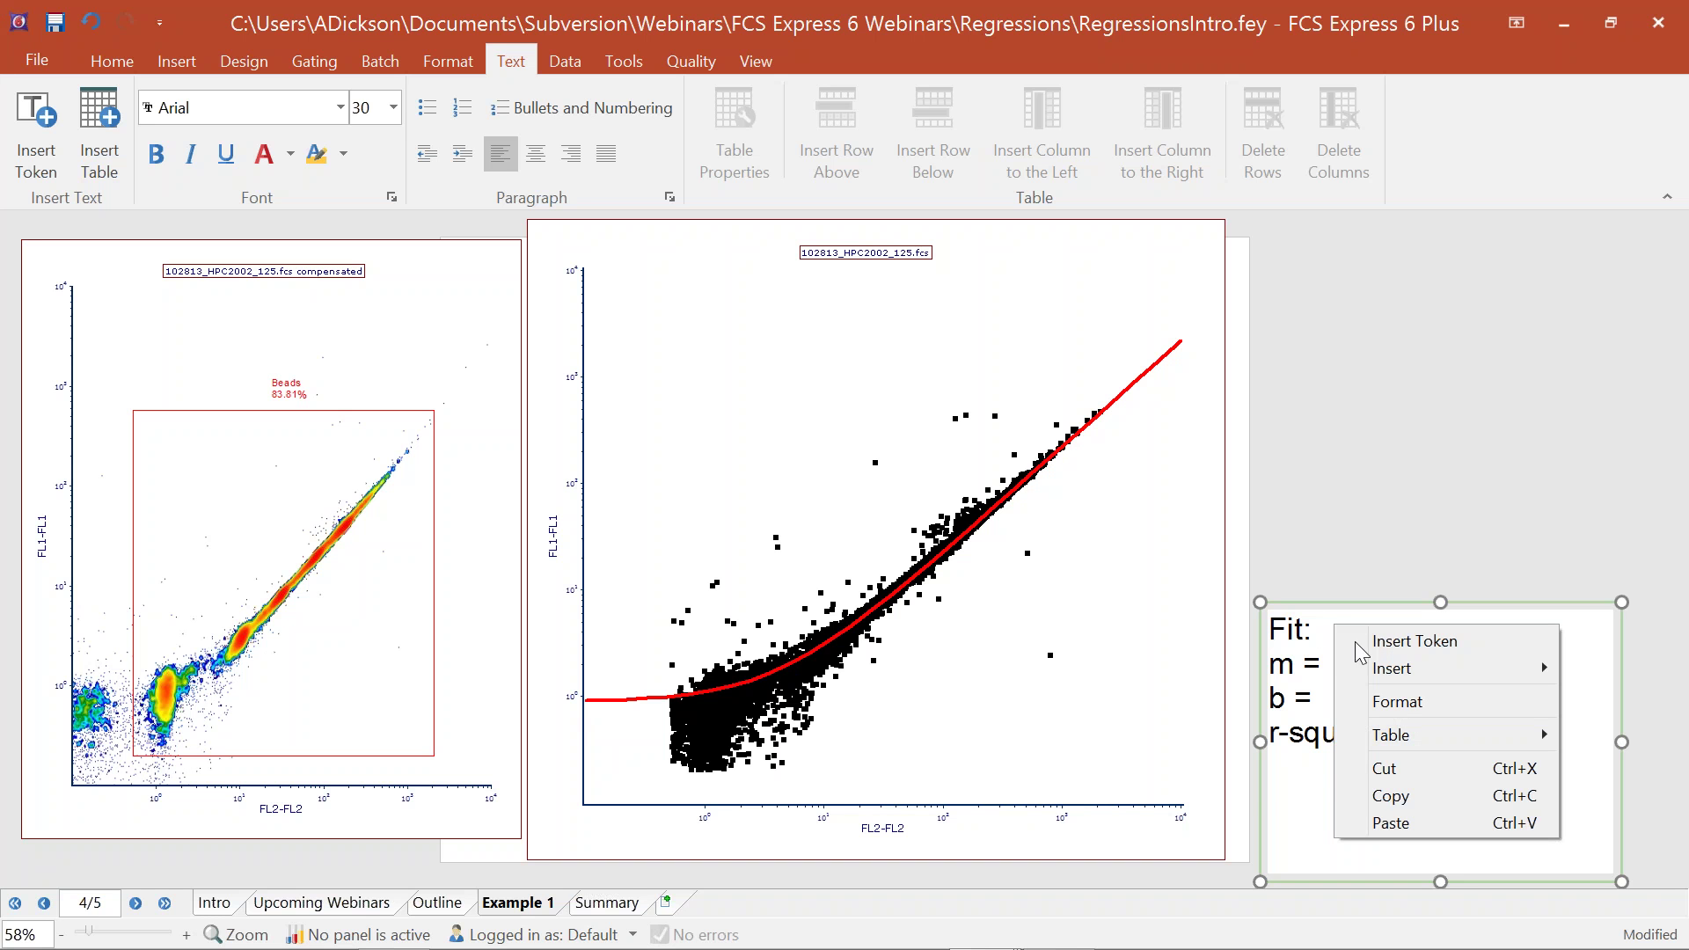
{"action": "mouse_move", "coordinate": [1403, 668]}
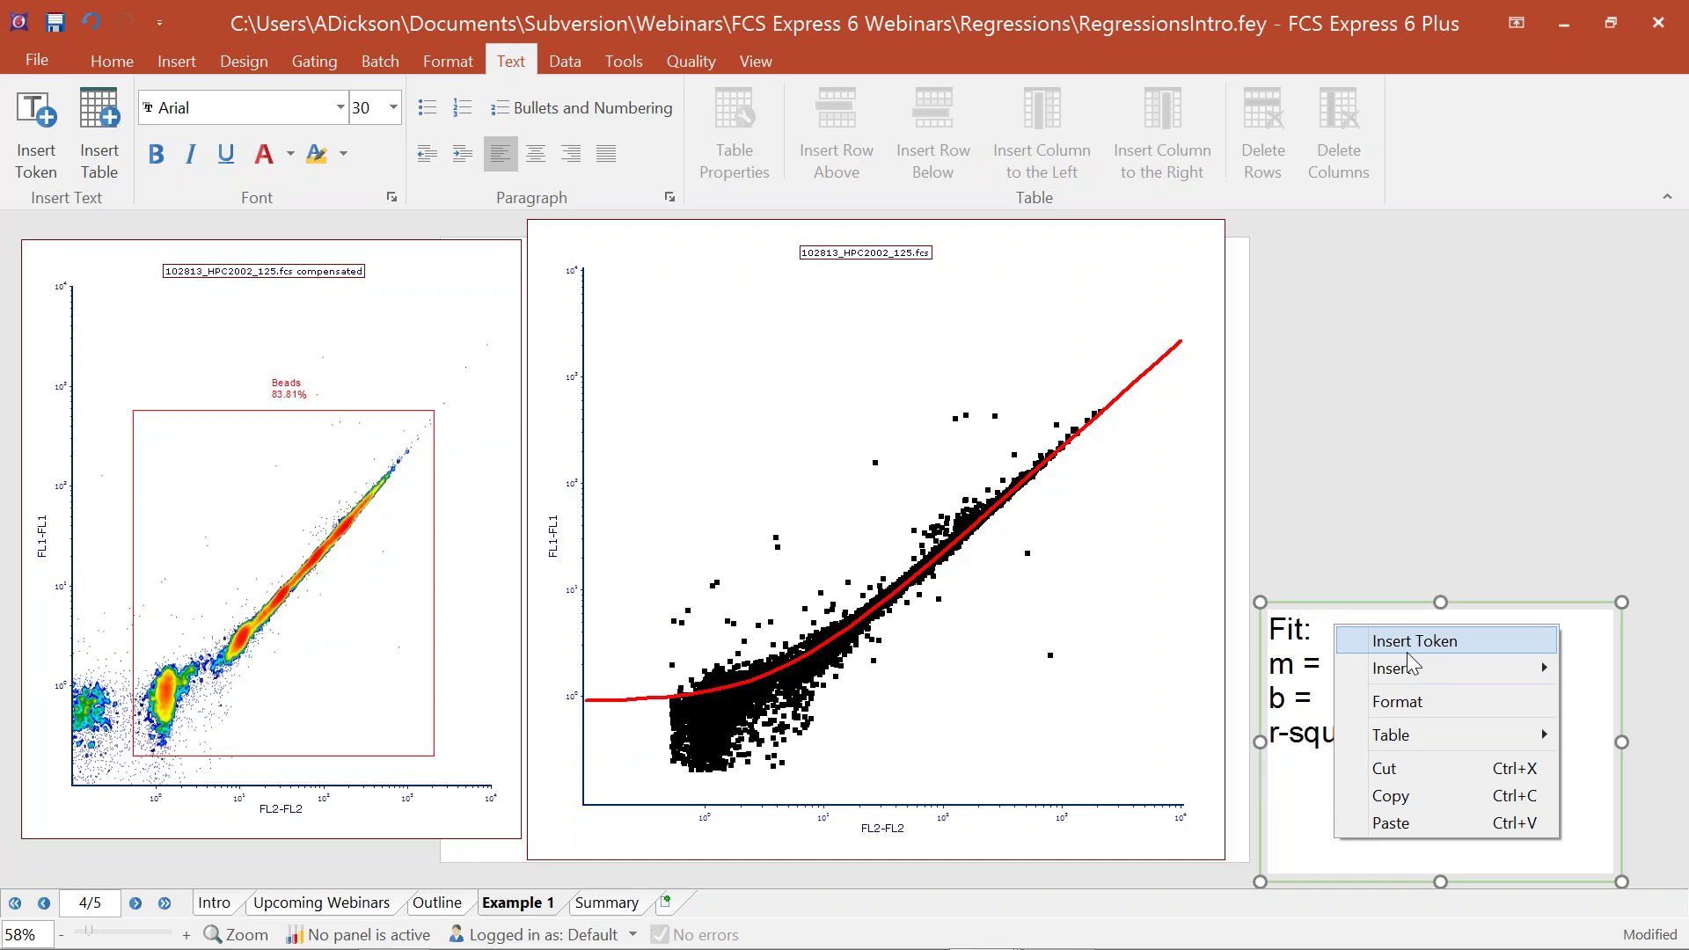
{"action": "left_click", "coordinate": [1414, 642]}
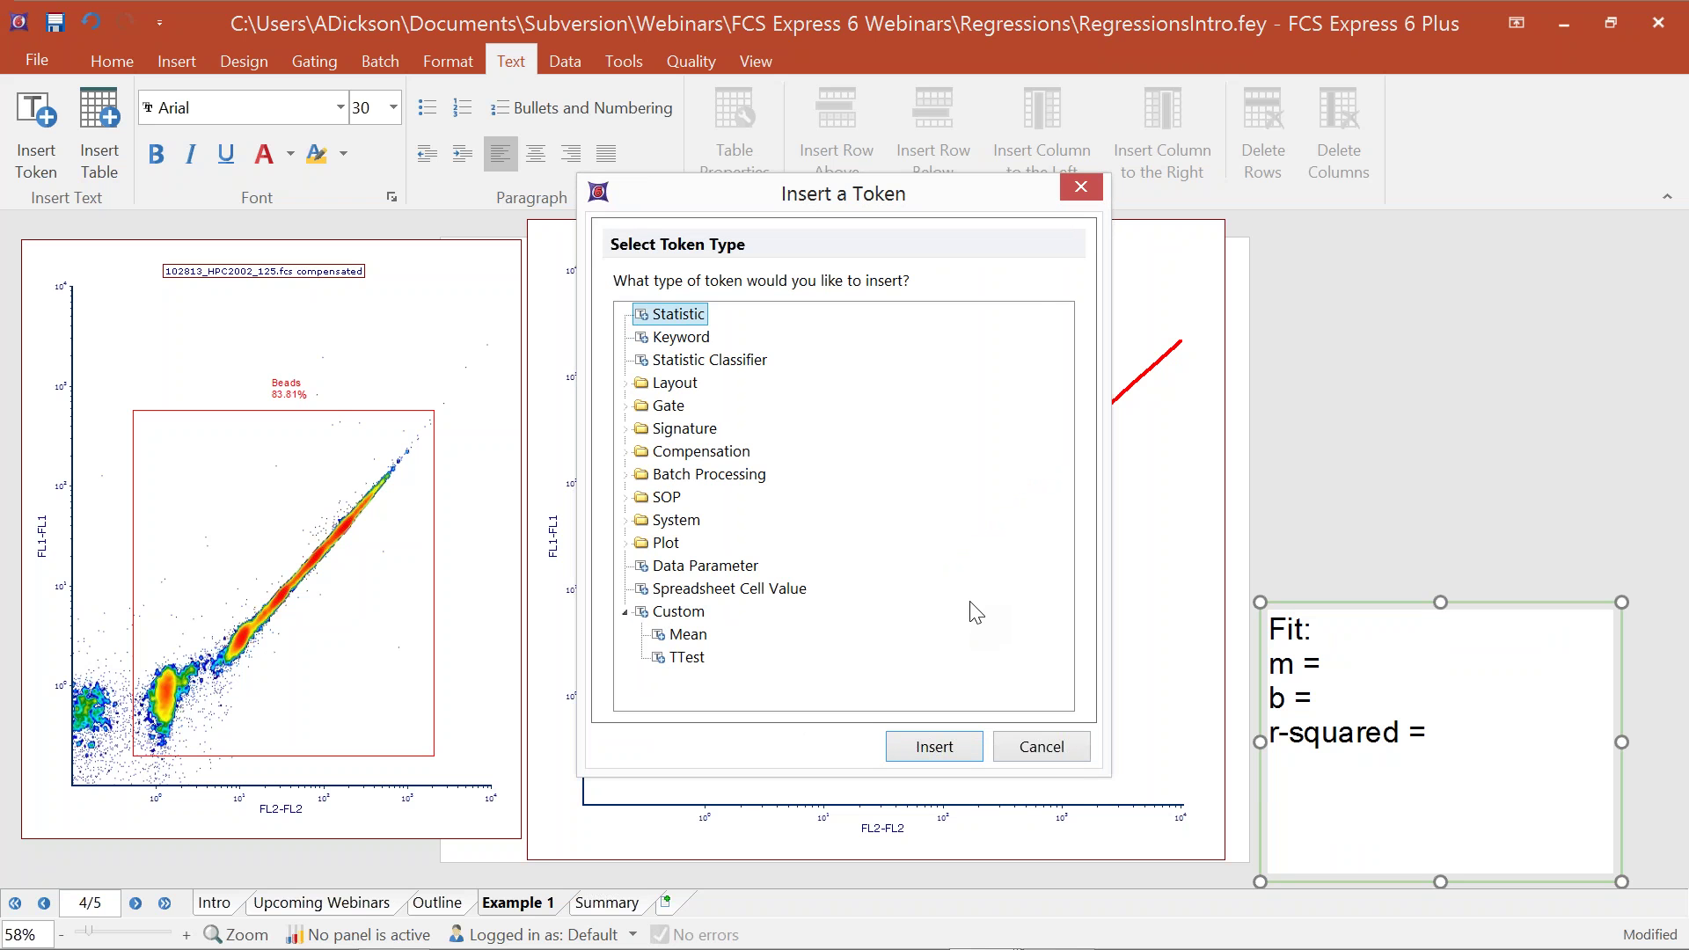
{"action": "key", "text": "ctrl"}
{"action": "key", "text": "ctrl"}
{"action": "left_click", "coordinate": [943, 750]}
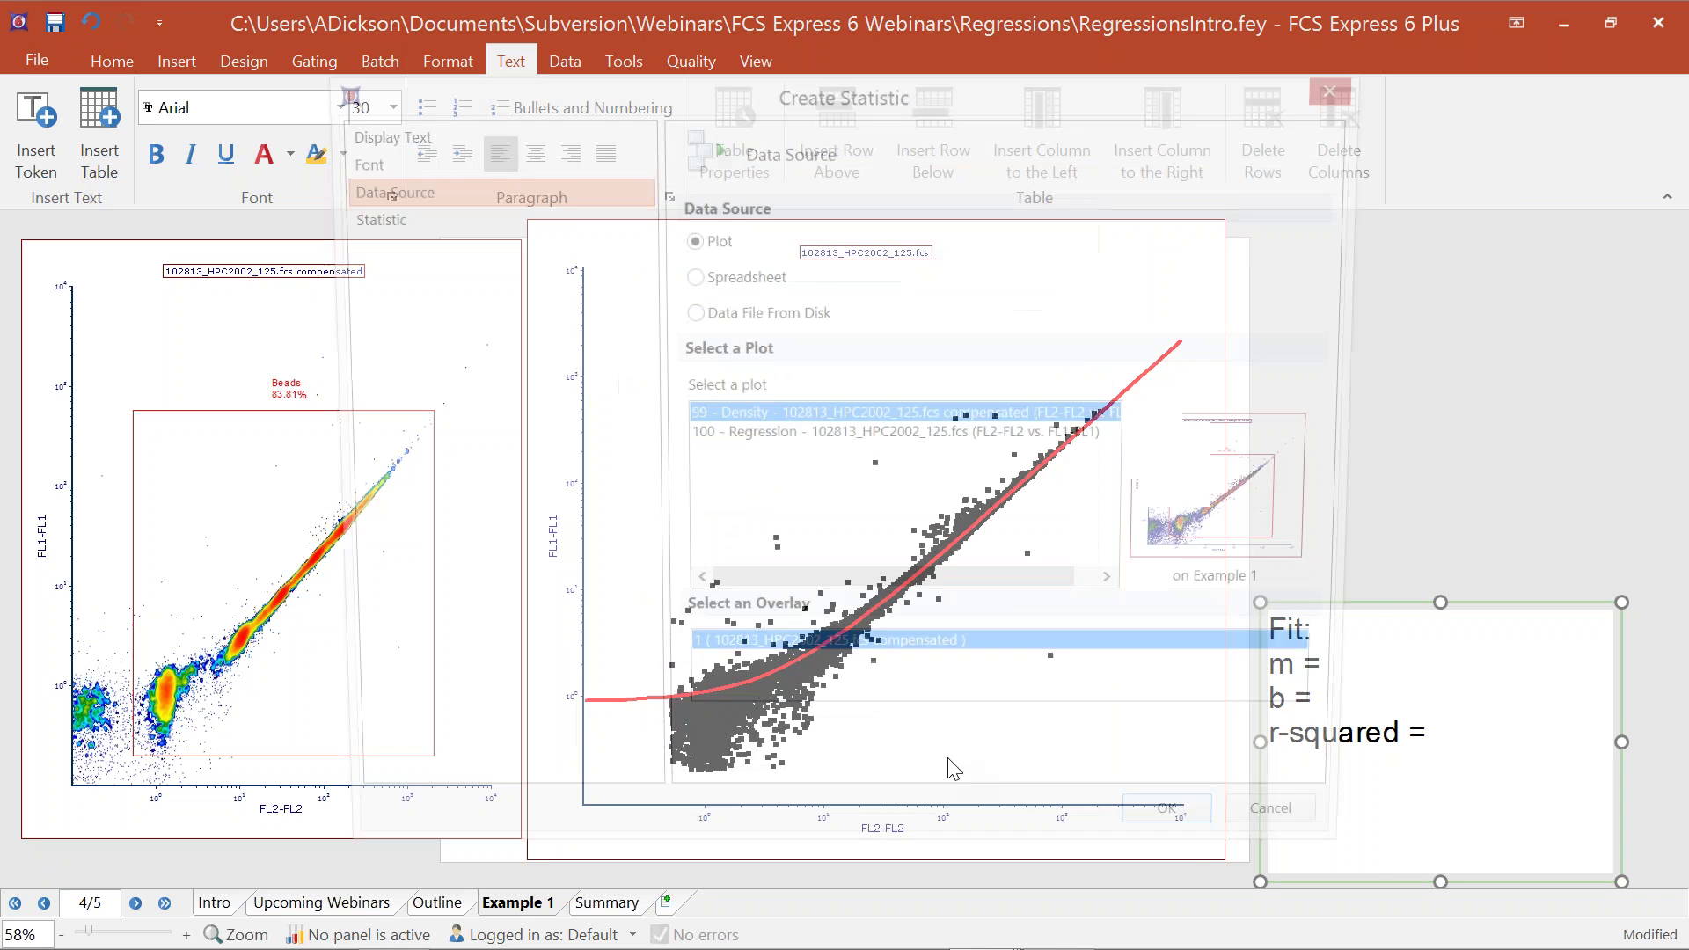
Step: Set the token to the regression plot's Regression Parameter Statistics, choosing Model name for curve 1 - Linear, and accept it
{"action": "left_click", "coordinate": [938, 430]}
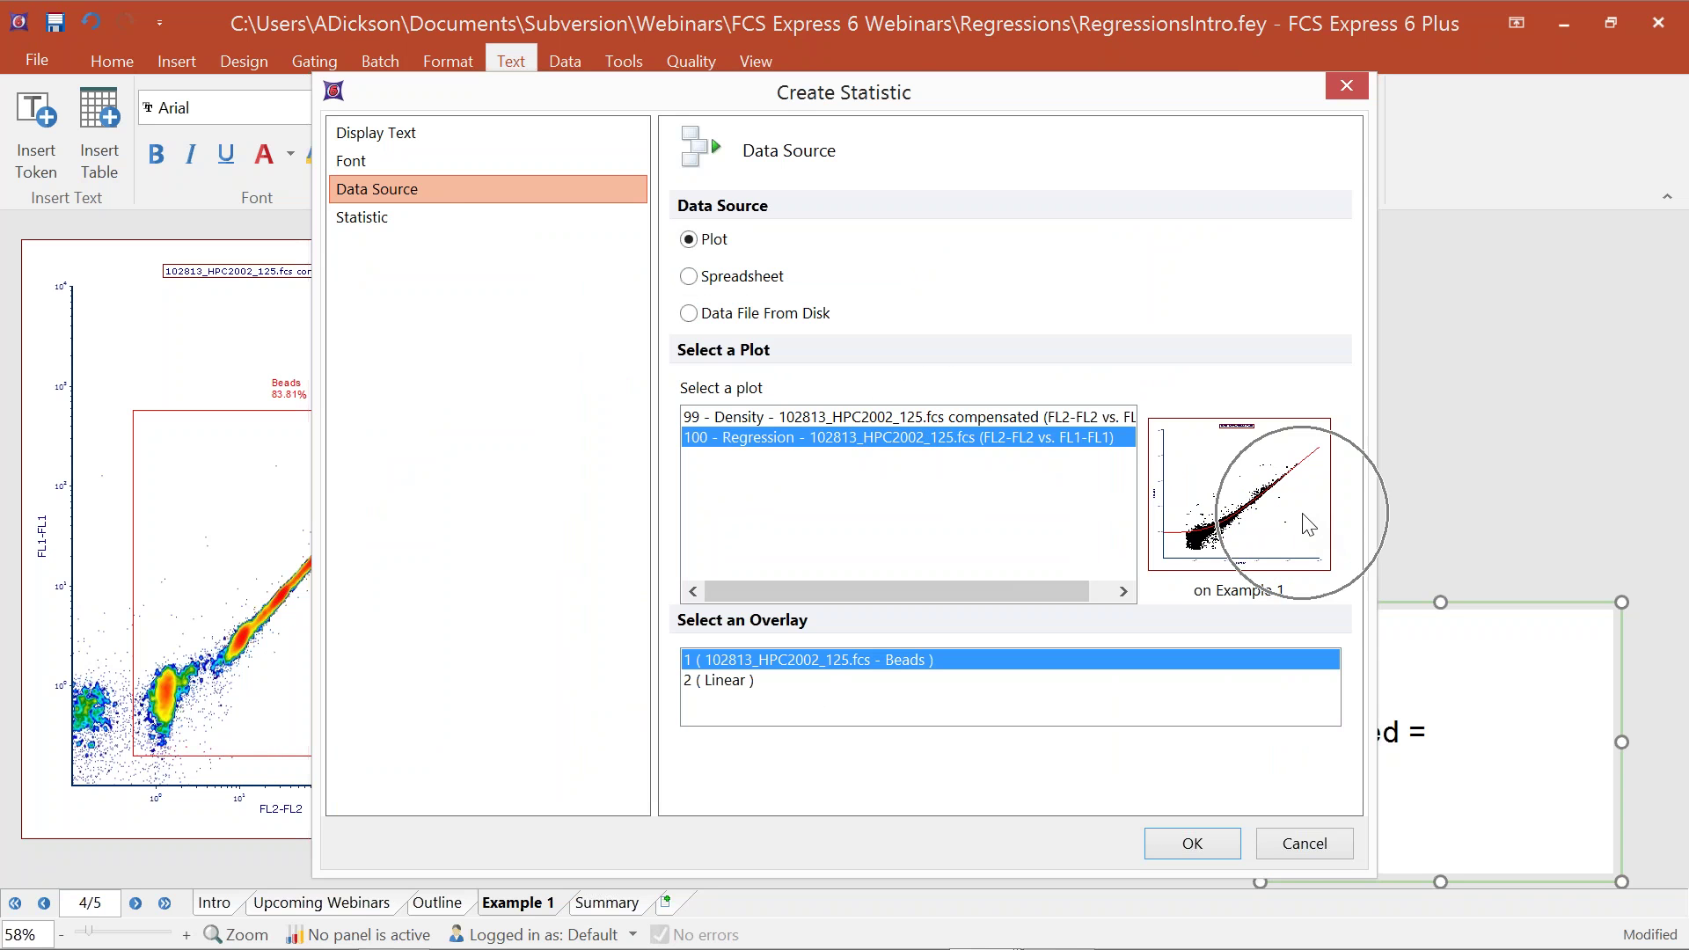
{"action": "left_click", "coordinate": [422, 218]}
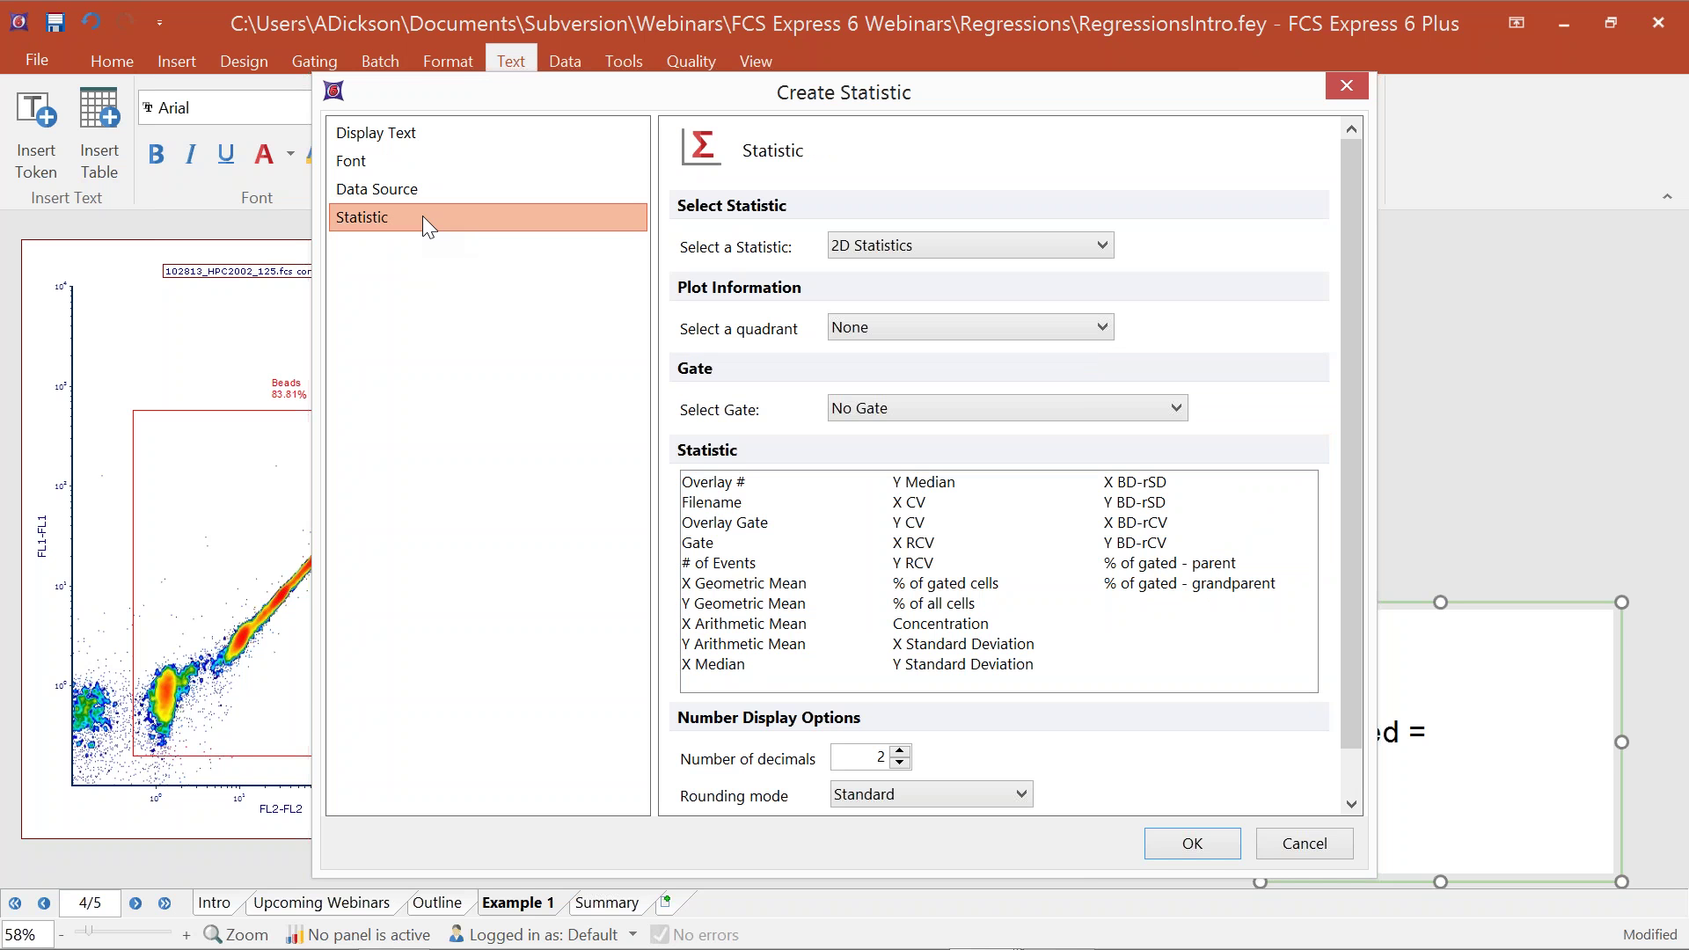
{"action": "left_click", "coordinate": [1103, 246]}
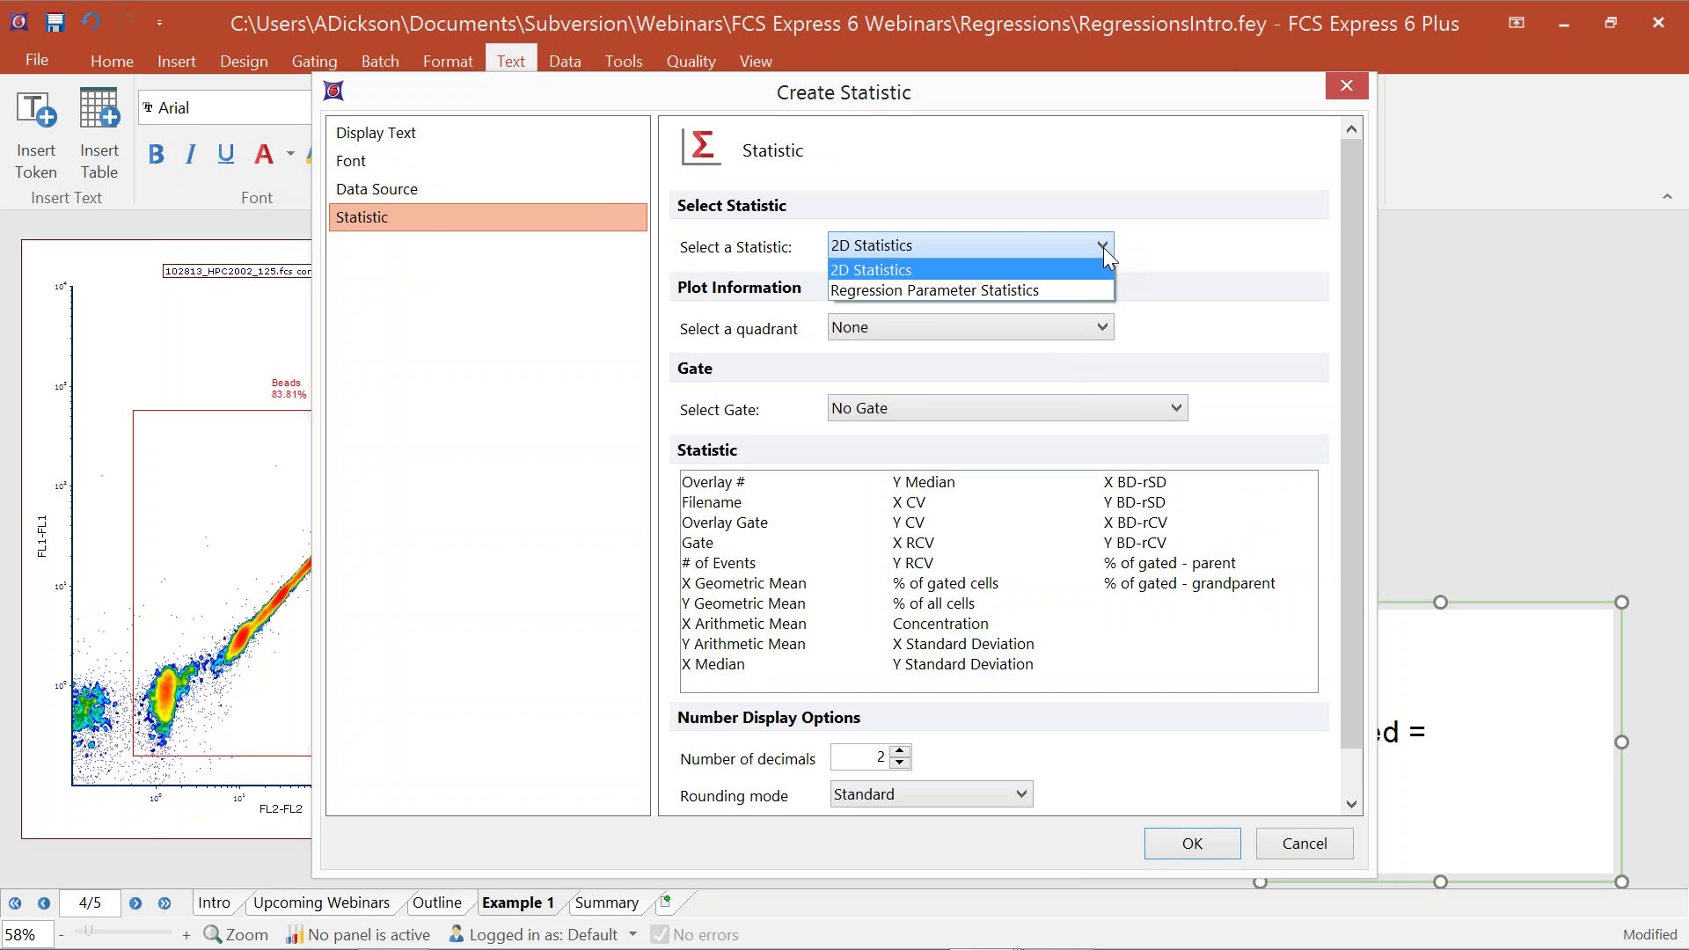
{"action": "left_click", "coordinate": [1065, 283]}
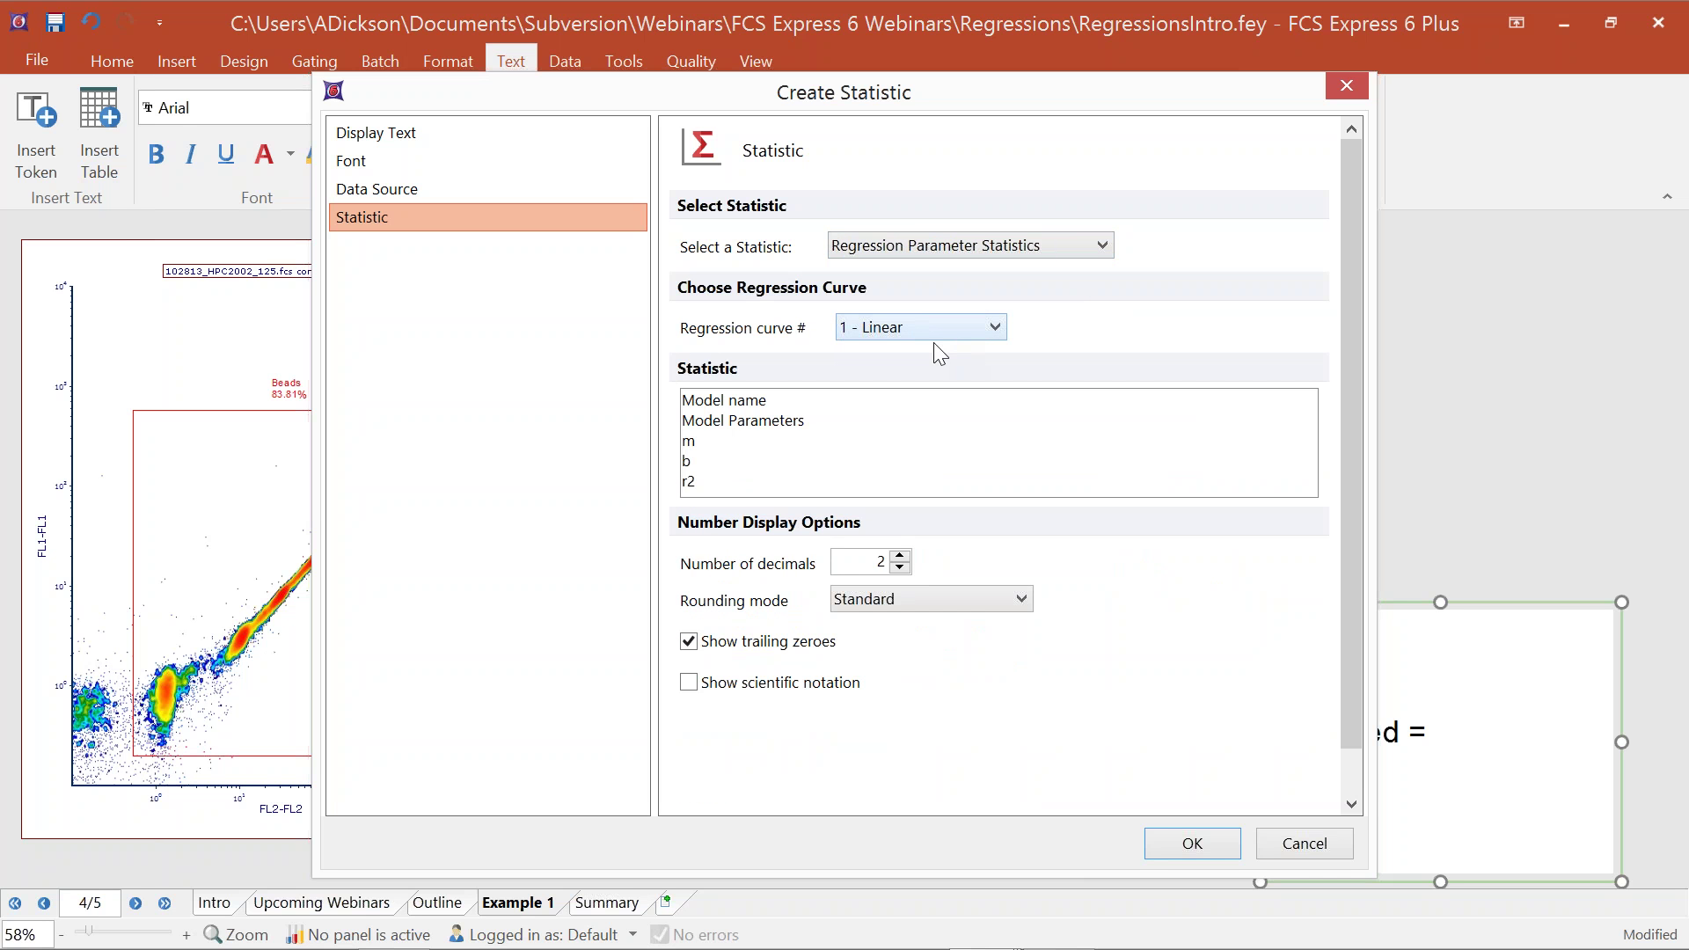
{"action": "left_click", "coordinate": [753, 407]}
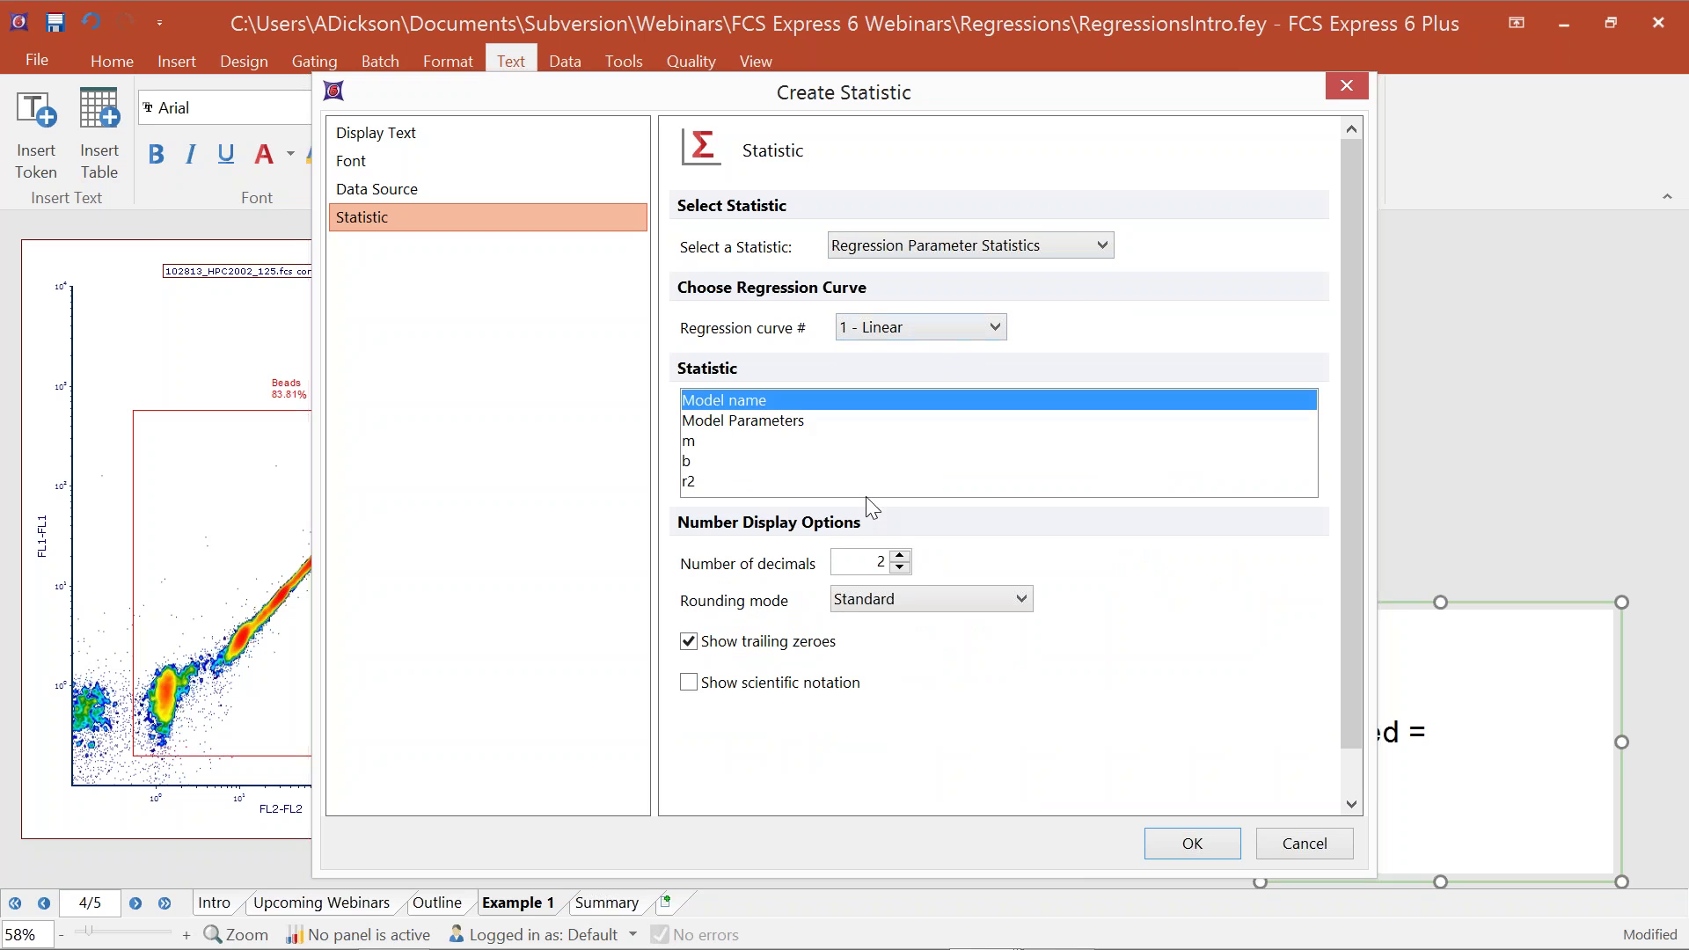
{"action": "left_click", "coordinate": [1192, 843]}
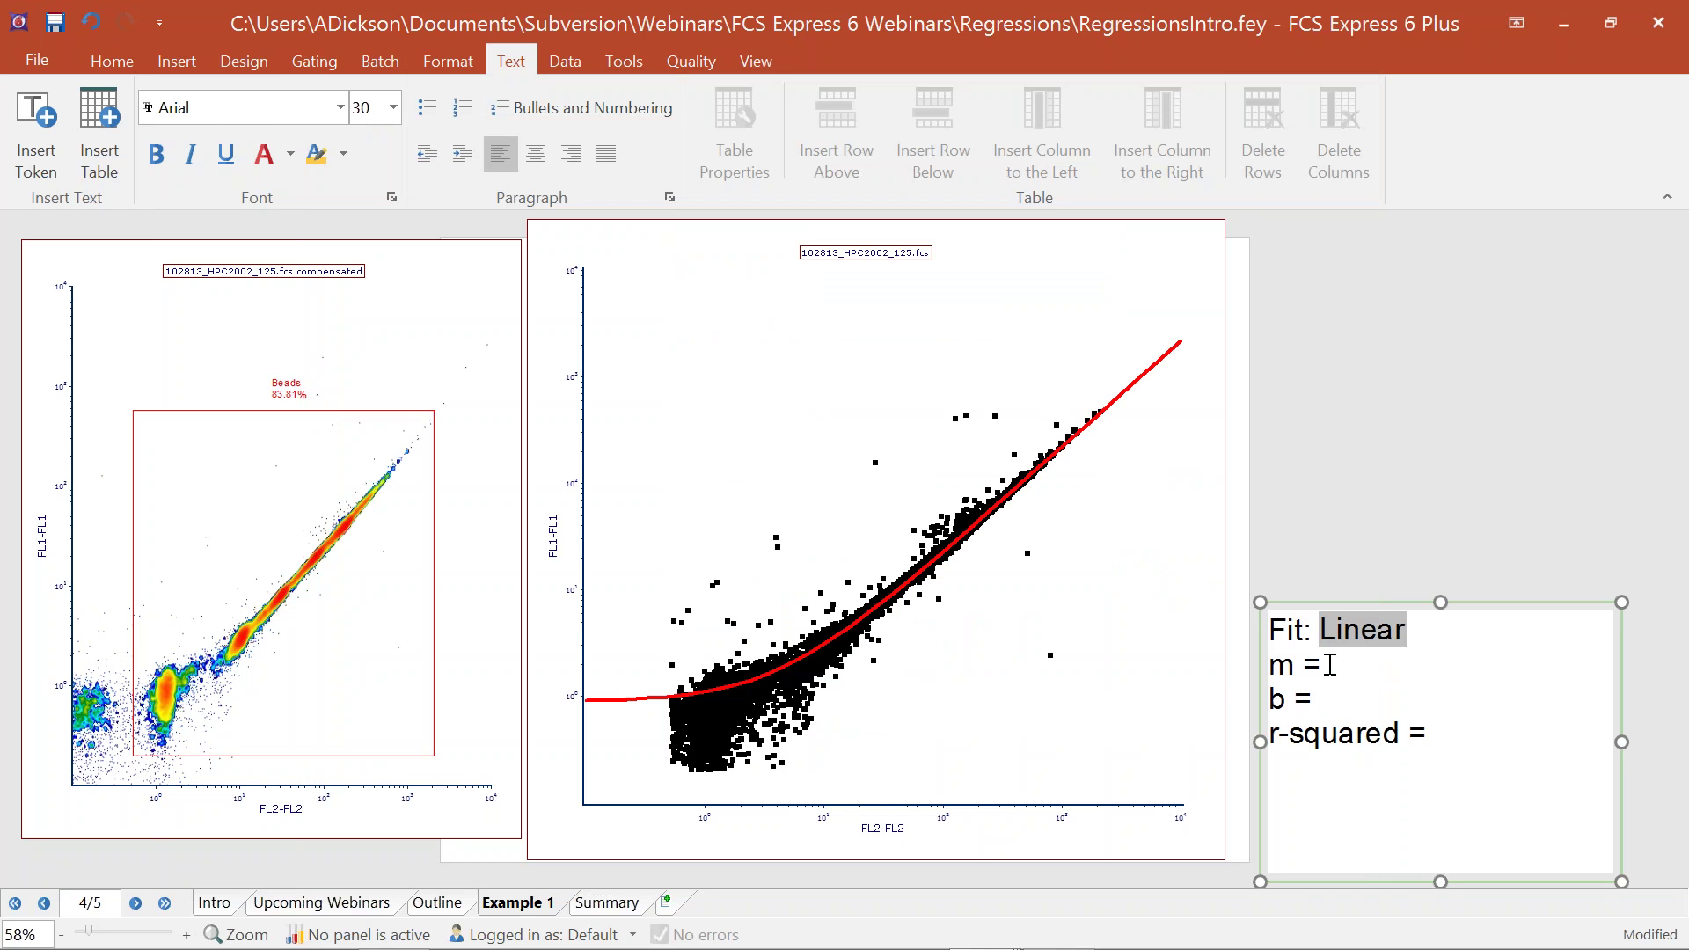
Step: Drop the regression plot onto the "m =" line of the text box and paste it as a Statistic token
{"action": "left_click", "coordinate": [1116, 271]}
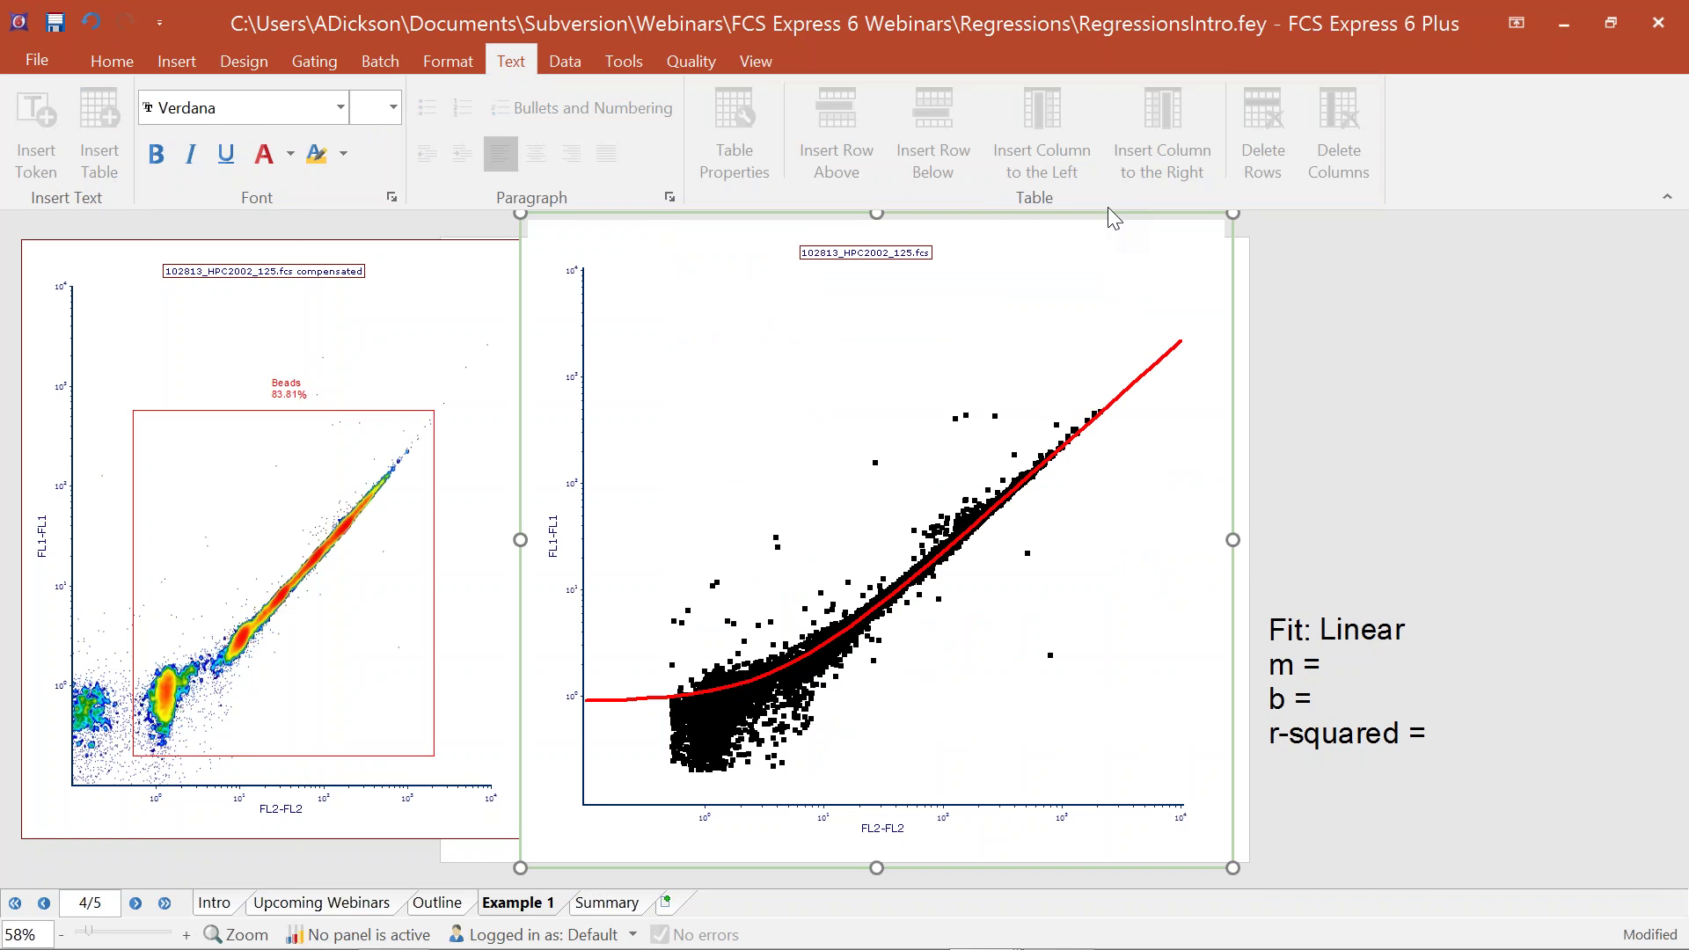
{"action": "left_click", "coordinate": [1379, 672]}
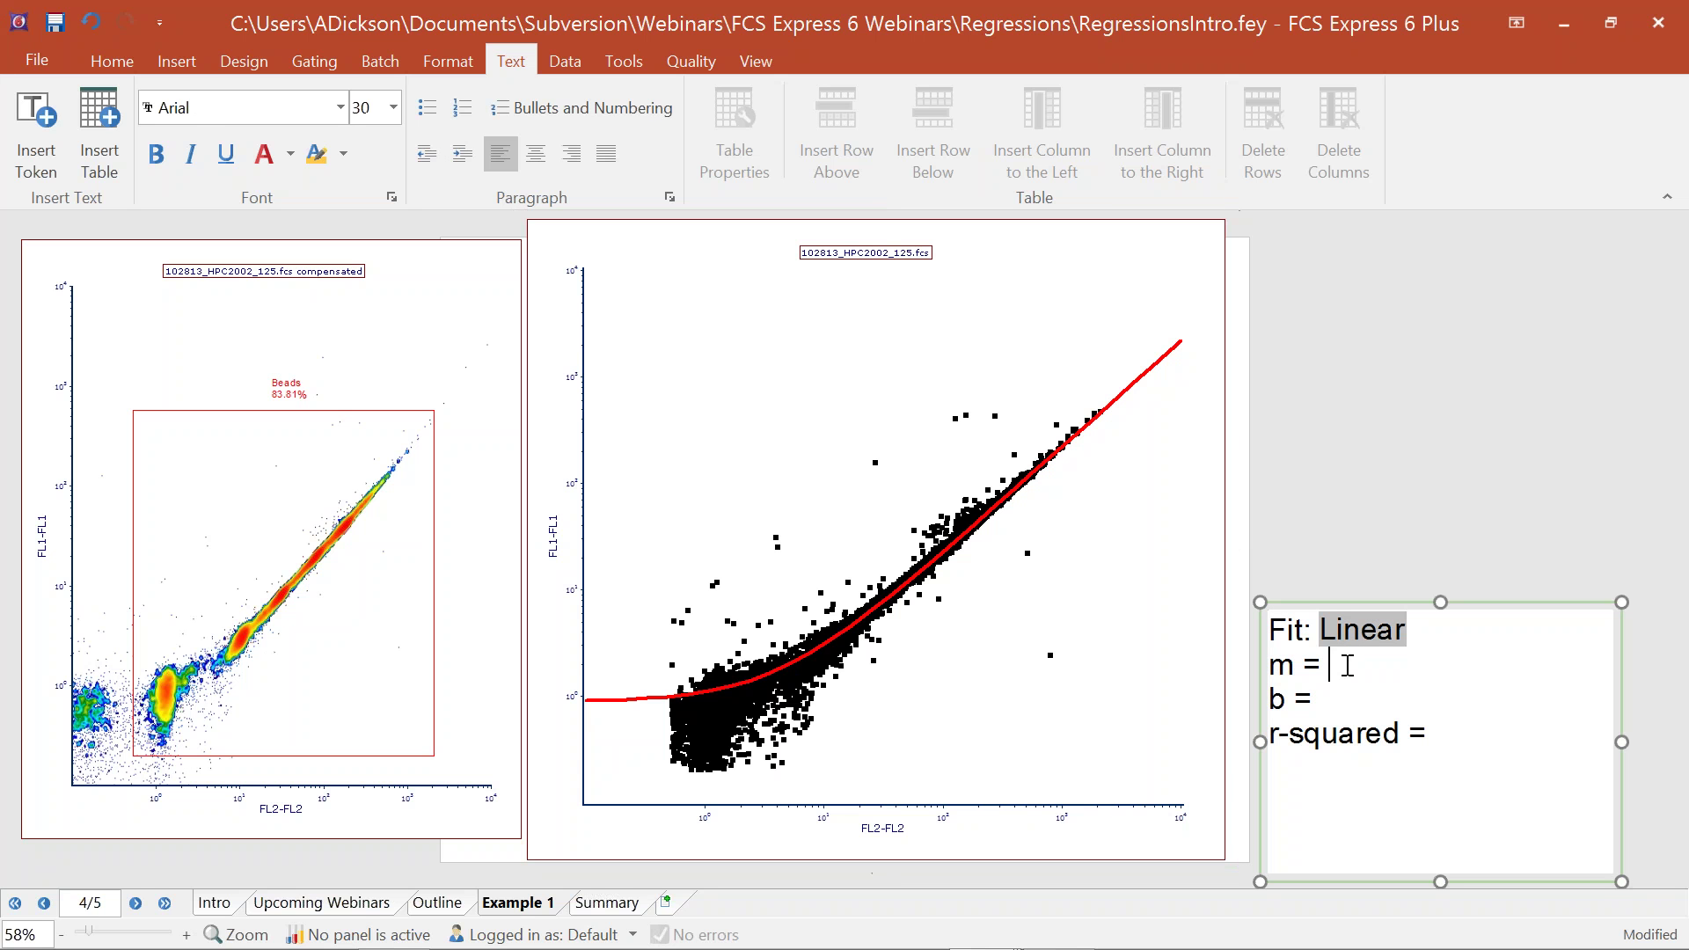
{"action": "left_click", "coordinate": [1228, 652]}
{"action": "left_click_drag", "start_coordinate": [1226, 660], "coordinate": [1334, 667]}
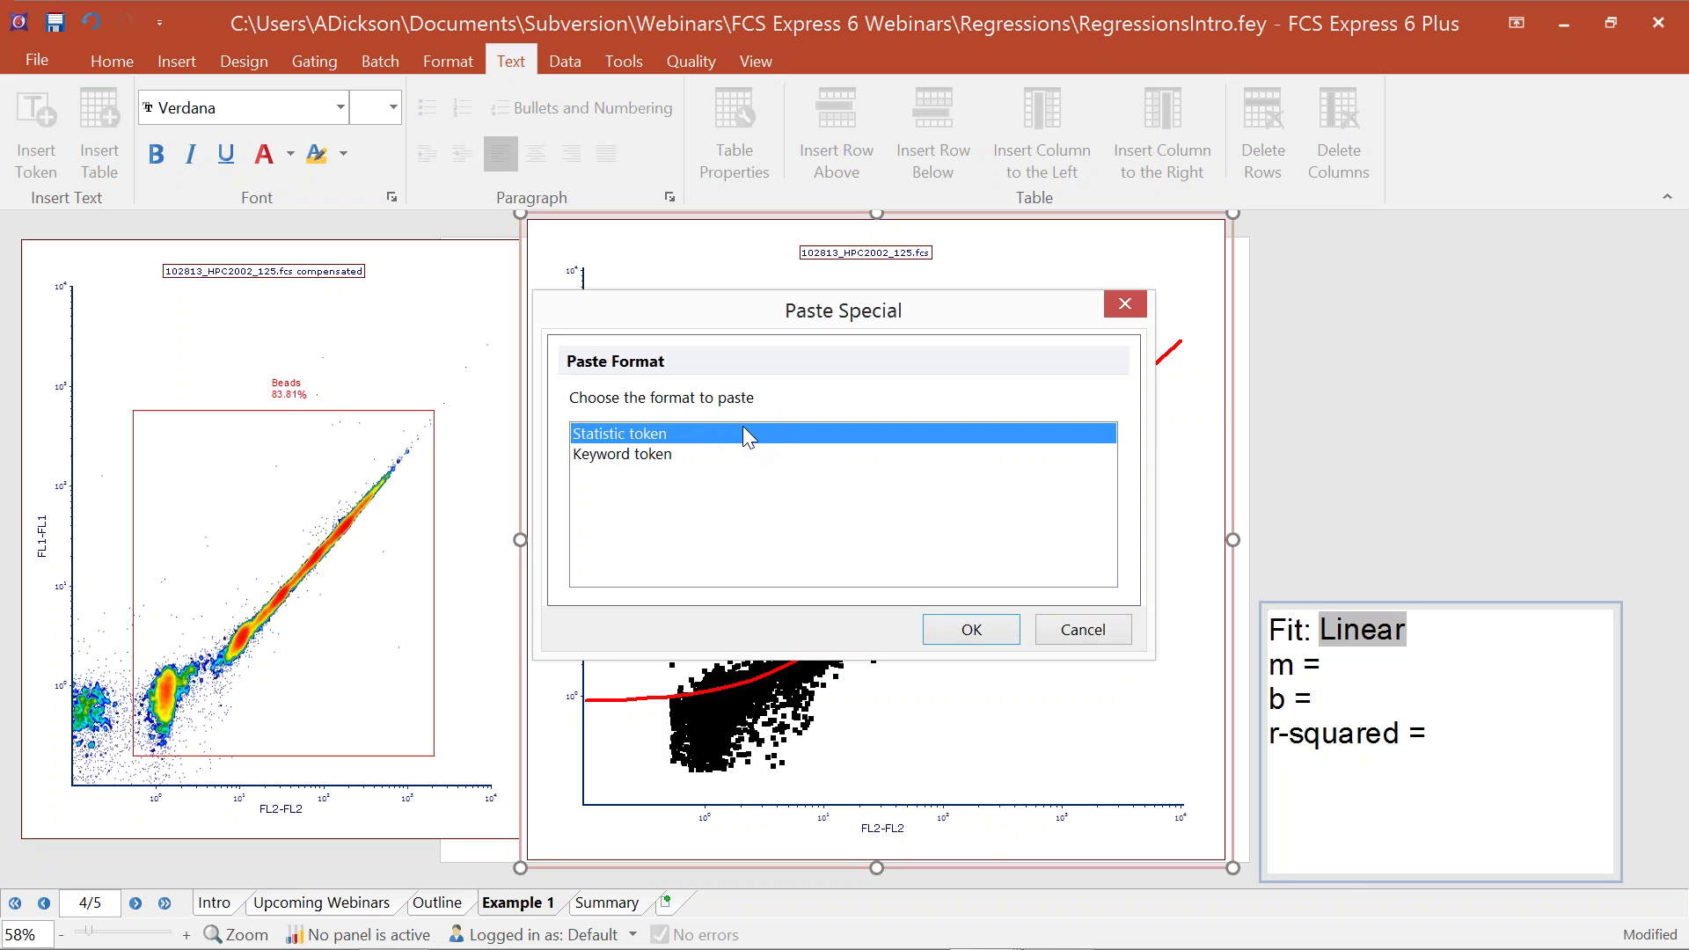
{"action": "left_click", "coordinate": [662, 431]}
{"action": "left_click", "coordinate": [970, 630]}
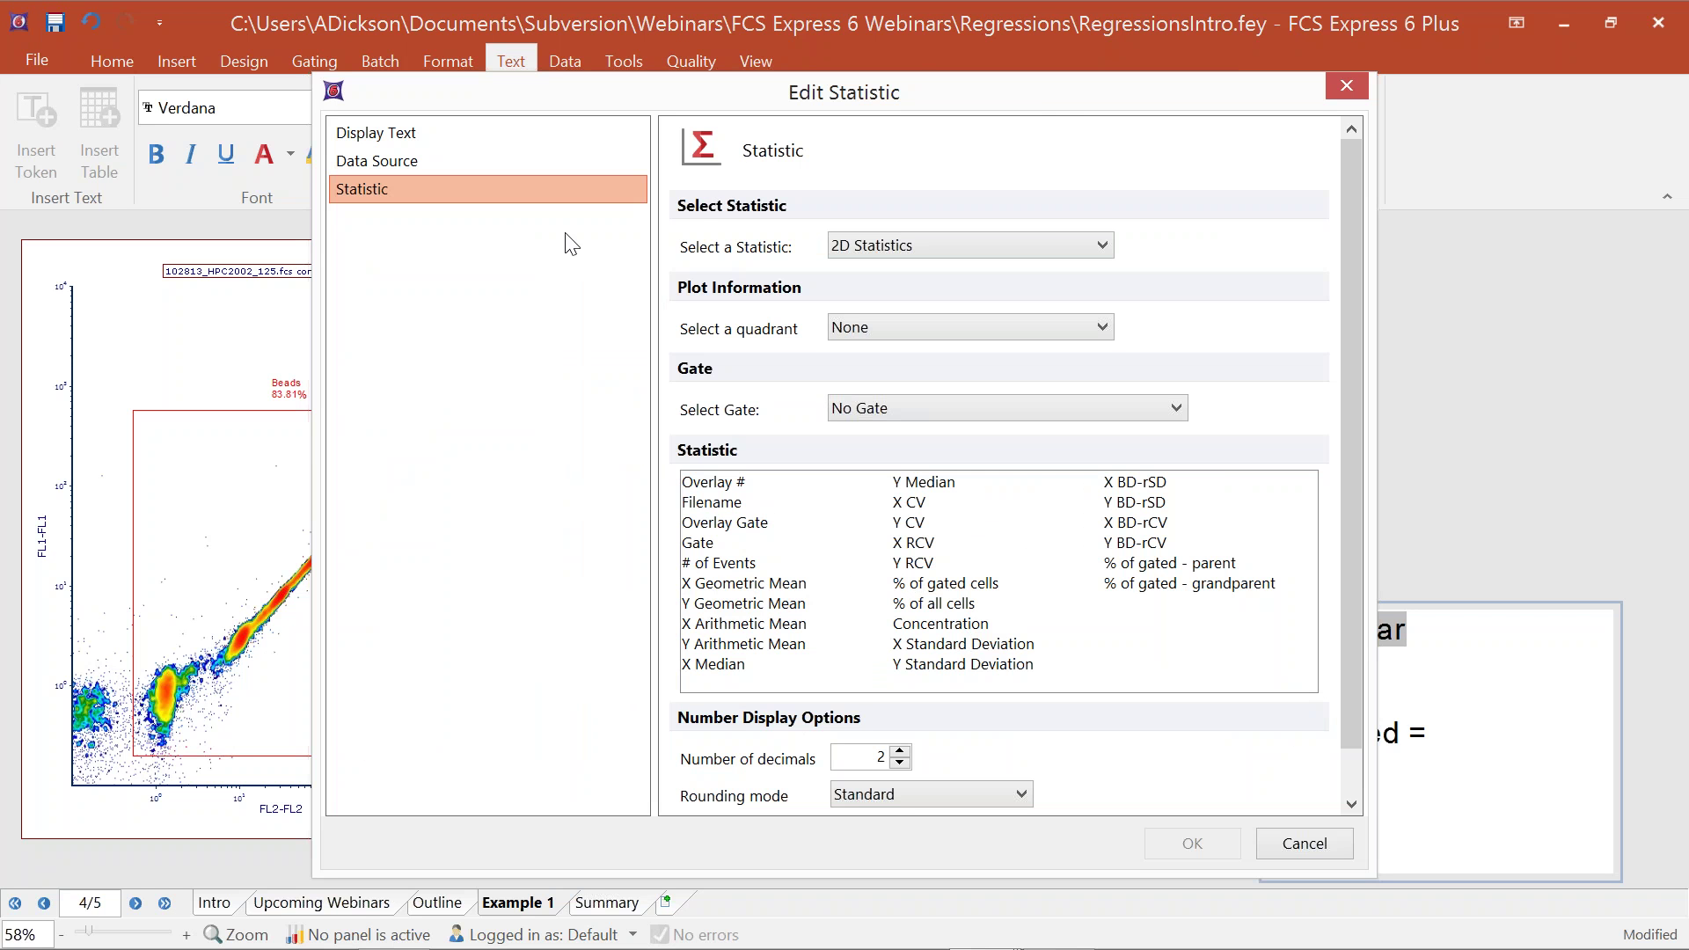
Step: Set the "m =" token to the Regression Parameter Statistics value m for curve 1 - Linear and accept it
{"action": "left_click_drag", "start_coordinate": [1041, 102], "coordinate": [912, 94]}
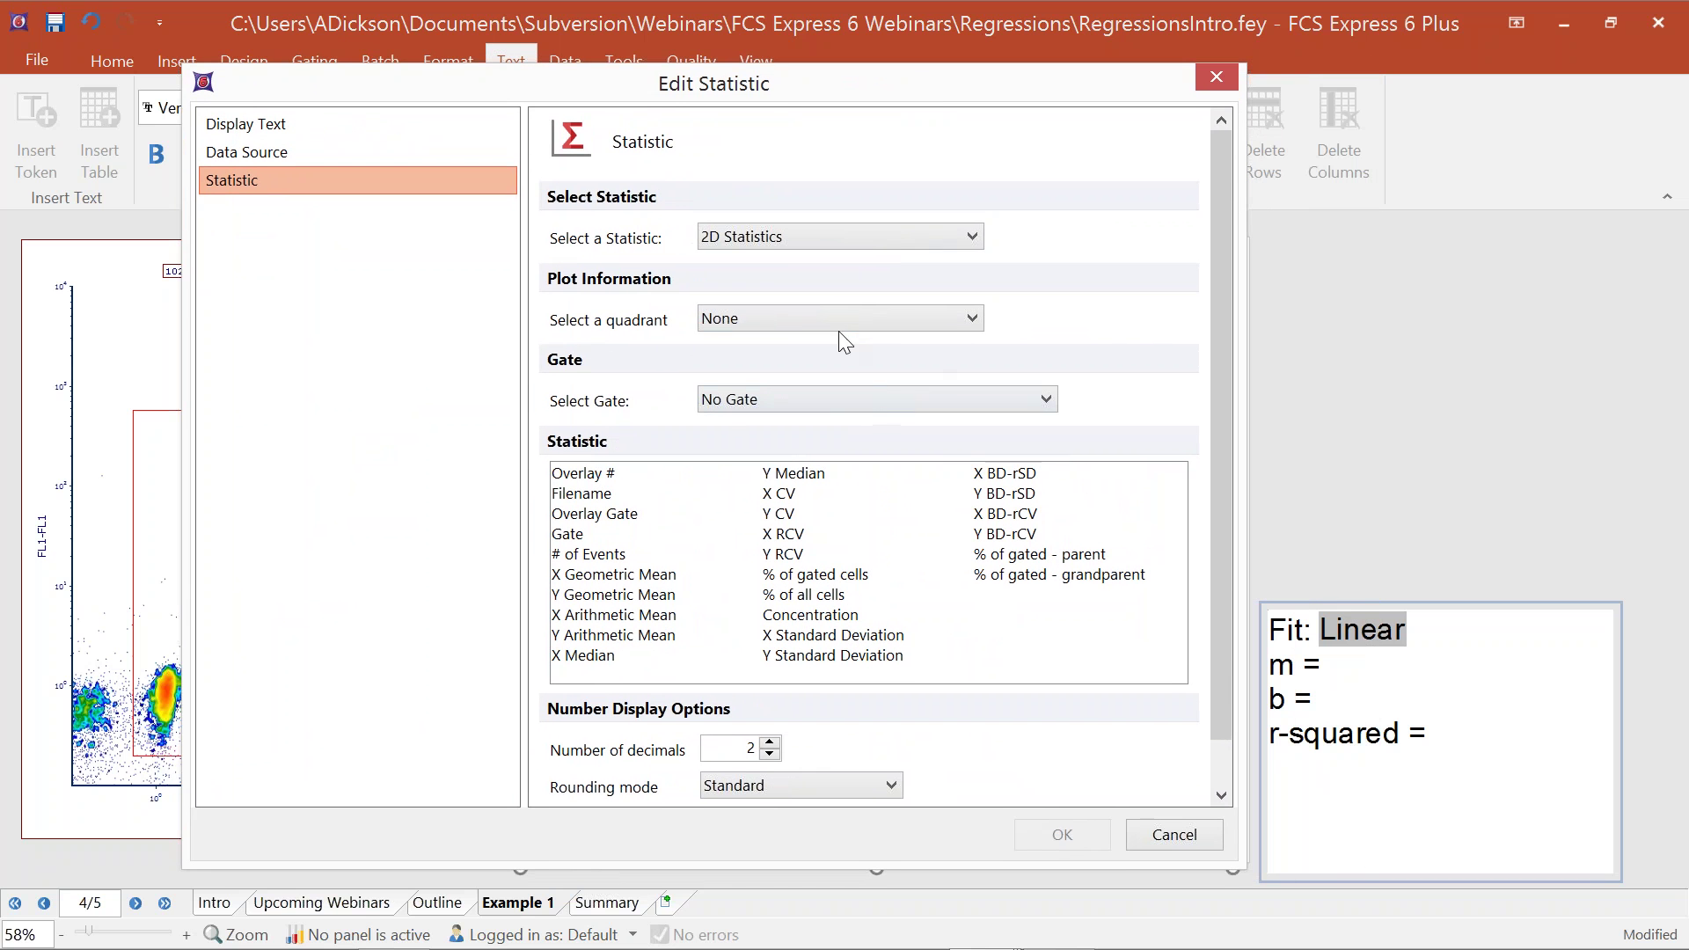
{"action": "left_click", "coordinate": [785, 239]}
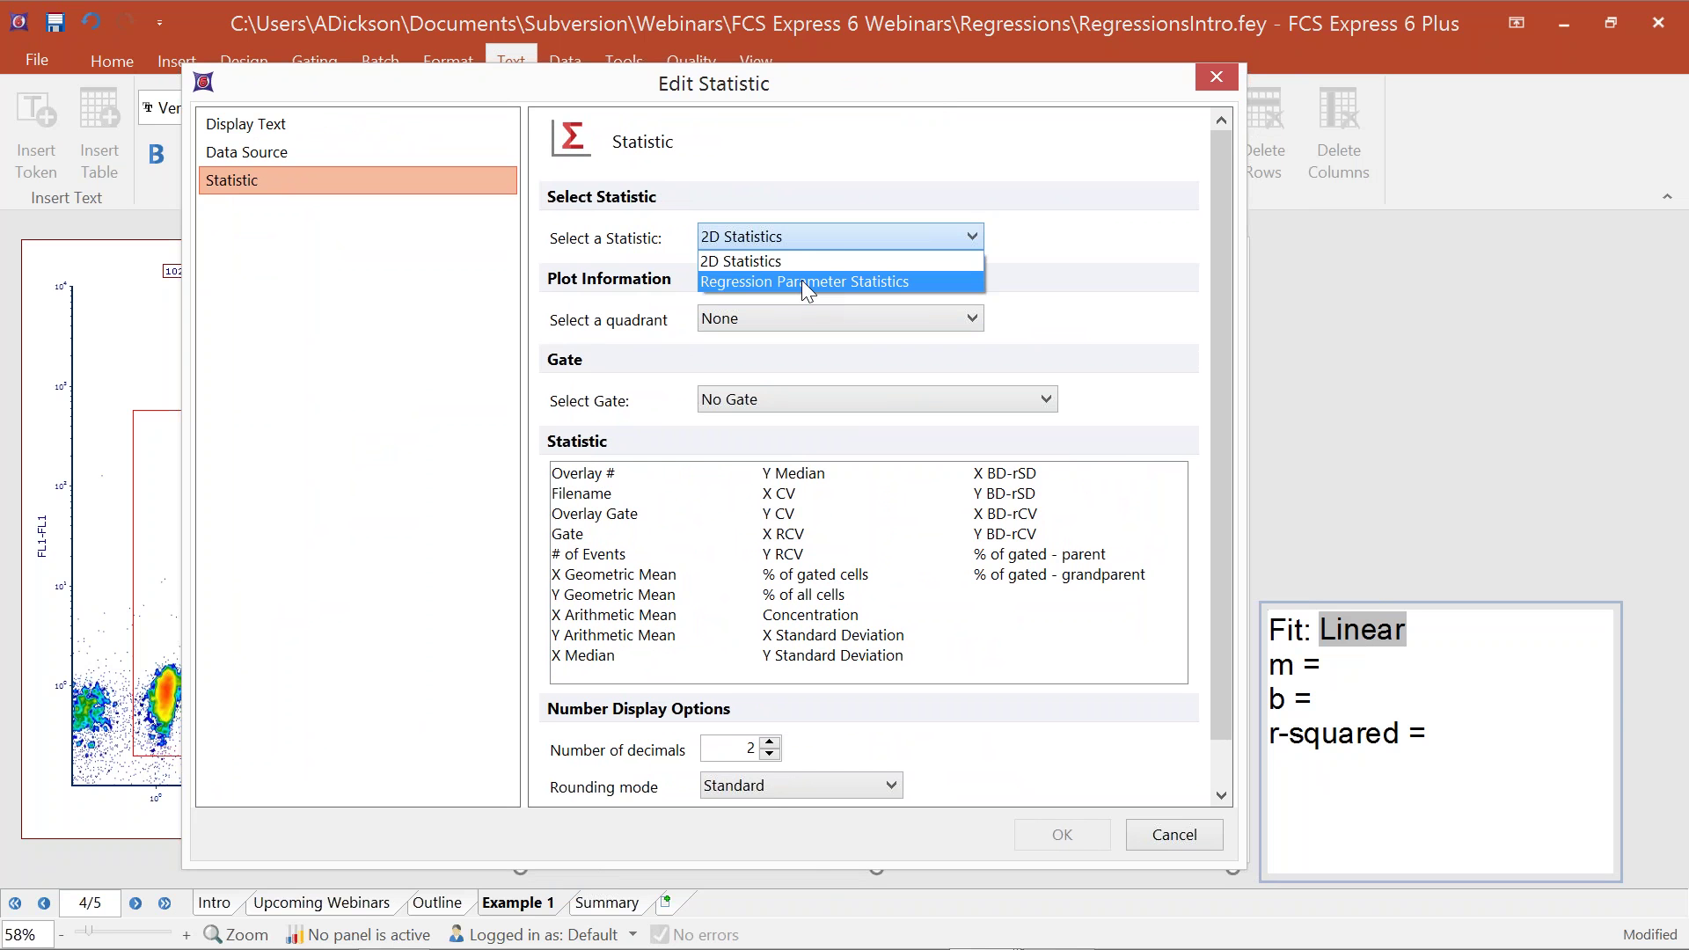
{"action": "left_click", "coordinate": [803, 283]}
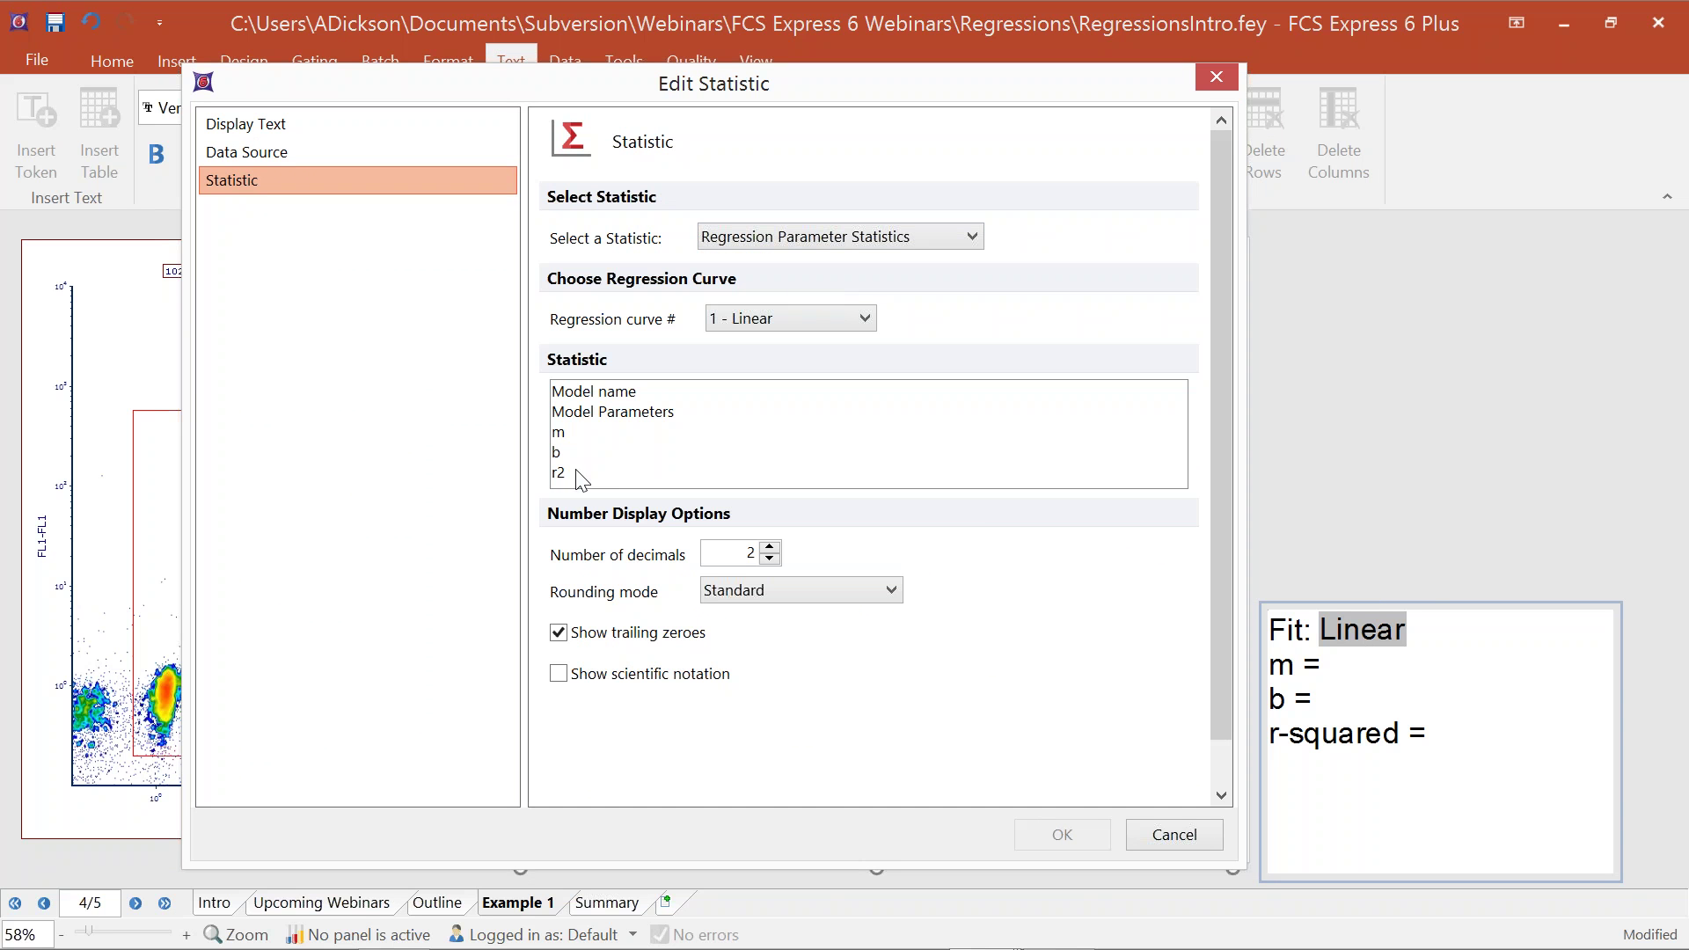
{"action": "left_click", "coordinate": [581, 435]}
{"action": "left_click", "coordinate": [1062, 834]}
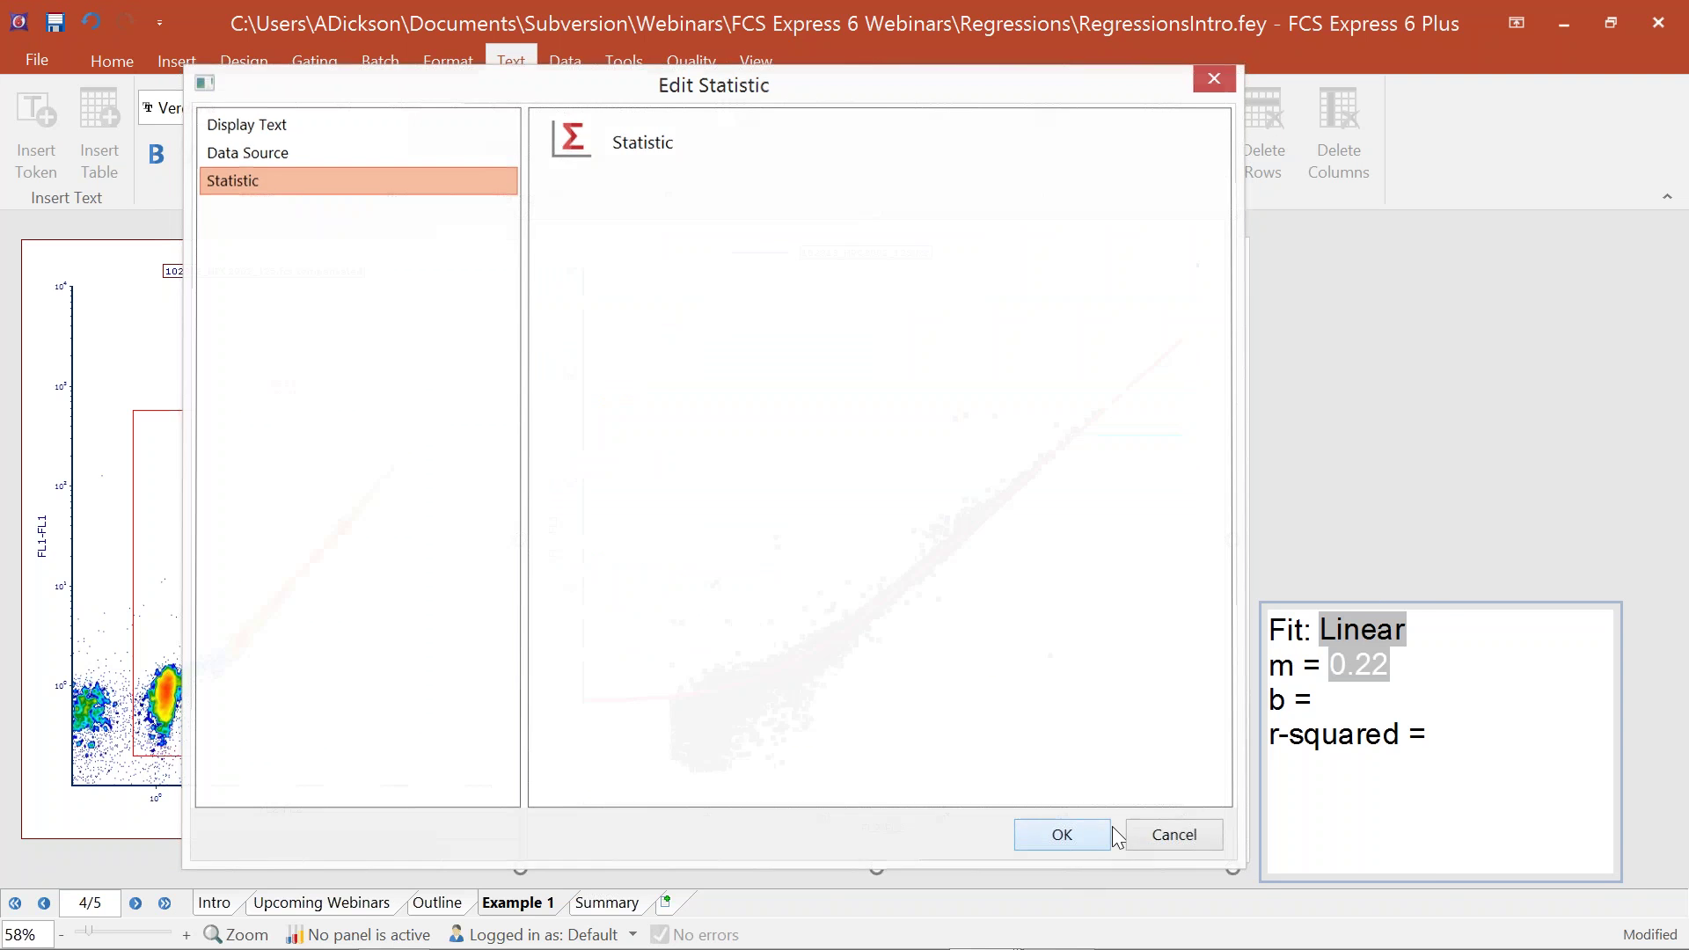
Step: Copy the m token and paste it after "b =" in the text box
{"action": "right_click", "coordinate": [1346, 665]}
{"action": "left_click", "coordinate": [1397, 746]}
{"action": "left_click", "coordinate": [1346, 704]}
{"action": "right_click", "coordinate": [1346, 704]}
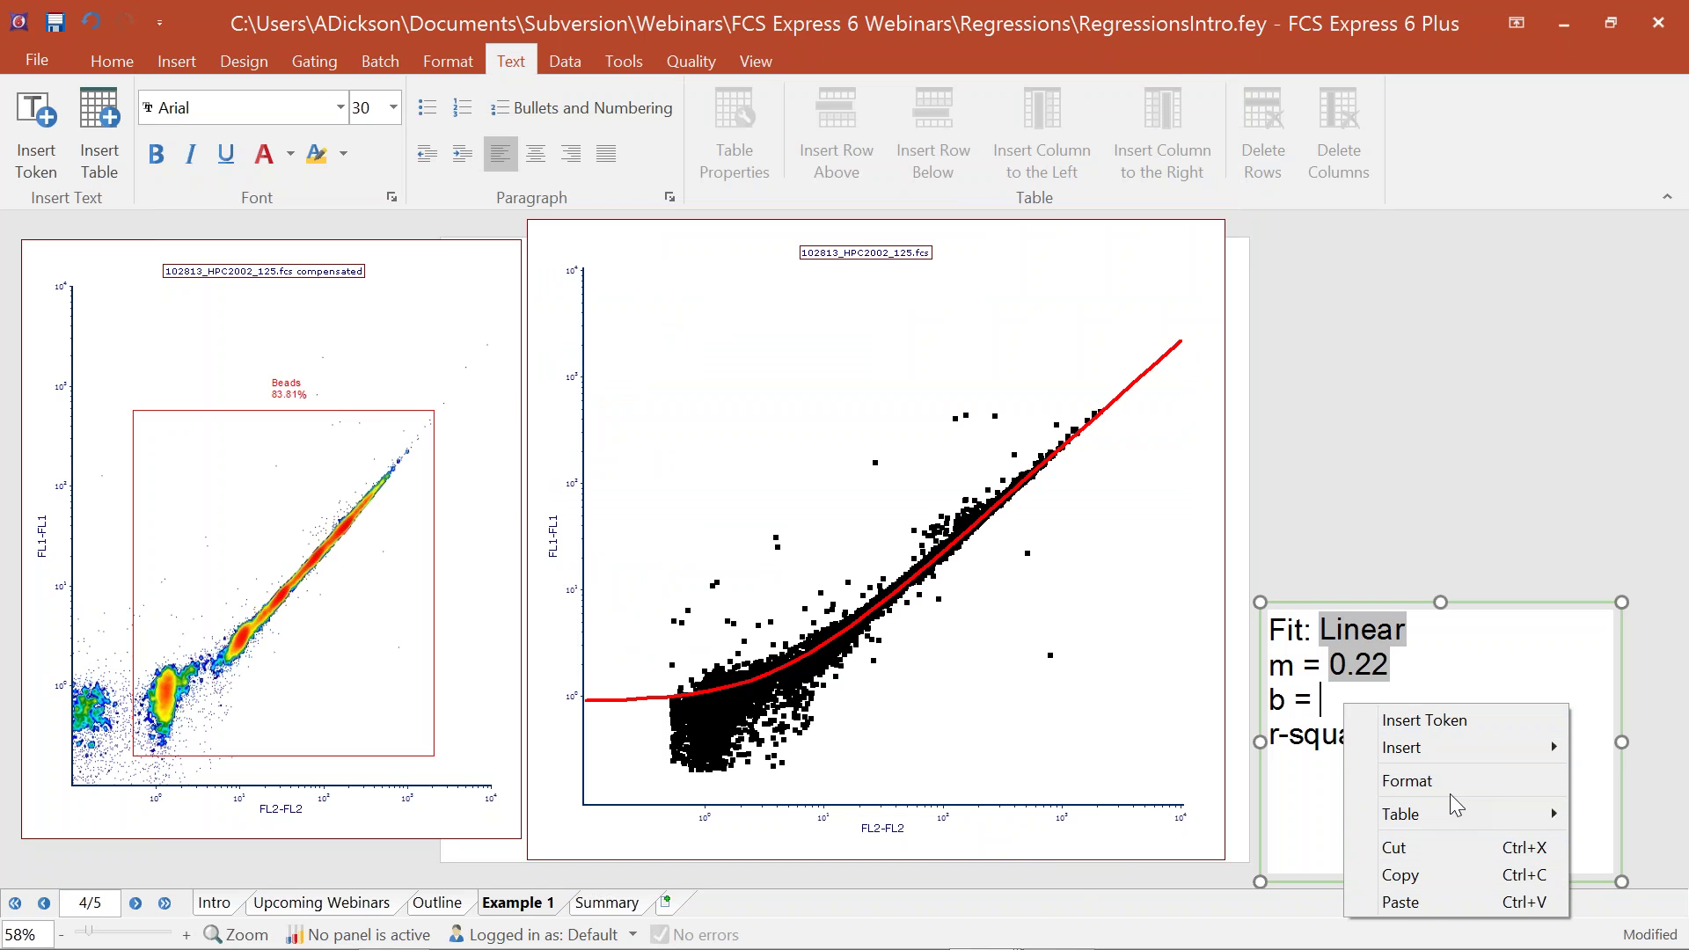
{"action": "left_click", "coordinate": [1401, 903]}
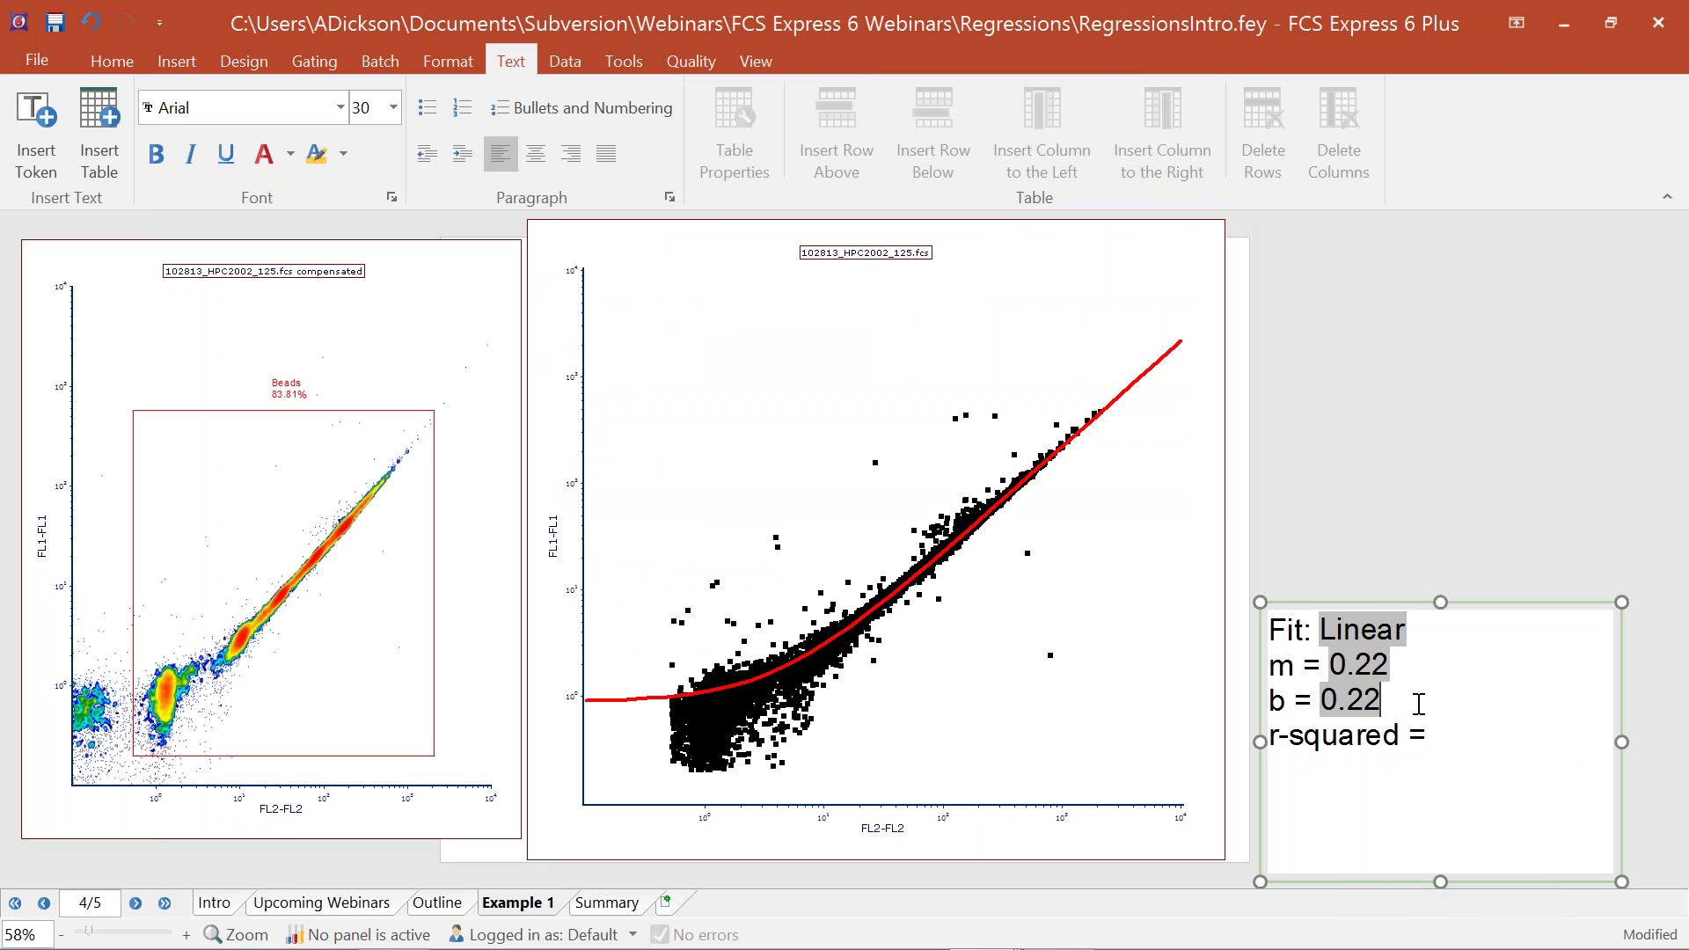
Step: Change the statistic of the token on the "b =" line to b and accept it
{"action": "double_click", "coordinate": [1366, 704]}
{"action": "left_click", "coordinate": [498, 225]}
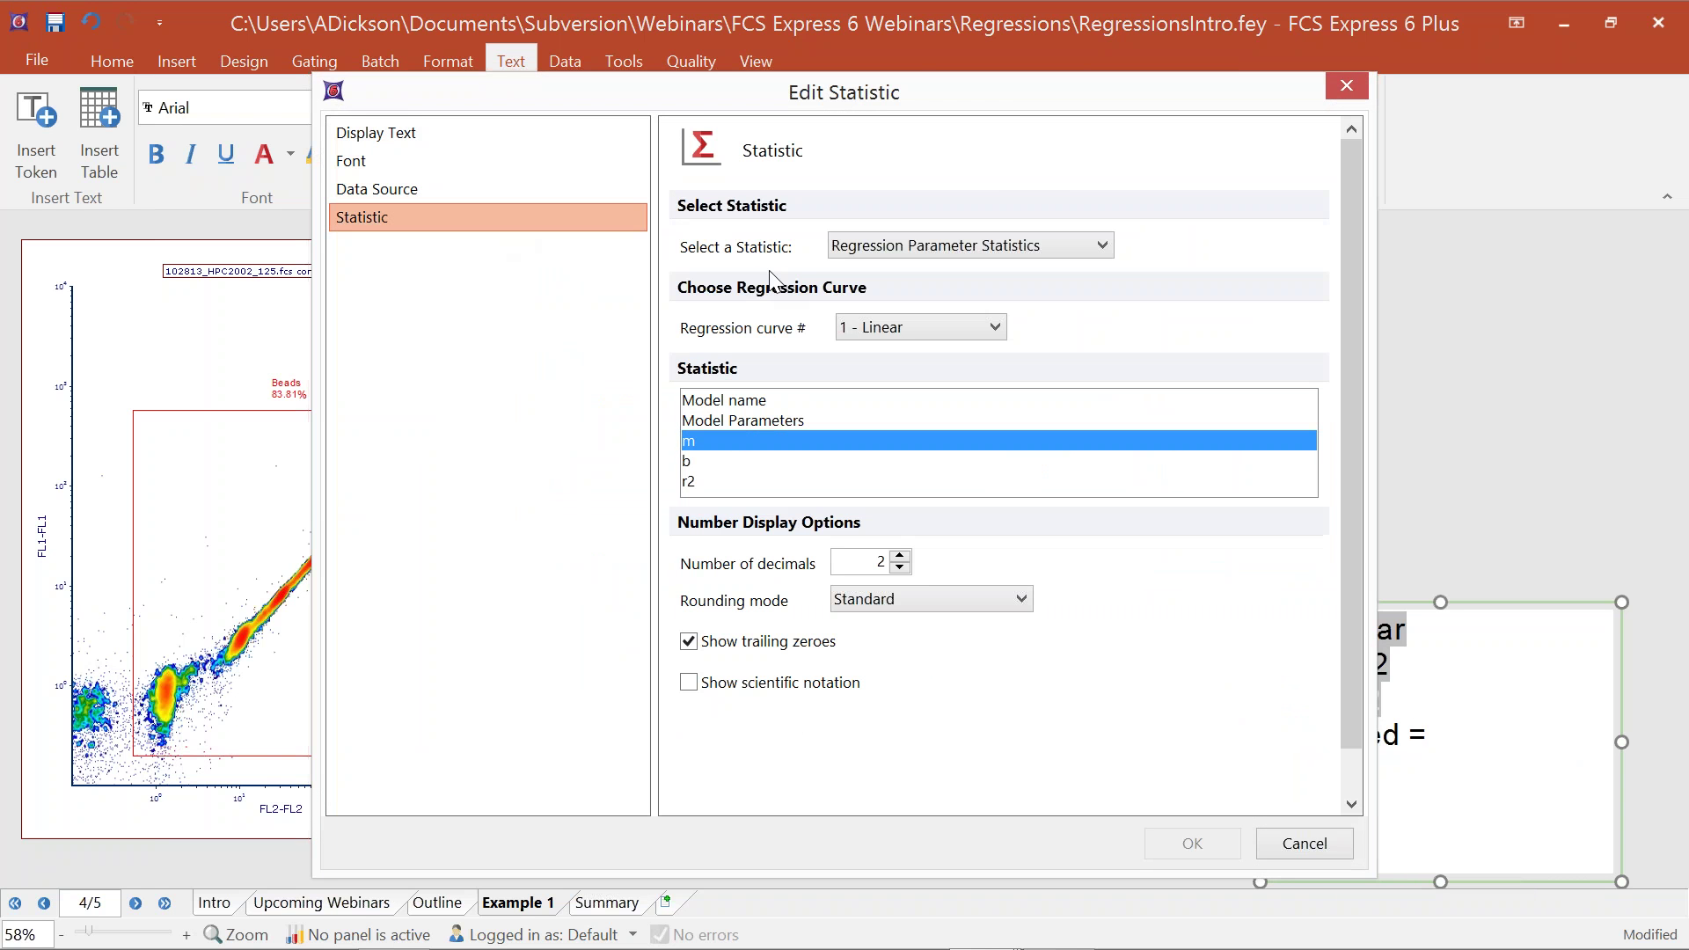
{"action": "left_click", "coordinate": [765, 462]}
{"action": "left_click", "coordinate": [1198, 837]}
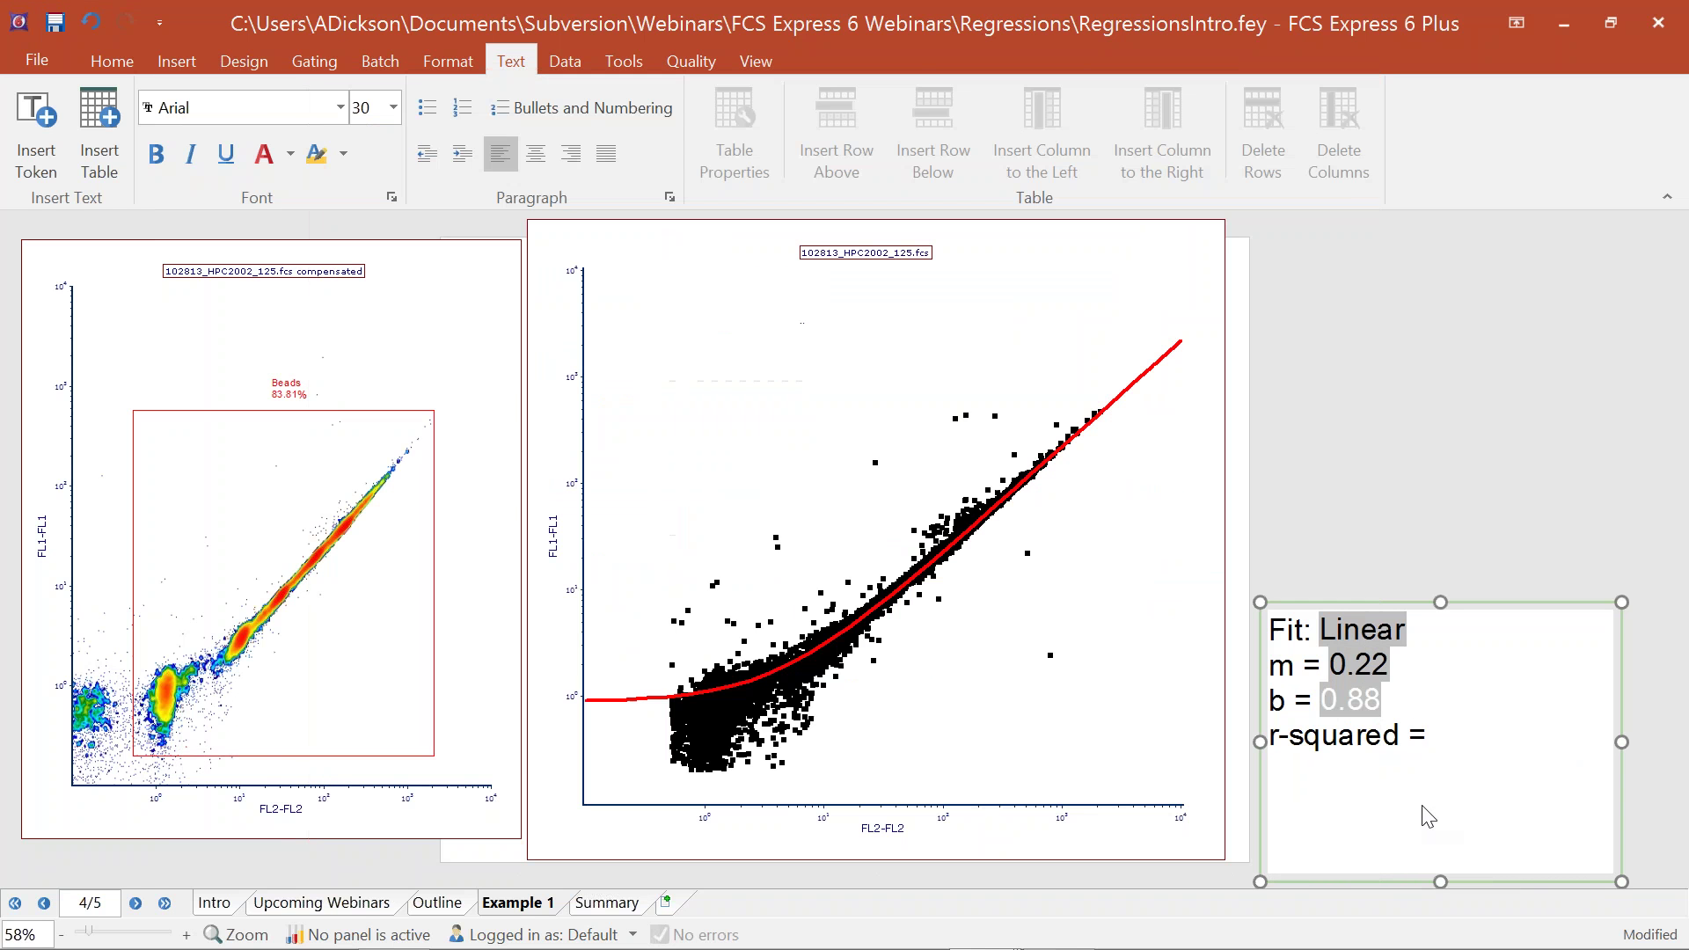
Step: Paste the copied token after "r-squared =" and set its statistic to r2
{"action": "left_click", "coordinate": [1460, 733]}
{"action": "key", "text": "ctrl+v"}
{"action": "left_click", "coordinate": [1477, 737]}
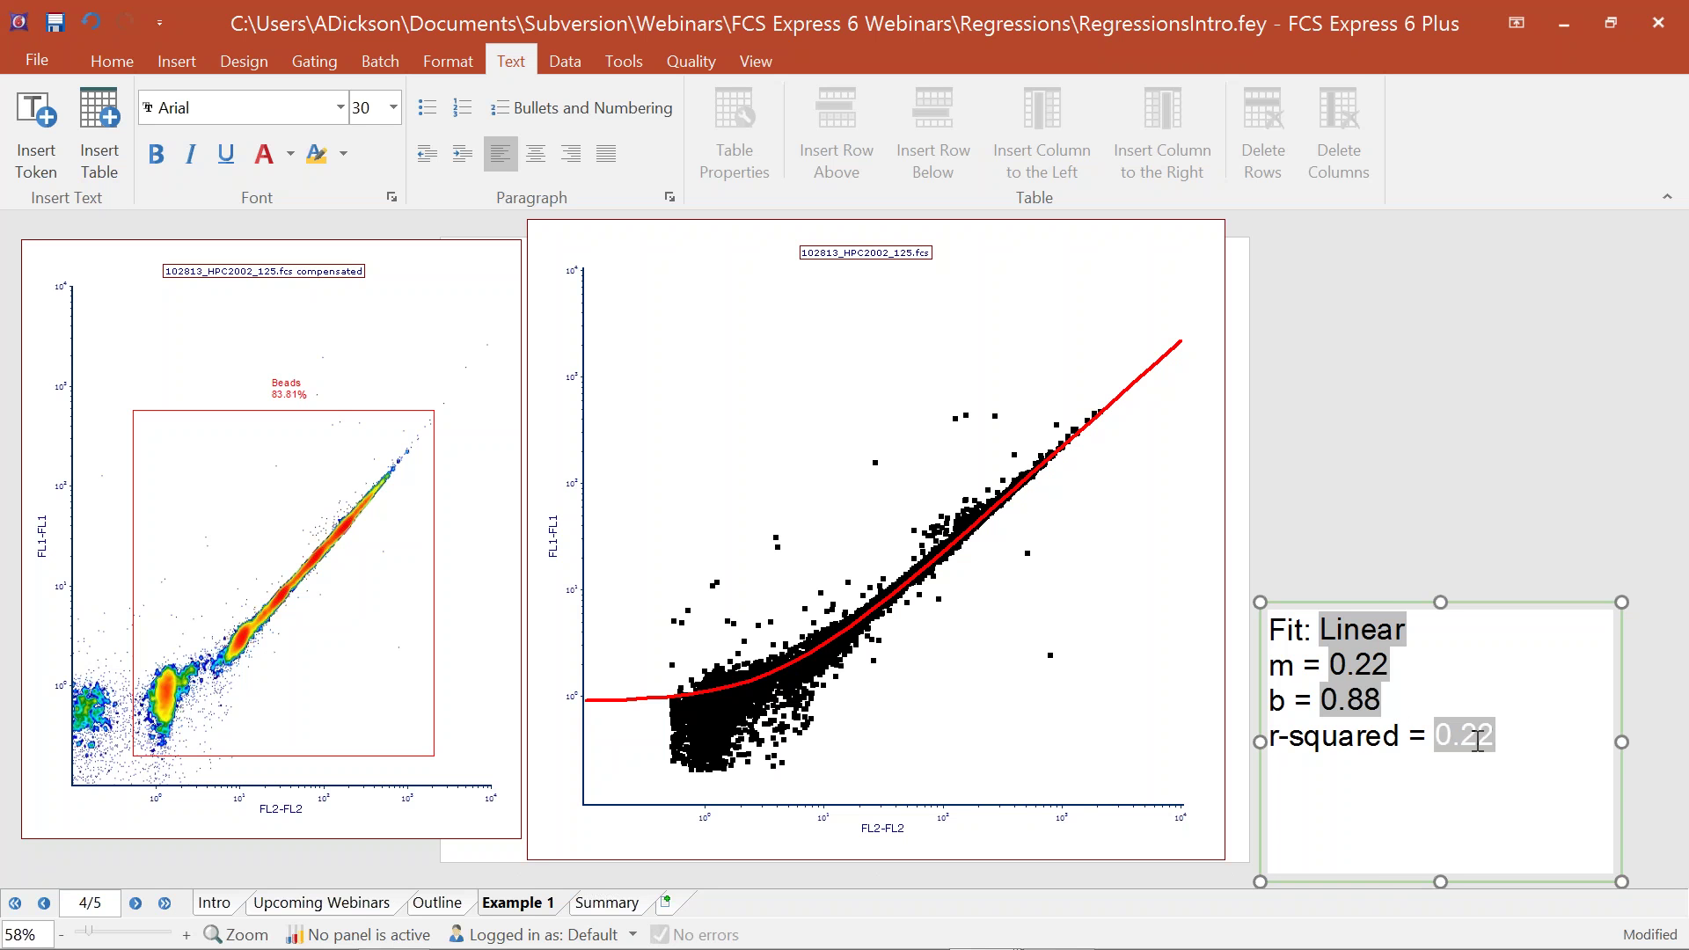
{"action": "double_click", "coordinate": [1478, 737]}
{"action": "left_click", "coordinate": [478, 213]}
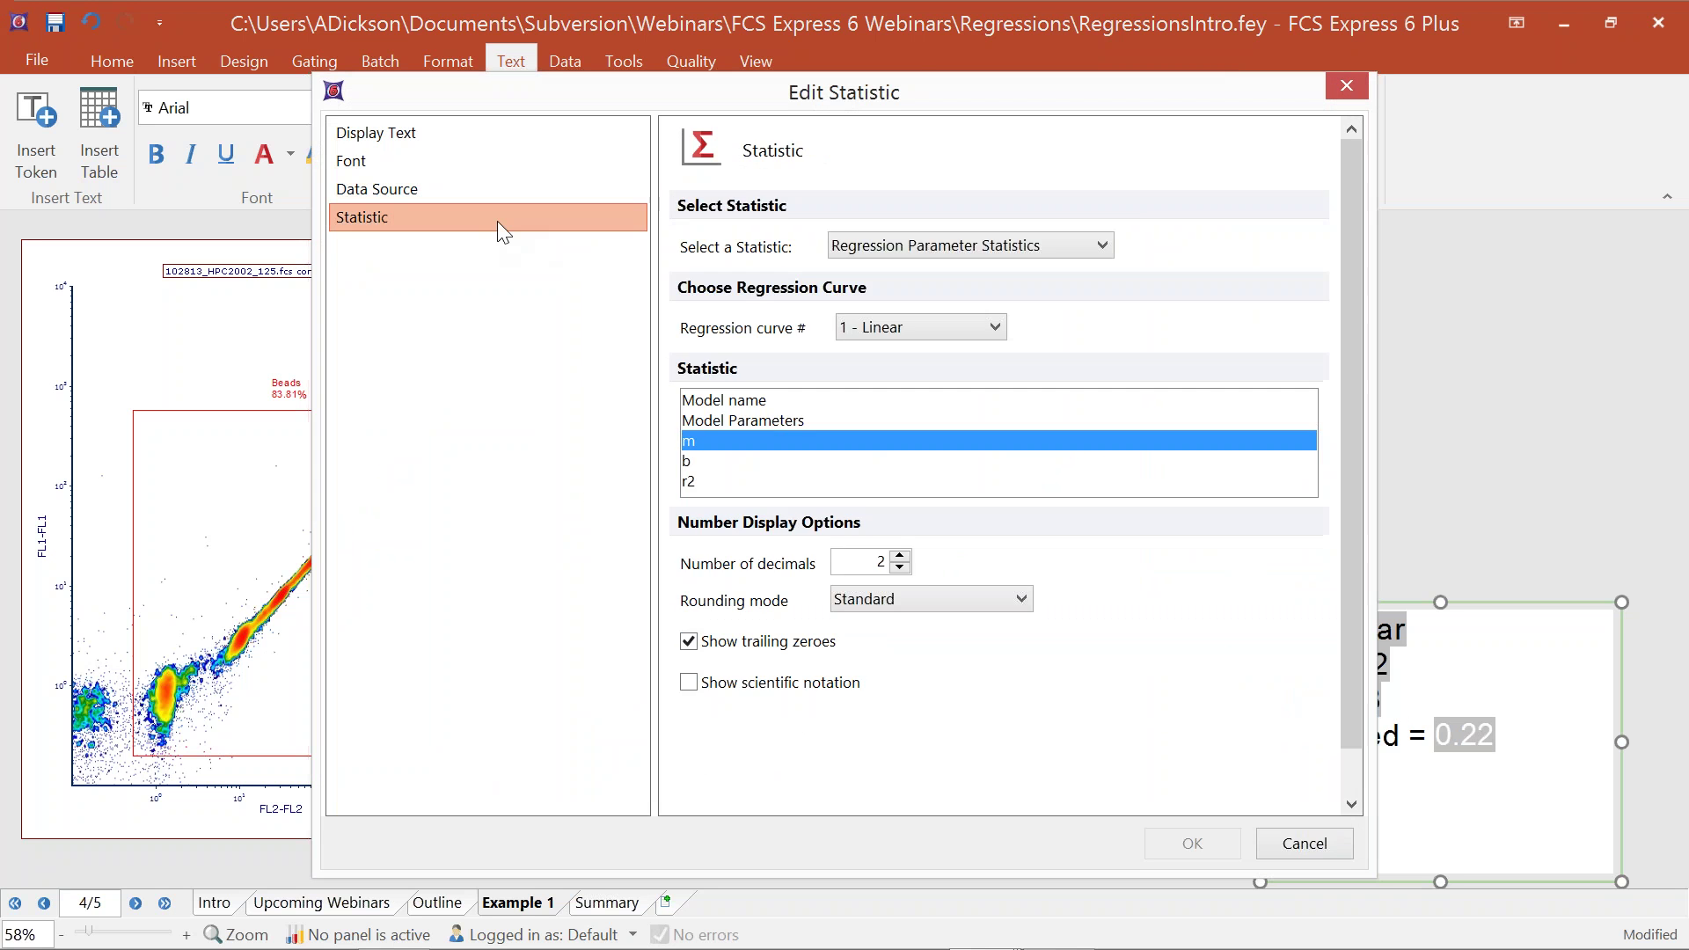
{"action": "left_click", "coordinate": [750, 483]}
{"action": "left_click", "coordinate": [1180, 850]}
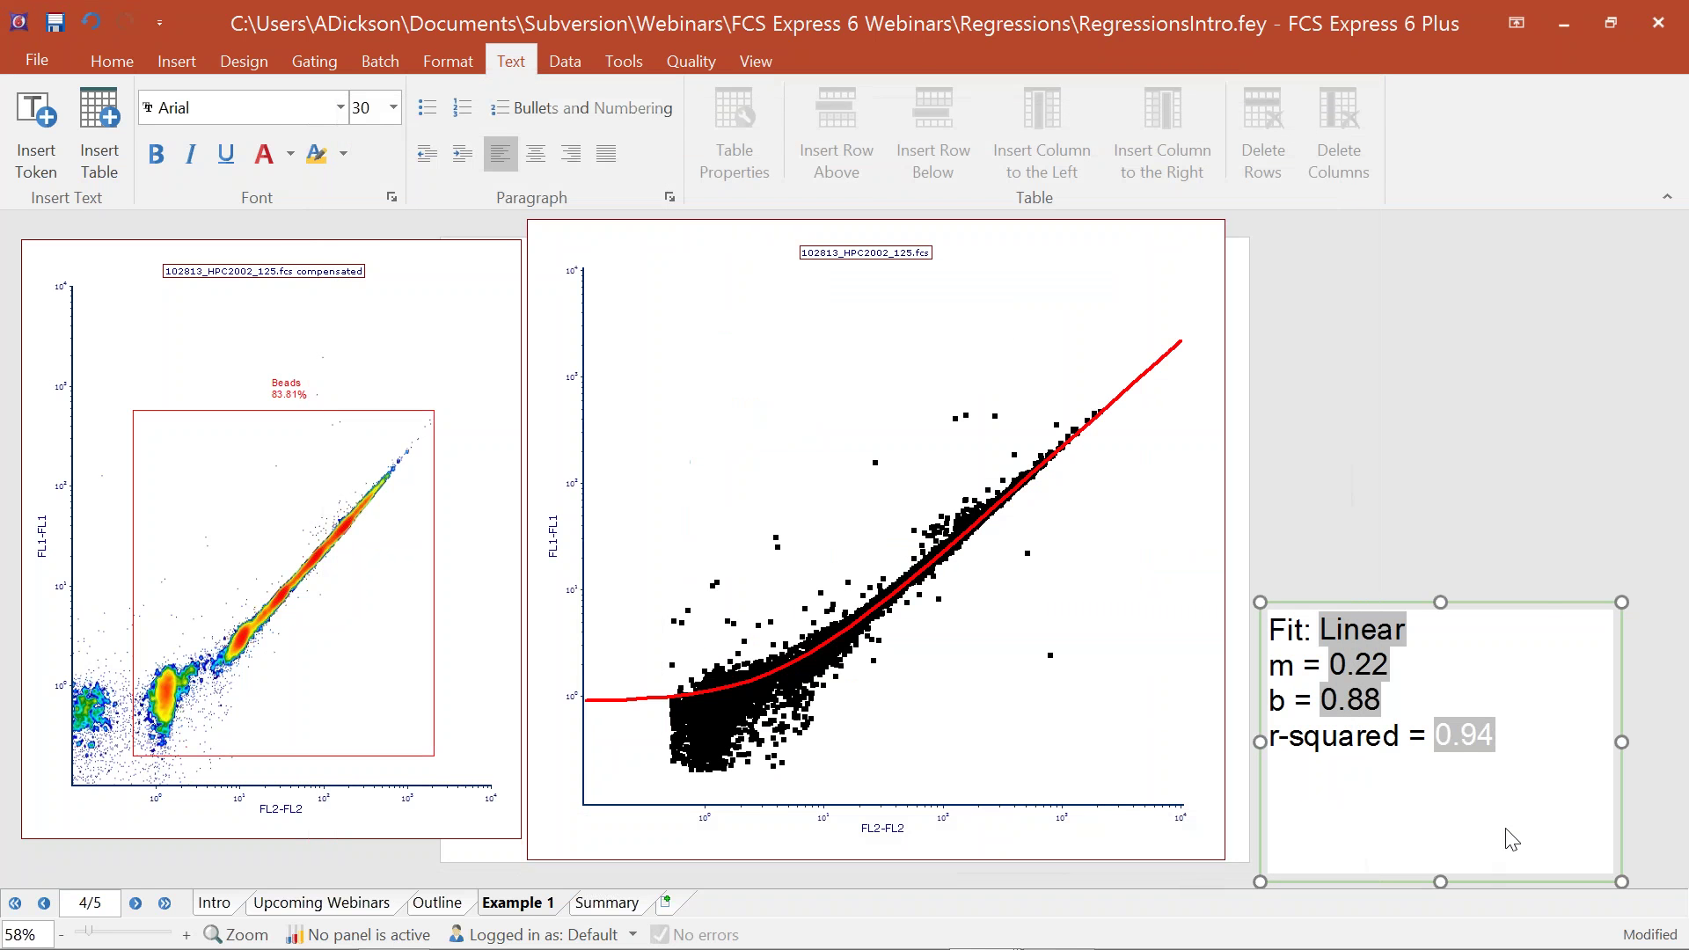
Step: Move the text box onto the empty upper area of the regression plot and slightly enlarge the Beads gate at its upper-right corner
{"action": "left_click_drag", "start_coordinate": [1538, 610], "coordinate": [906, 286]}
{"action": "left_click", "coordinate": [299, 621]}
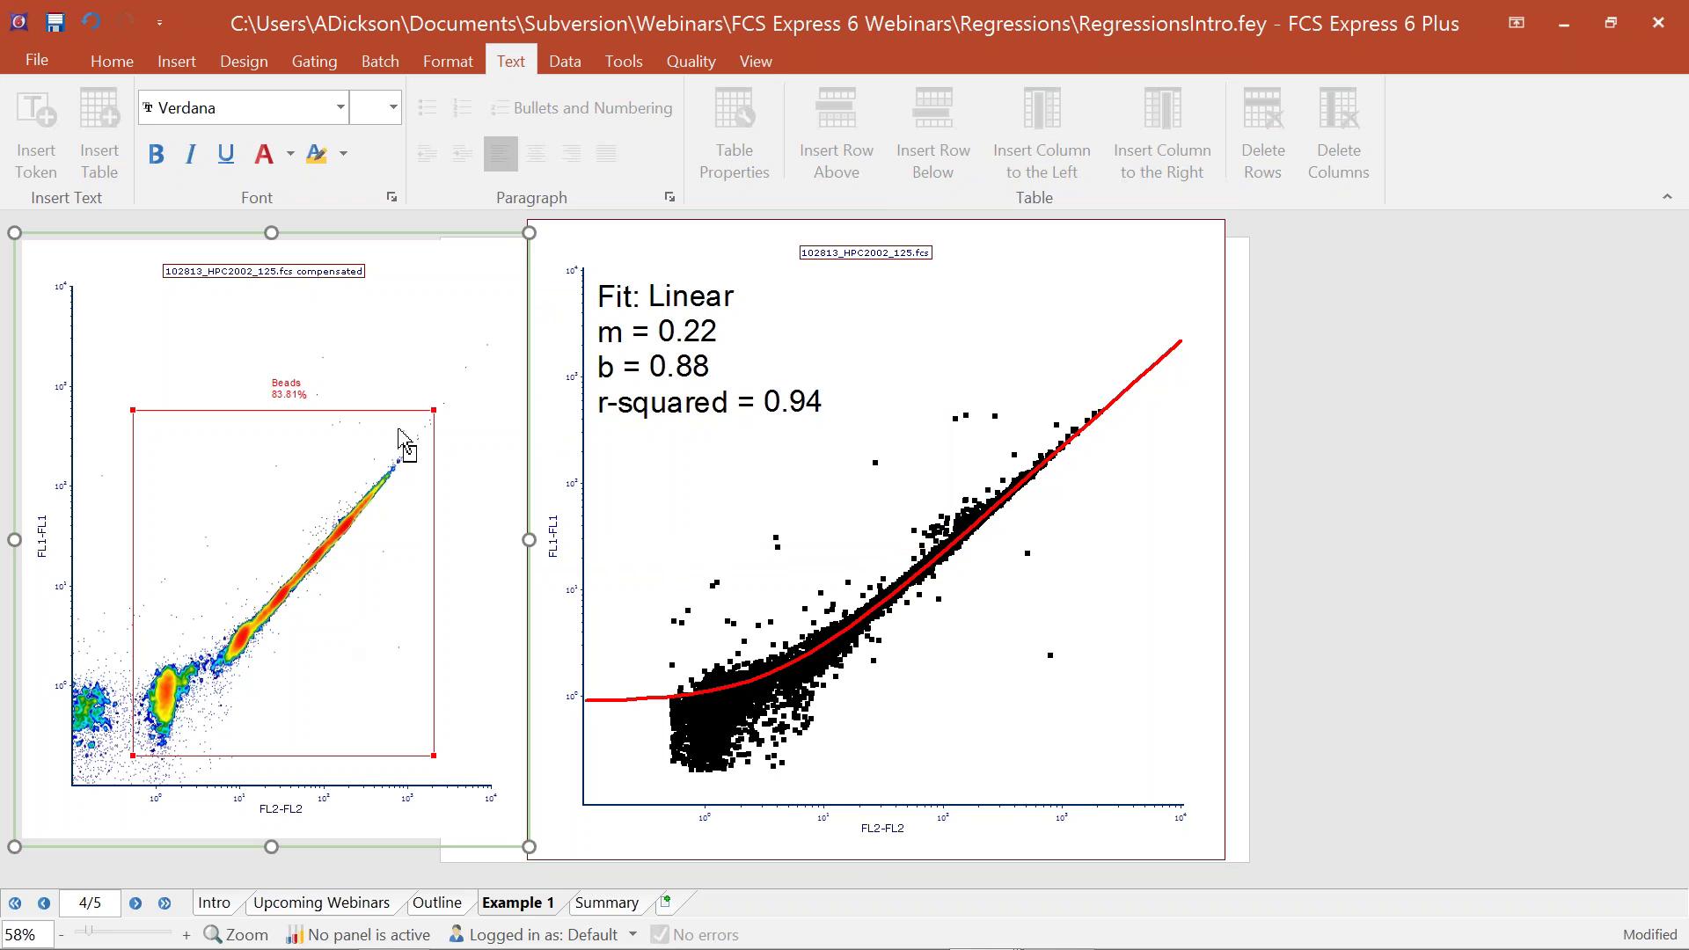
{"action": "mouse_move", "coordinate": [431, 417]}
{"action": "left_mouse_down"}
{"action": "mouse_move", "coordinate": [351, 611]}
{"action": "mouse_move", "coordinate": [327, 627]}
{"action": "mouse_move", "coordinate": [249, 551]}
{"action": "mouse_move", "coordinate": [226, 446]}
{"action": "mouse_move", "coordinate": [356, 519]}
{"action": "mouse_move", "coordinate": [439, 411]}
{"action": "left_mouse_up"}
Step: Show the data list and cycle the layout through iterations 1 to 3, returning to iteration 1, to compare the regression values
{"action": "left_click", "coordinate": [564, 62]}
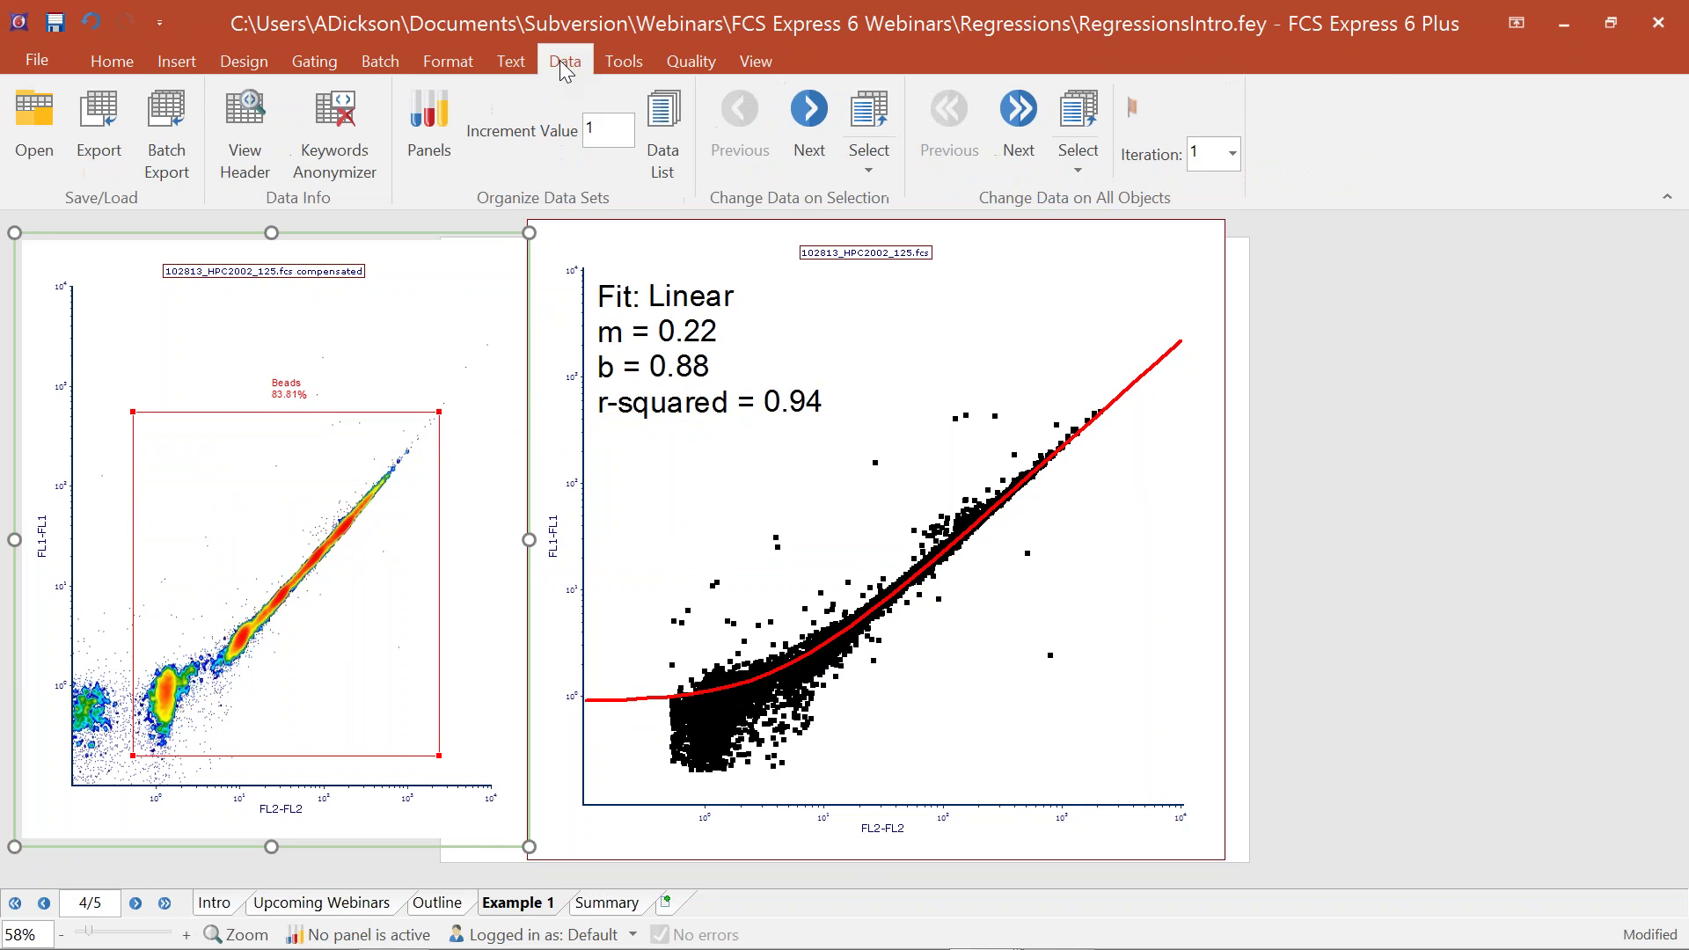
{"action": "left_click", "coordinate": [671, 134]}
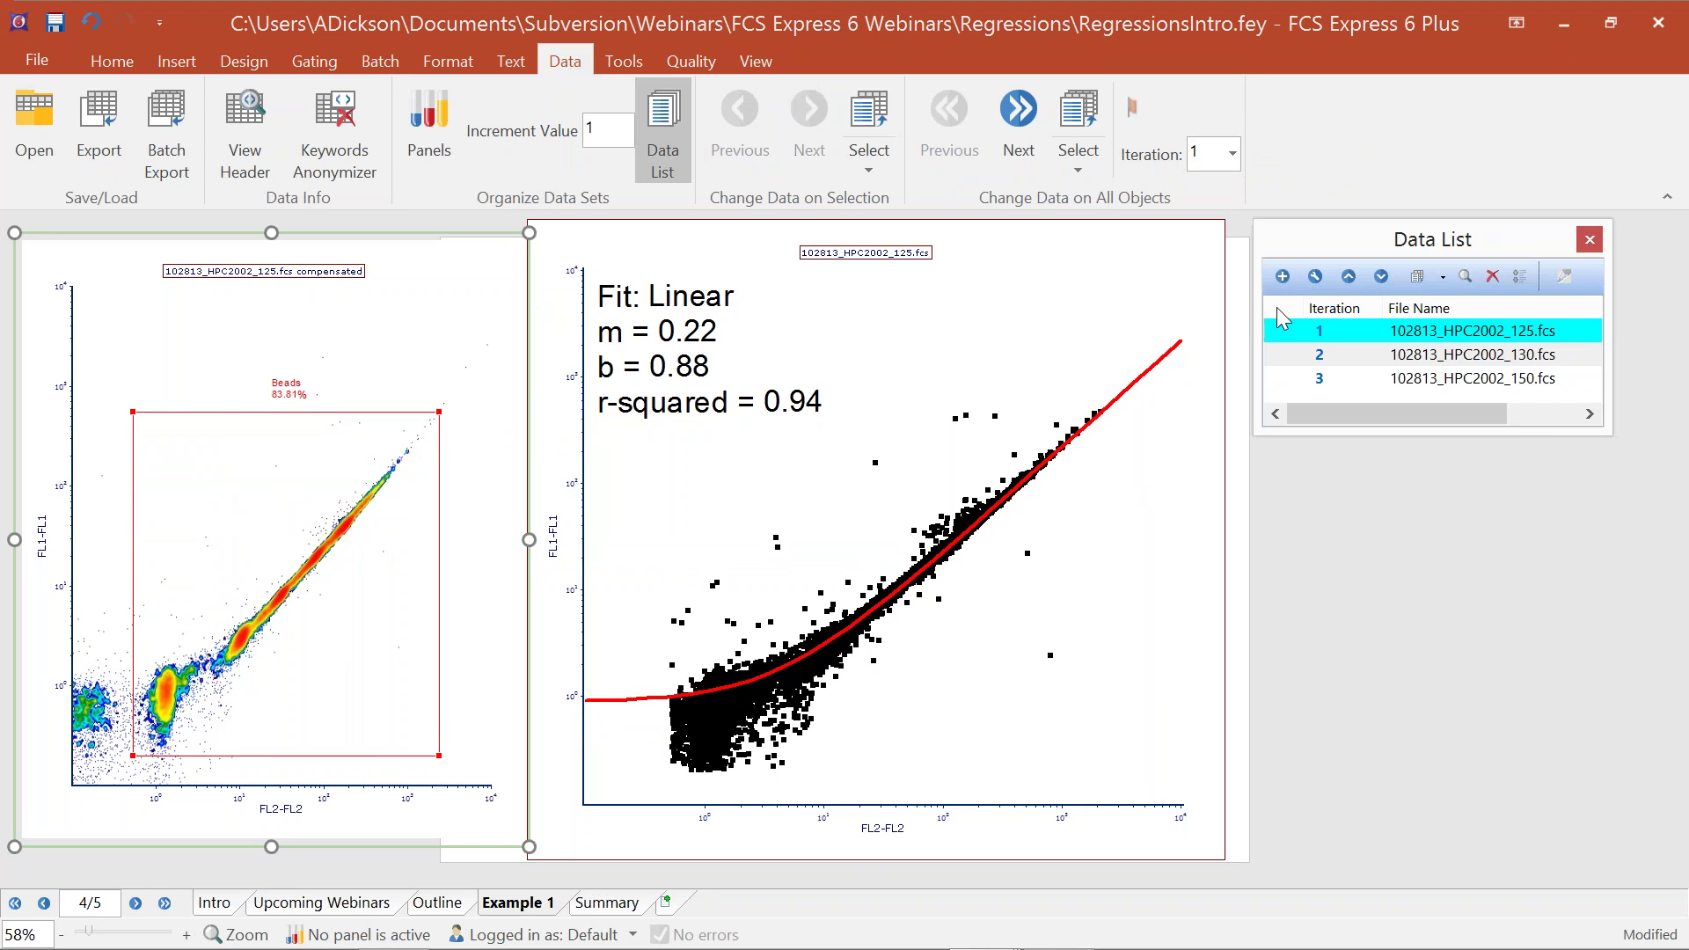
{"action": "left_click", "coordinate": [1320, 356]}
{"action": "left_click", "coordinate": [1317, 380]}
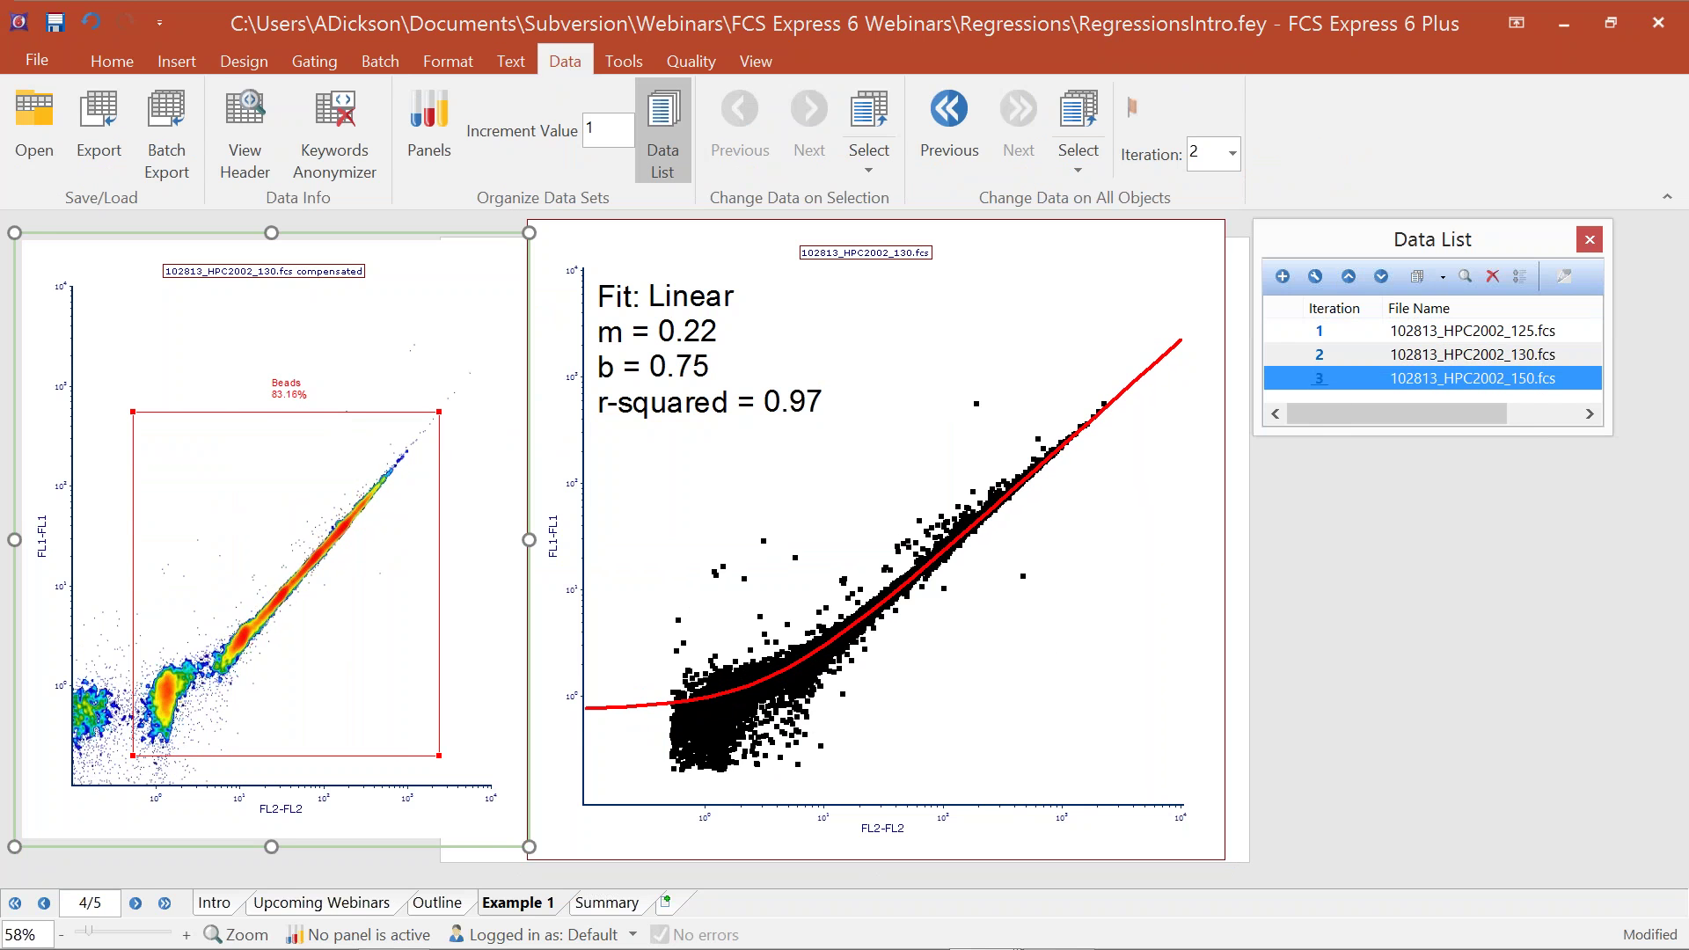
{"action": "left_click", "coordinate": [1320, 336]}
{"action": "left_click", "coordinate": [1319, 356]}
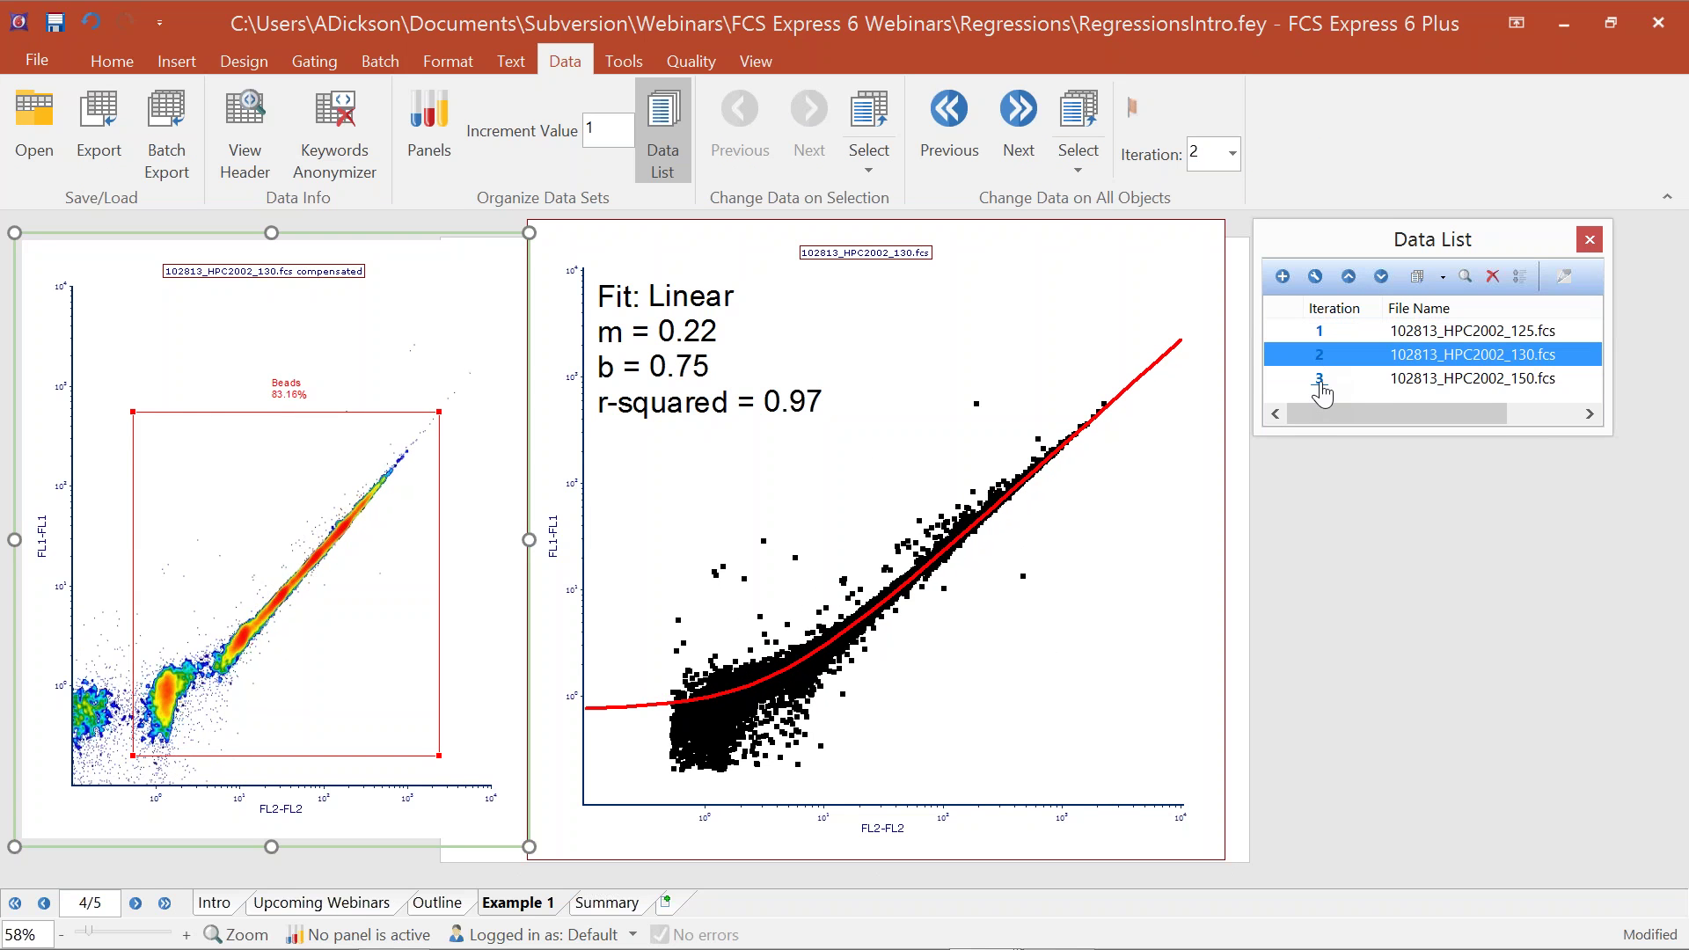
{"action": "left_click", "coordinate": [1320, 378]}
{"action": "left_click", "coordinate": [1320, 334]}
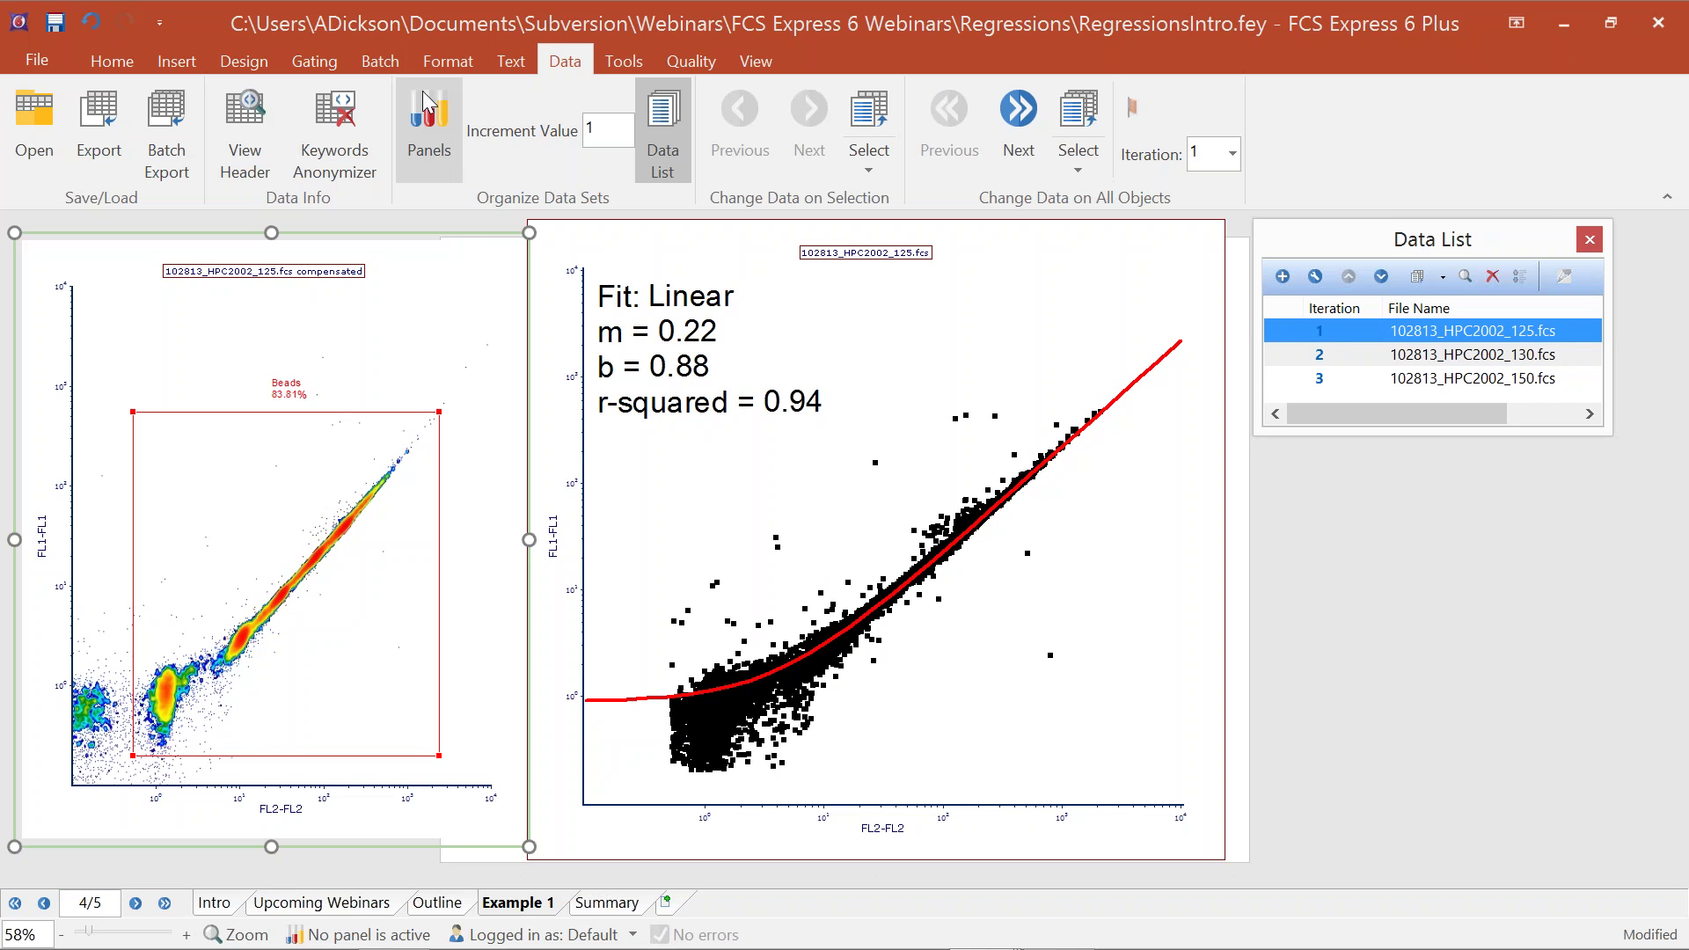
Step: Open the batch actions and add the text box's regression tokens to the Excel (Column Mode) report
{"action": "left_click", "coordinate": [383, 61]}
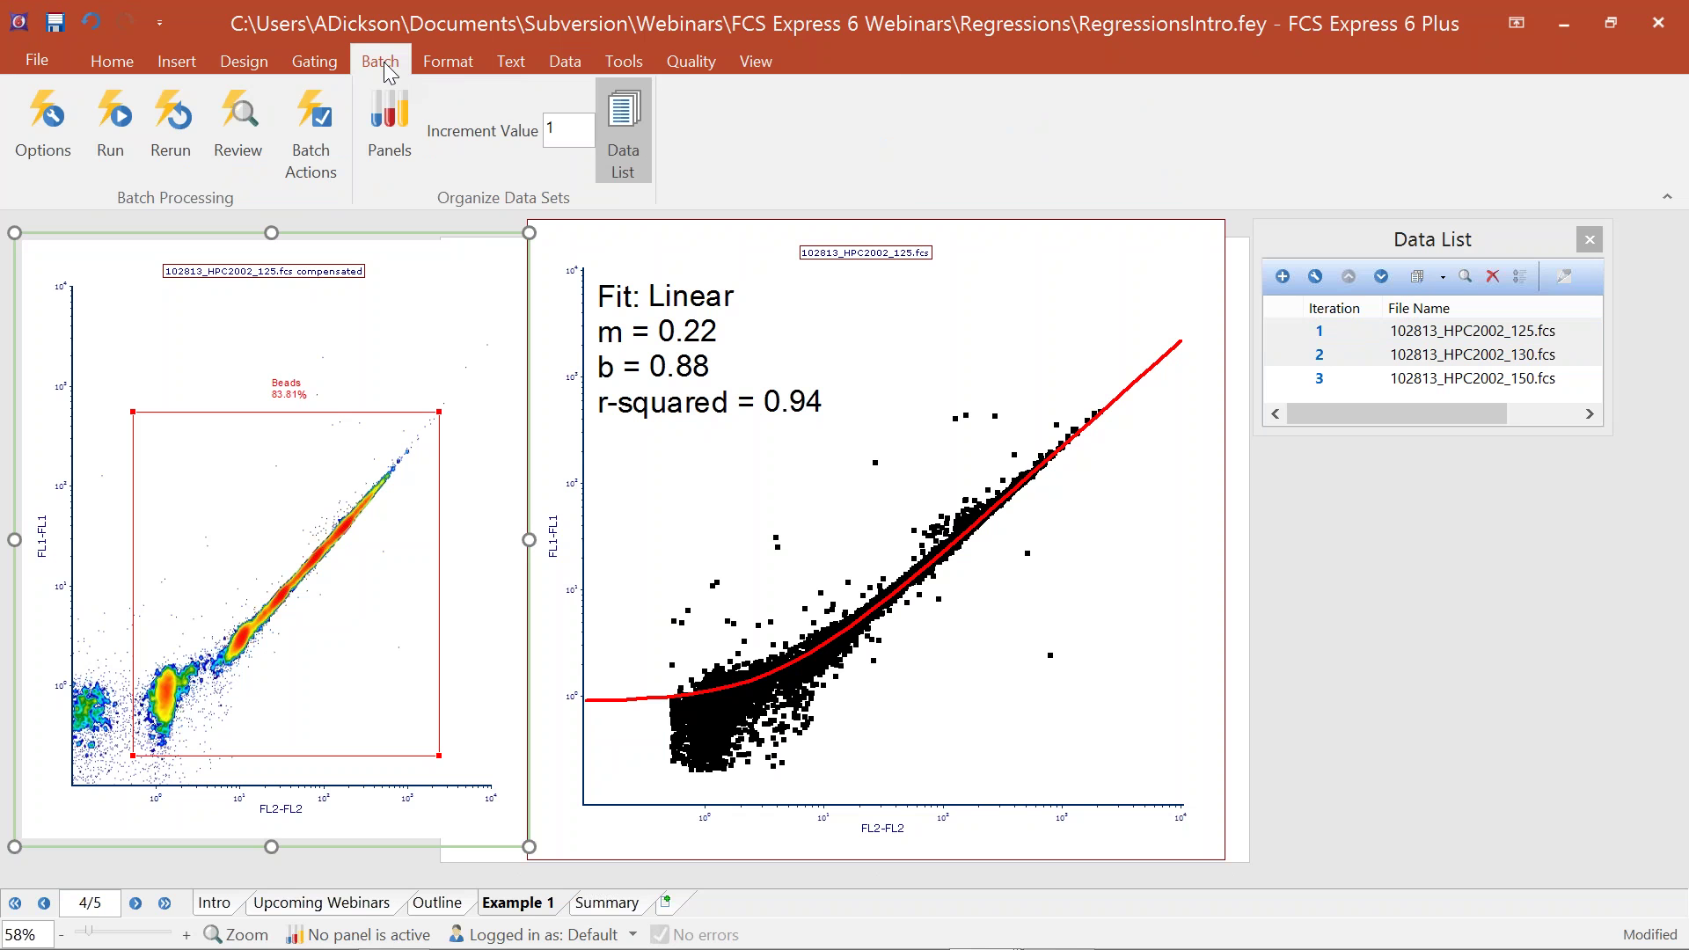
{"action": "left_click", "coordinate": [316, 125]}
{"action": "left_click_drag", "start_coordinate": [1052, 169], "coordinate": [1202, 273]}
{"action": "left_click", "coordinate": [737, 371]}
{"action": "left_click_drag", "start_coordinate": [837, 268], "coordinate": [1355, 336]}
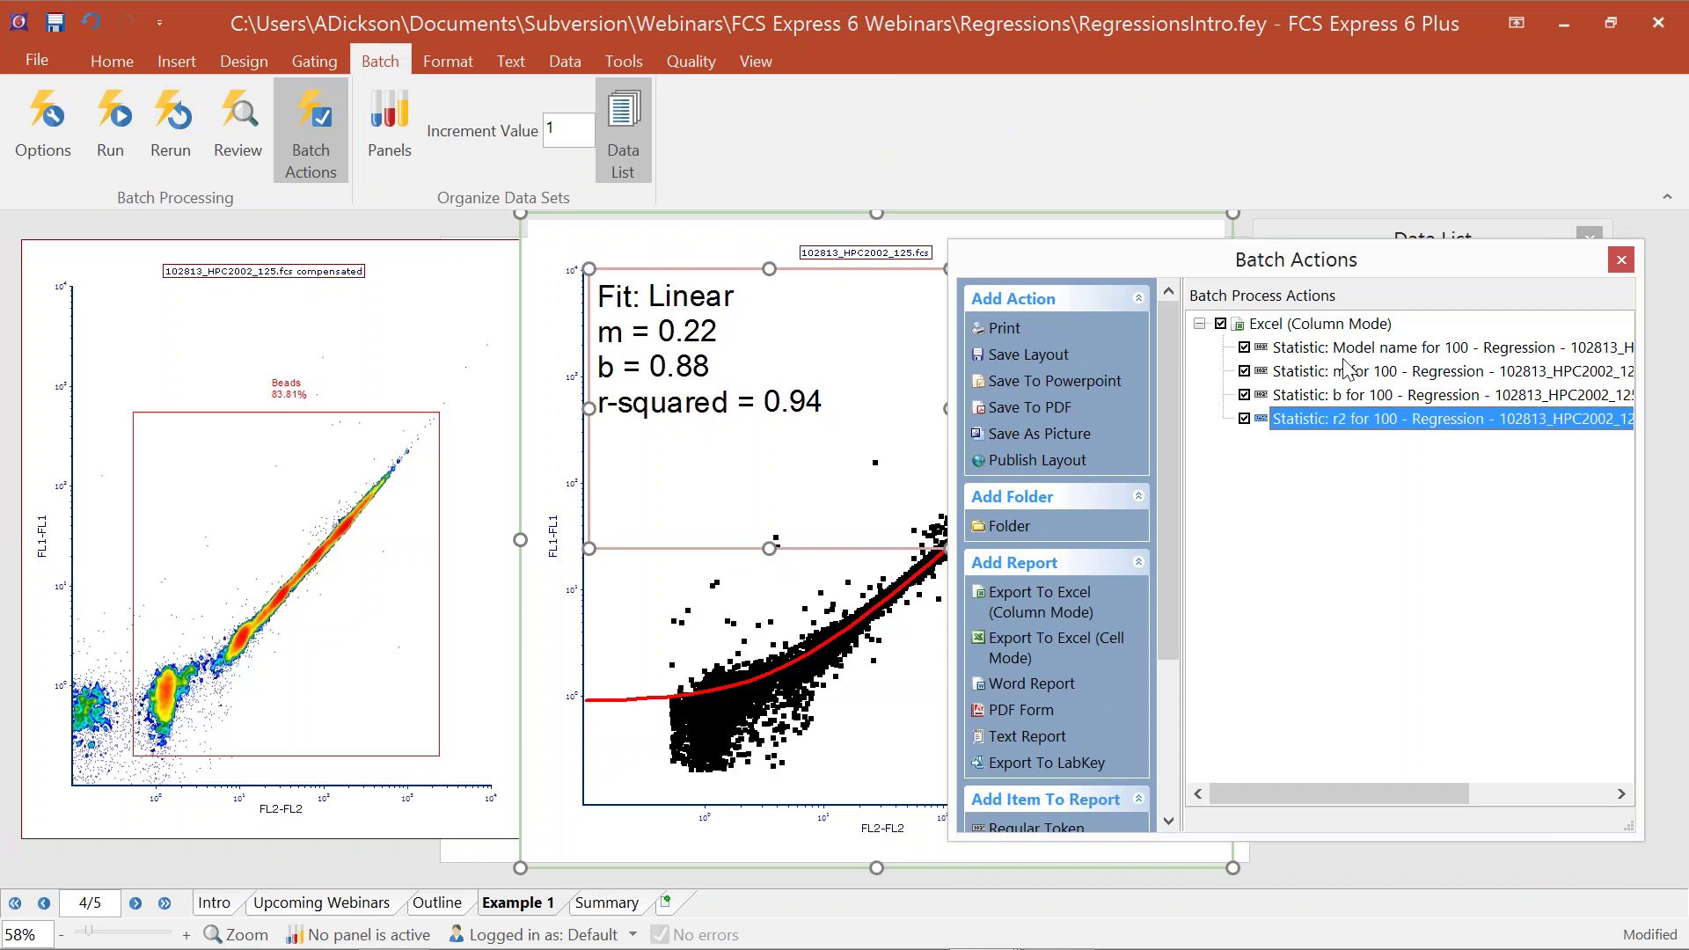
Step: Add the compensated gated plot to the Excel batch report as a Keyword token and enter $FIL as the keyword
{"action": "left_click", "coordinate": [431, 281]}
{"action": "left_click_drag", "start_coordinate": [431, 252], "coordinate": [1306, 635]}
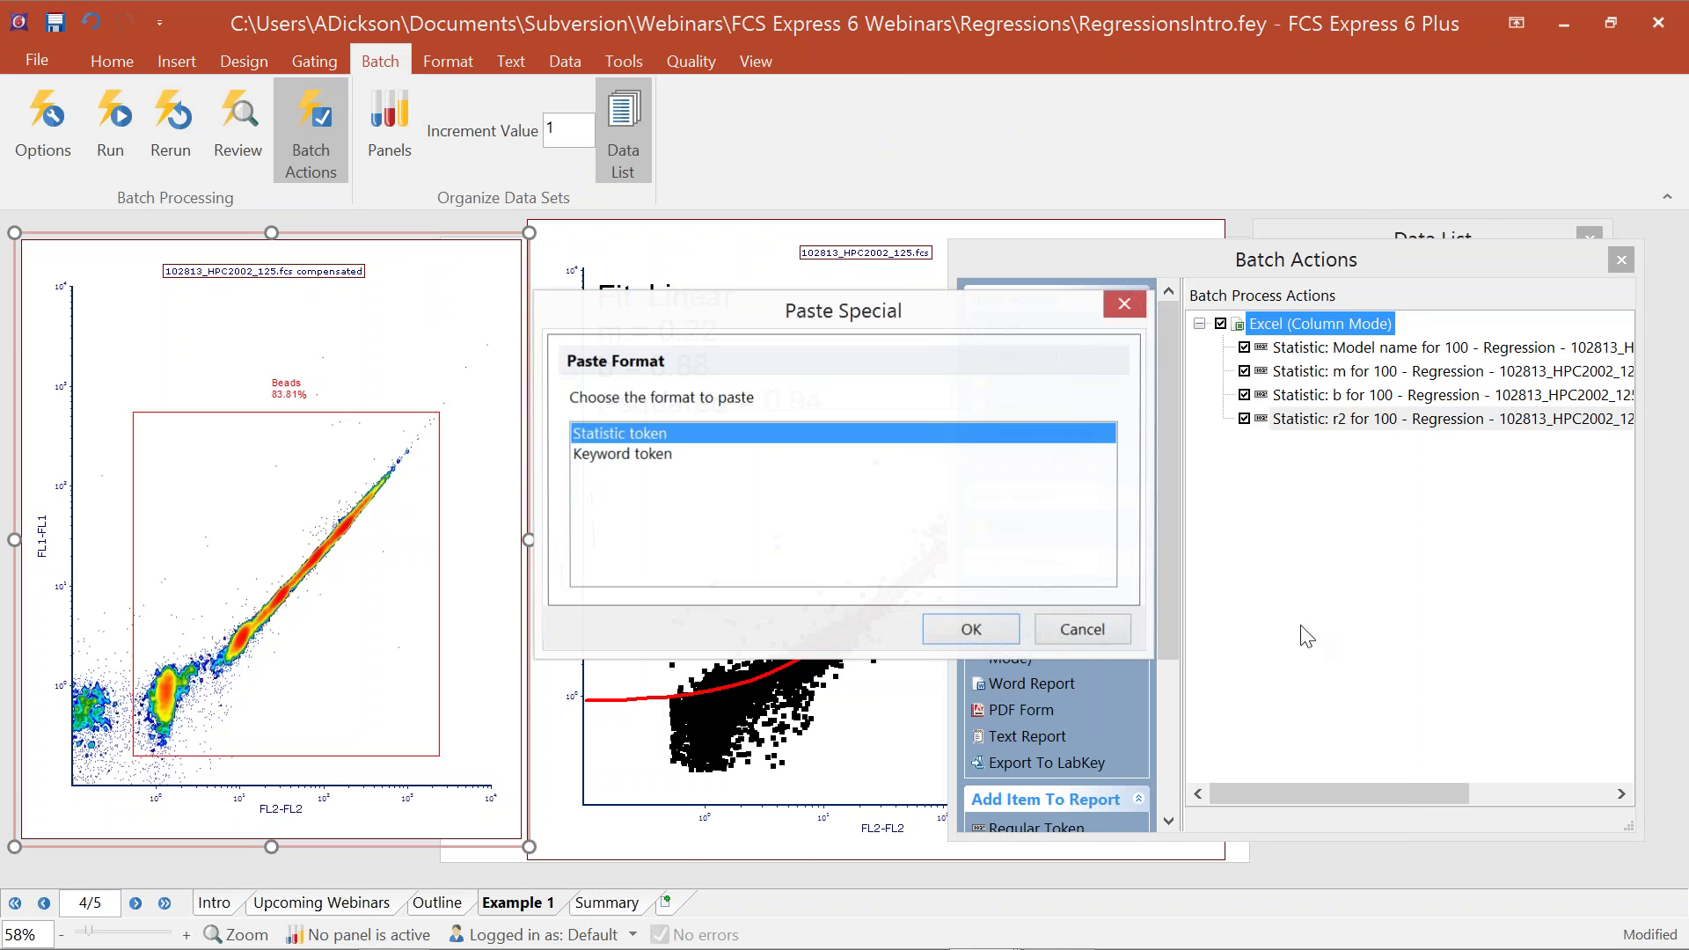
{"action": "left_click", "coordinate": [618, 455]}
{"action": "left_click", "coordinate": [956, 630]}
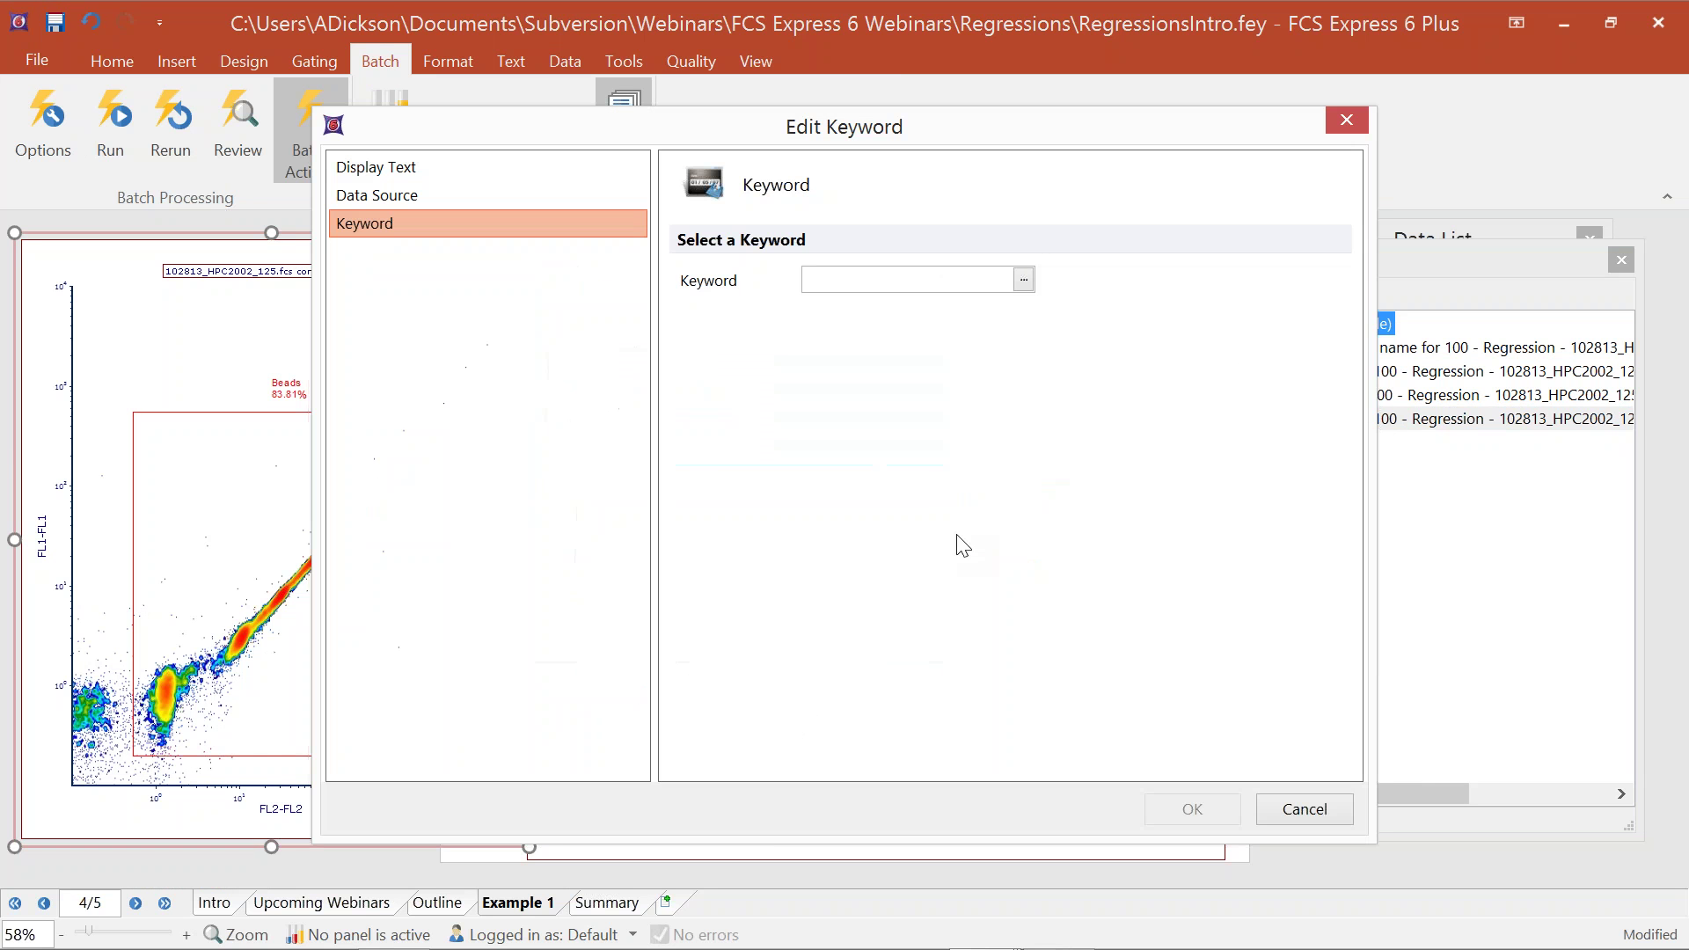
{"action": "type", "text": "$FIL"}
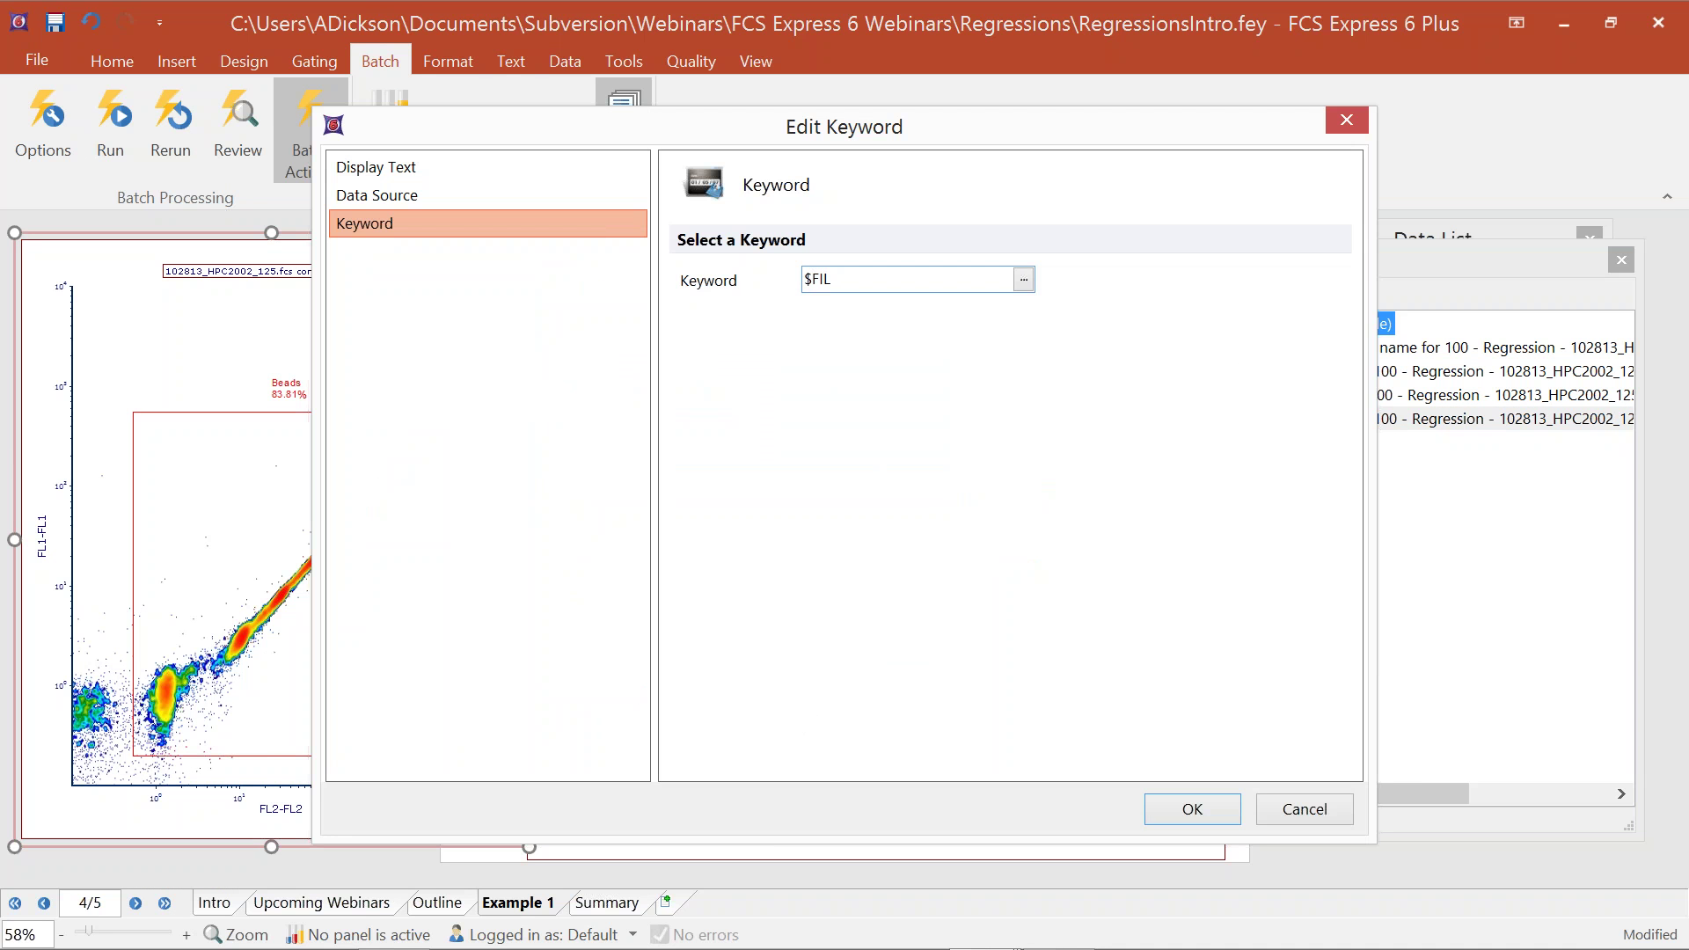
Step: Accept the $FIL keyword token and place it above the statistics in the Excel (Column Mode) report
{"action": "left_click", "coordinate": [1034, 288]}
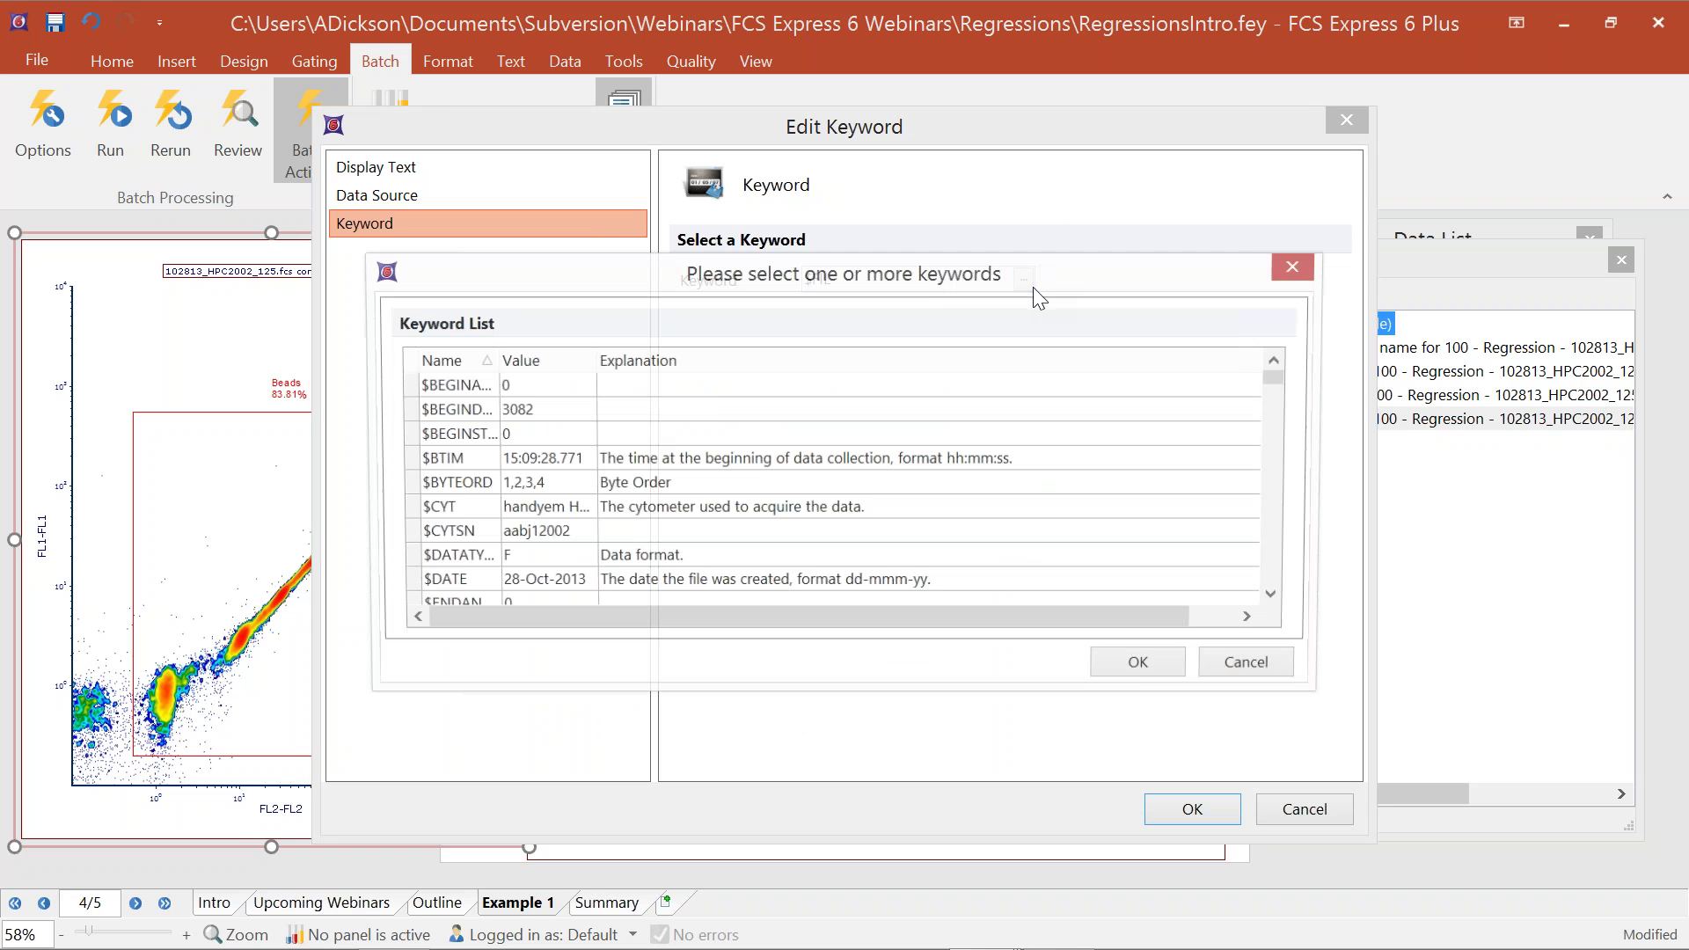
{"action": "left_click", "coordinate": [1279, 564]}
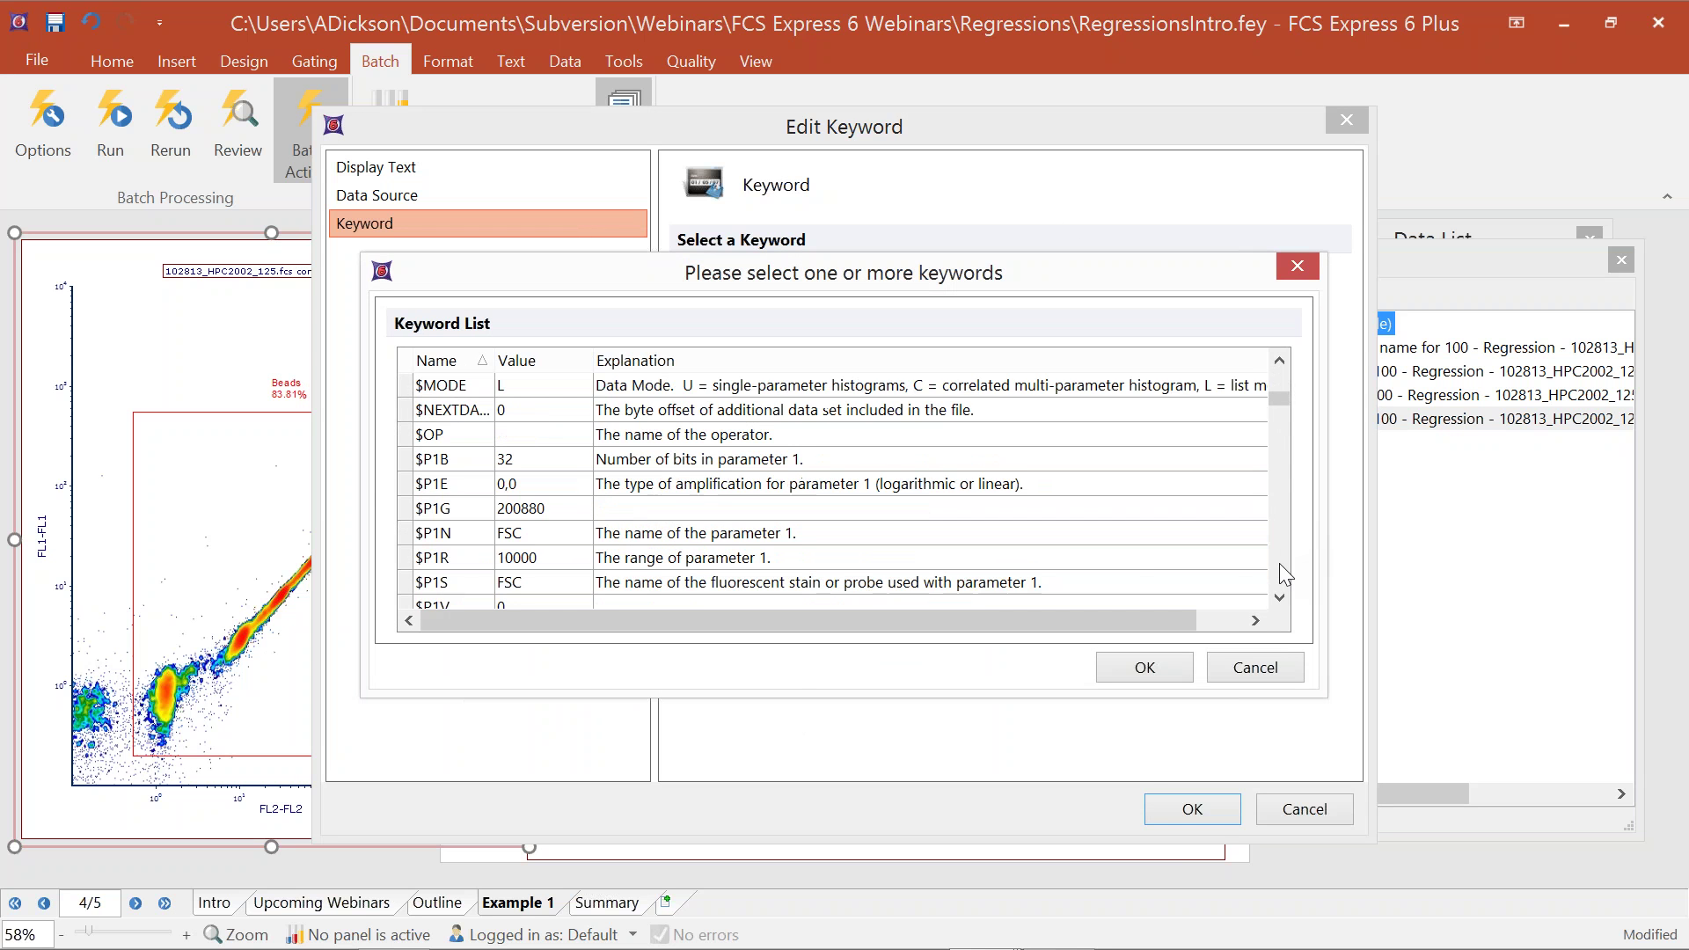
{"action": "left_click", "coordinate": [1279, 565]}
{"action": "left_click", "coordinate": [1147, 671]}
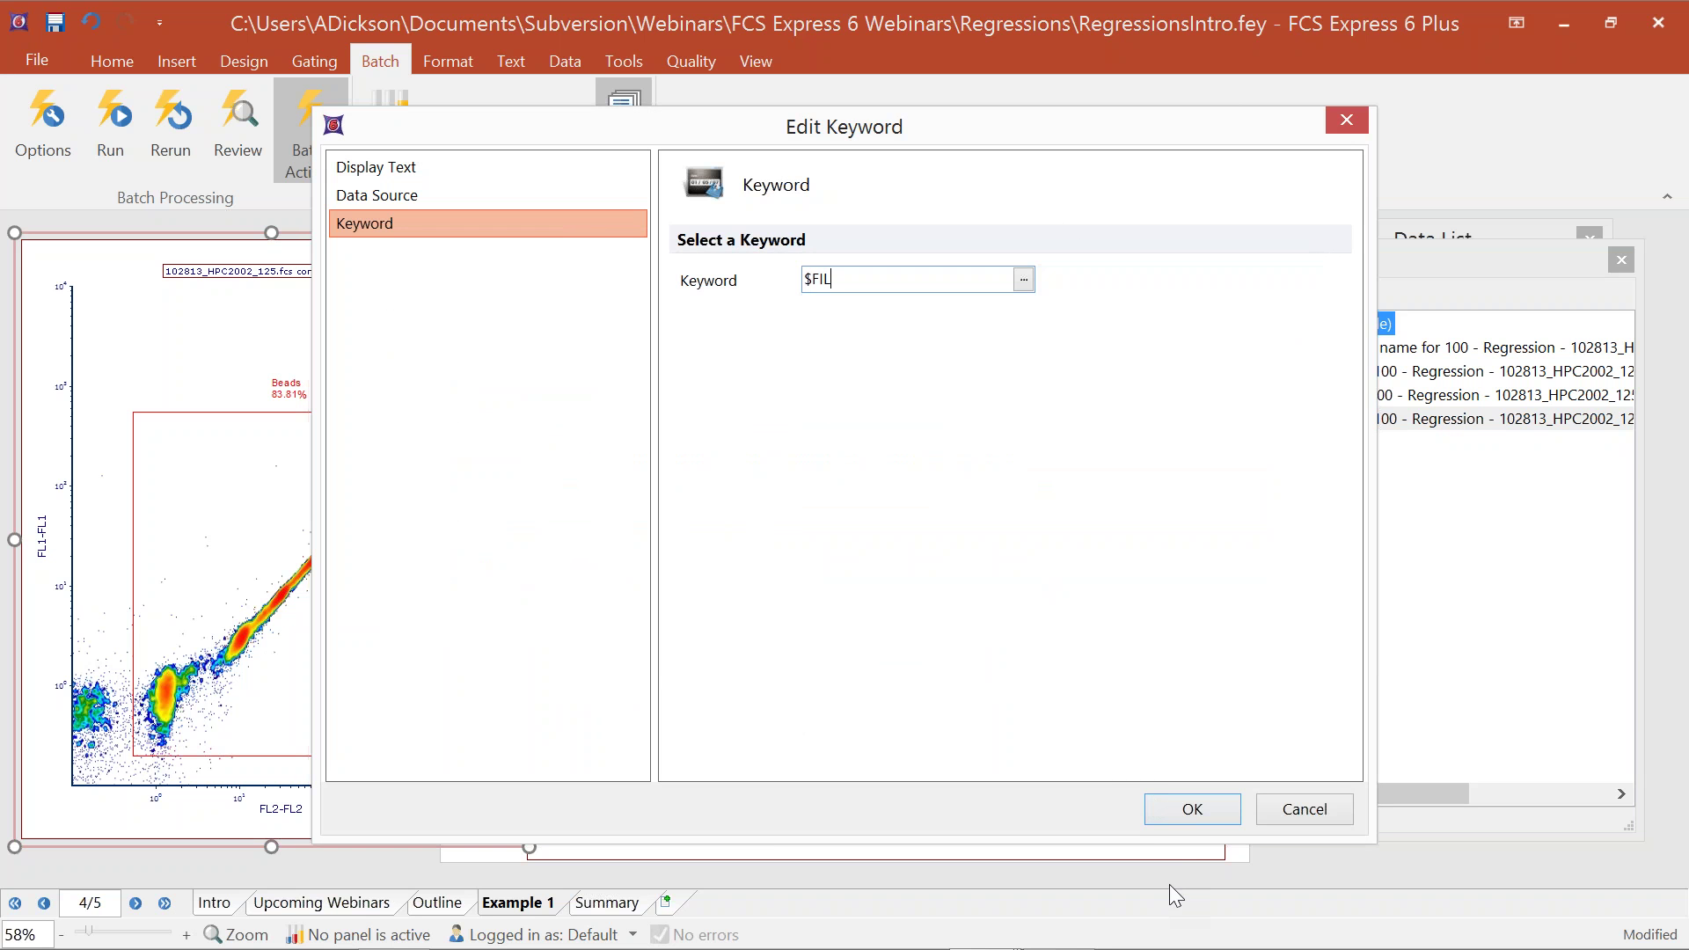
{"action": "left_click", "coordinate": [1180, 812]}
{"action": "left_click_drag", "start_coordinate": [1415, 452], "coordinate": [1302, 342]}
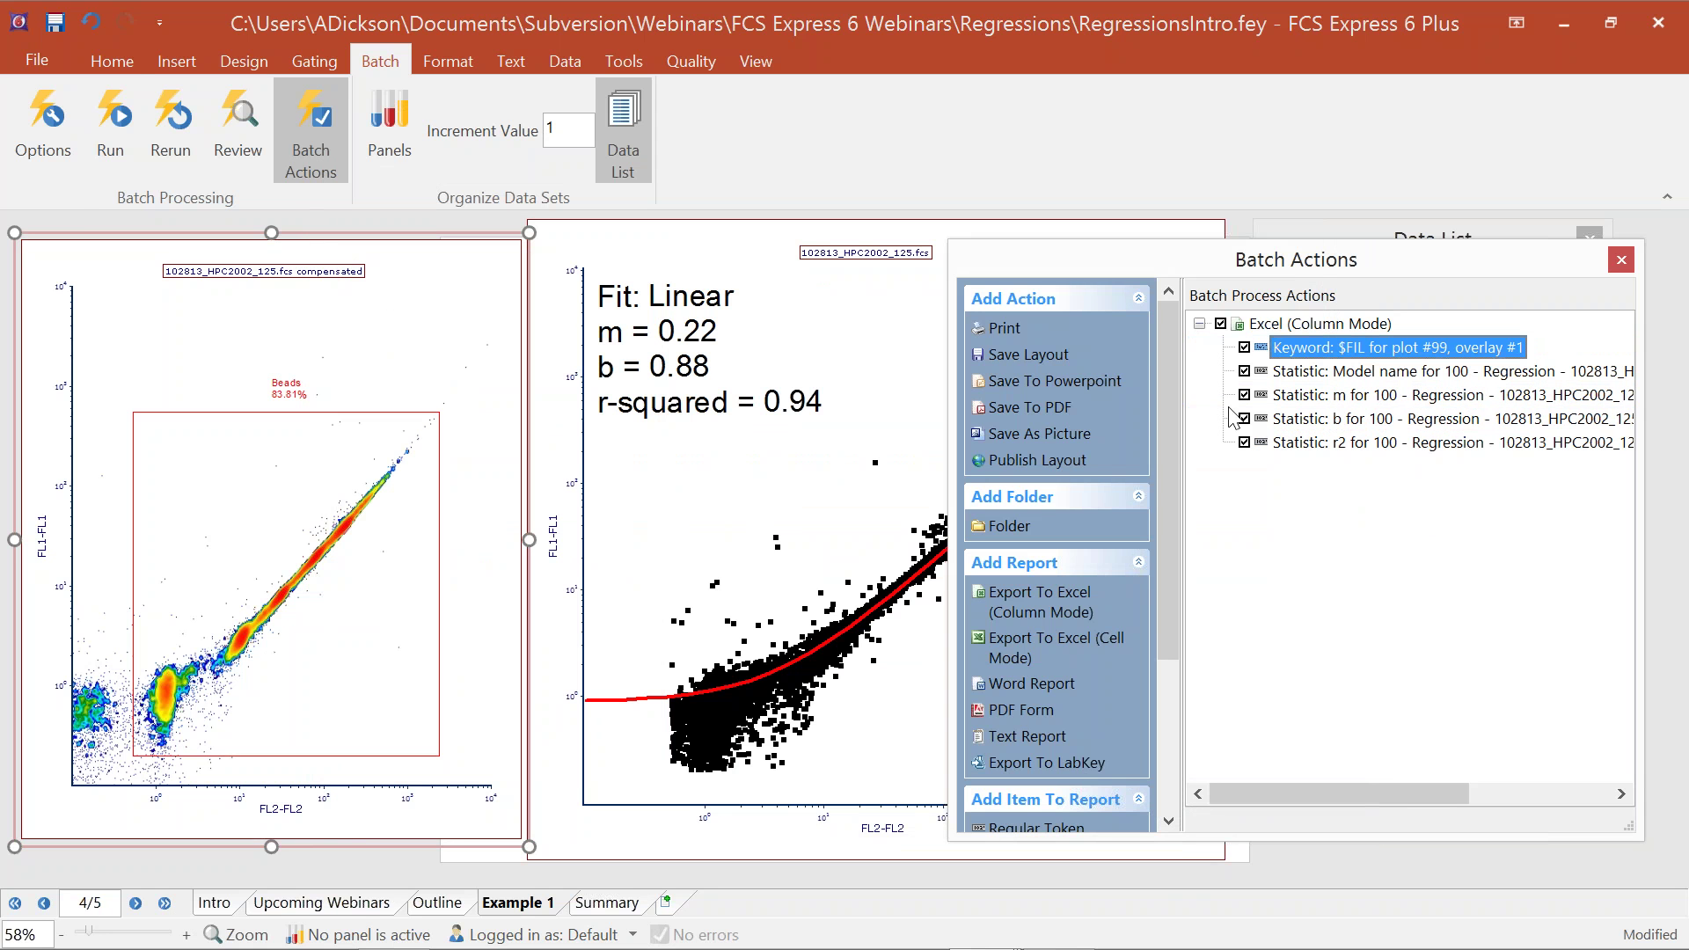
Step: Run the batch process, then minimize the resulting Excel report and close the batch actions
{"action": "left_click", "coordinate": [110, 123]}
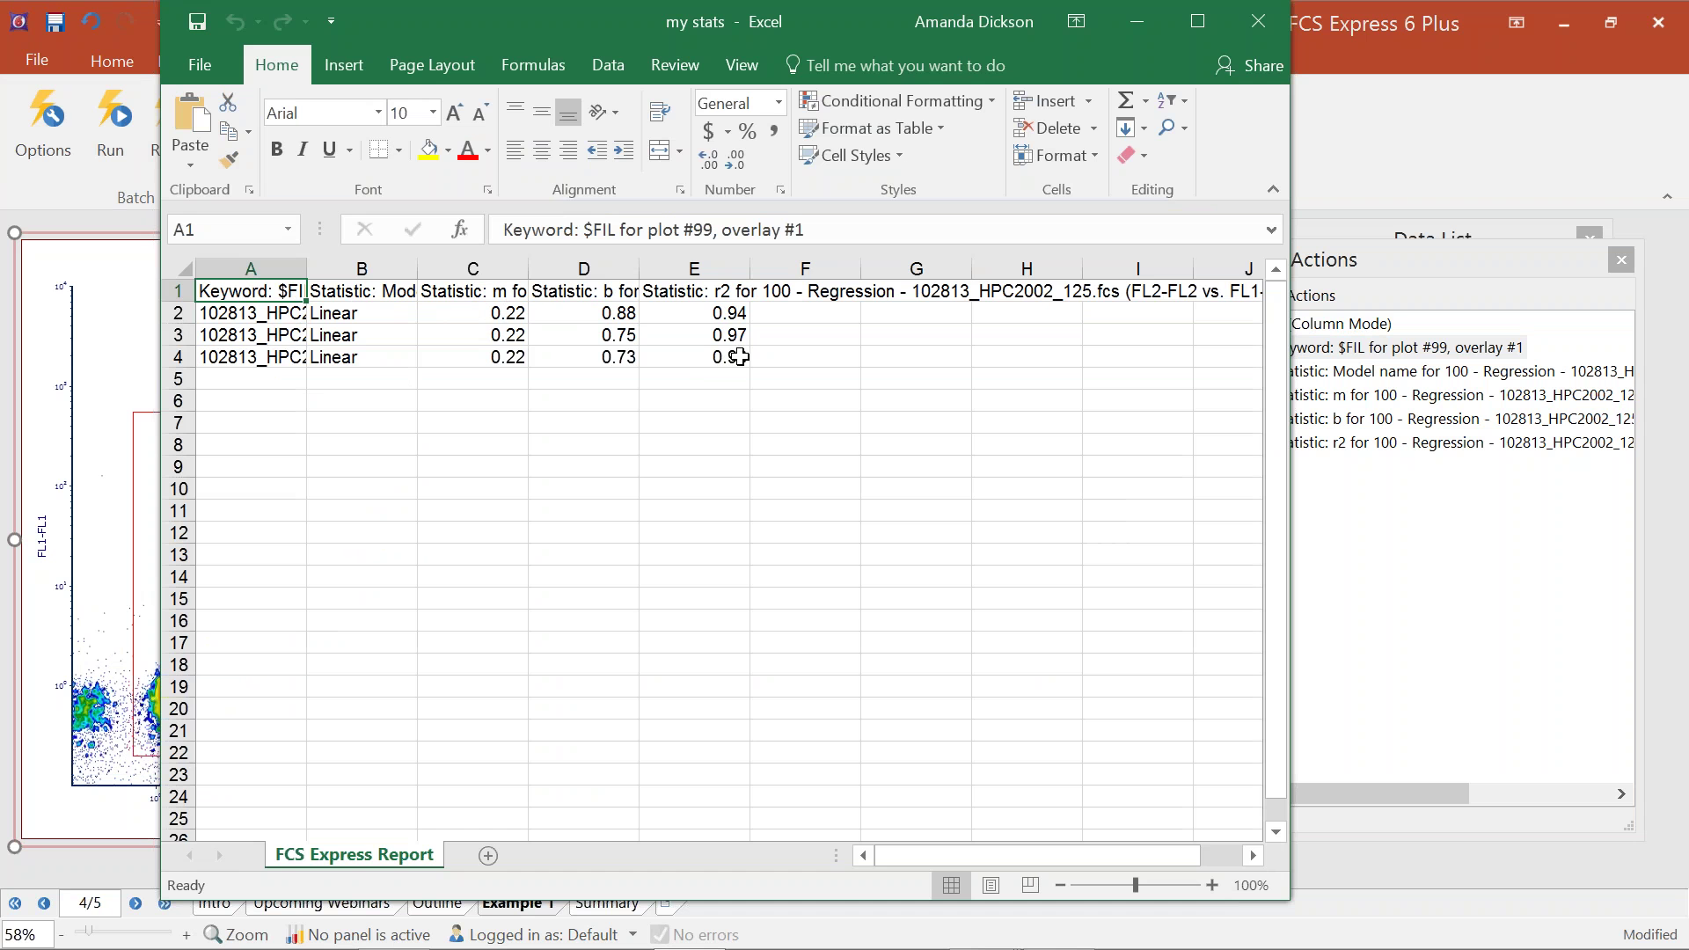
{"action": "left_click", "coordinate": [1149, 17]}
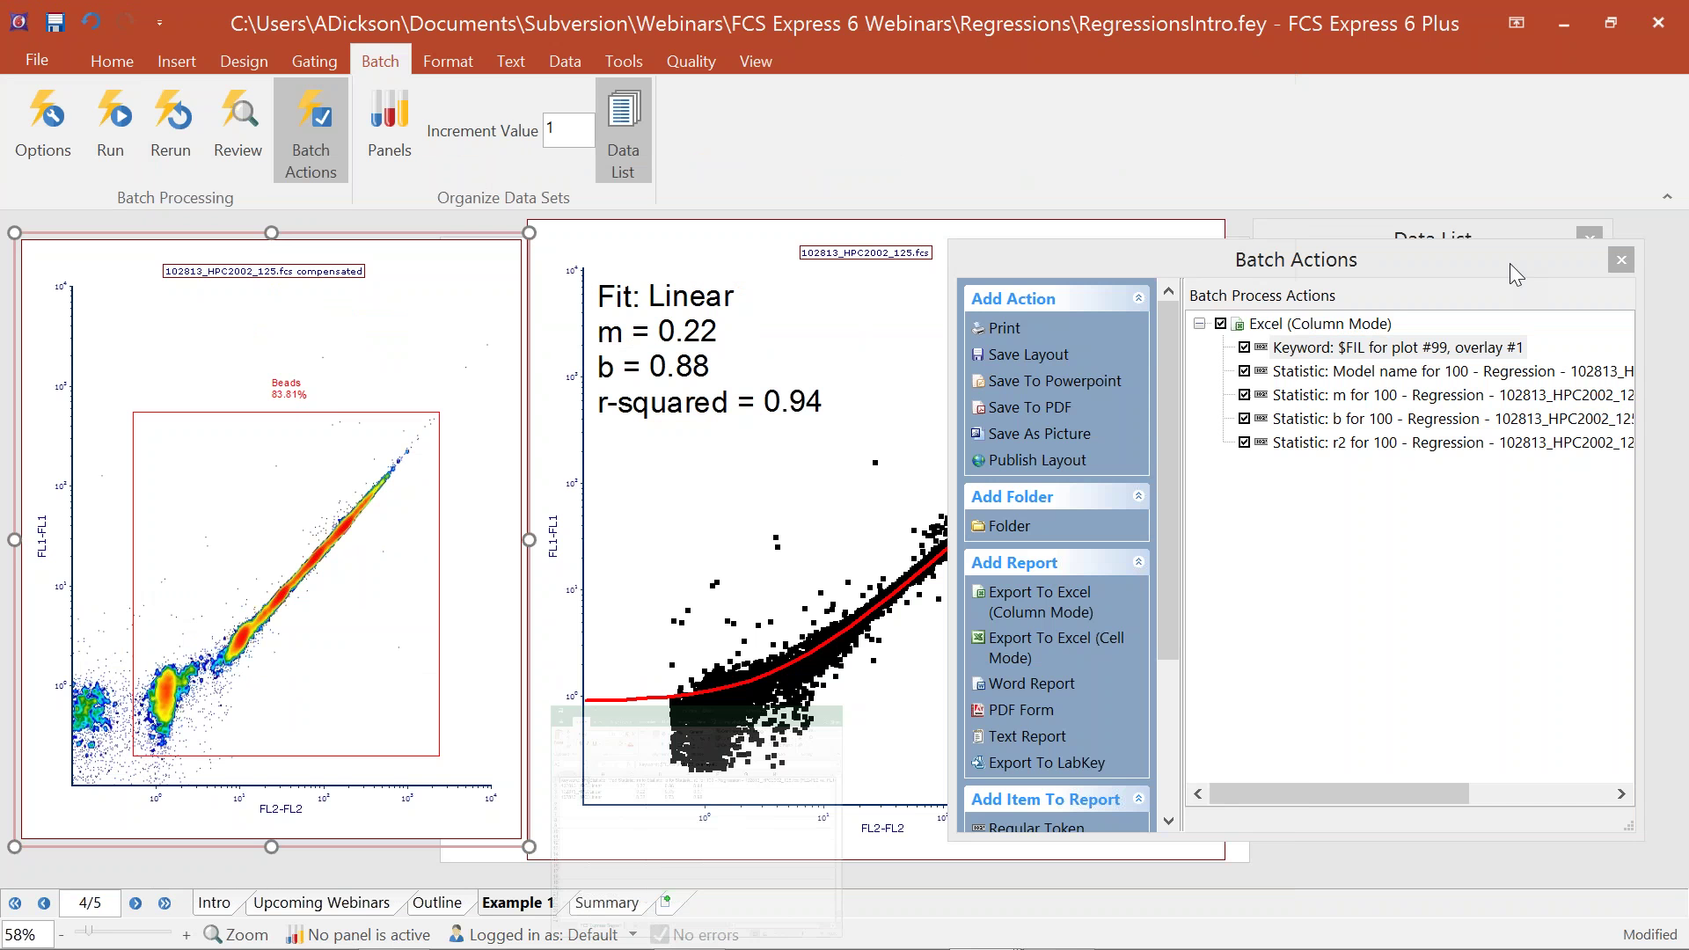
{"action": "left_click", "coordinate": [1619, 259]}
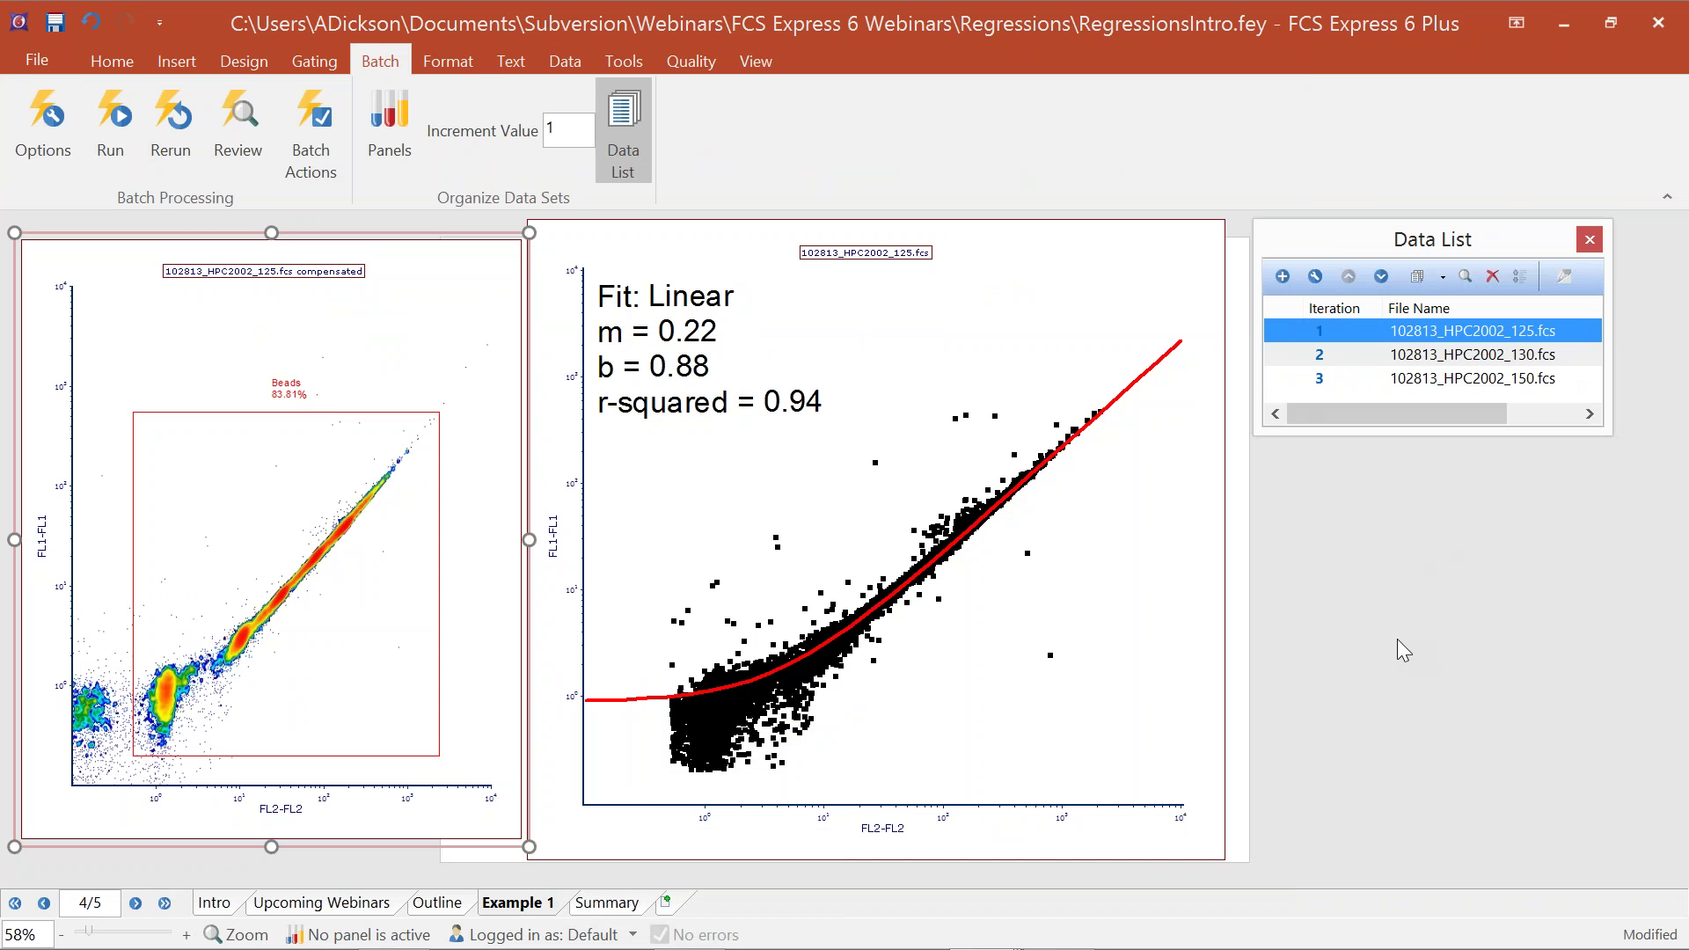
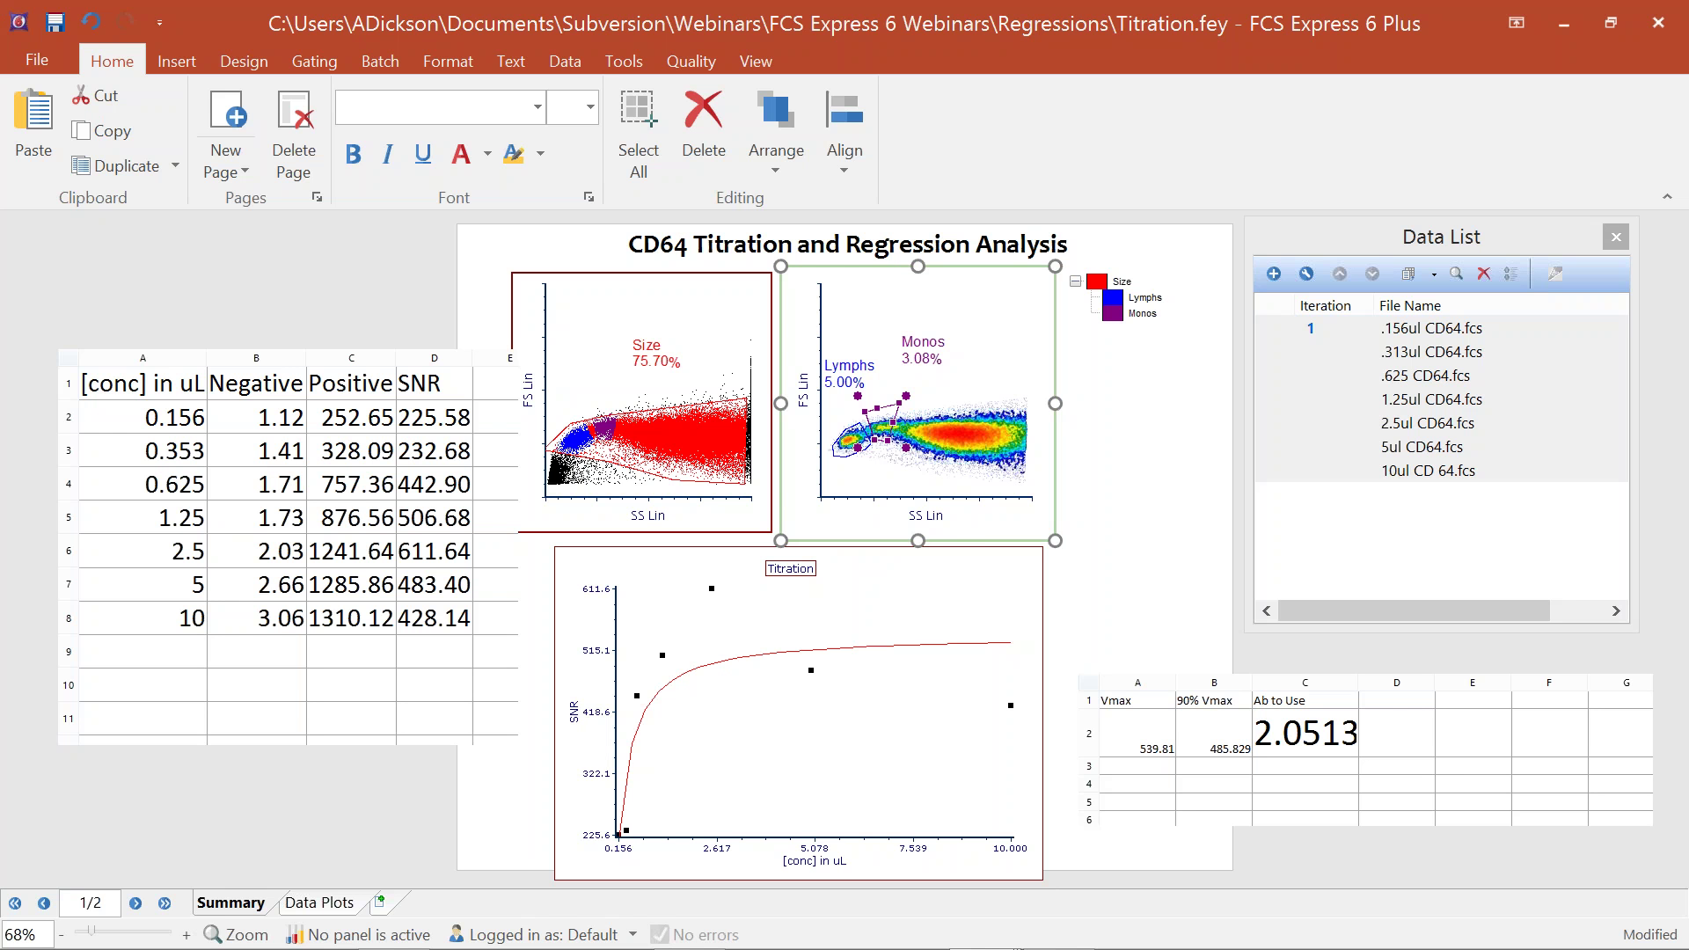
Step: Export the layout as the PowerPoint presentation Titration.pptx on the Desktop, hiding off-page objects and opening the presentation after saving
{"action": "left_click", "coordinate": [1171, 489]}
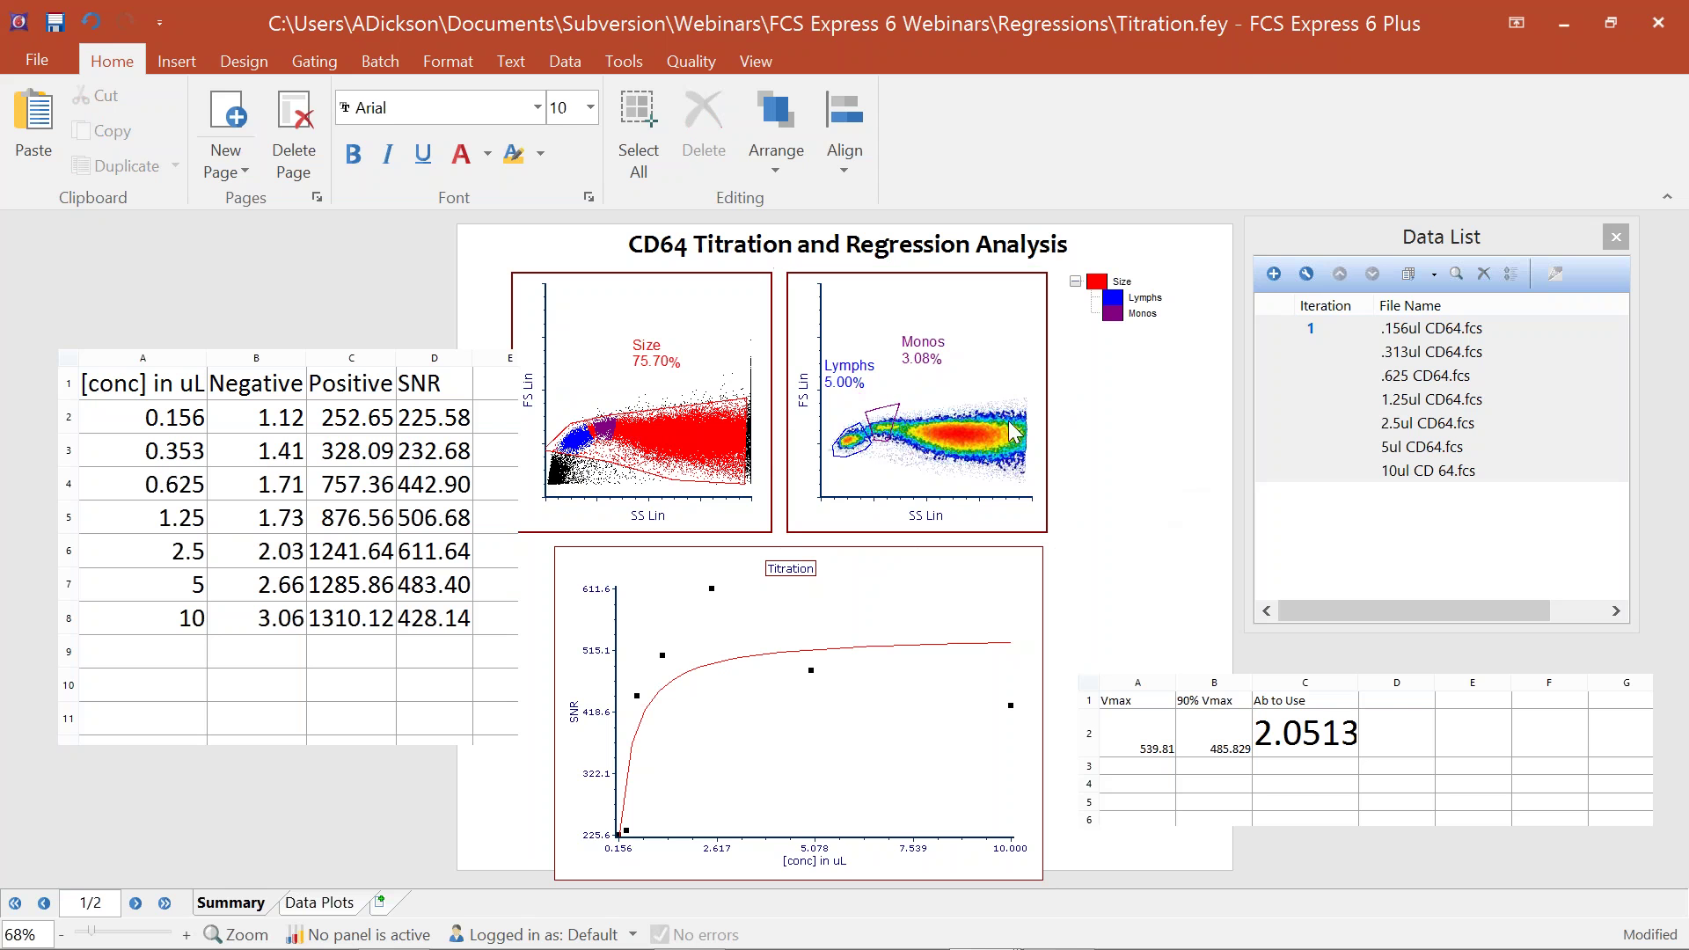
{"action": "left_click", "coordinate": [37, 61]}
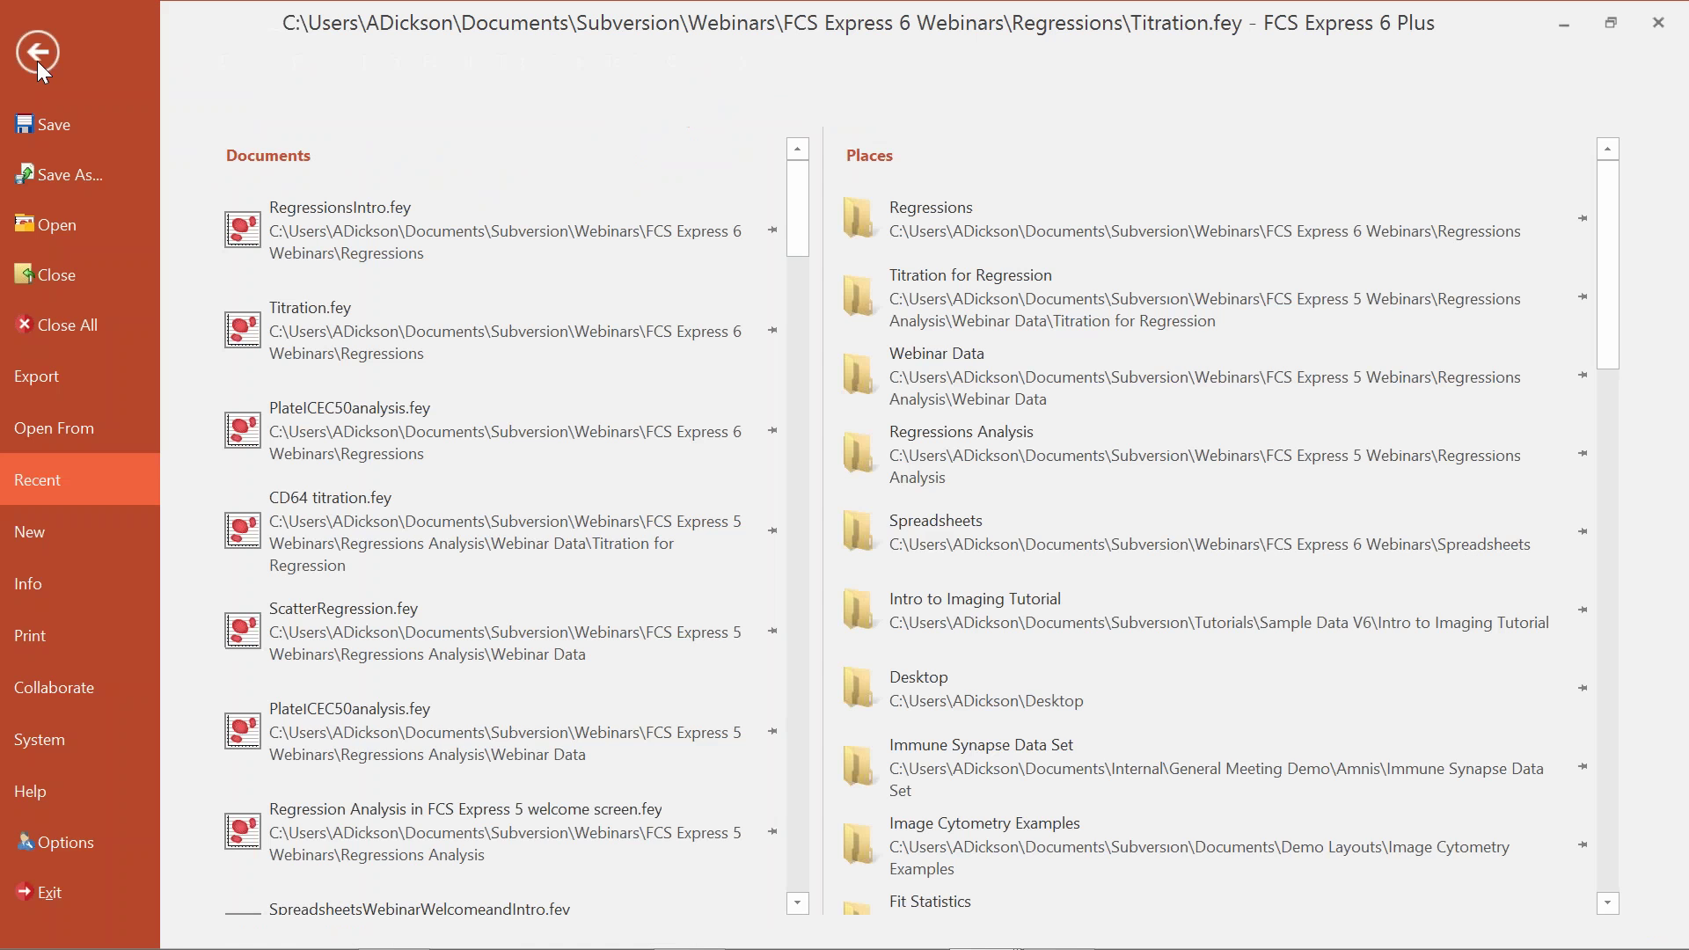
{"action": "left_click", "coordinate": [53, 376]}
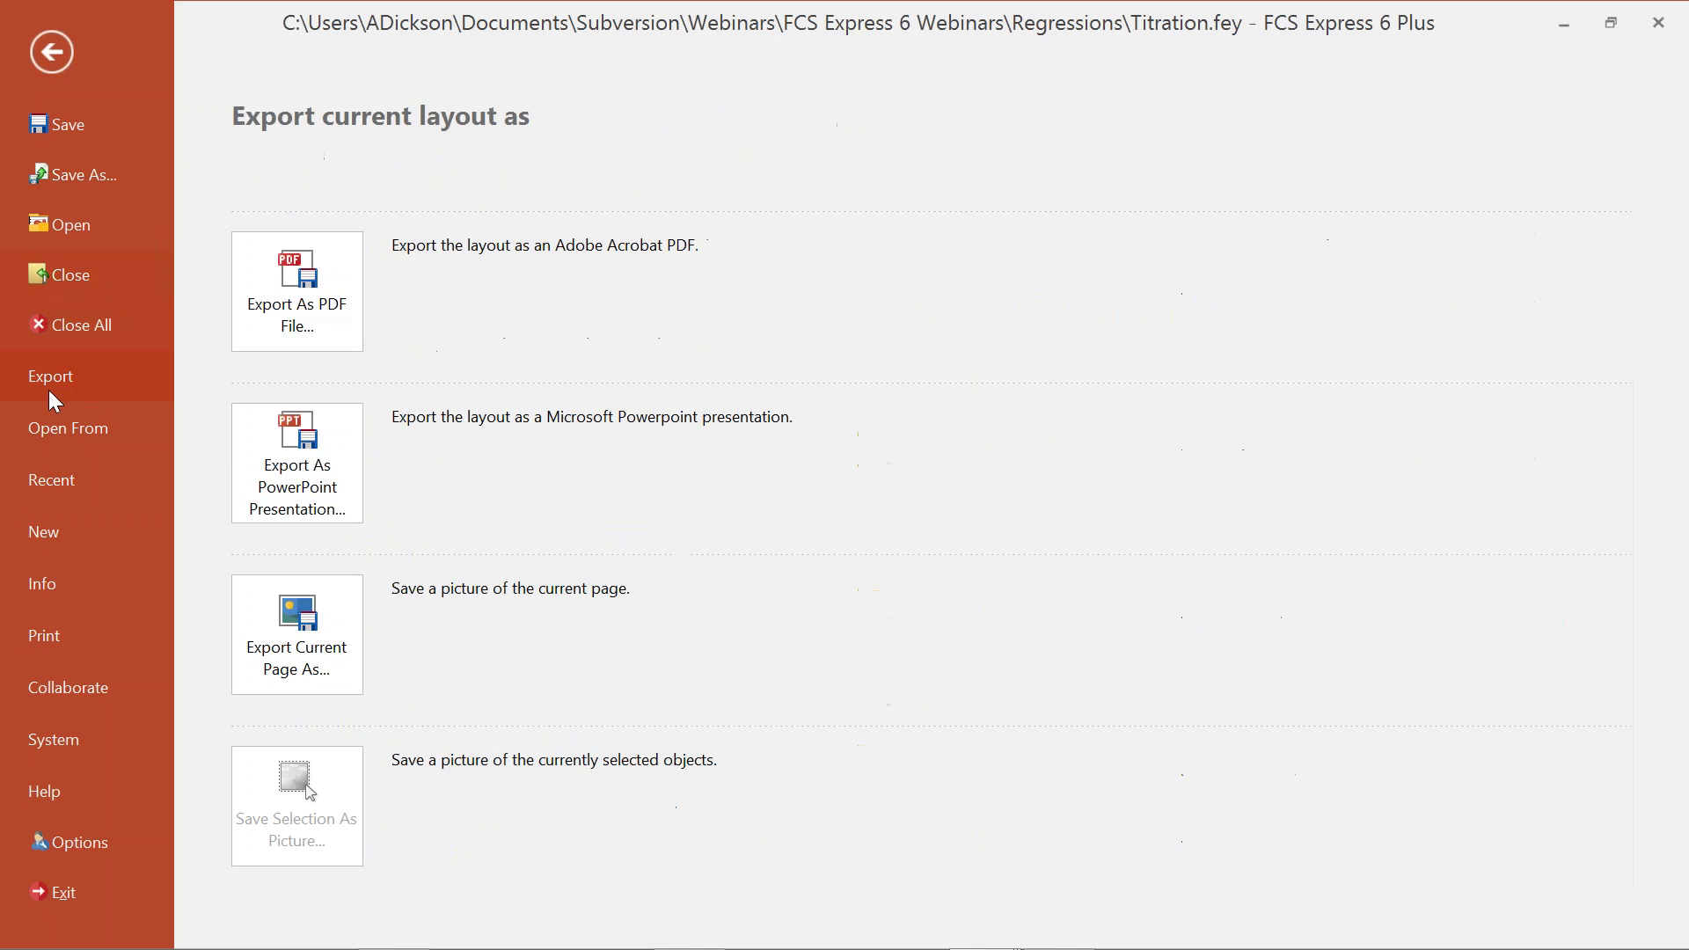
{"action": "left_click", "coordinate": [319, 493]}
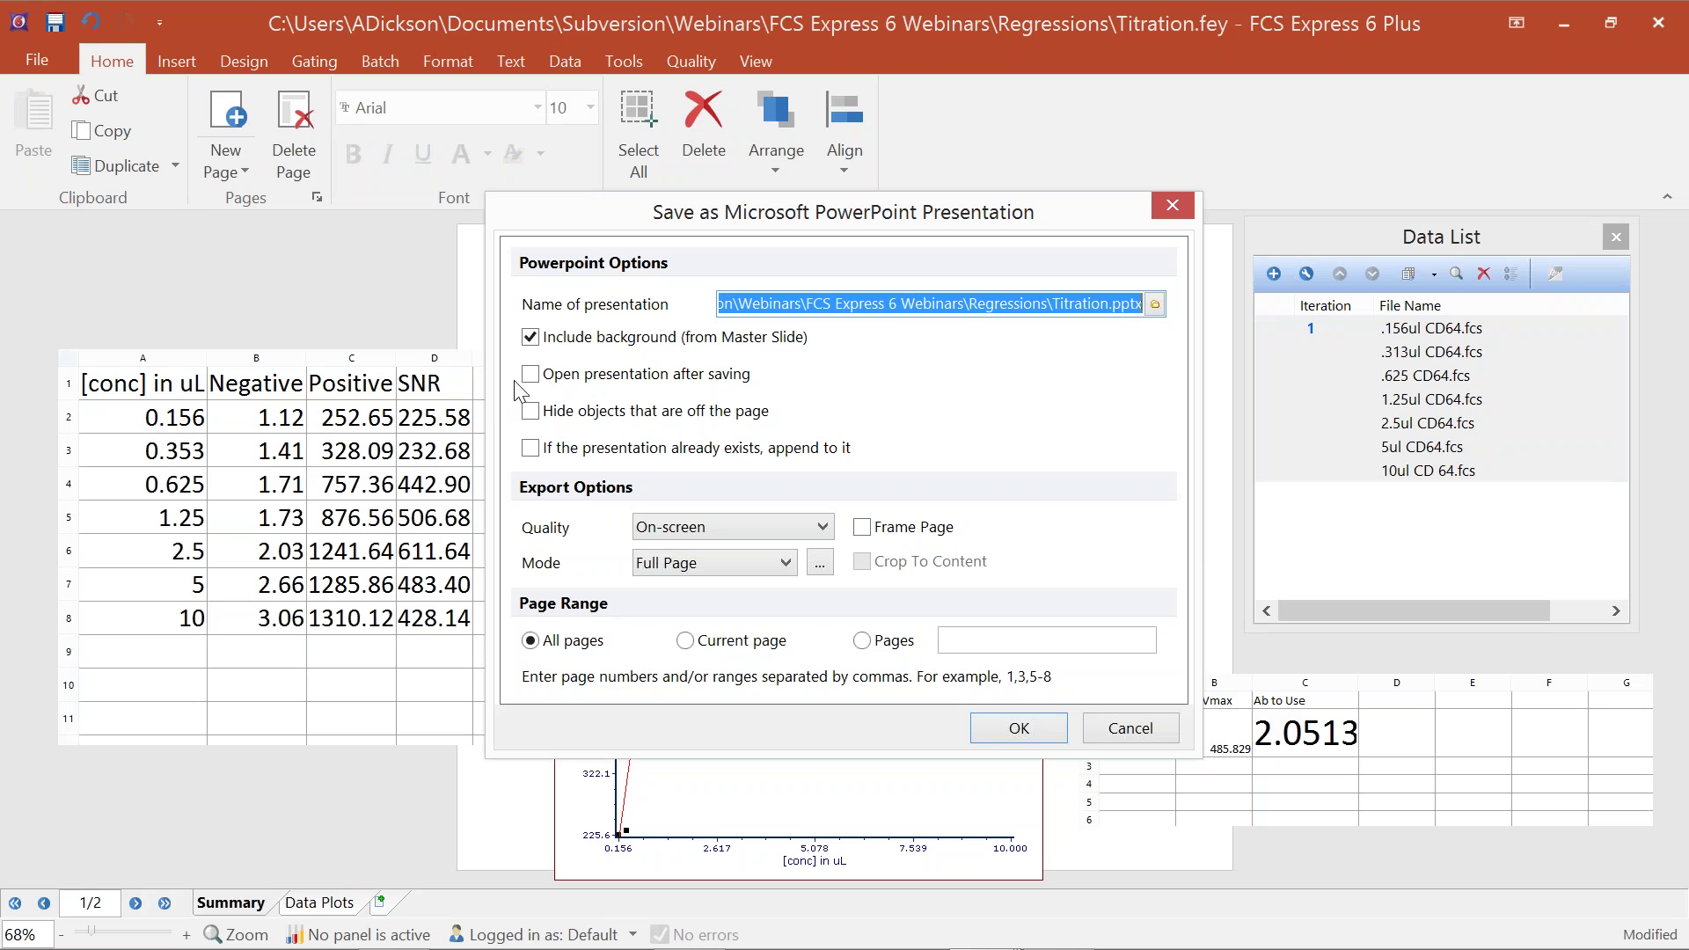
{"action": "left_click", "coordinate": [531, 377]}
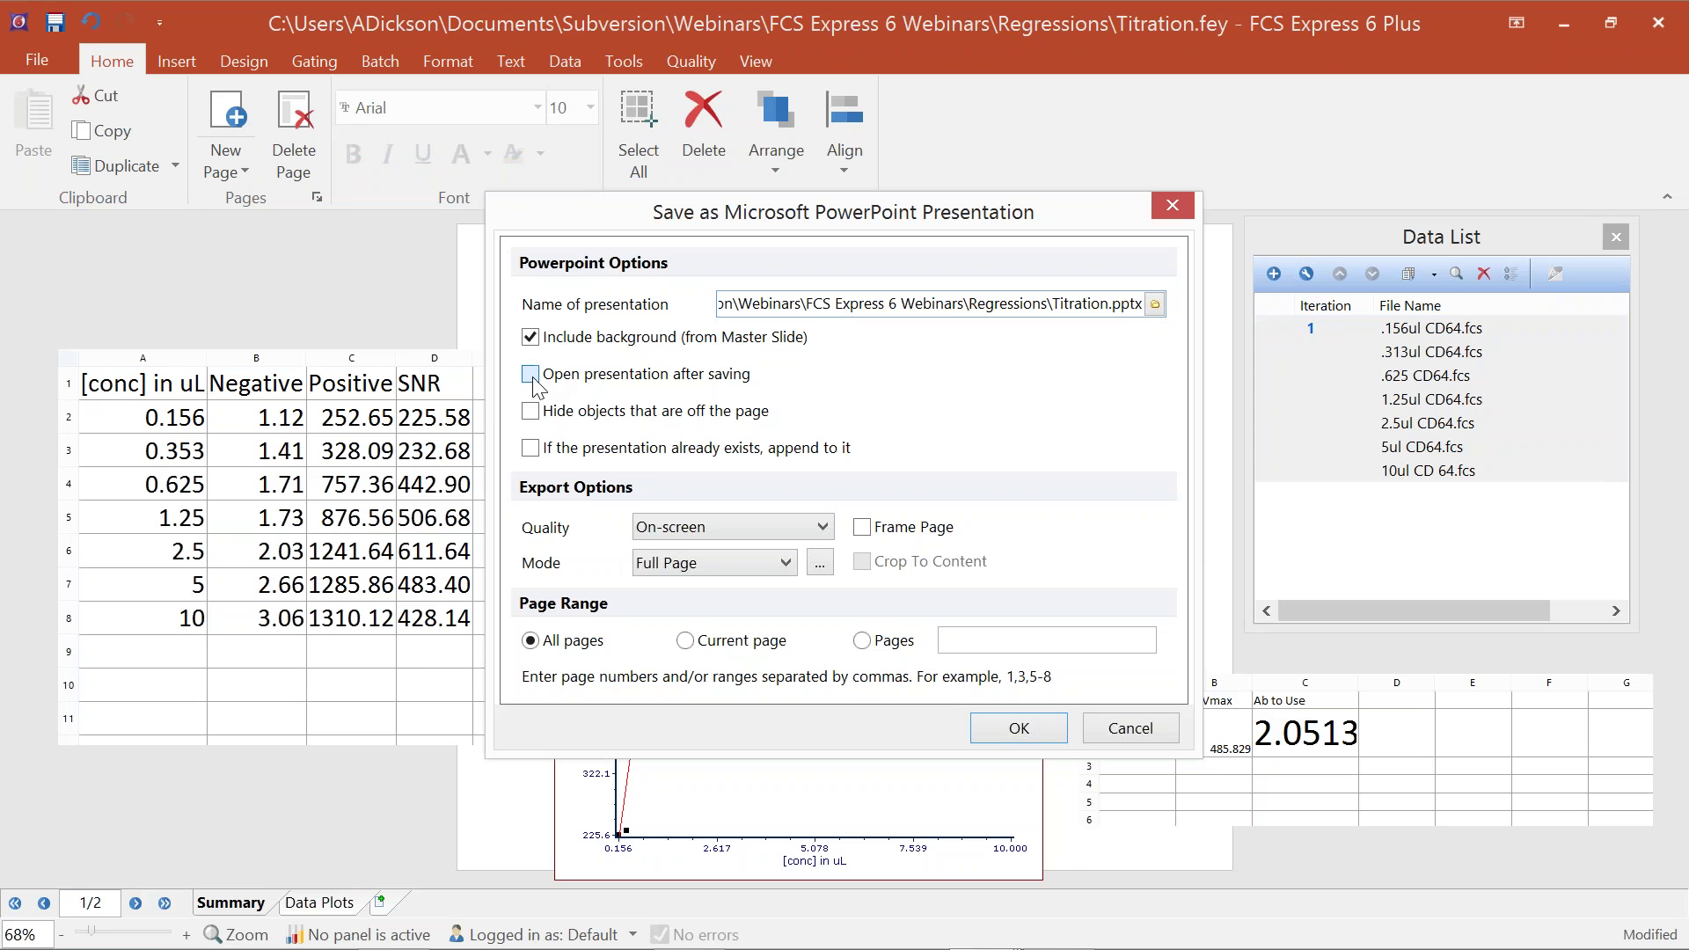
{"action": "left_click", "coordinate": [1155, 305]}
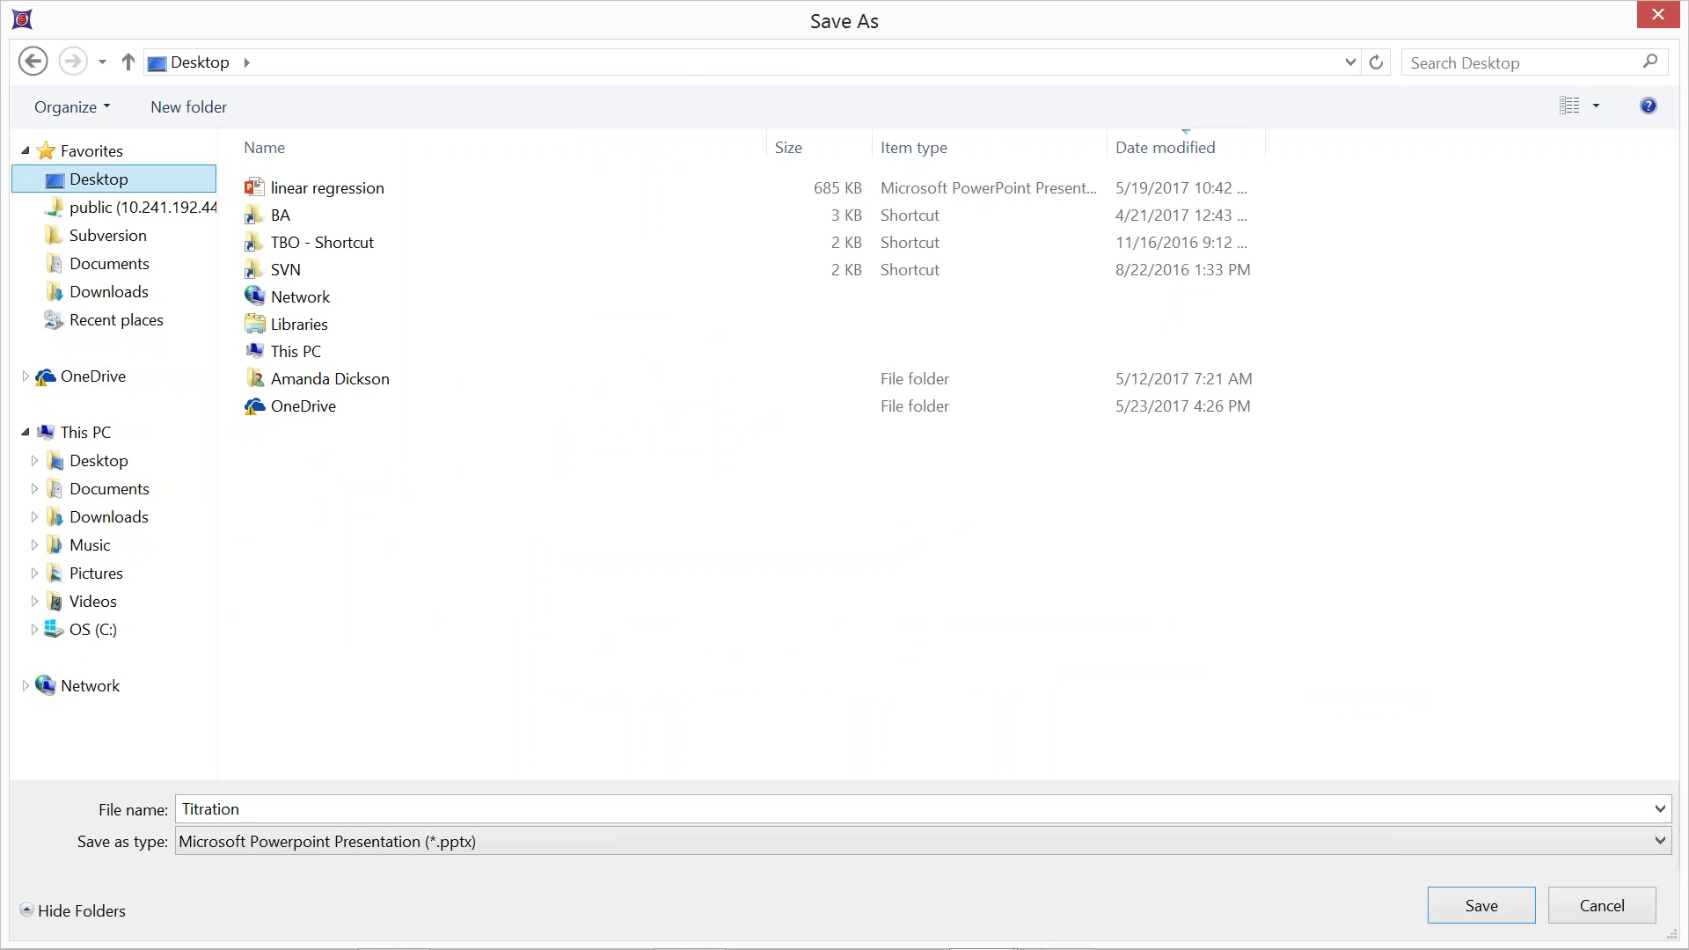
{"action": "left_click", "coordinate": [1521, 899]}
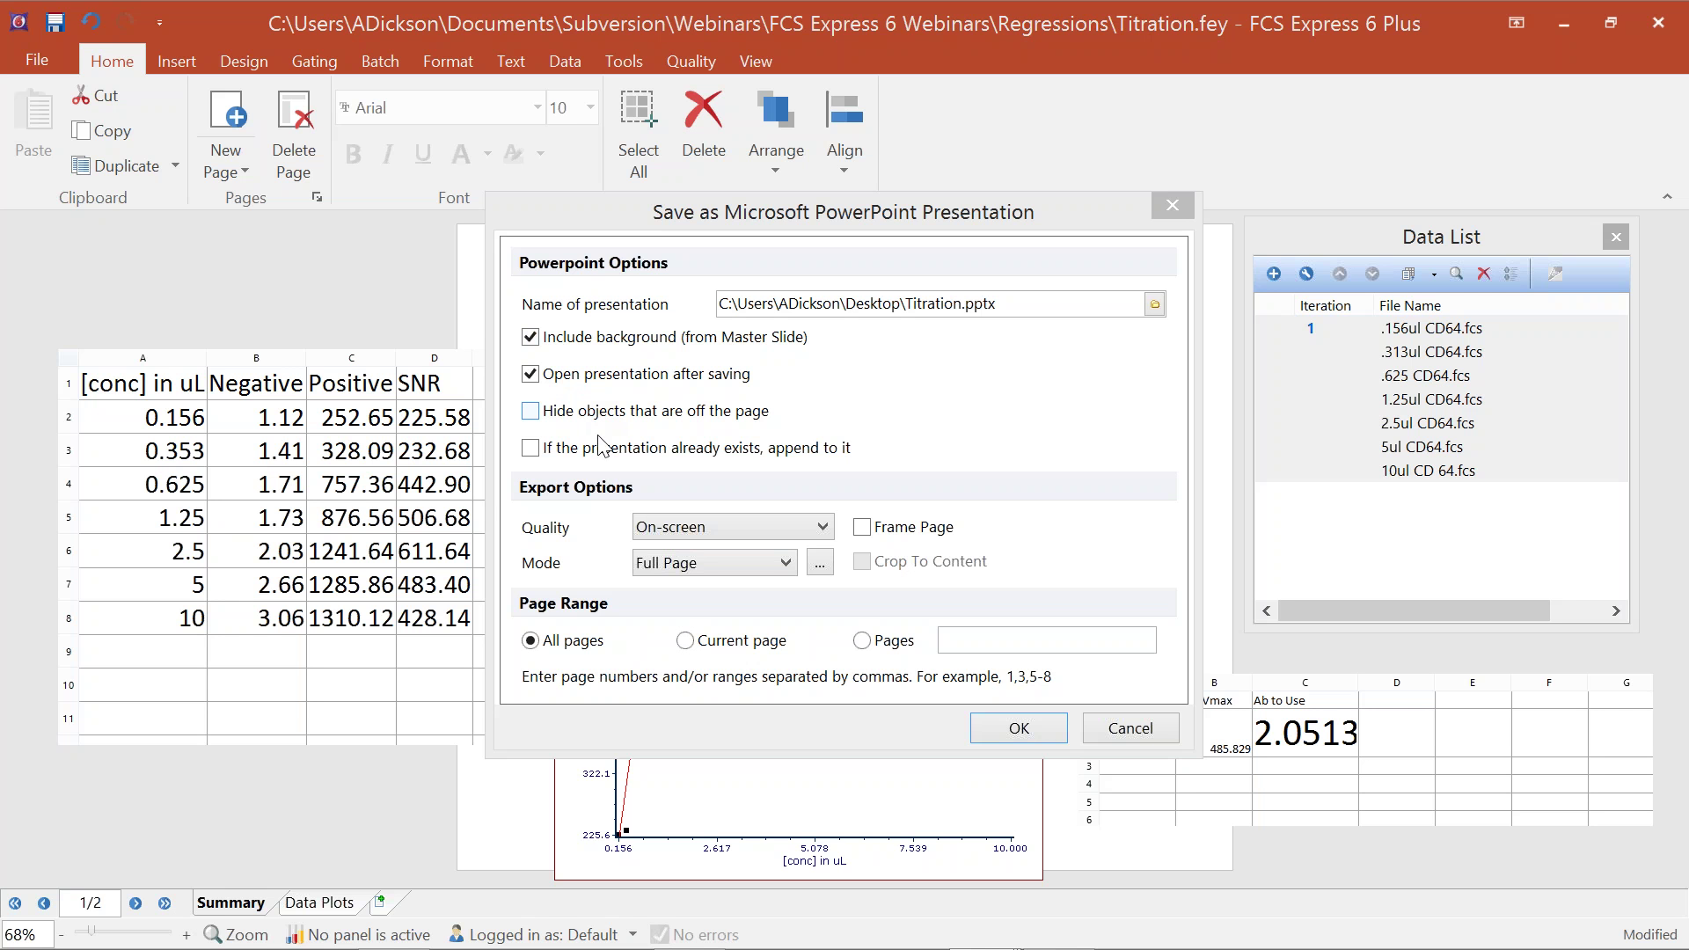
{"action": "left_click", "coordinate": [564, 422]}
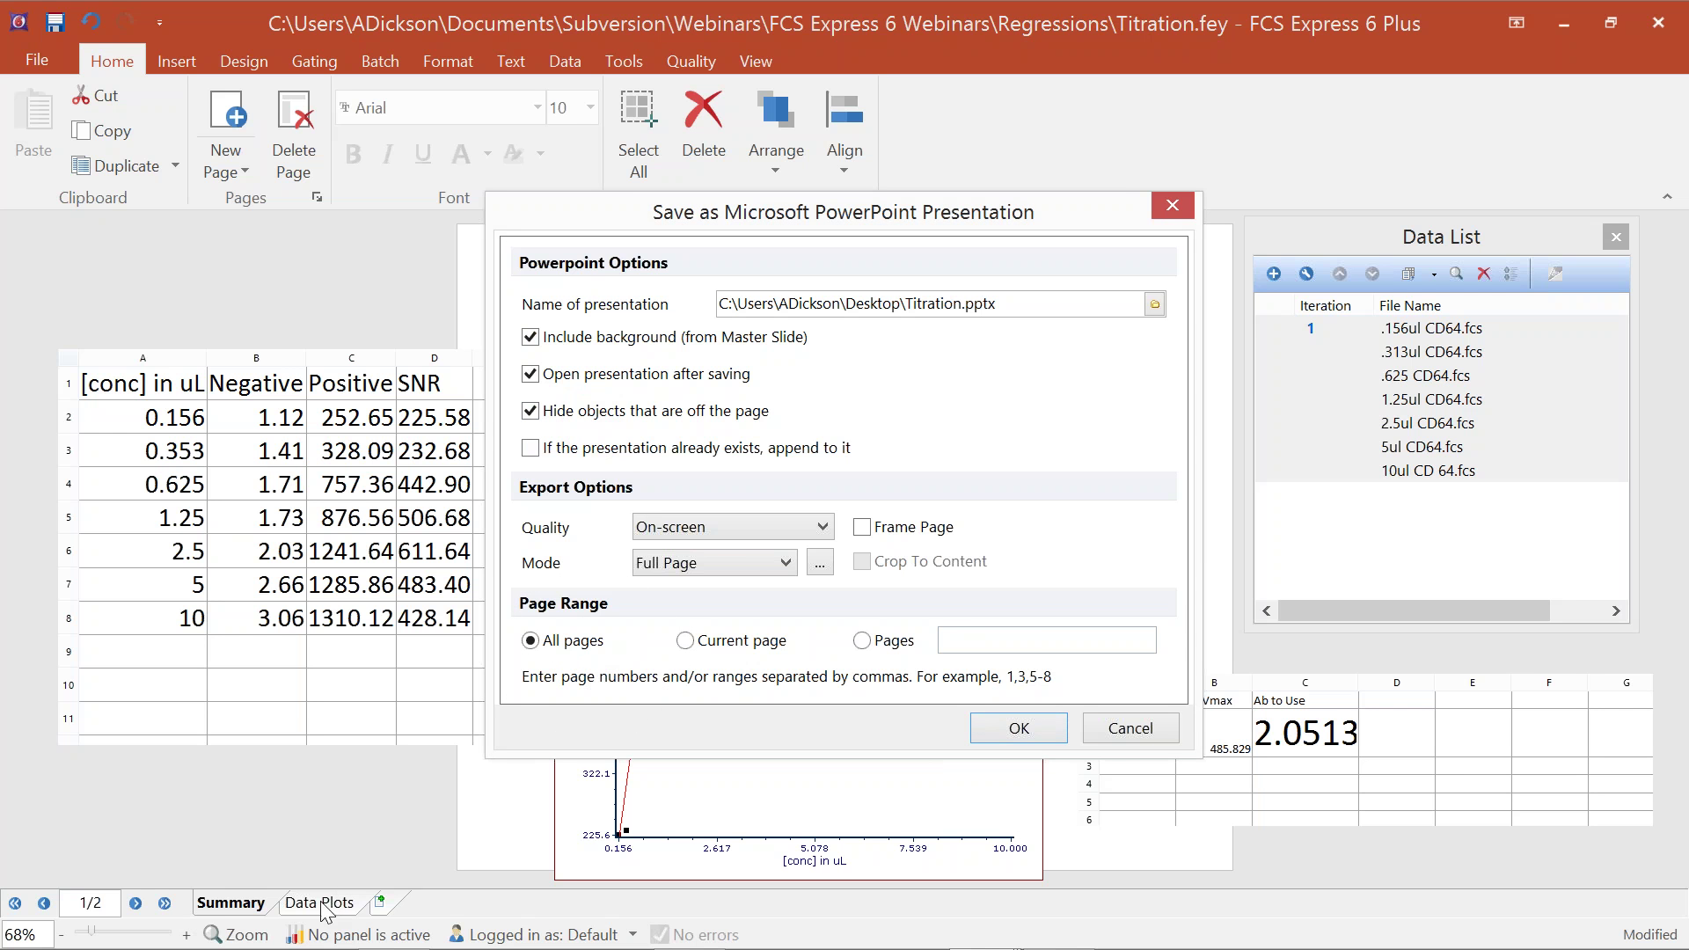
{"action": "left_click", "coordinate": [1019, 729]}
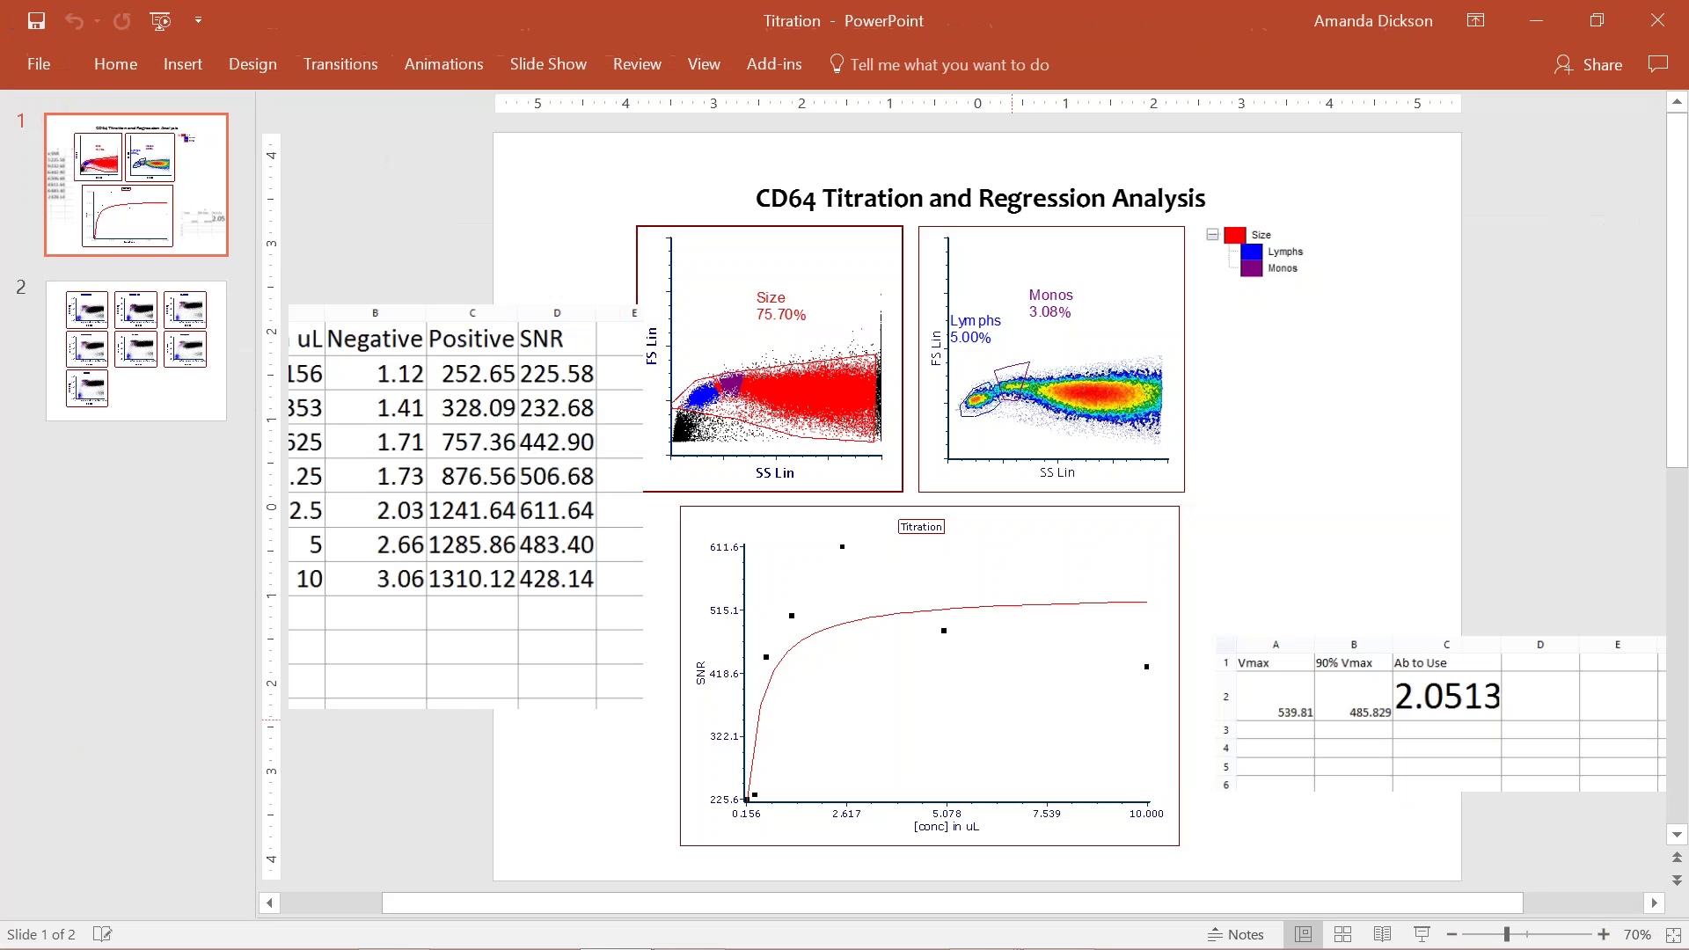
Step: Move the concentration and SNR table picture to the right of the plots on slide 1 and view the second slide
{"action": "left_click", "coordinate": [1267, 678]}
{"action": "left_click", "coordinate": [409, 391]}
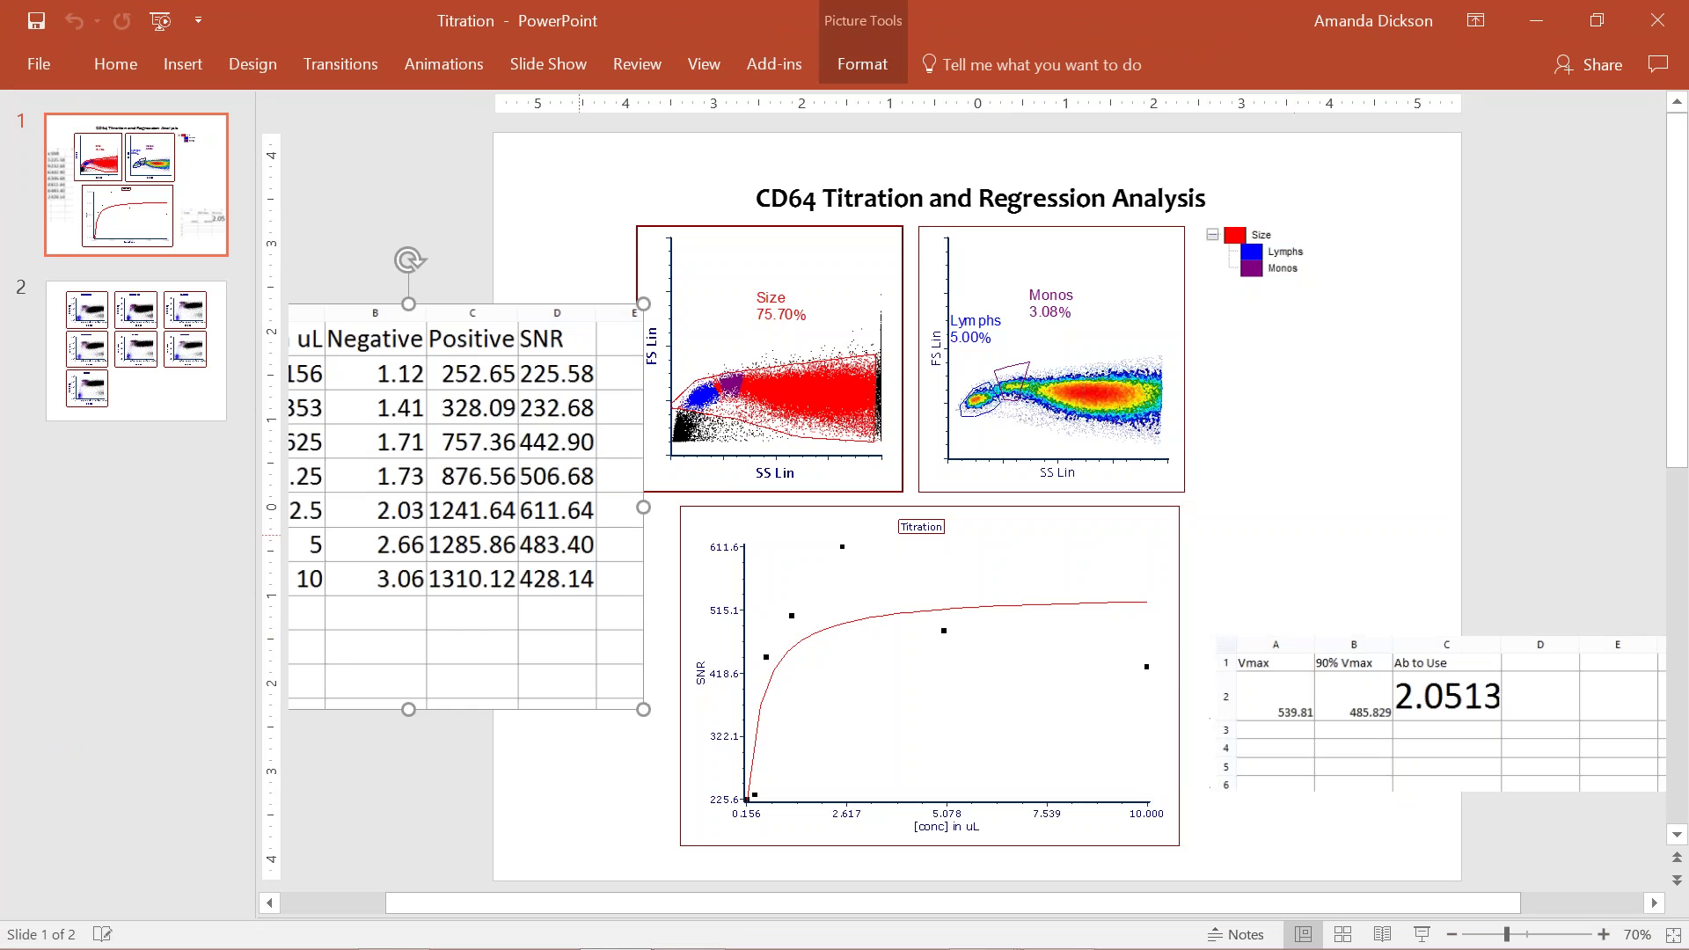
{"action": "left_click_drag", "start_coordinate": [358, 316], "coordinate": [1368, 281]}
{"action": "left_click", "coordinate": [156, 410]}
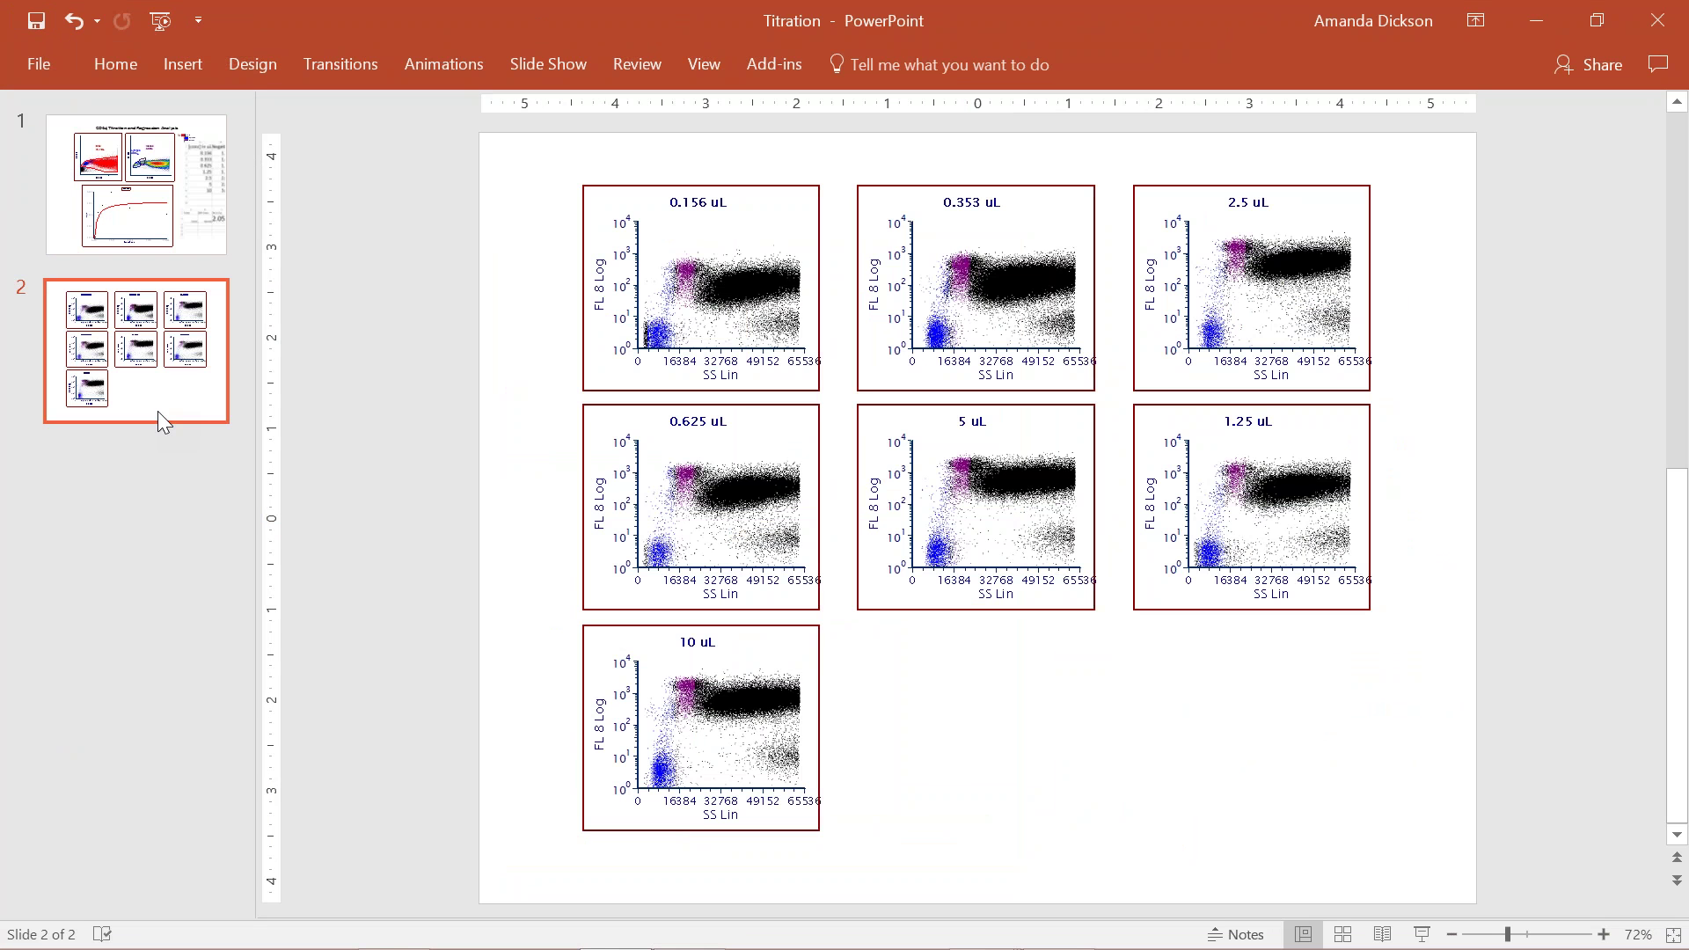
{"action": "left_click", "coordinate": [87, 191]}
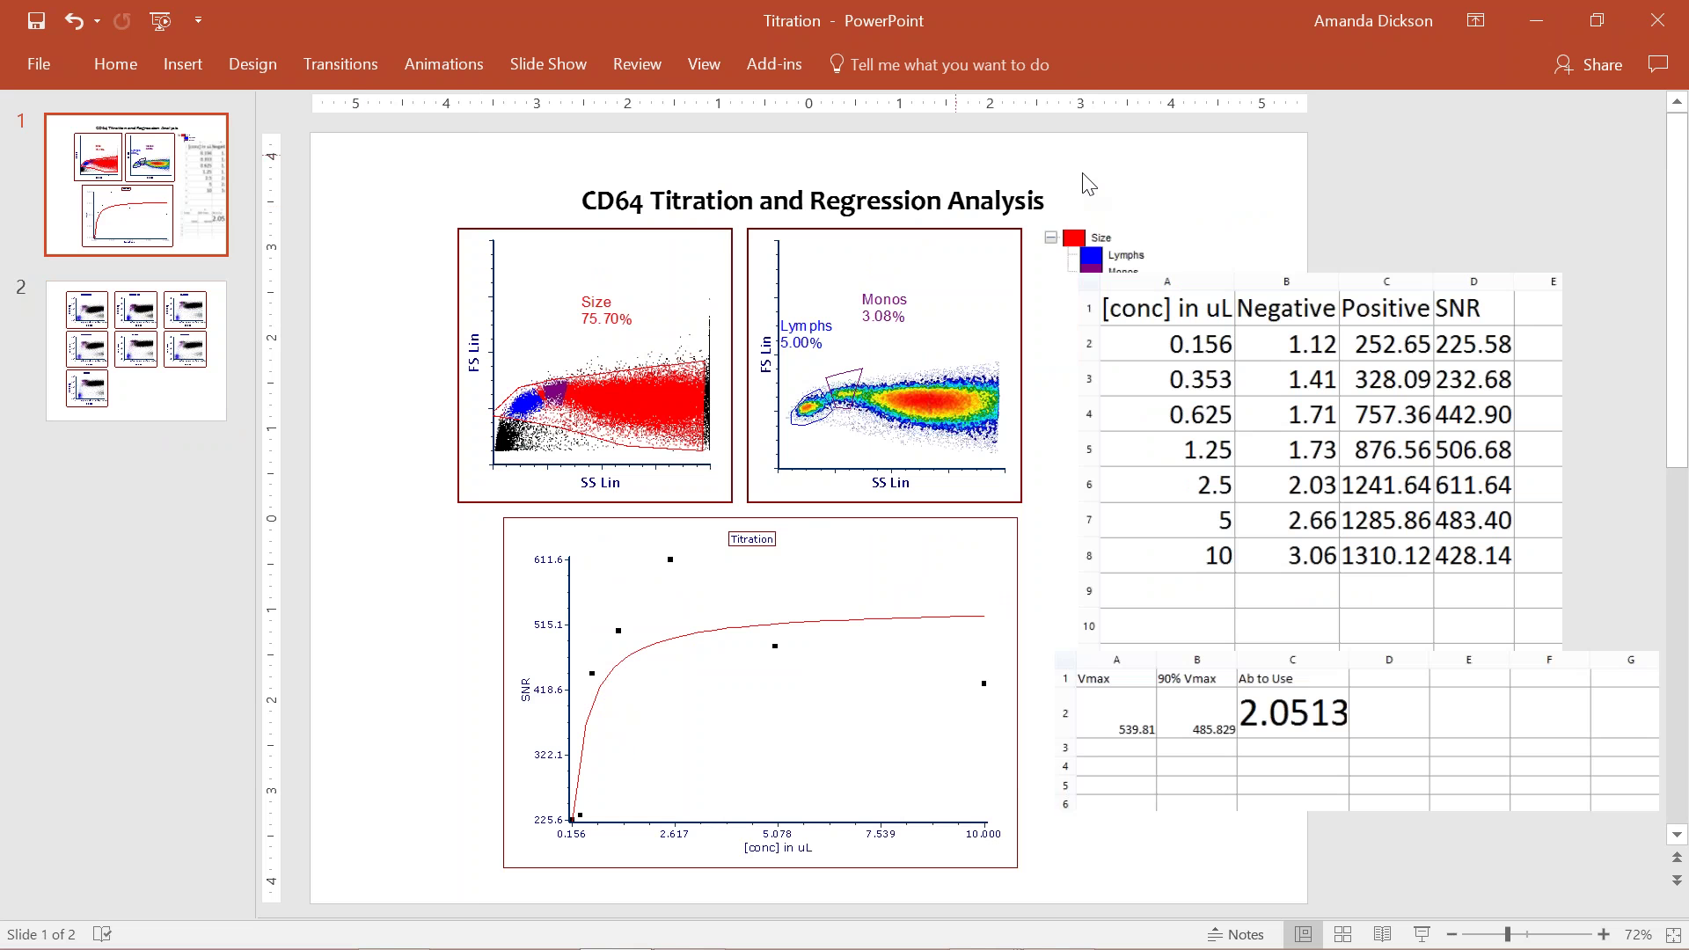
Step: Close the PowerPoint presentation and the Titration.fey layout in FCS Express, discarding the changes in both
{"action": "left_click", "coordinate": [1658, 29]}
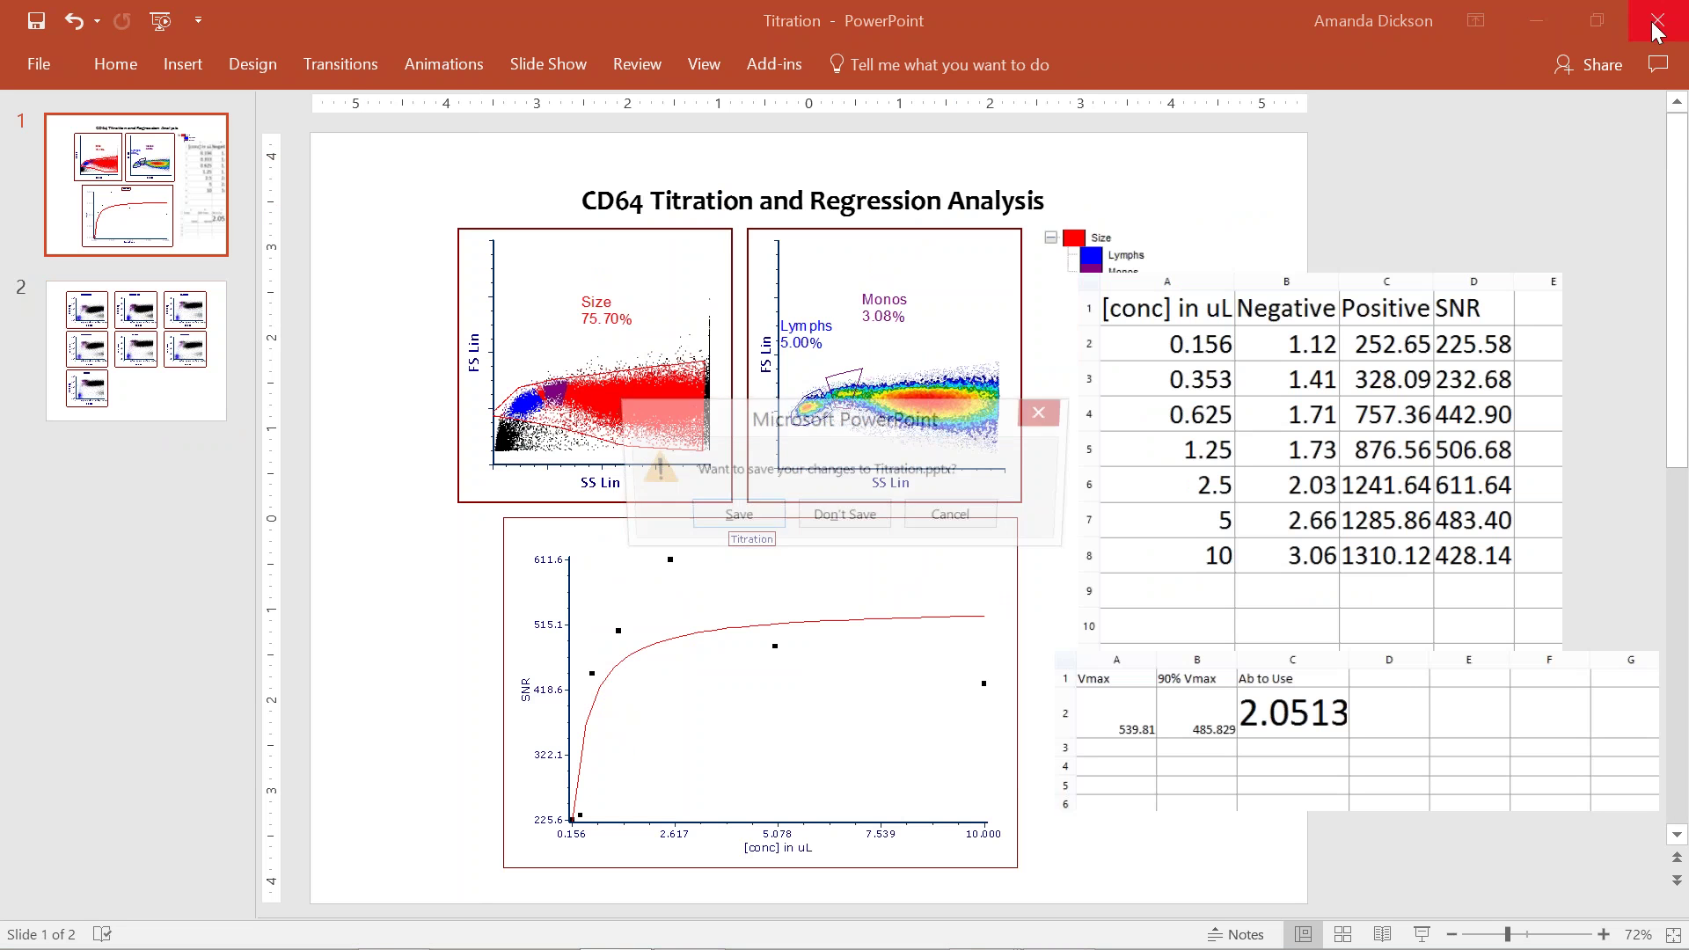
{"action": "left_click", "coordinate": [830, 528]}
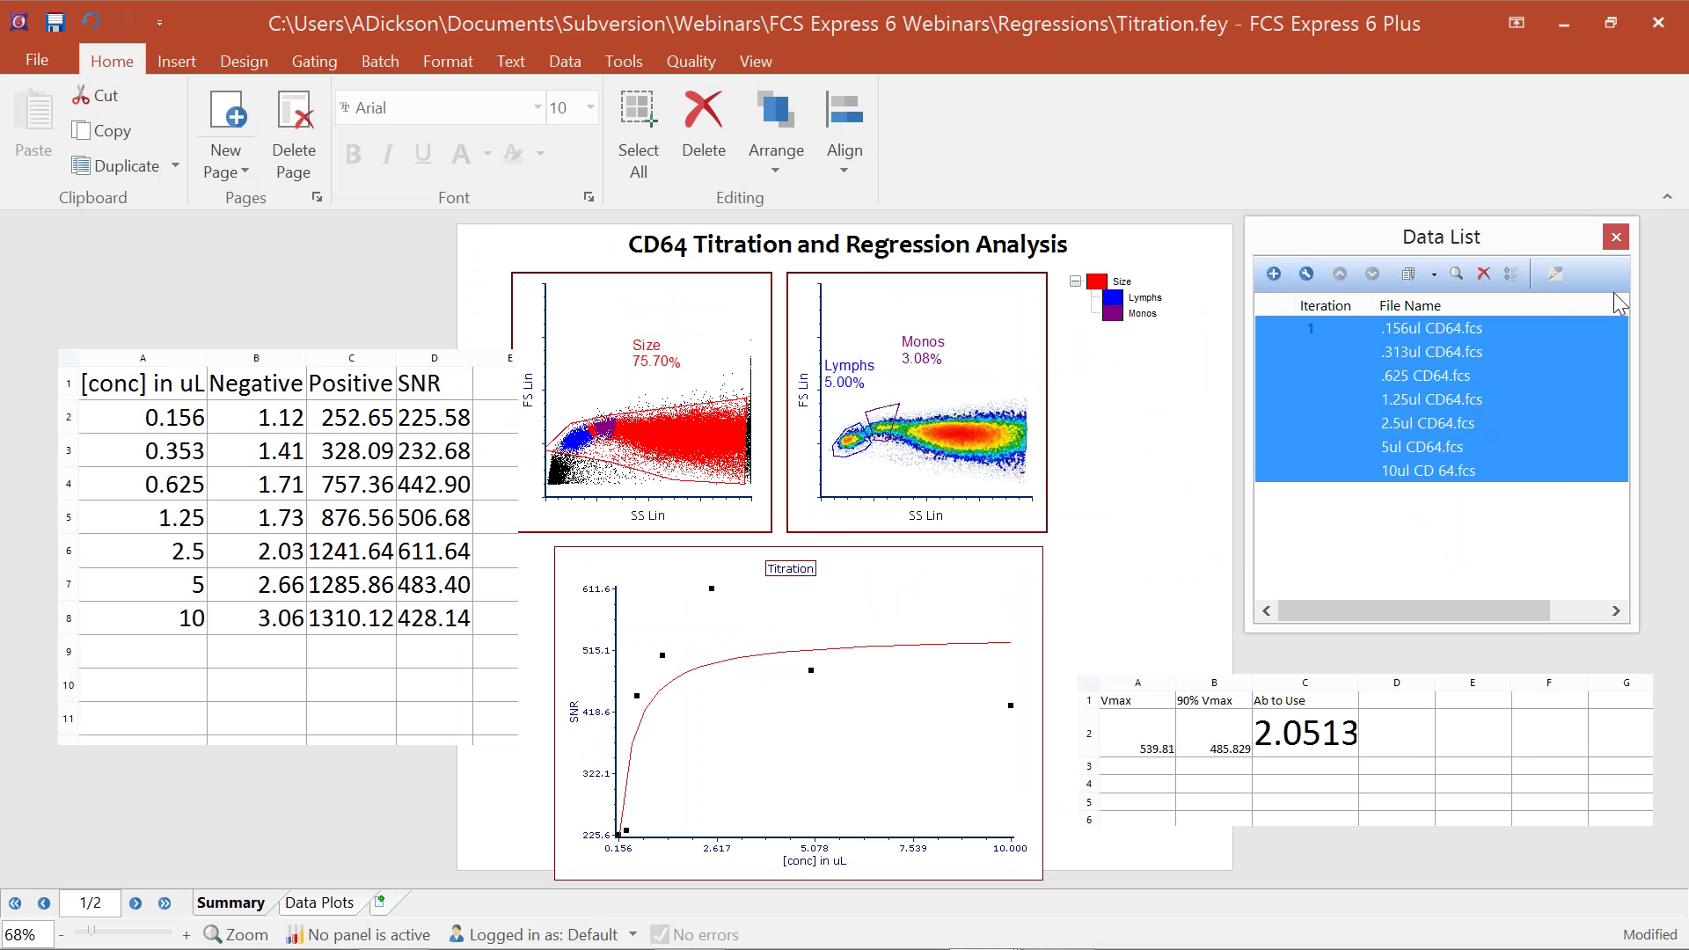
{"action": "left_click", "coordinate": [1650, 32]}
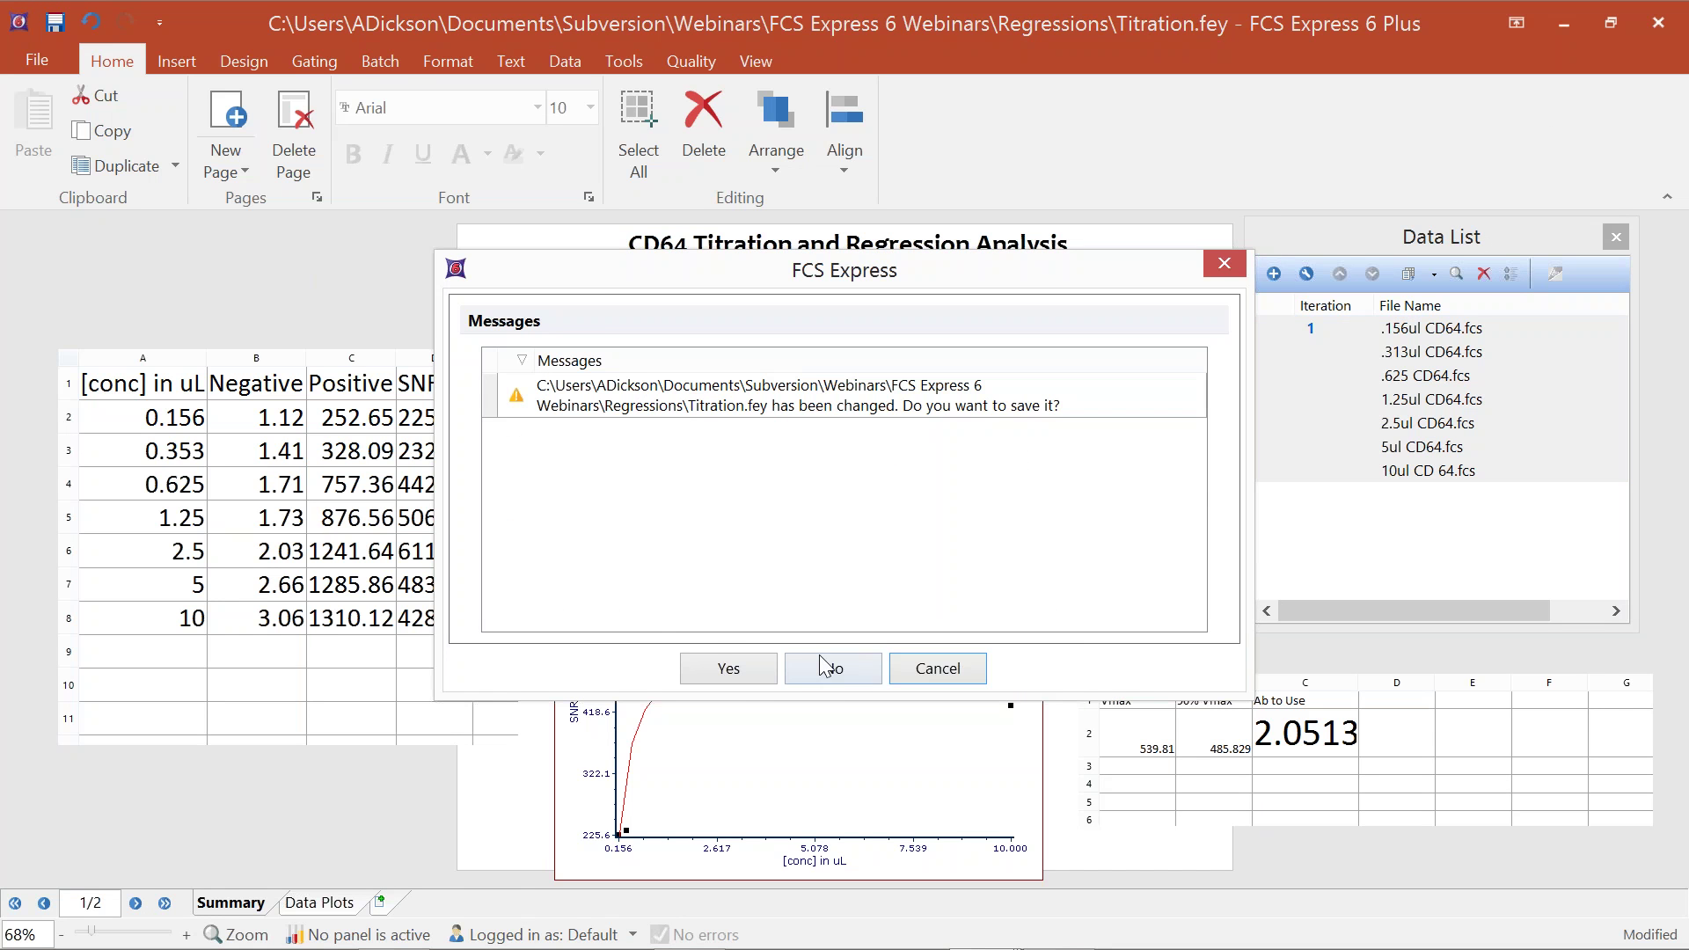
{"action": "left_click", "coordinate": [821, 658]}
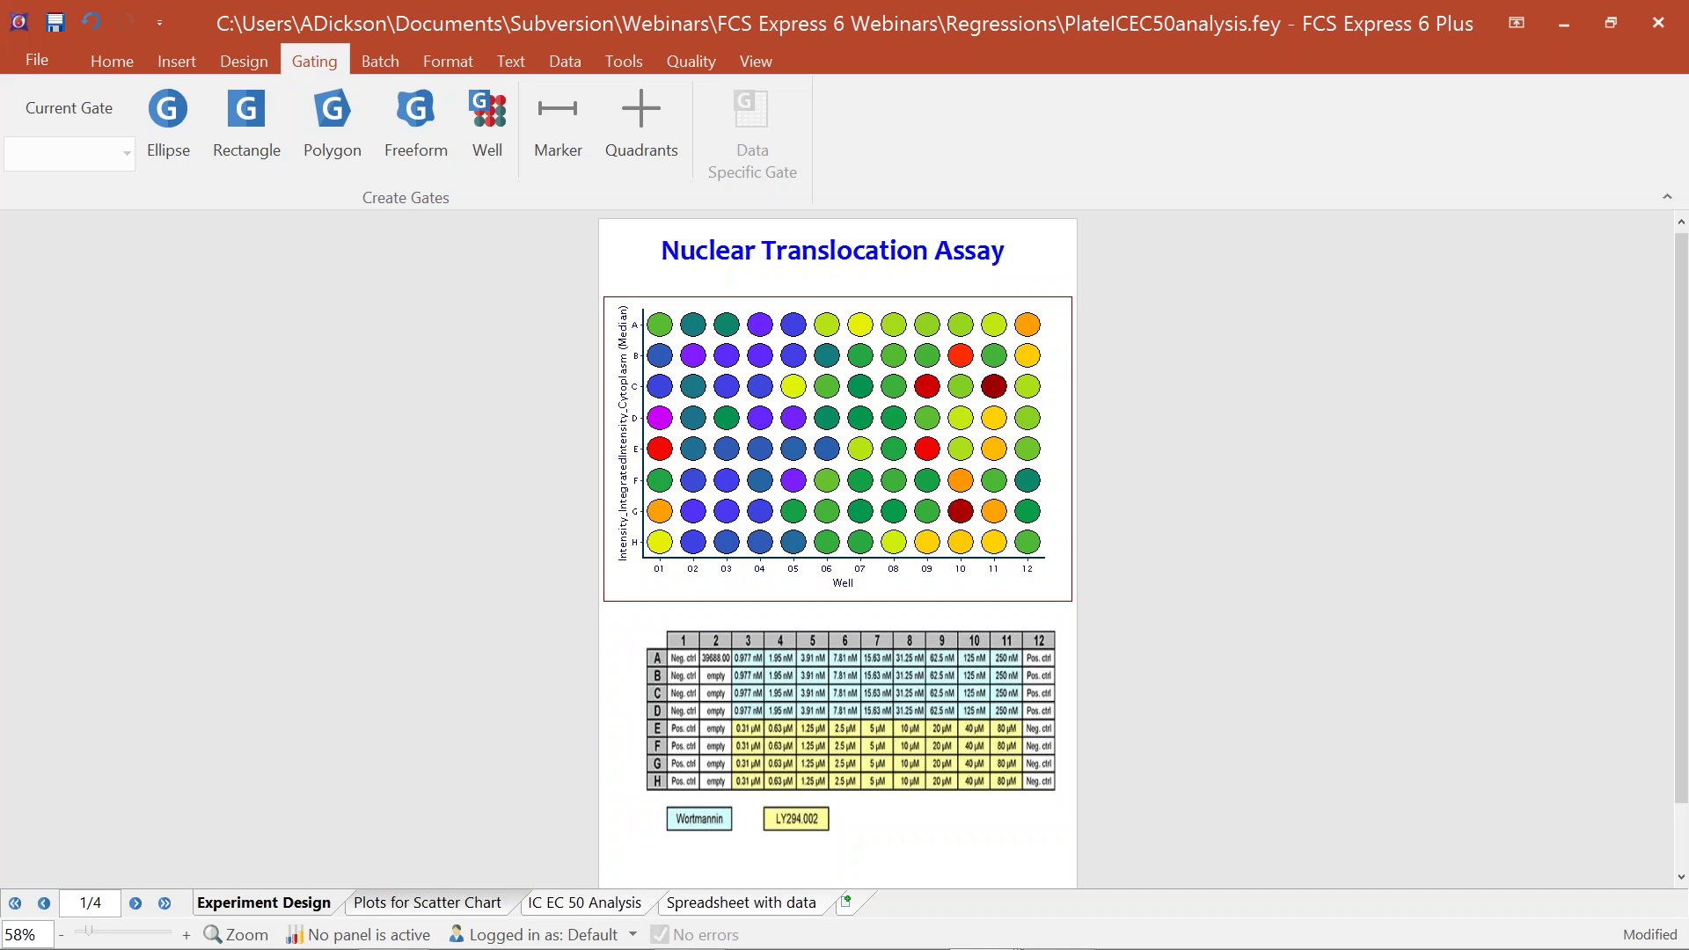
Step: Examine the translocated-cell gates for columns 3 to 11 on the Plots for Scatter Chart page against the plate map on the Experiment Design page
{"action": "left_click", "coordinate": [428, 904]}
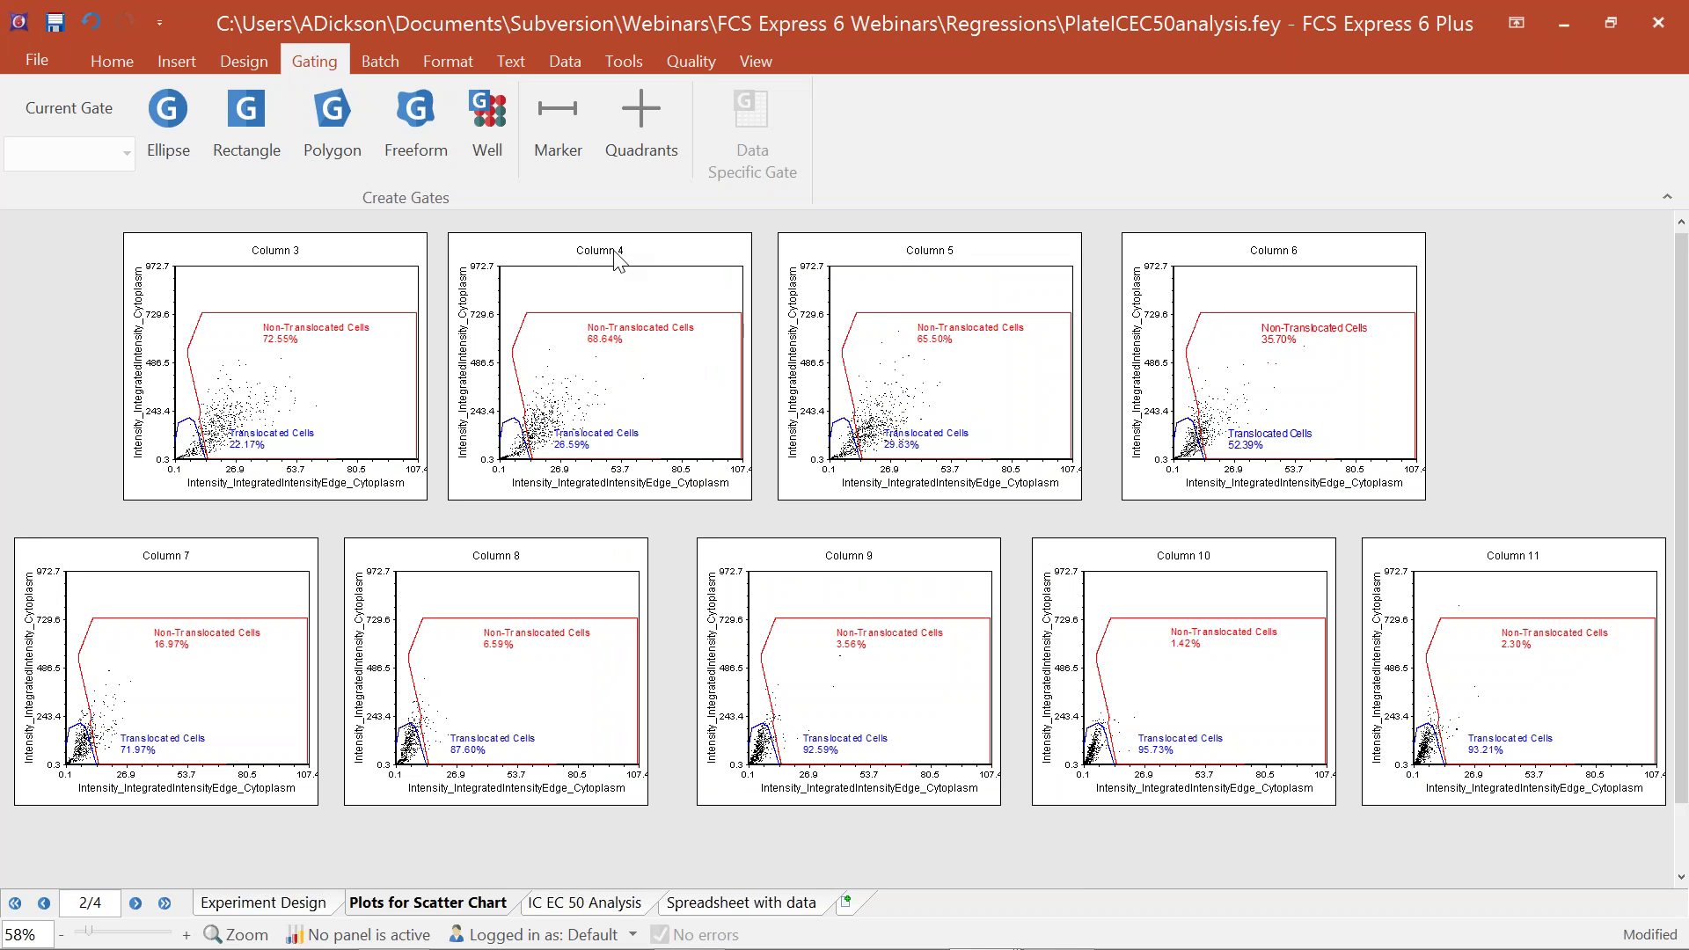
{"action": "left_click", "coordinate": [1481, 570]}
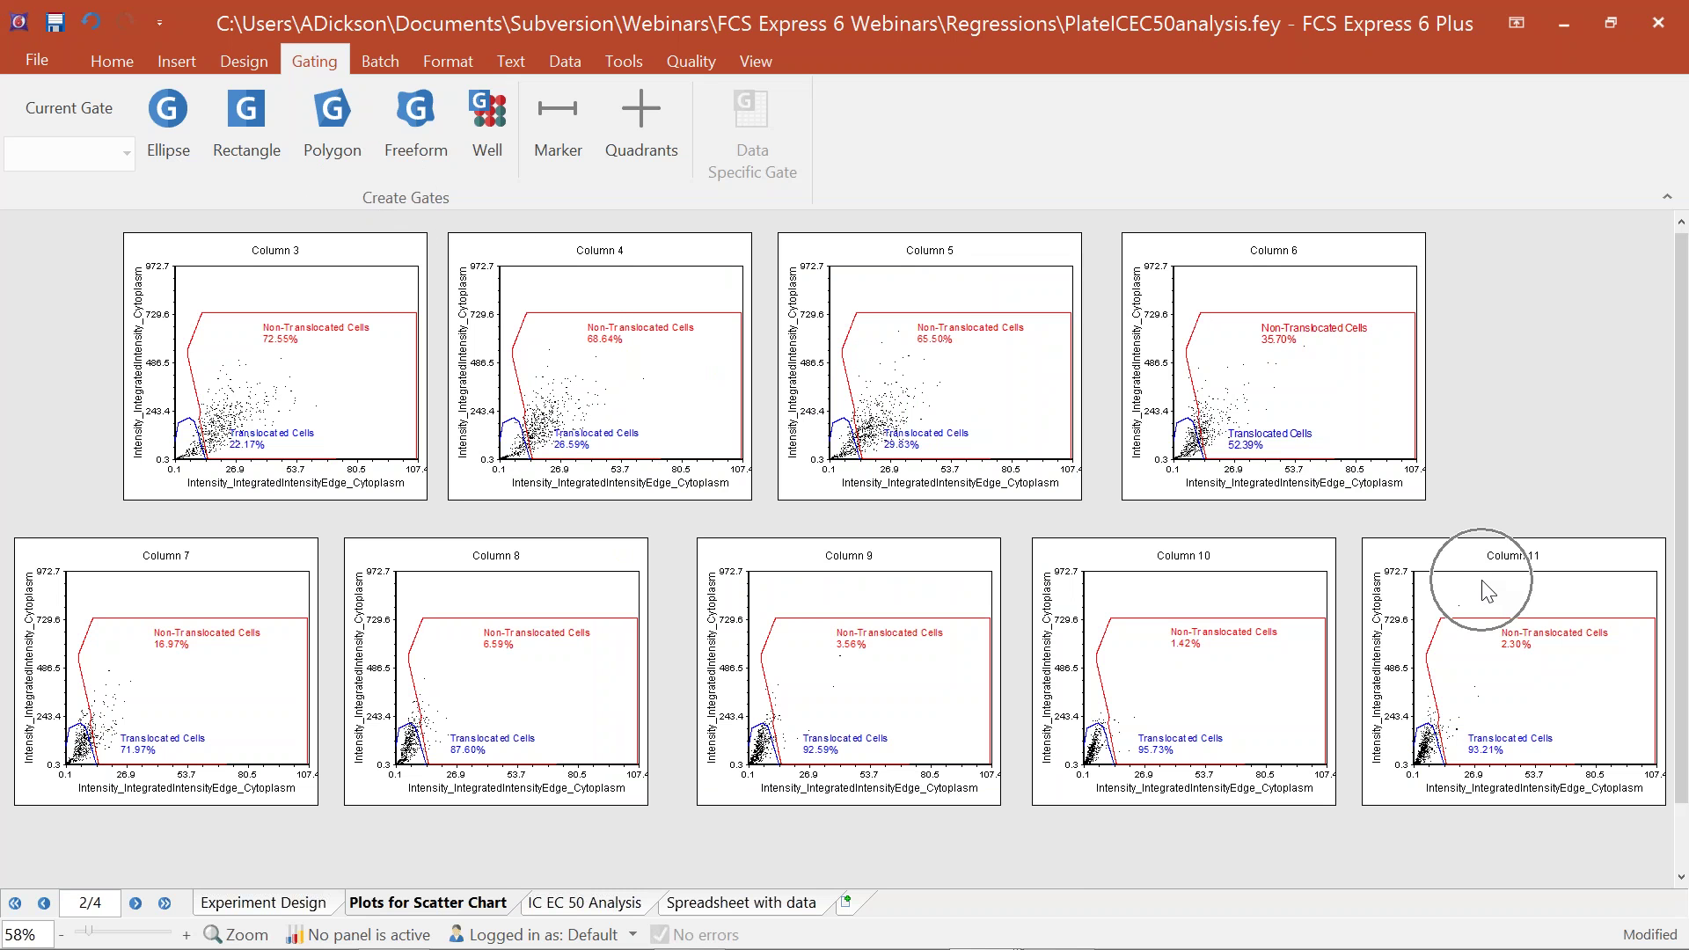
{"action": "left_click", "coordinate": [1493, 428]}
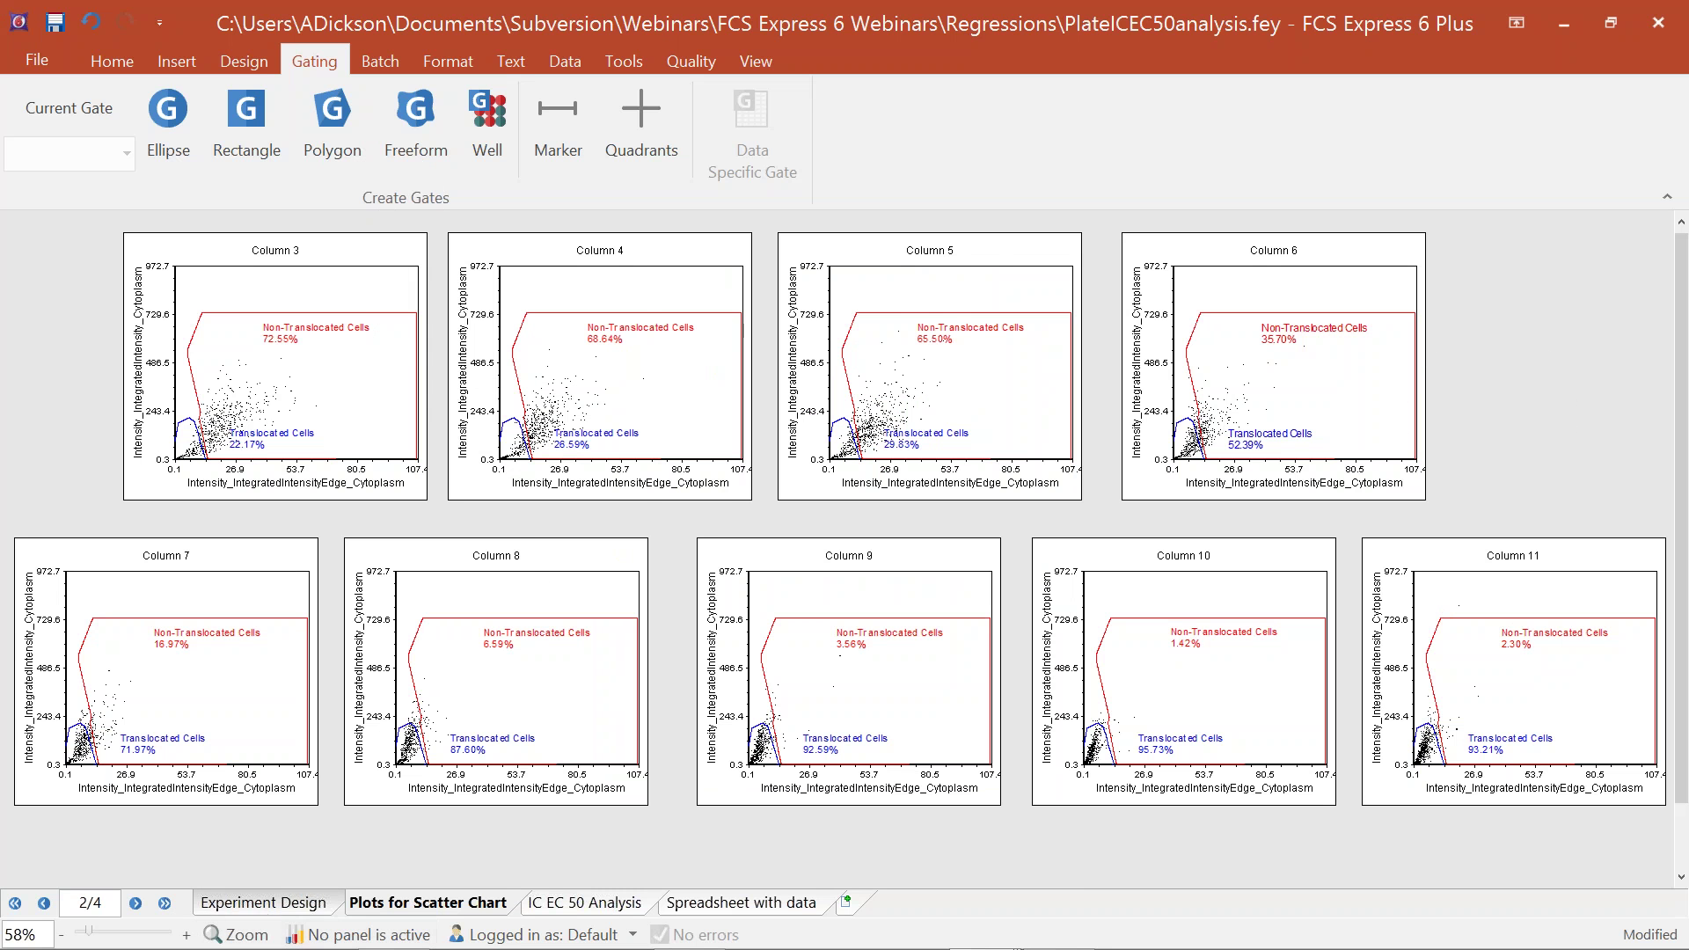
{"action": "left_click", "coordinate": [264, 903]}
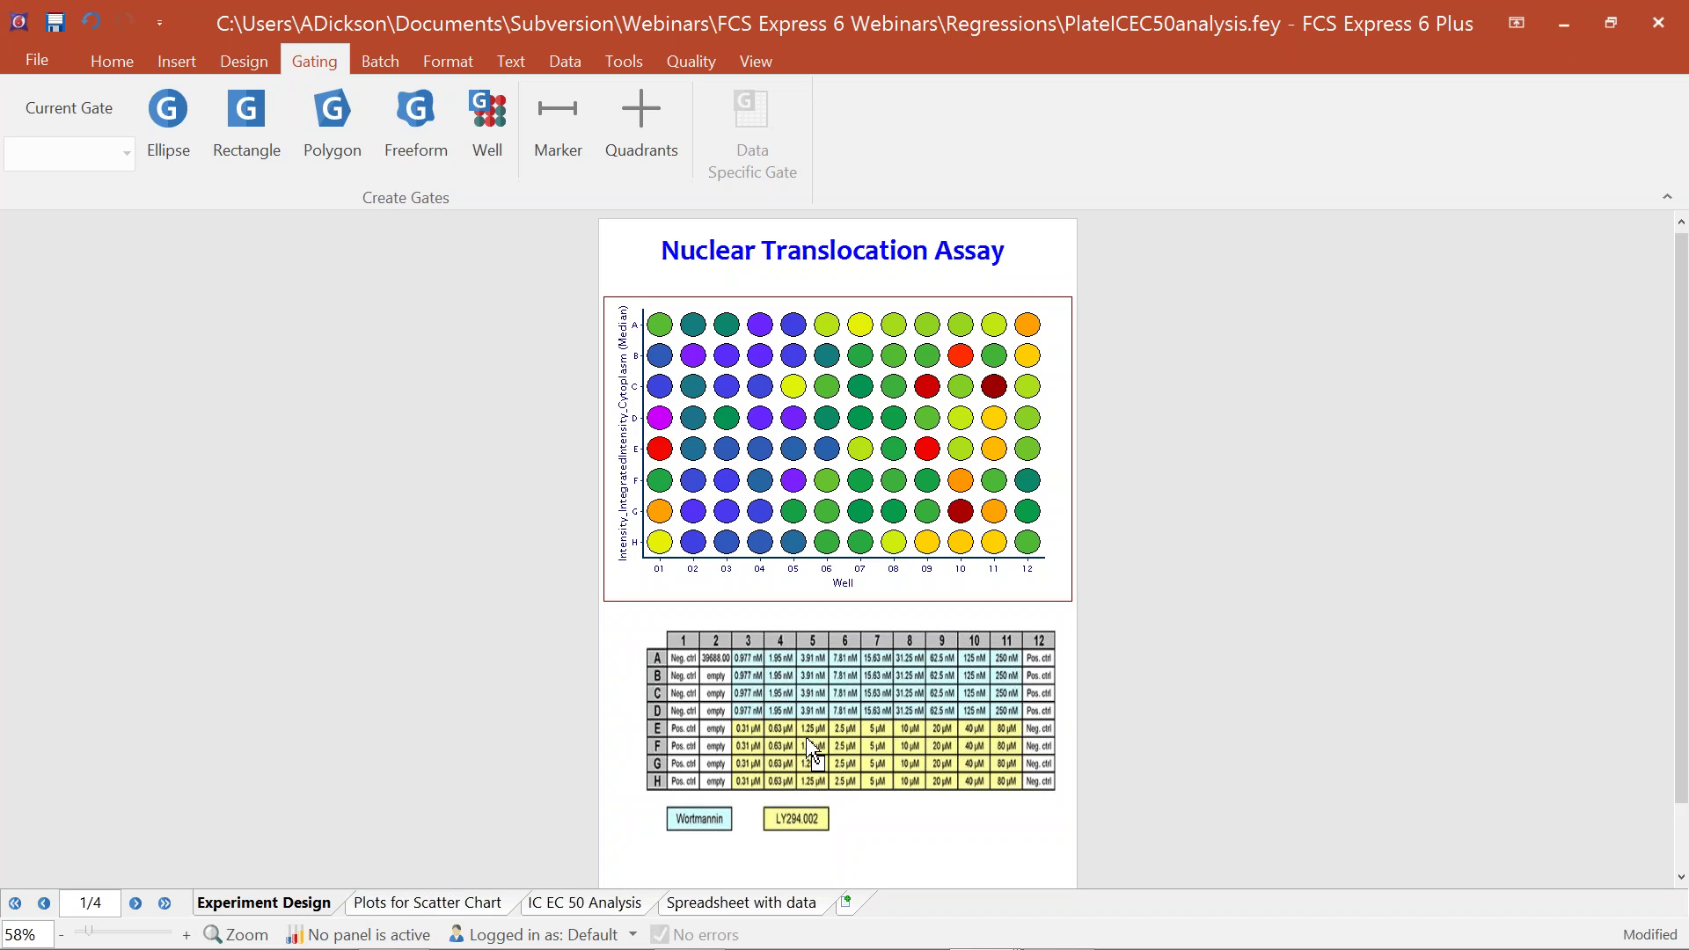
{"action": "left_click", "coordinate": [427, 903]}
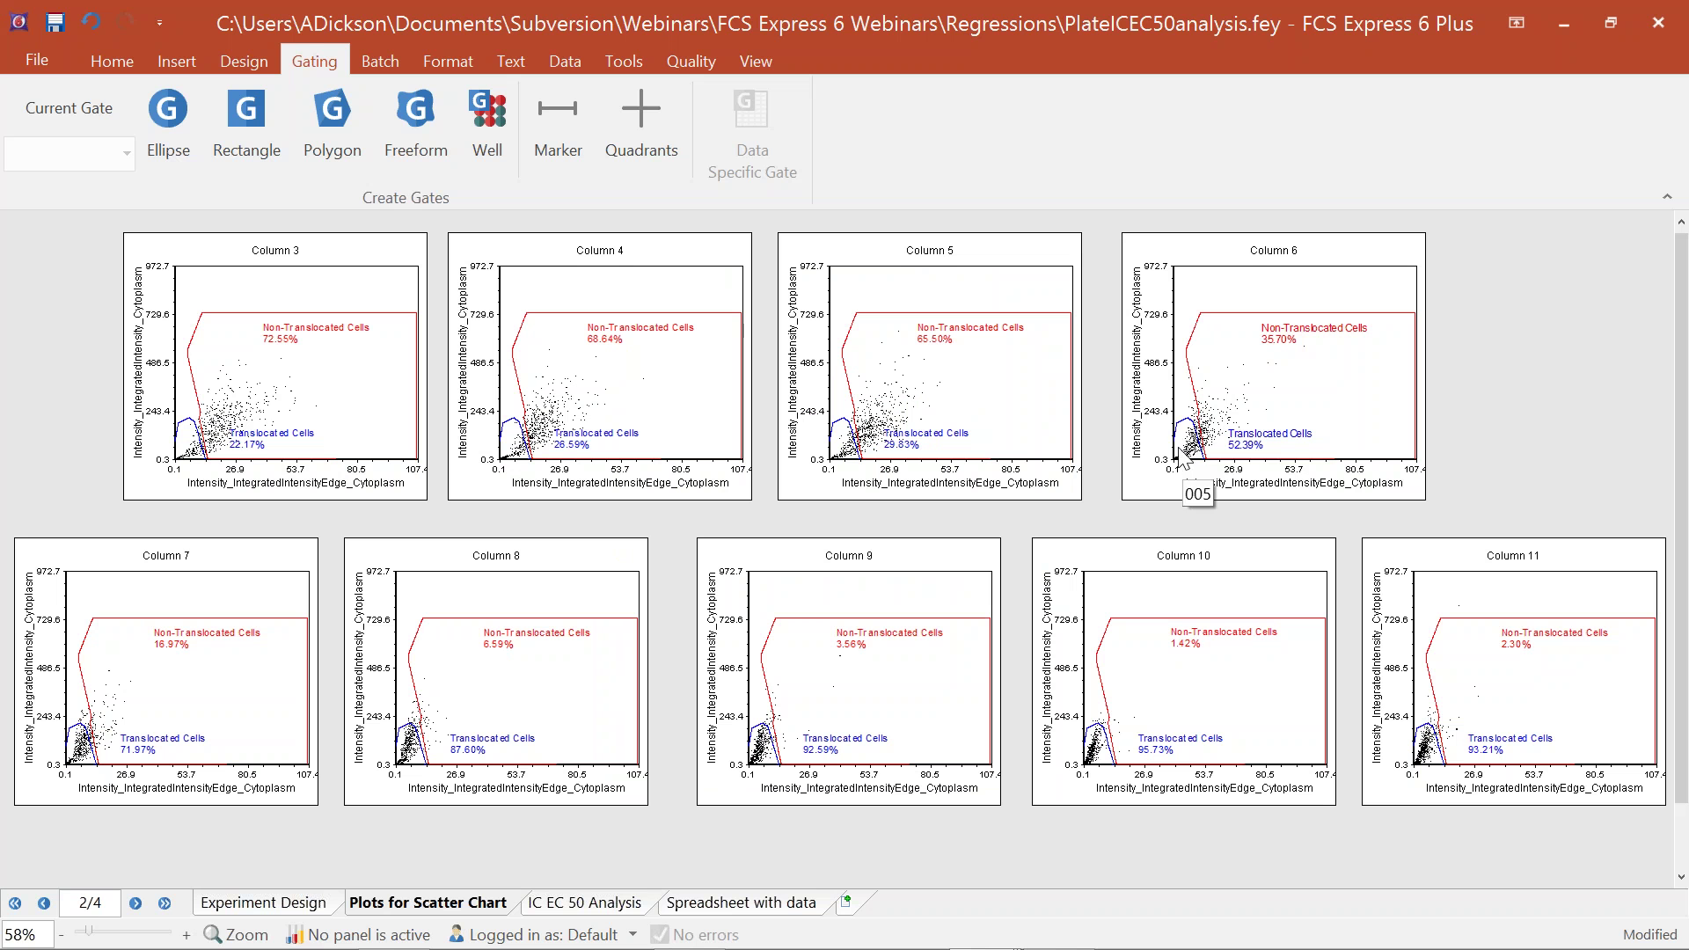
{"action": "left_click", "coordinate": [1331, 447]}
{"action": "key", "text": "ctrl"}
{"action": "key", "text": "ctrl"}
{"action": "key", "text": "ctrl"}
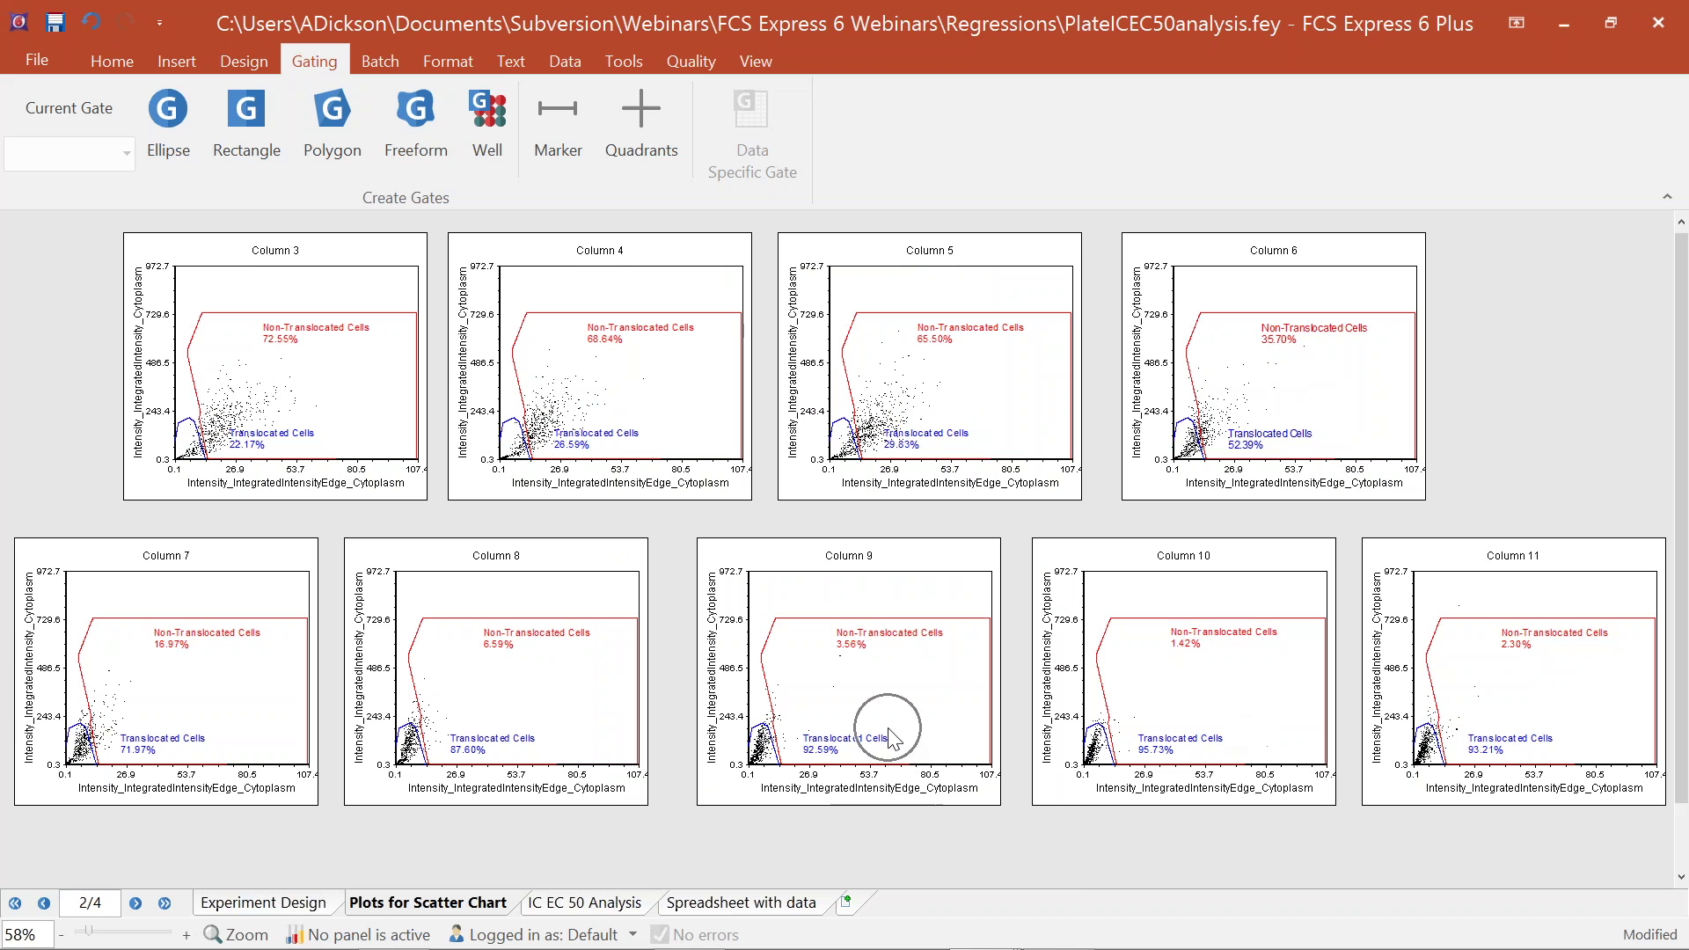
Step: Show the IC EC 50 Analysis page side by side with the Spreadsheet with data page in a vertical two-page view
{"action": "left_click", "coordinate": [591, 906]}
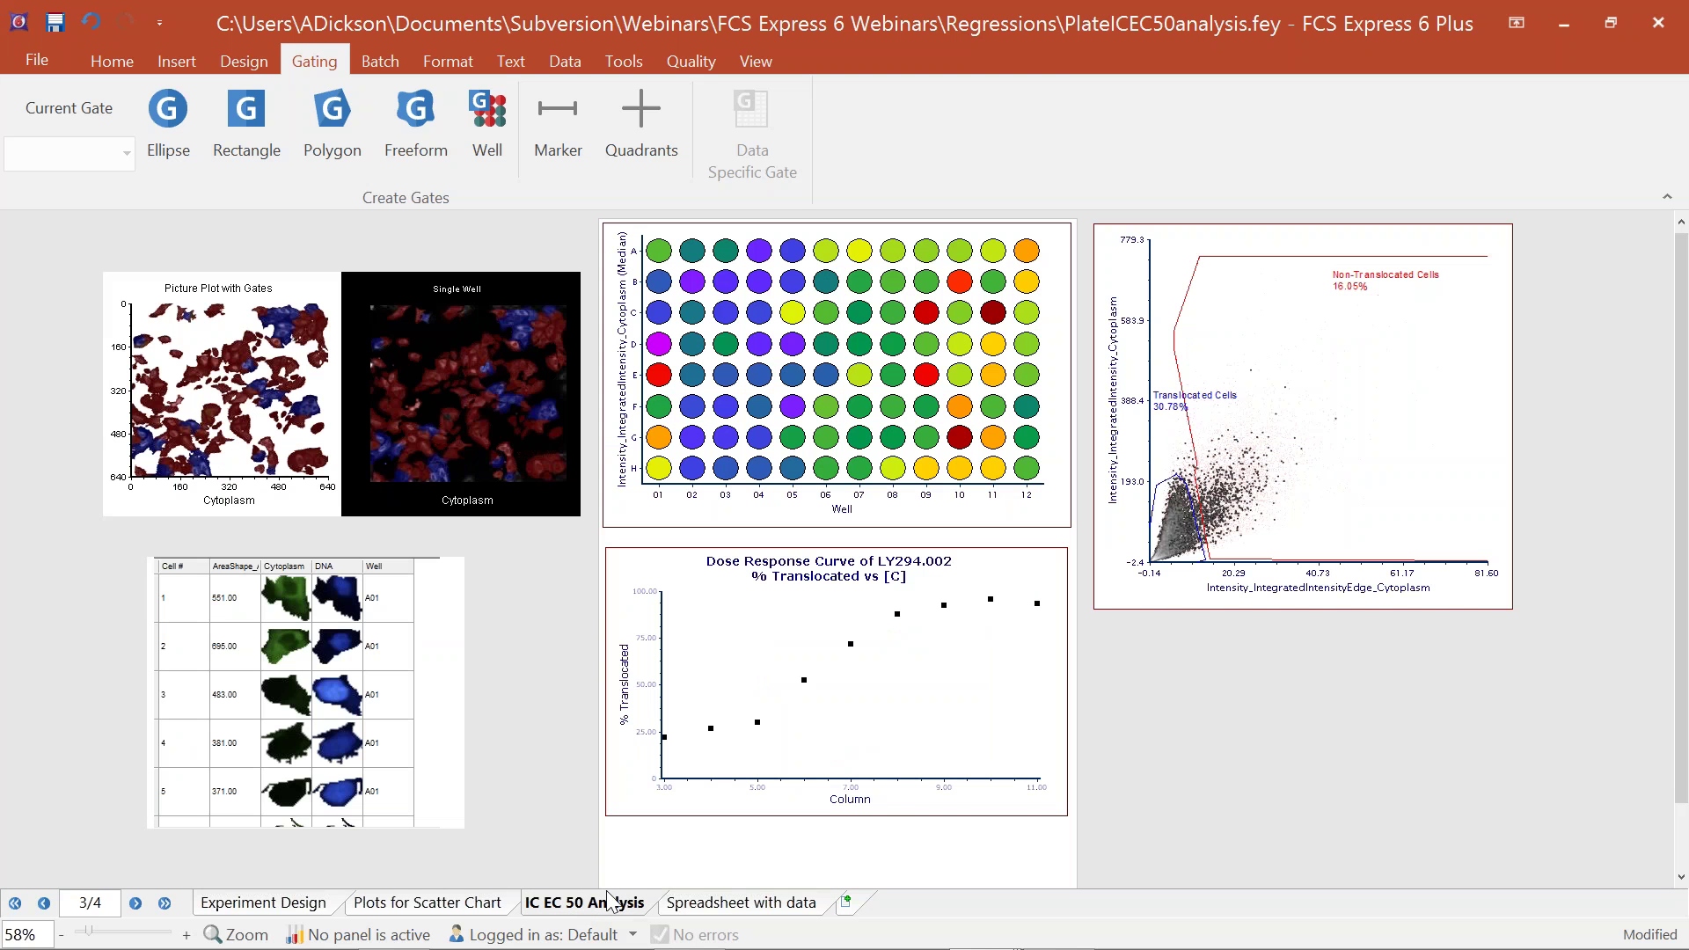
{"action": "key", "text": "ctrl"}
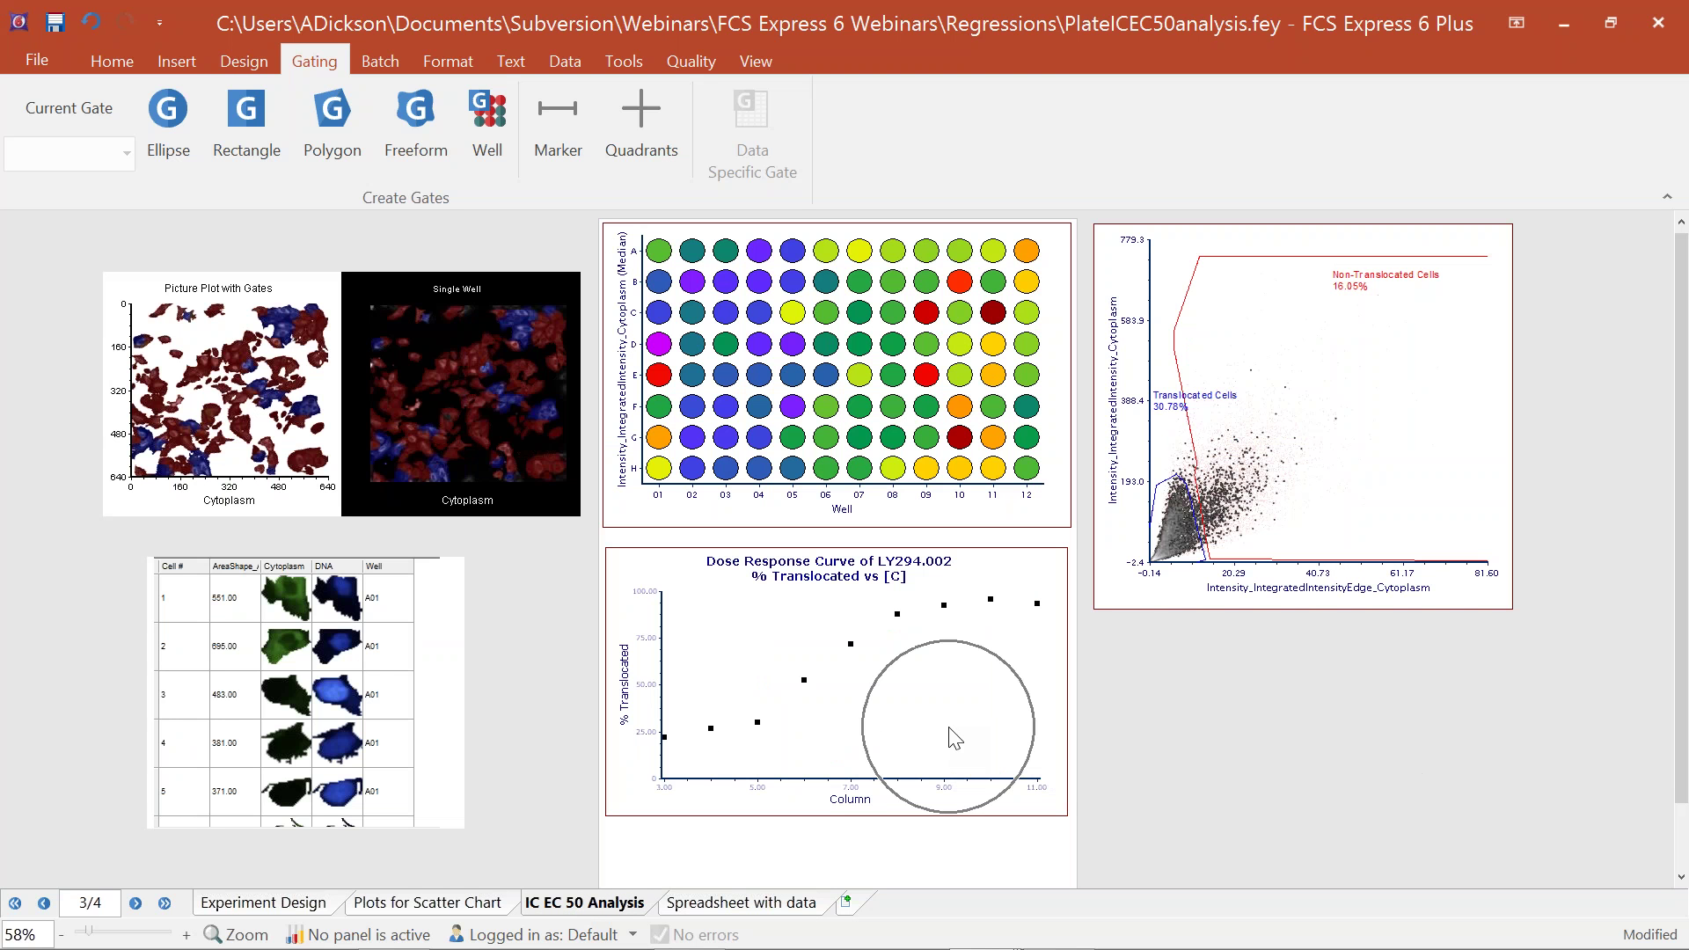
{"action": "key", "text": "ctrl"}
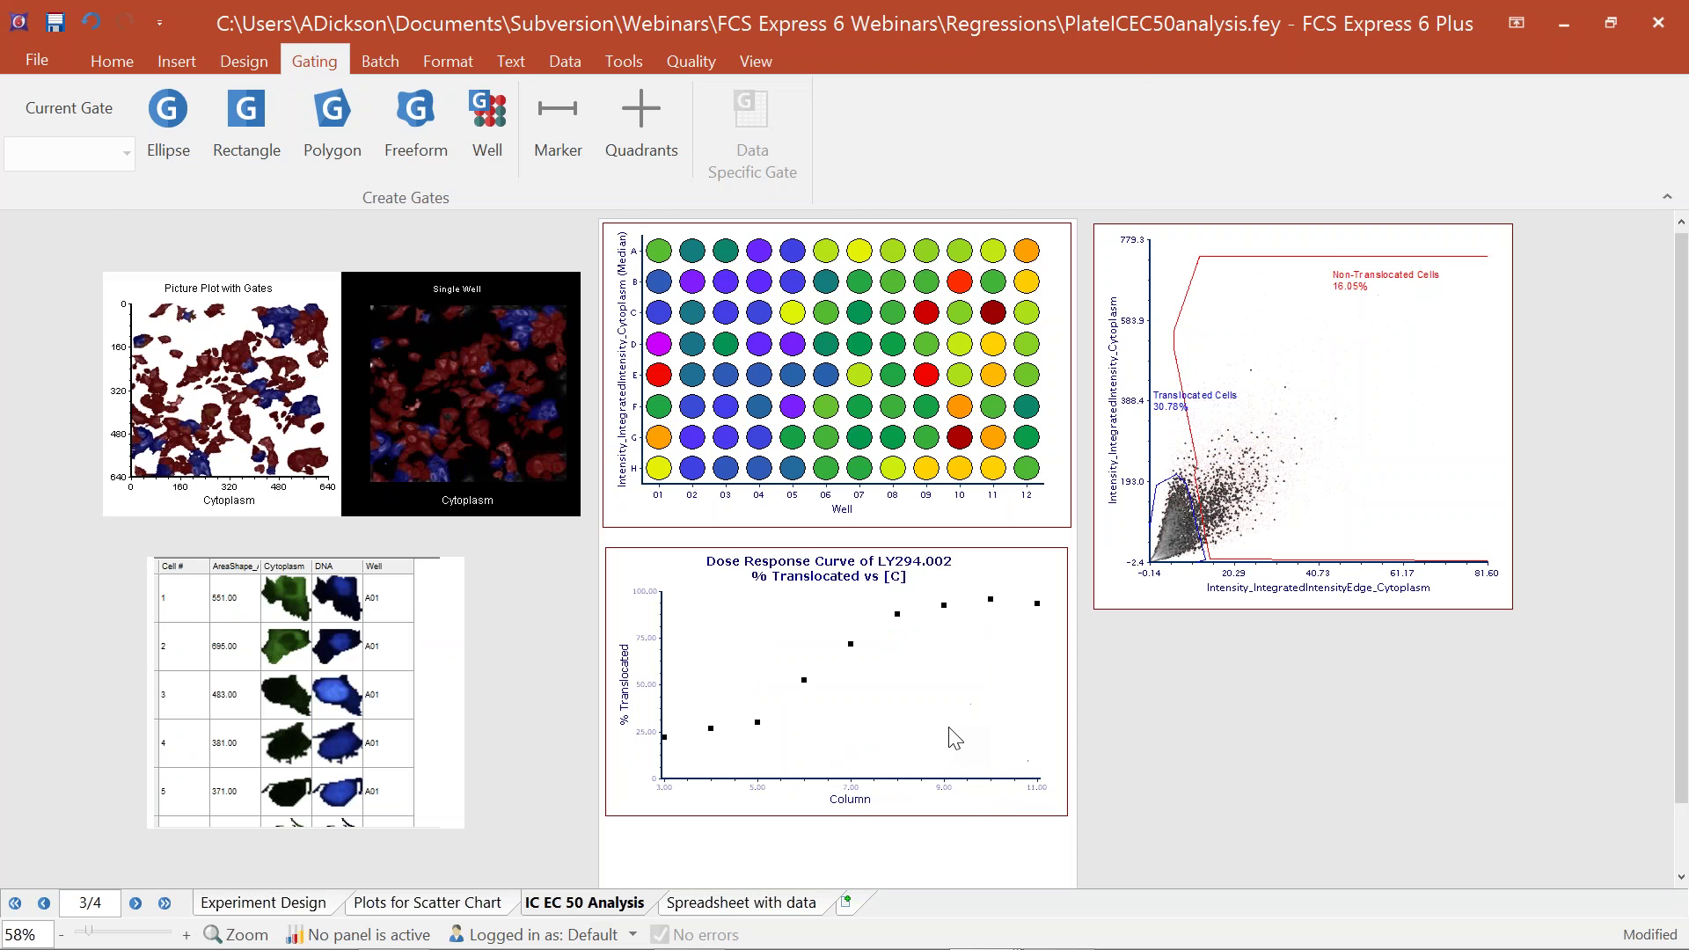
{"action": "left_click", "coordinate": [749, 63]}
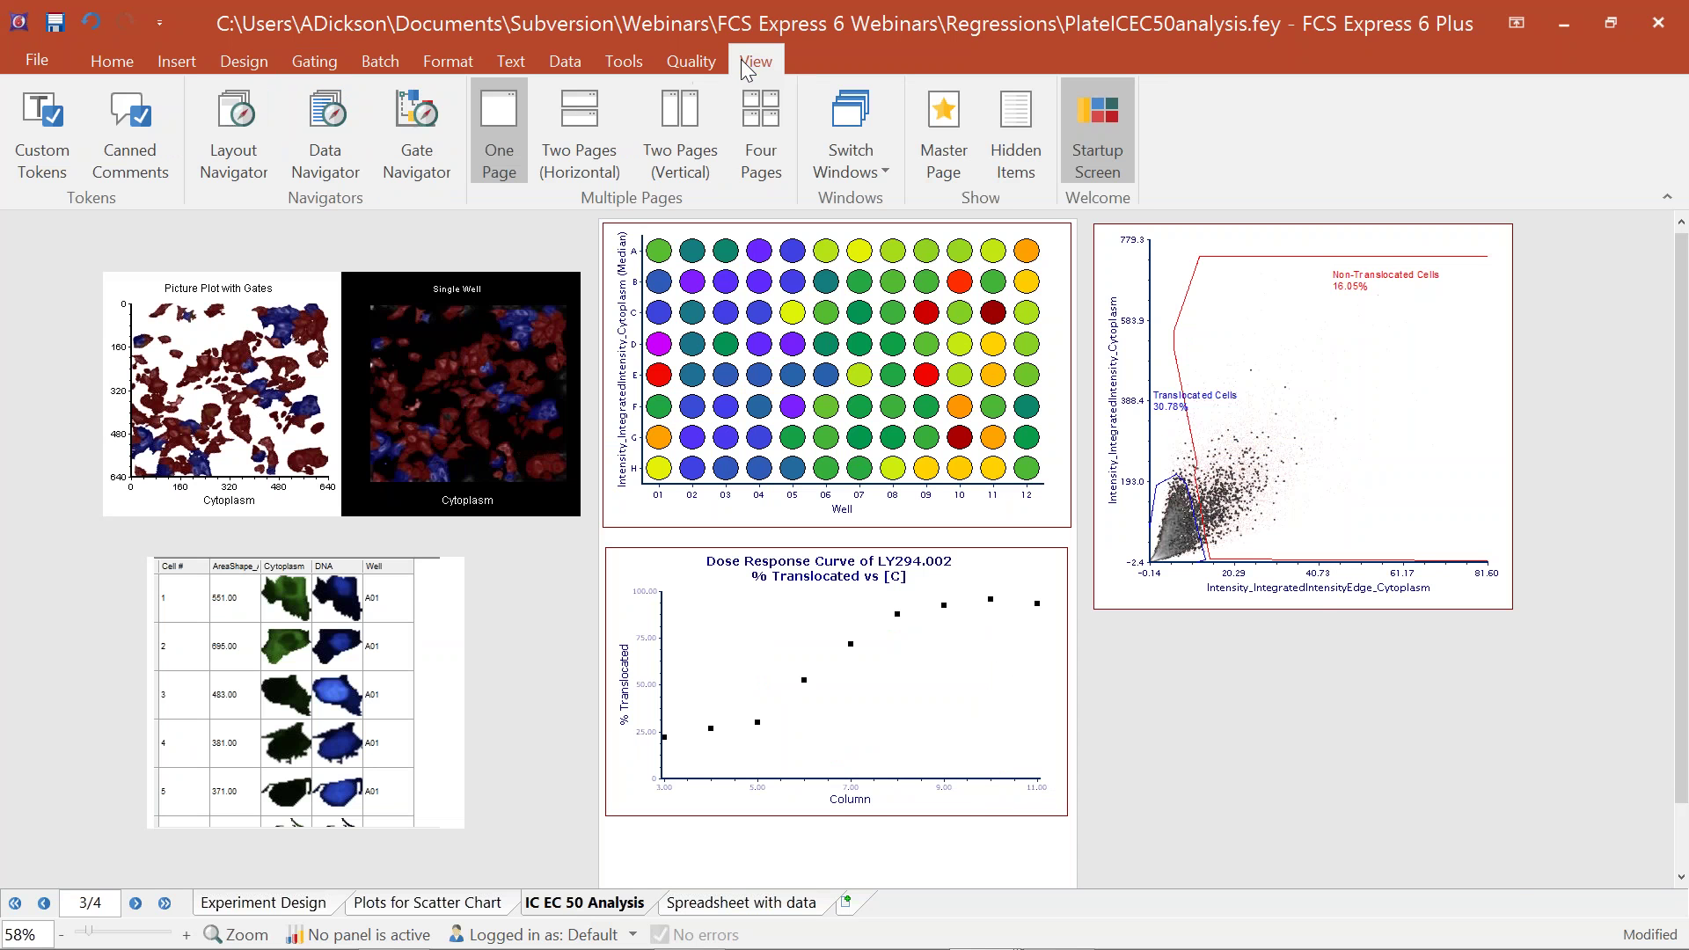
{"action": "left_click", "coordinate": [649, 118]}
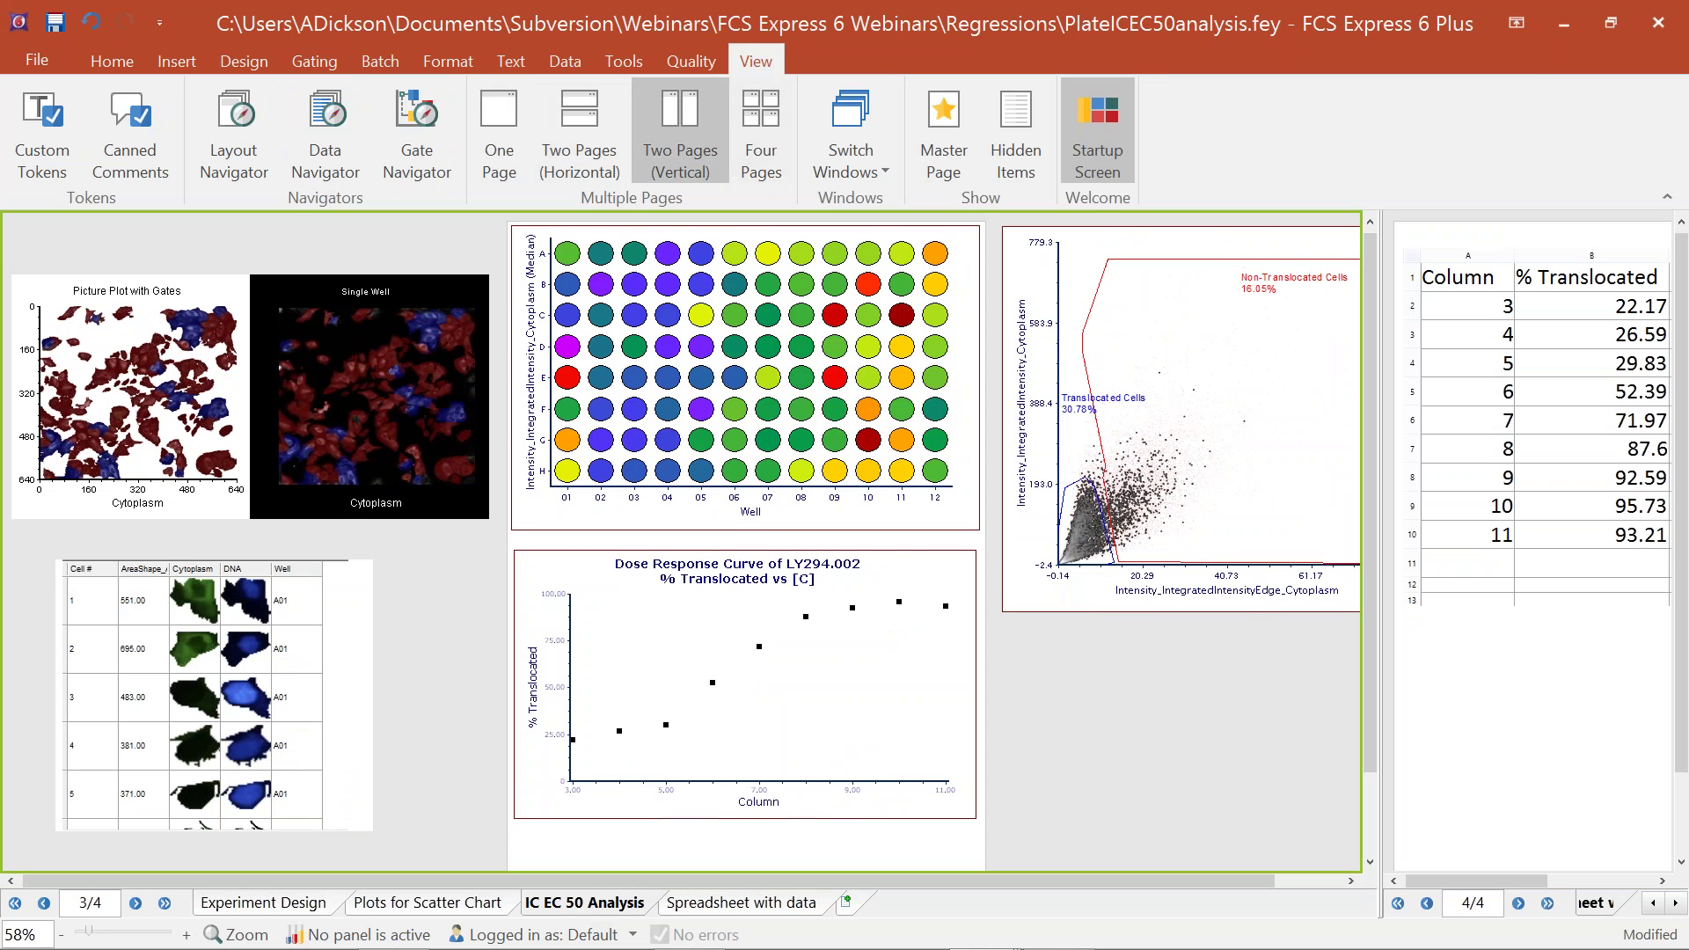
{"action": "key", "text": "ctrl"}
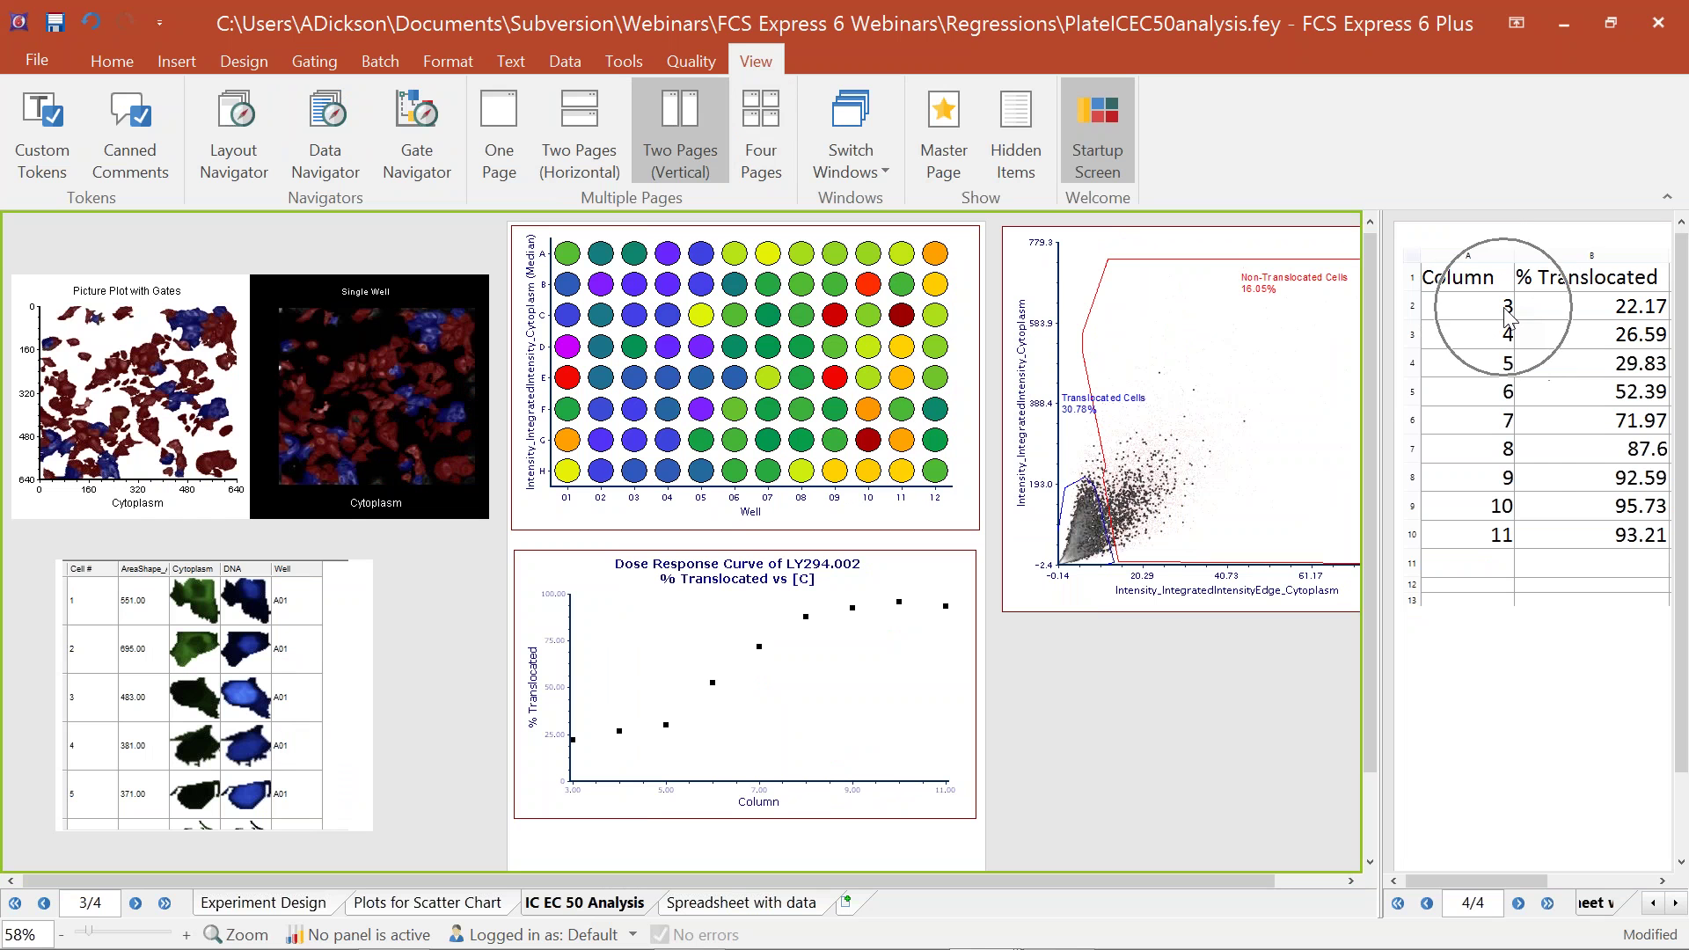
{"action": "key", "text": "ctrl"}
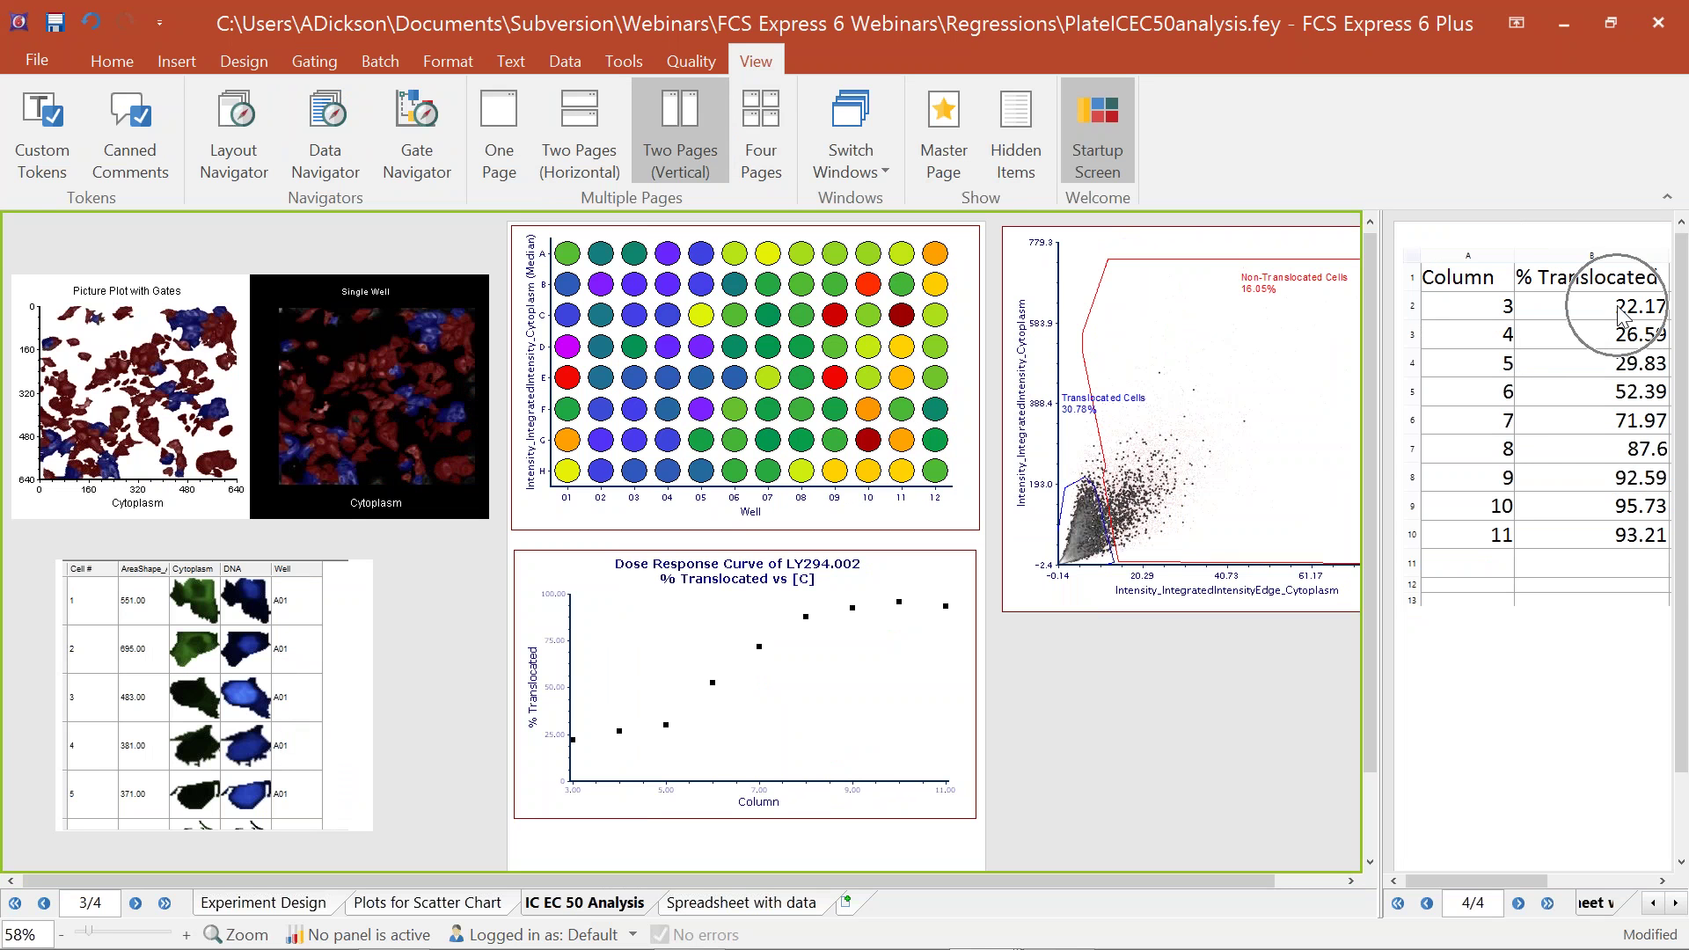
Step: Shift the Translocated Cells gate slightly on the scatter plot and check the % Translocated spreadsheet column and the dose response curve
{"action": "left_click", "coordinate": [1091, 525]}
{"action": "key", "text": "ctrl"}
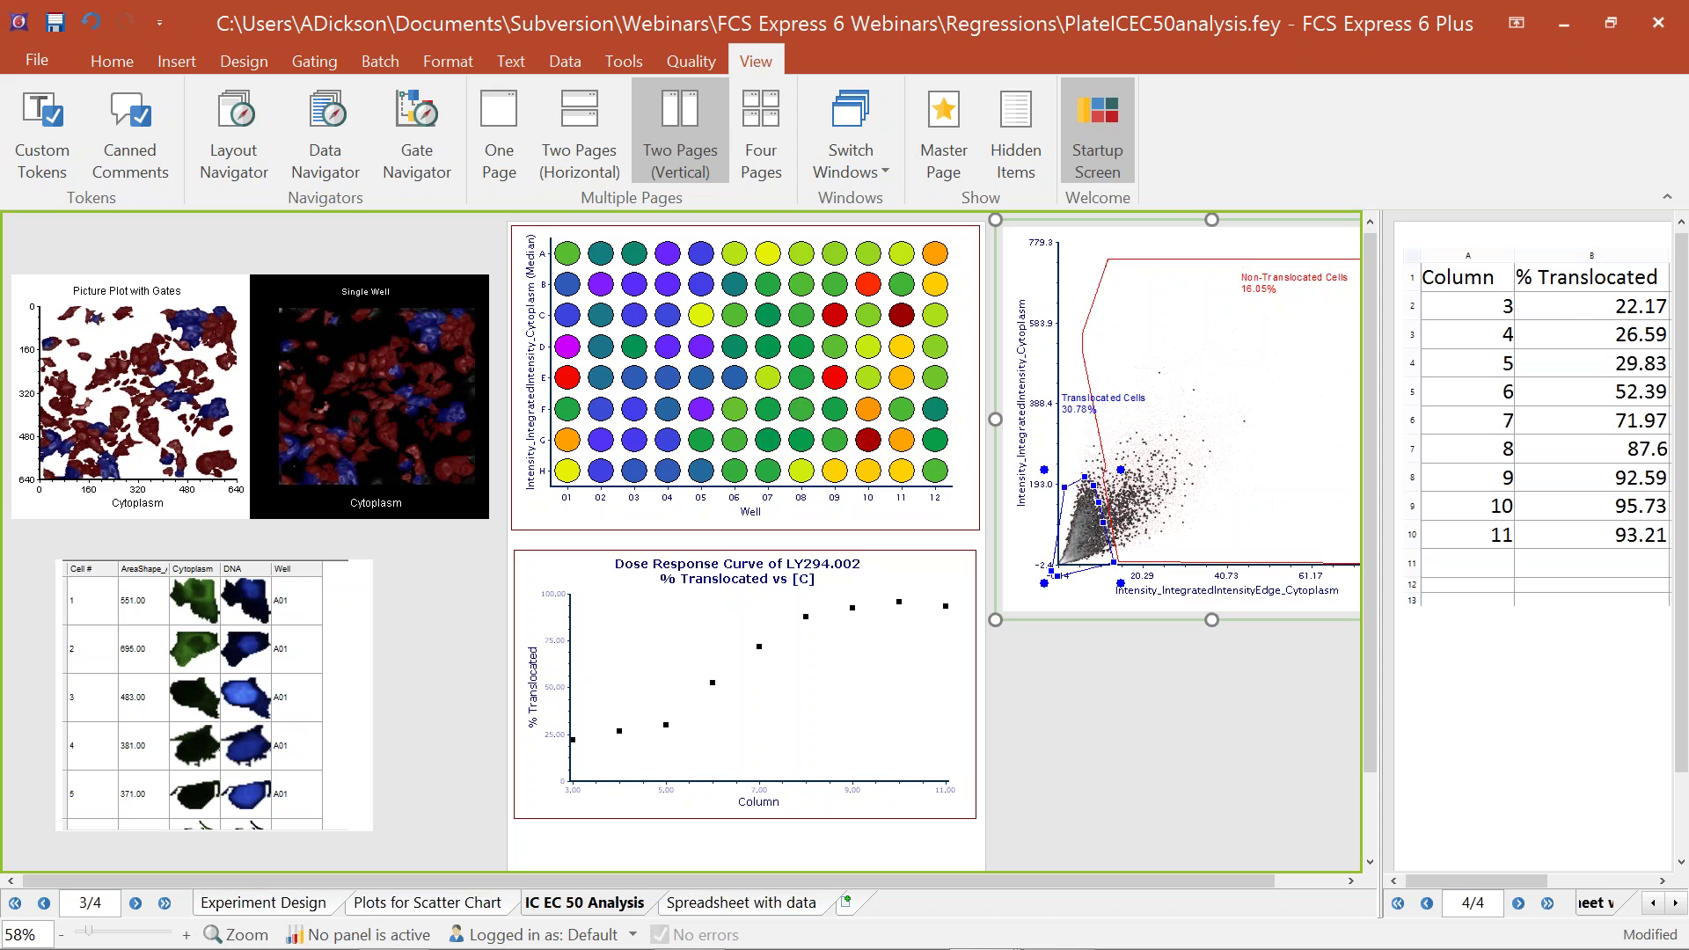
{"action": "mouse_move", "coordinate": [1100, 514]}
{"action": "left_mouse_down"}
{"action": "mouse_move", "coordinate": [1246, 429]}
{"action": "mouse_move", "coordinate": [1091, 525]}
{"action": "left_mouse_up"}
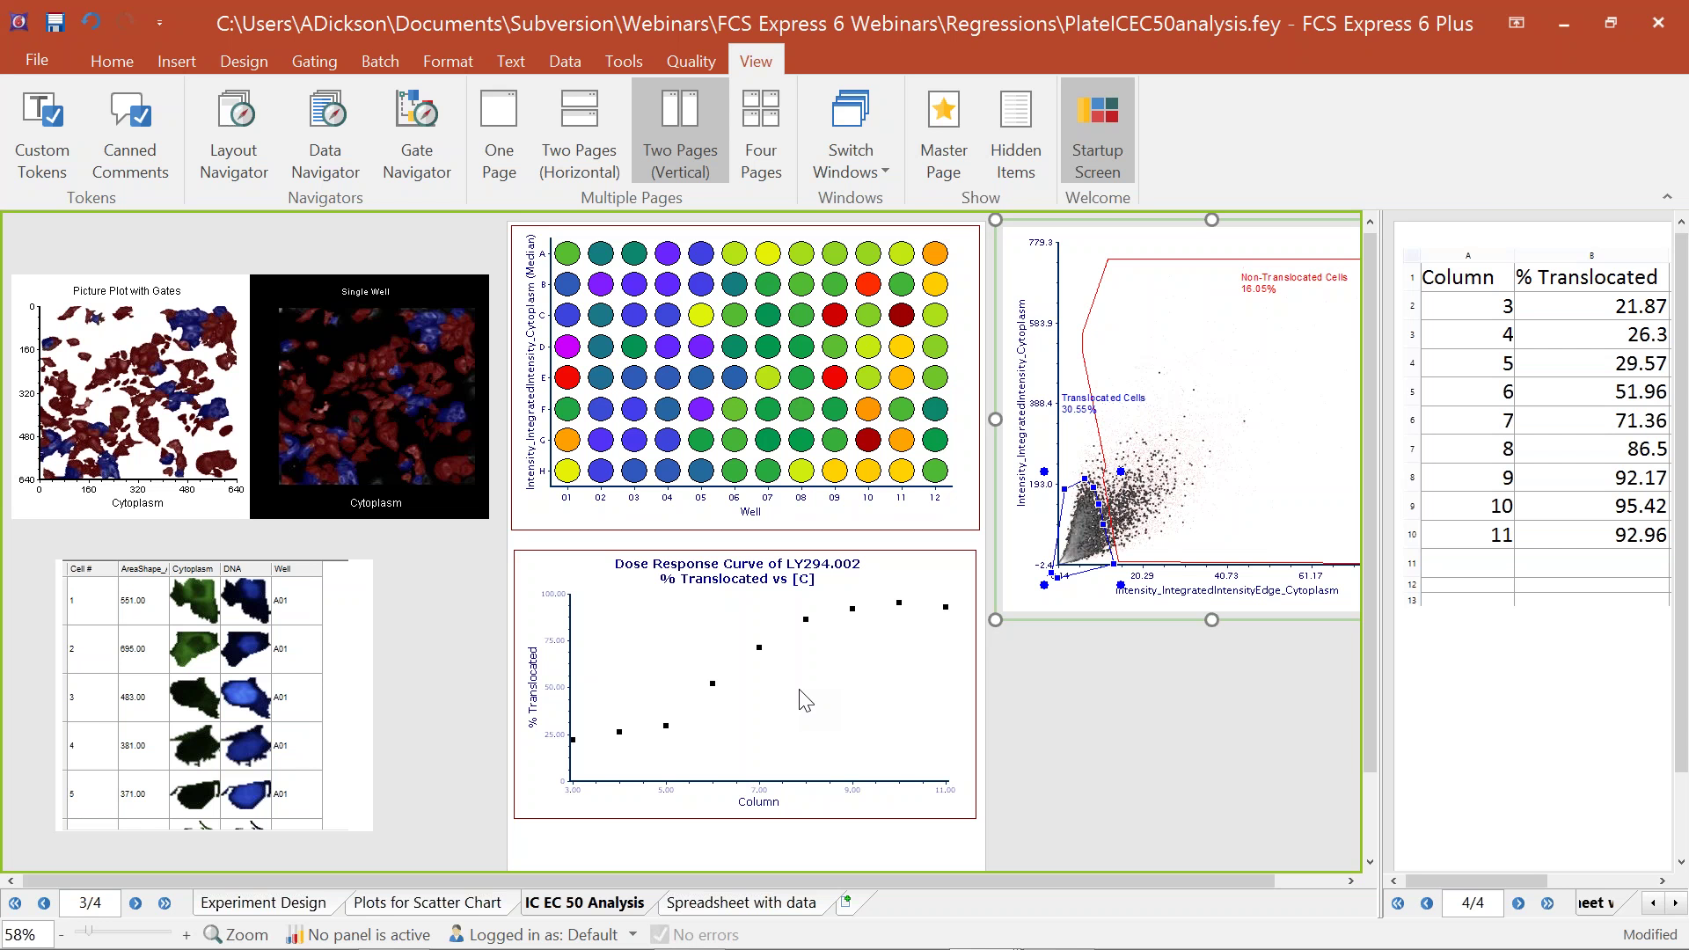
{"action": "key", "text": "ctrl"}
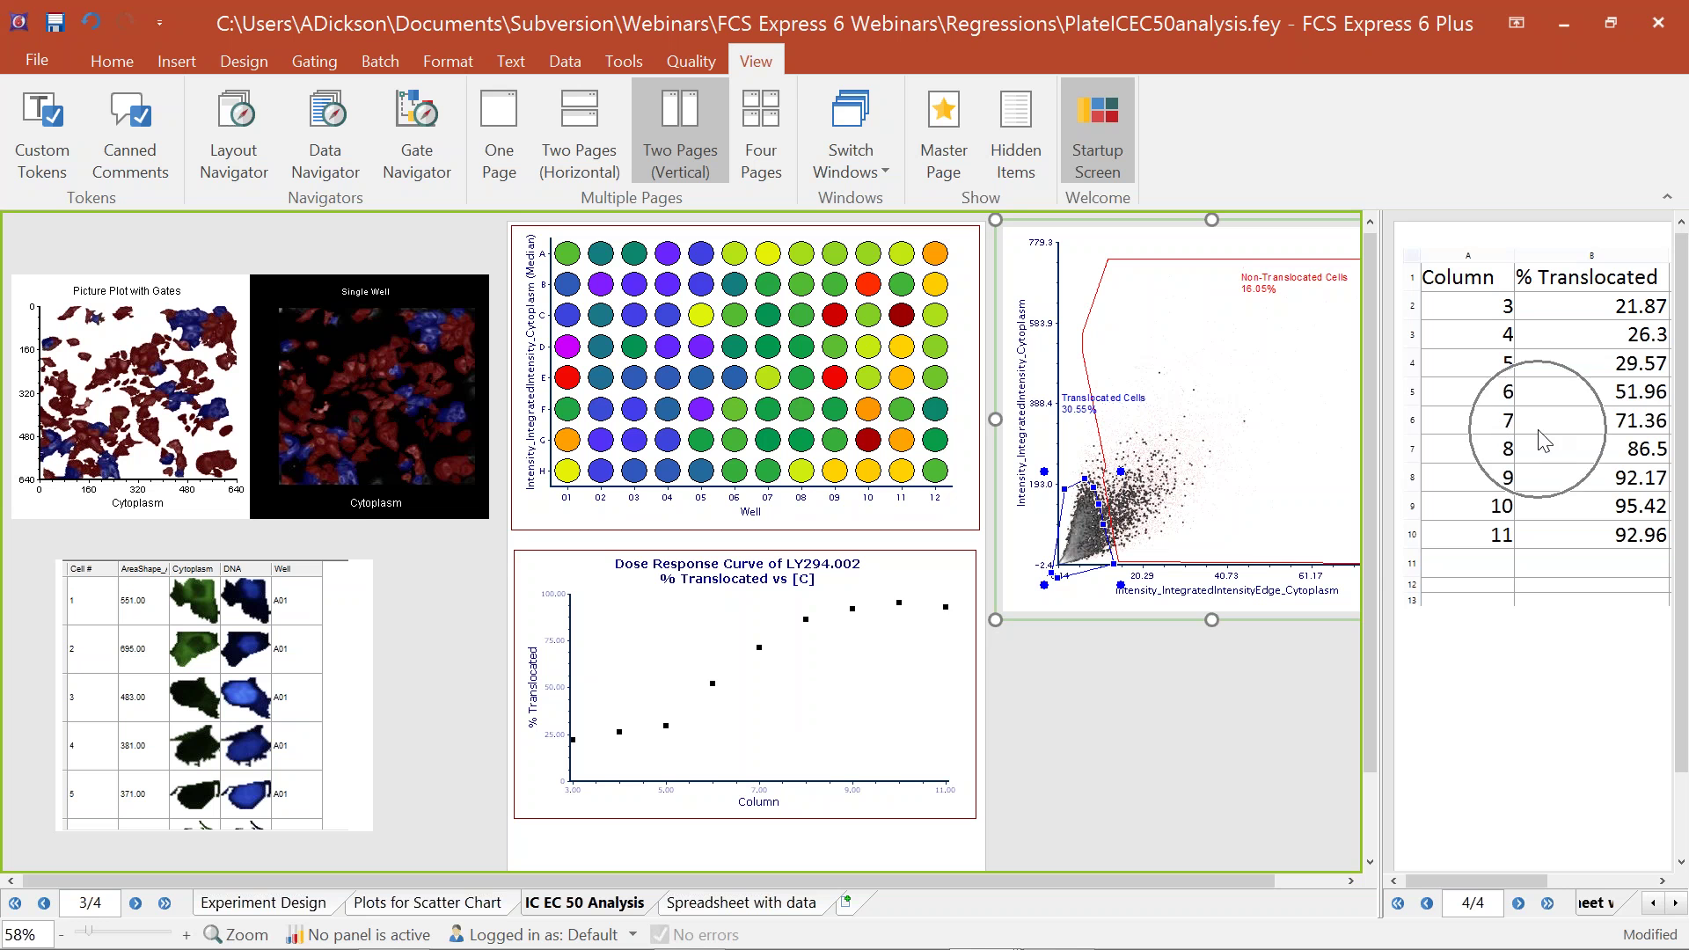
{"action": "key", "text": "ctrl"}
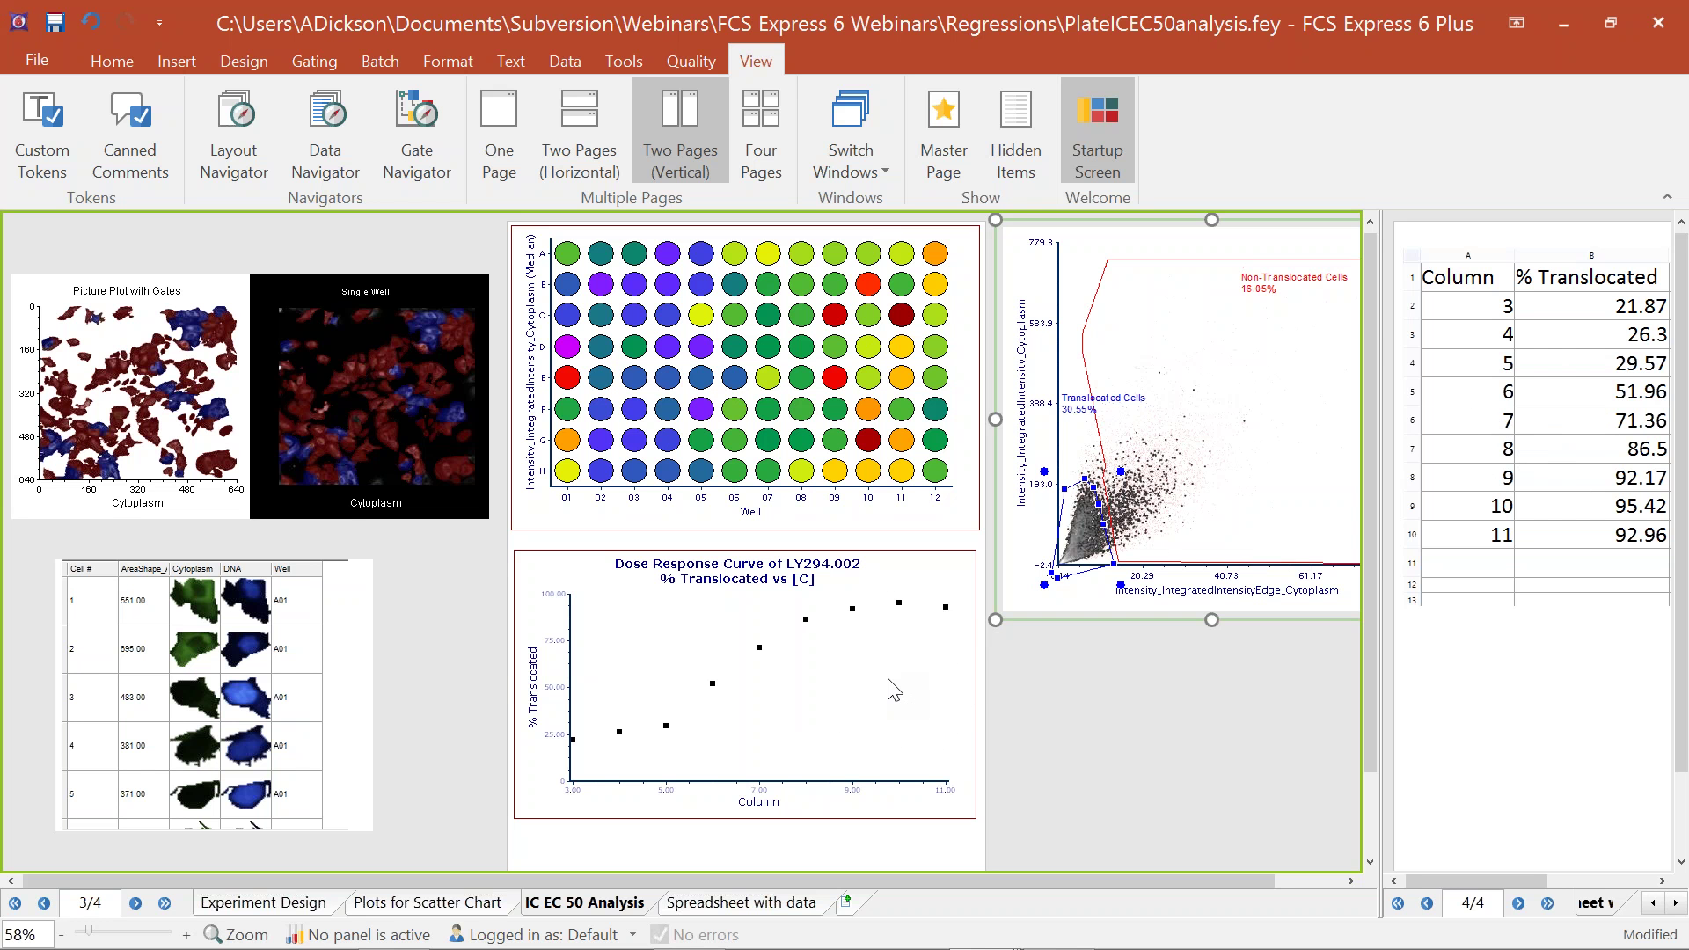
Step: Add two regression models to the dose response plot and set the first one to FourParmLogistic
{"action": "left_click", "coordinate": [625, 629]}
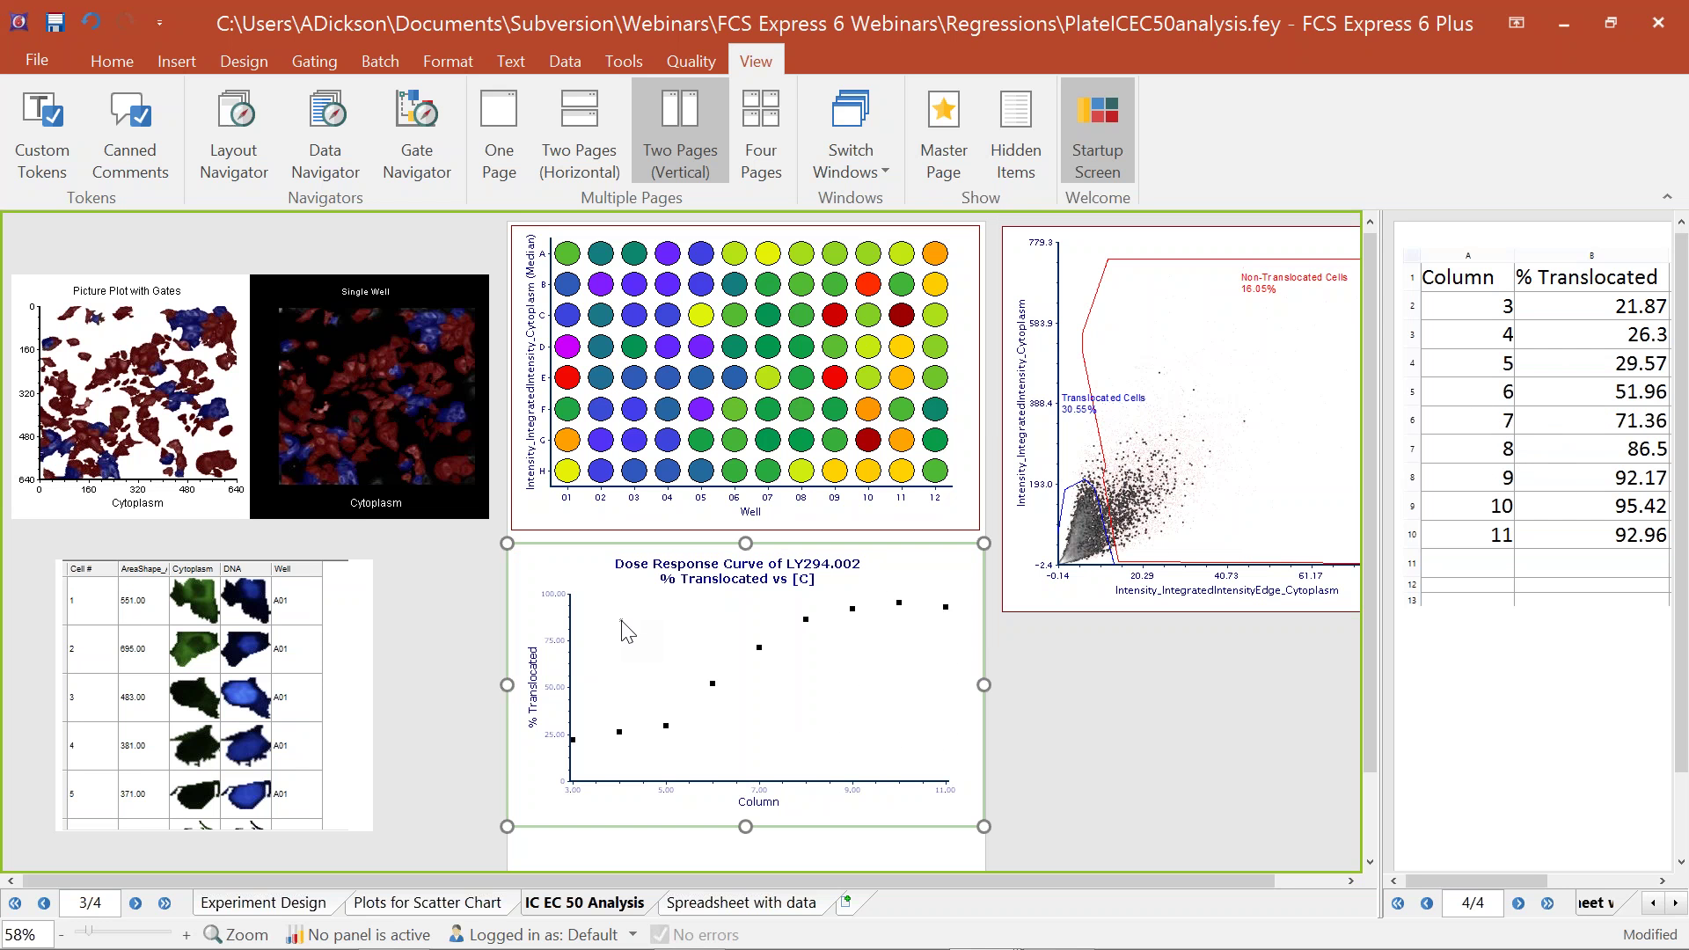
{"action": "right_click", "coordinate": [622, 621]}
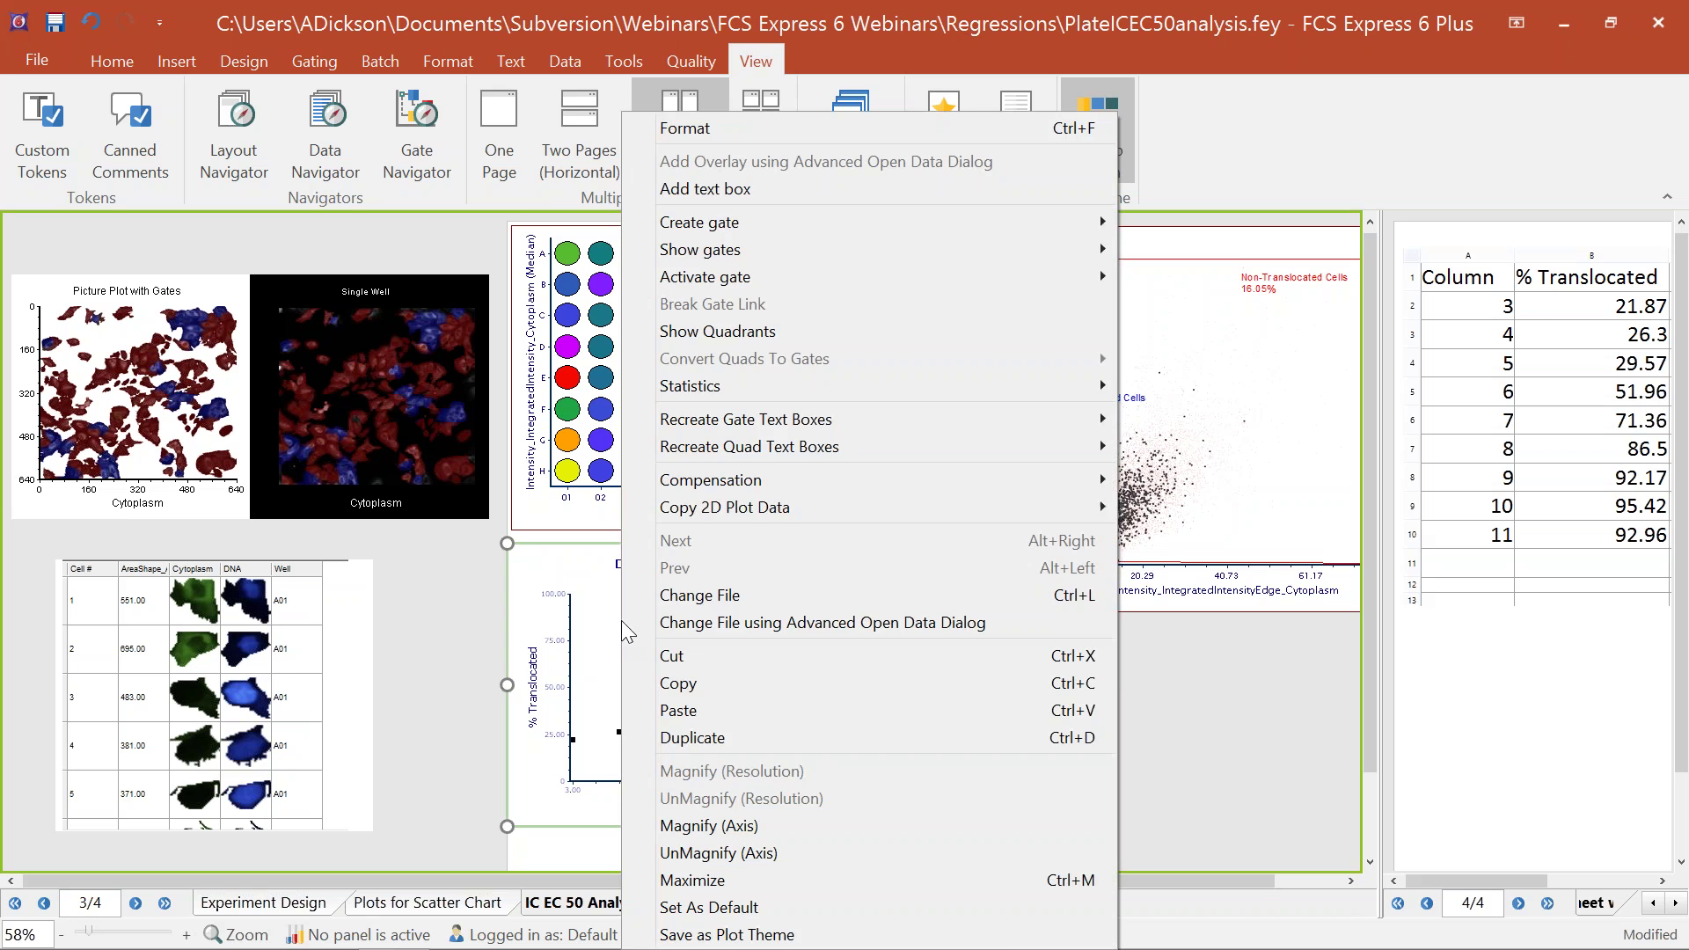
{"action": "left_click", "coordinate": [742, 131]}
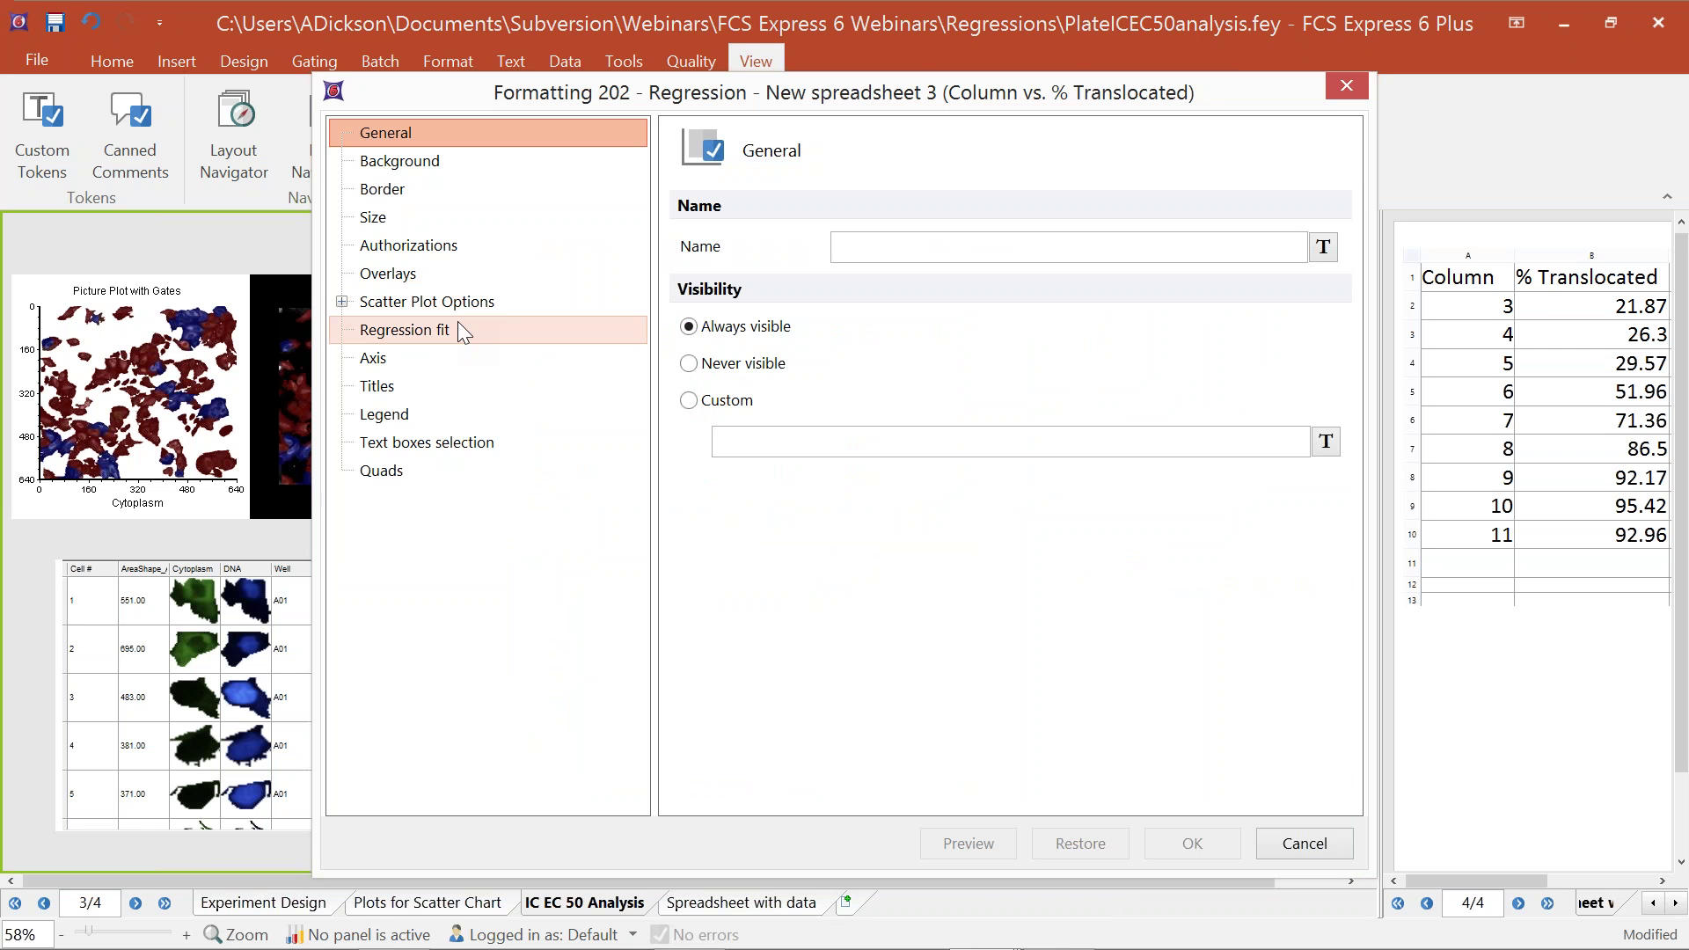
{"action": "left_click", "coordinate": [459, 323]}
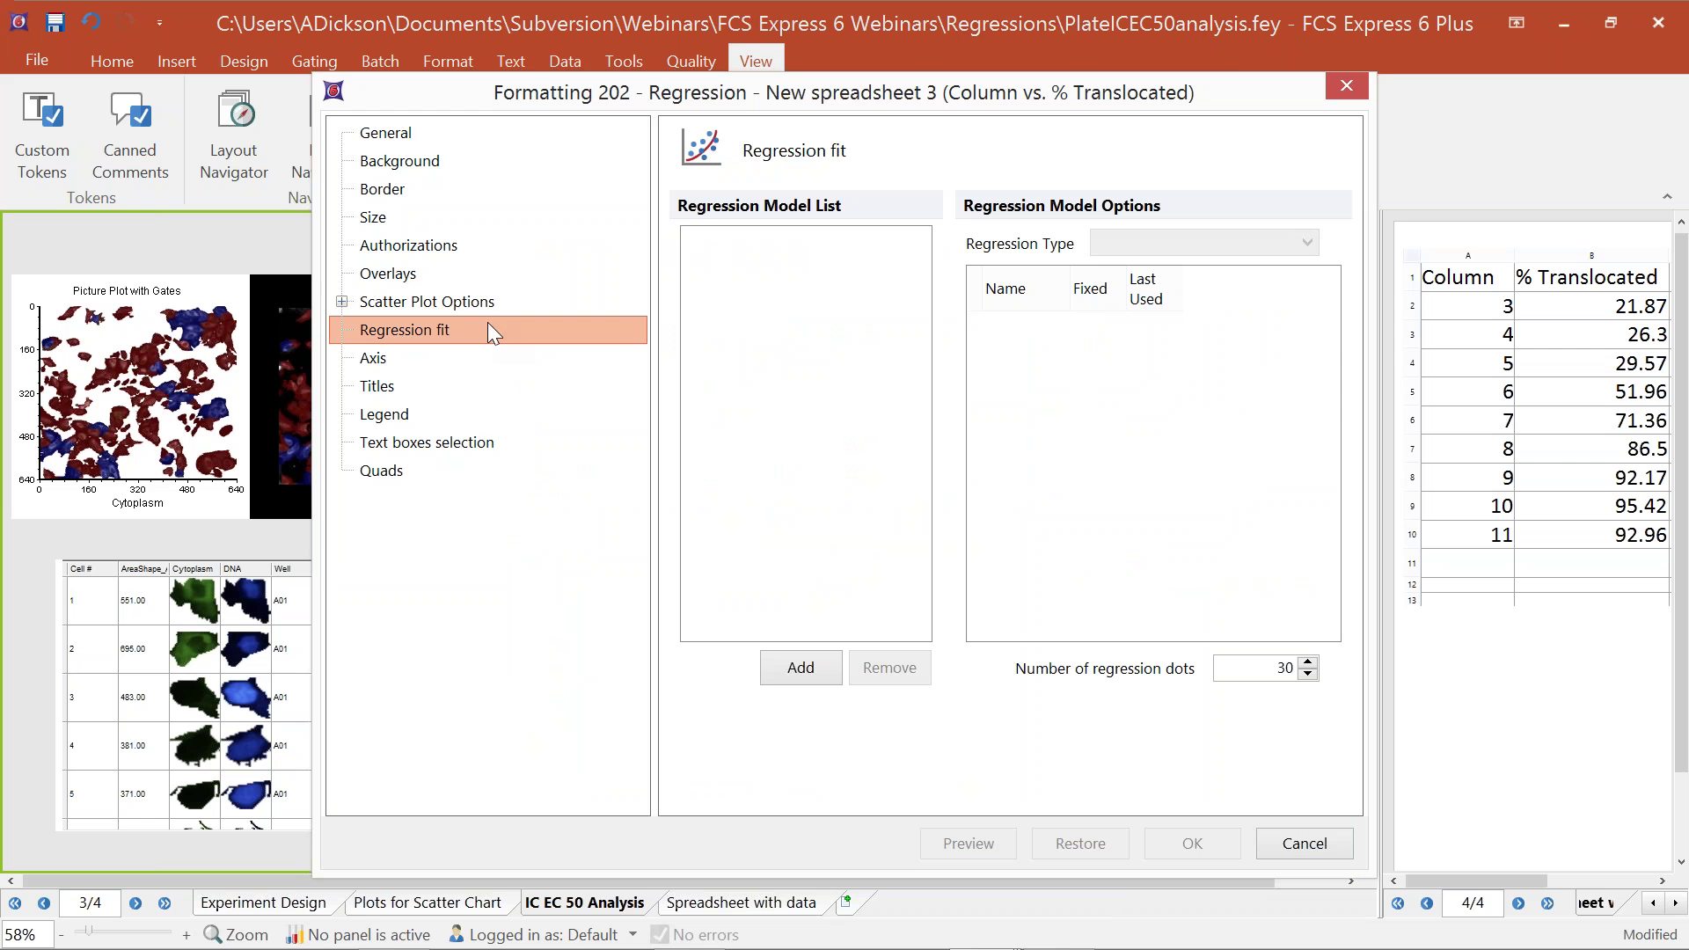
{"action": "left_click", "coordinate": [806, 268]}
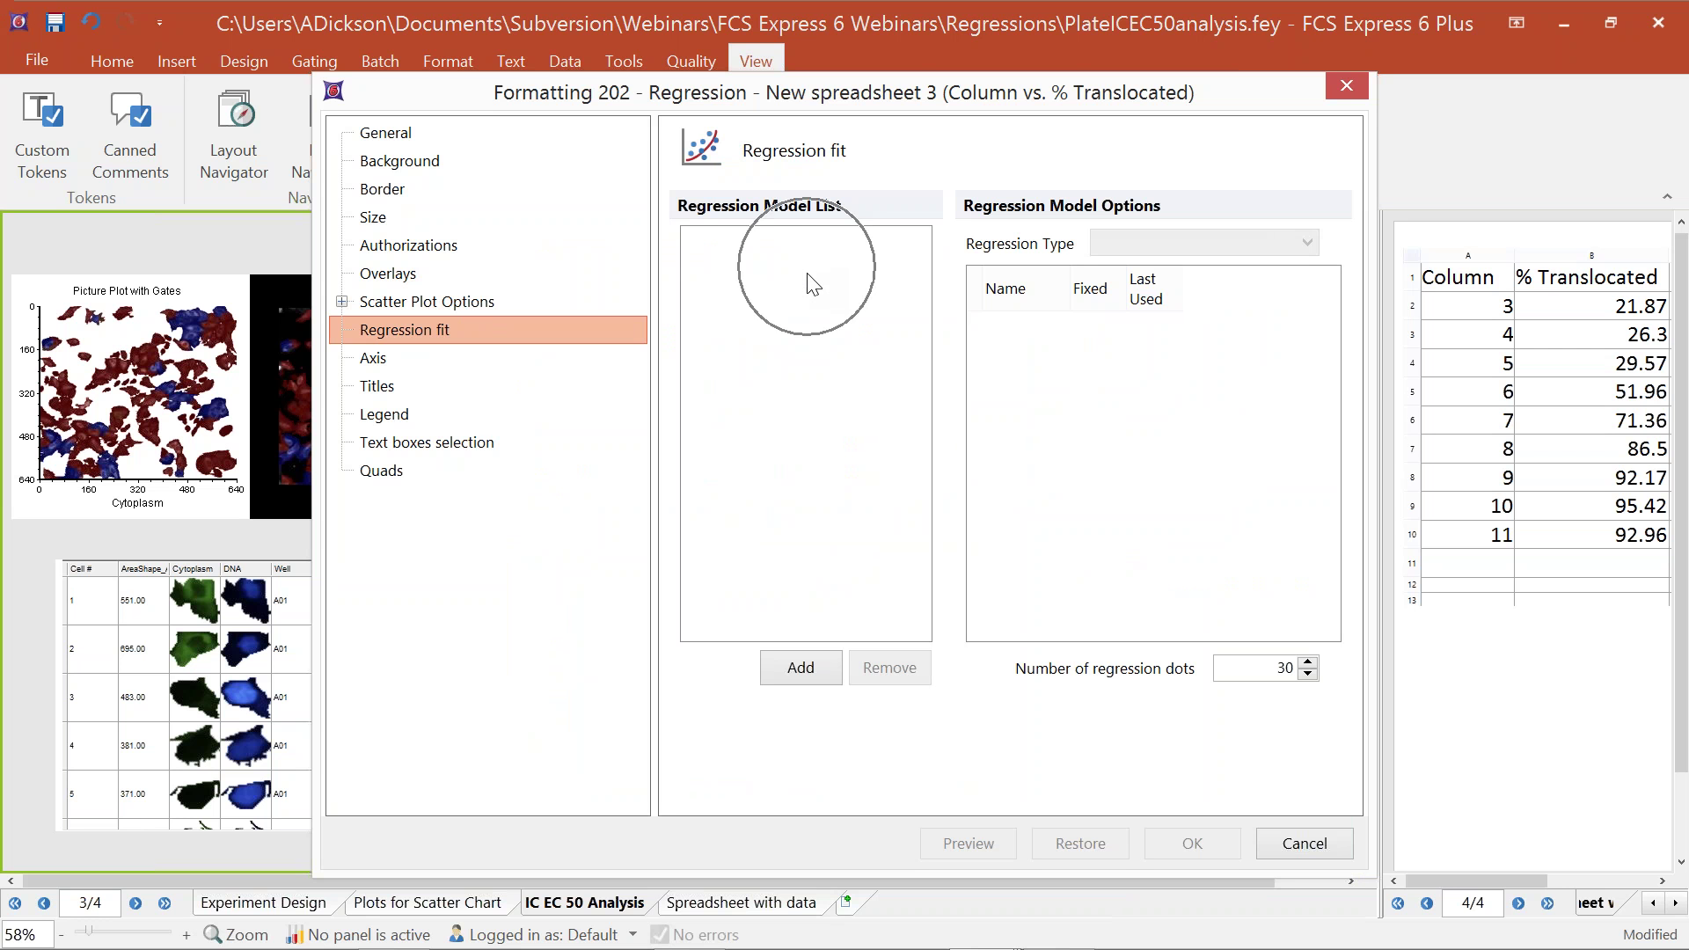
{"action": "left_click", "coordinate": [816, 652]}
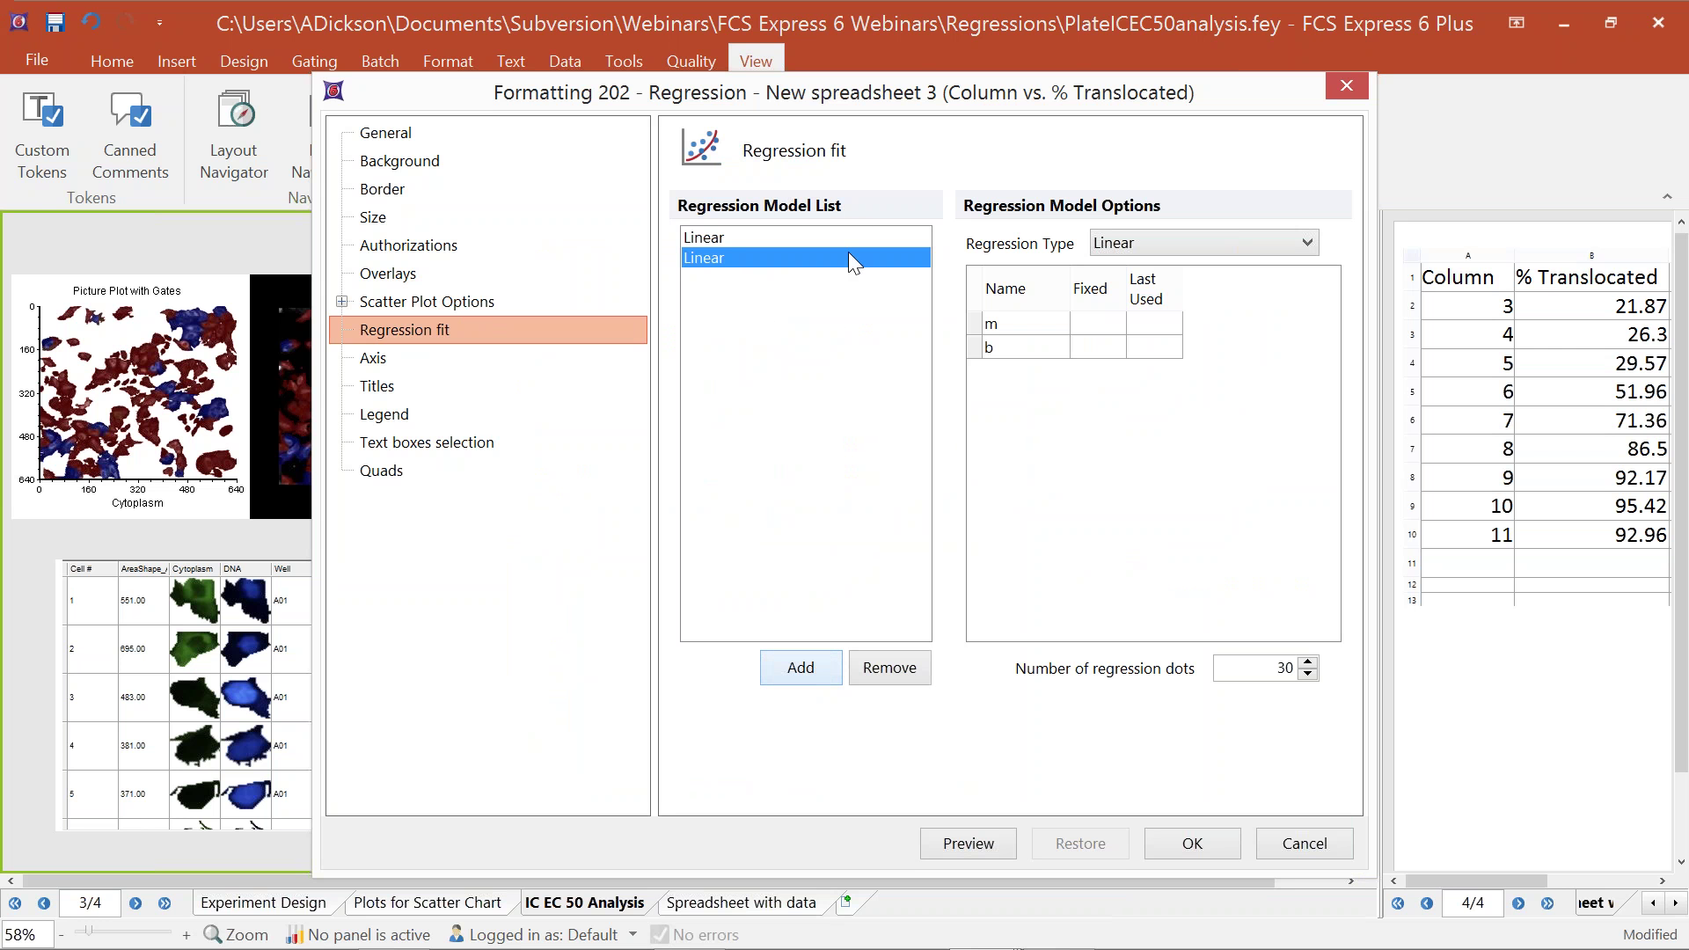
{"action": "left_click", "coordinate": [1158, 239]}
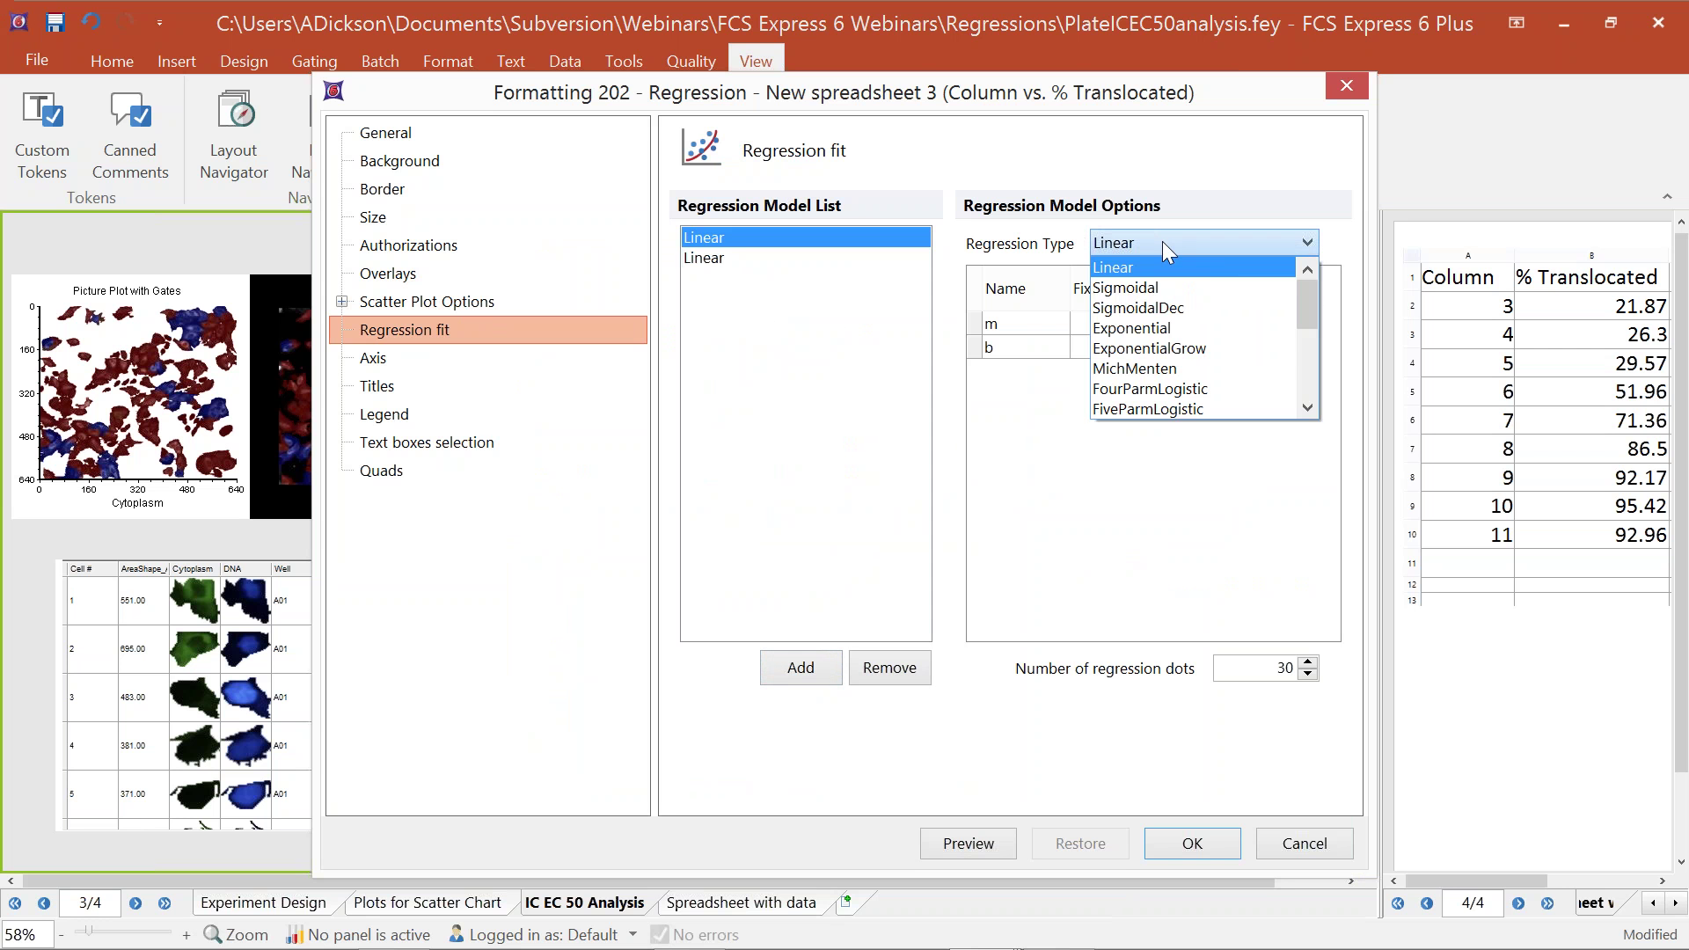
{"action": "left_click", "coordinate": [1283, 389]}
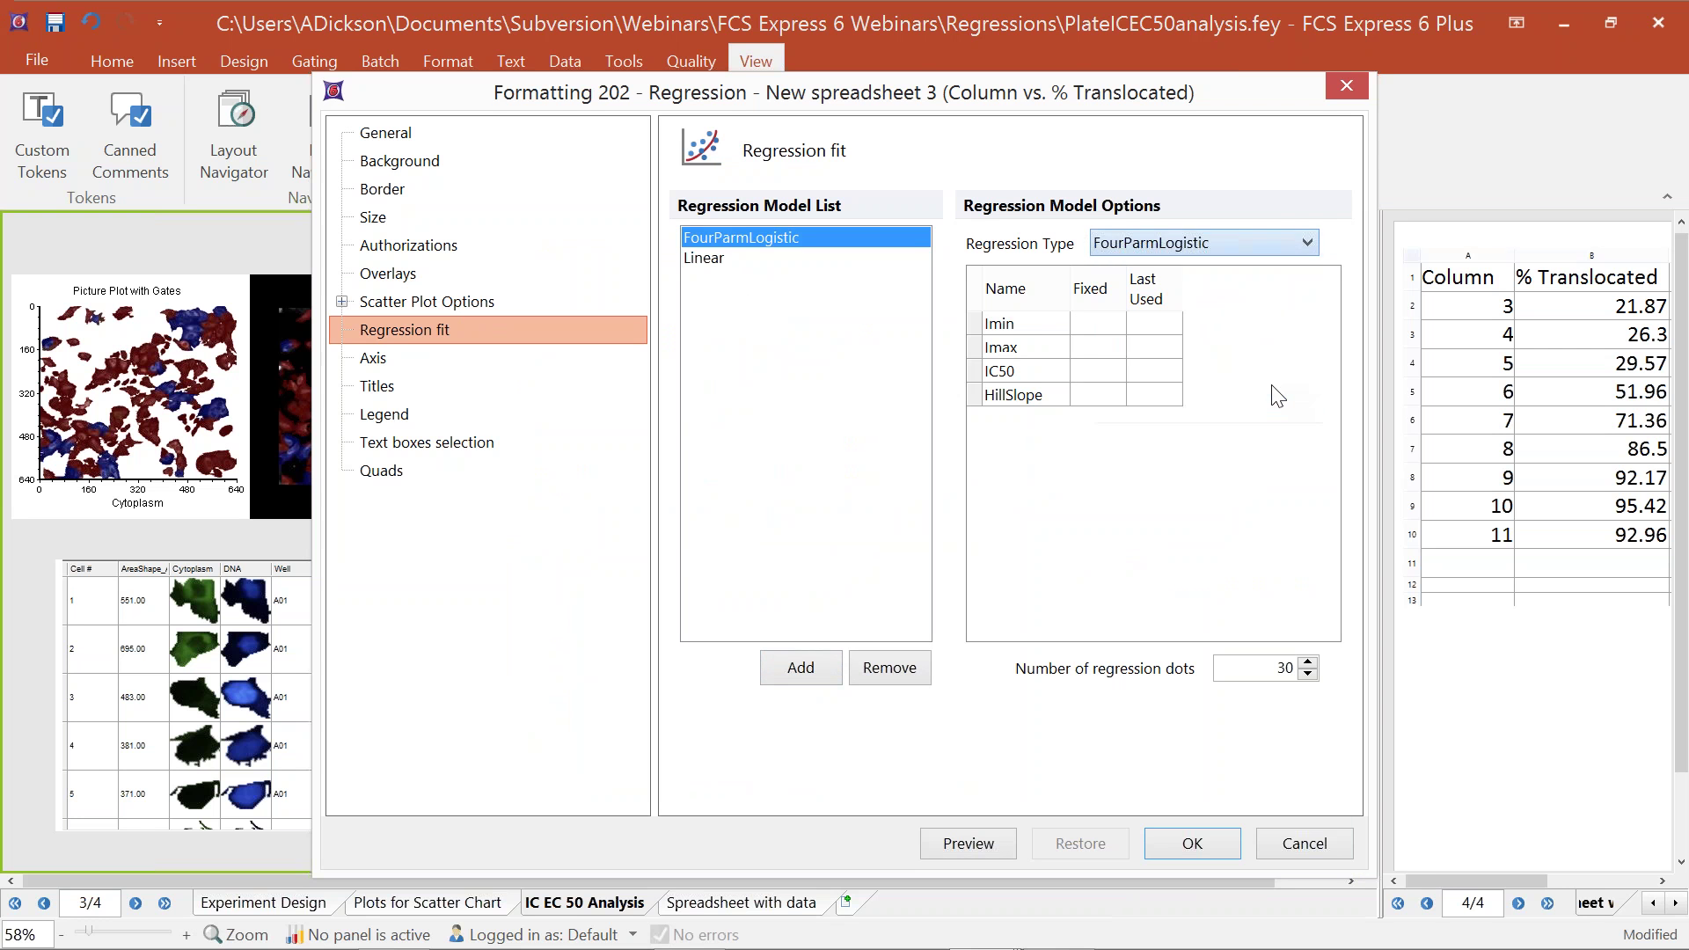
Step: Set the second regression model to FiveParmLogistic and preview its fitted parameters
{"action": "left_click", "coordinate": [778, 259]}
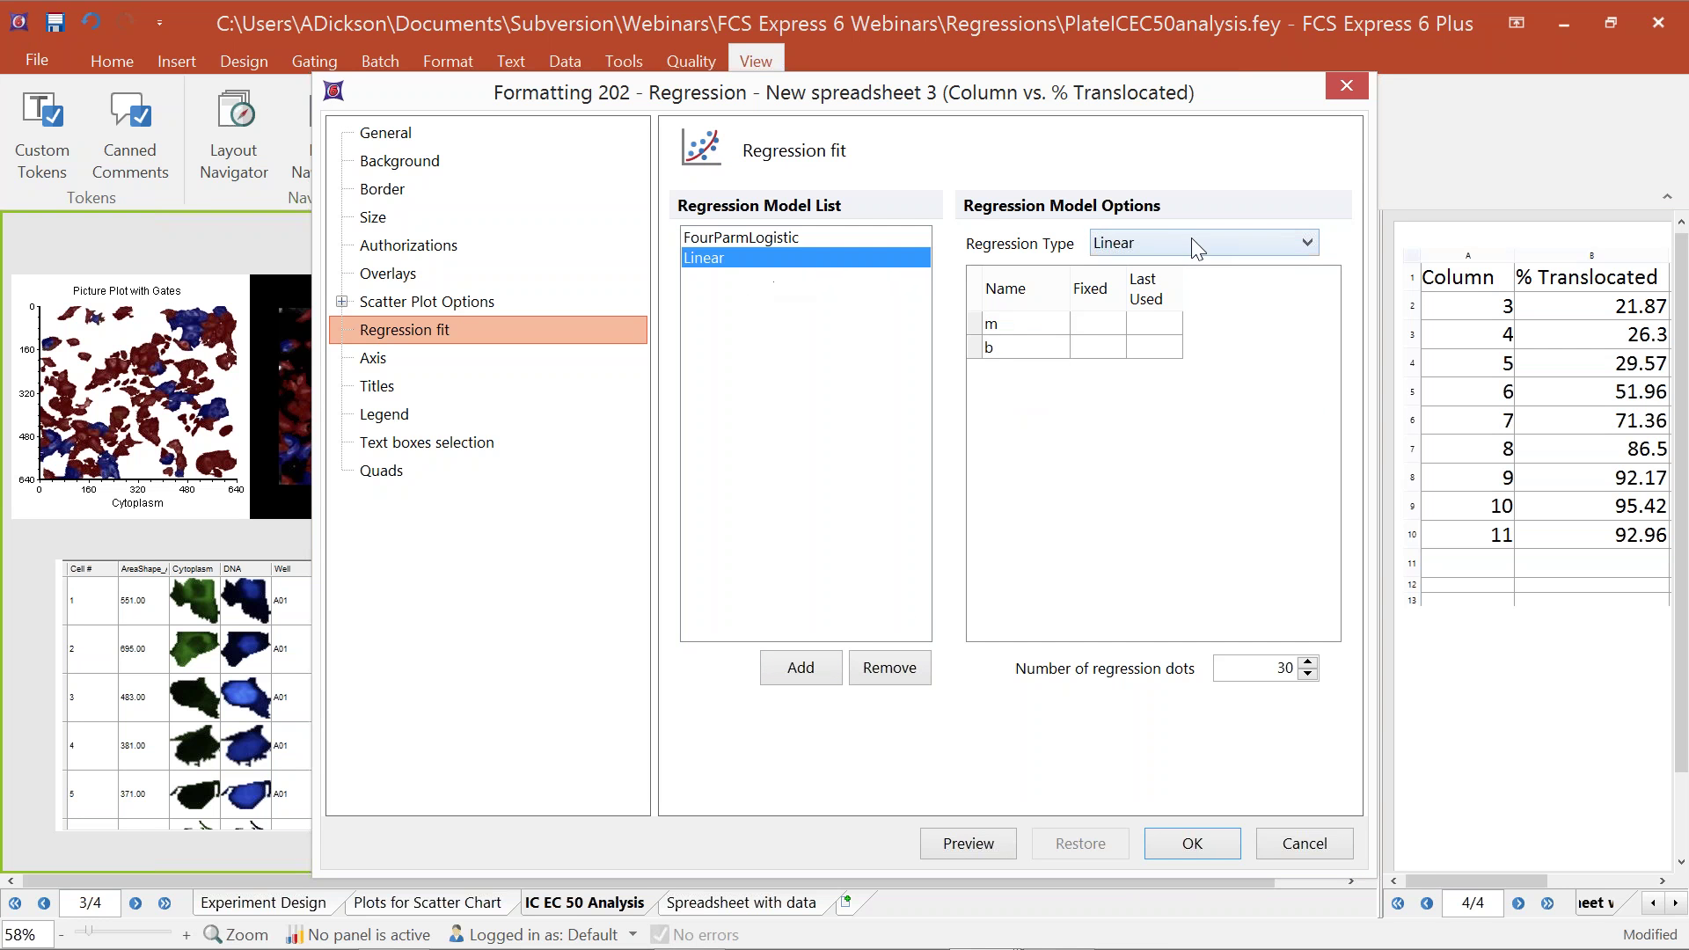
{"action": "left_click", "coordinate": [1159, 241]}
{"action": "left_click", "coordinate": [1154, 409]}
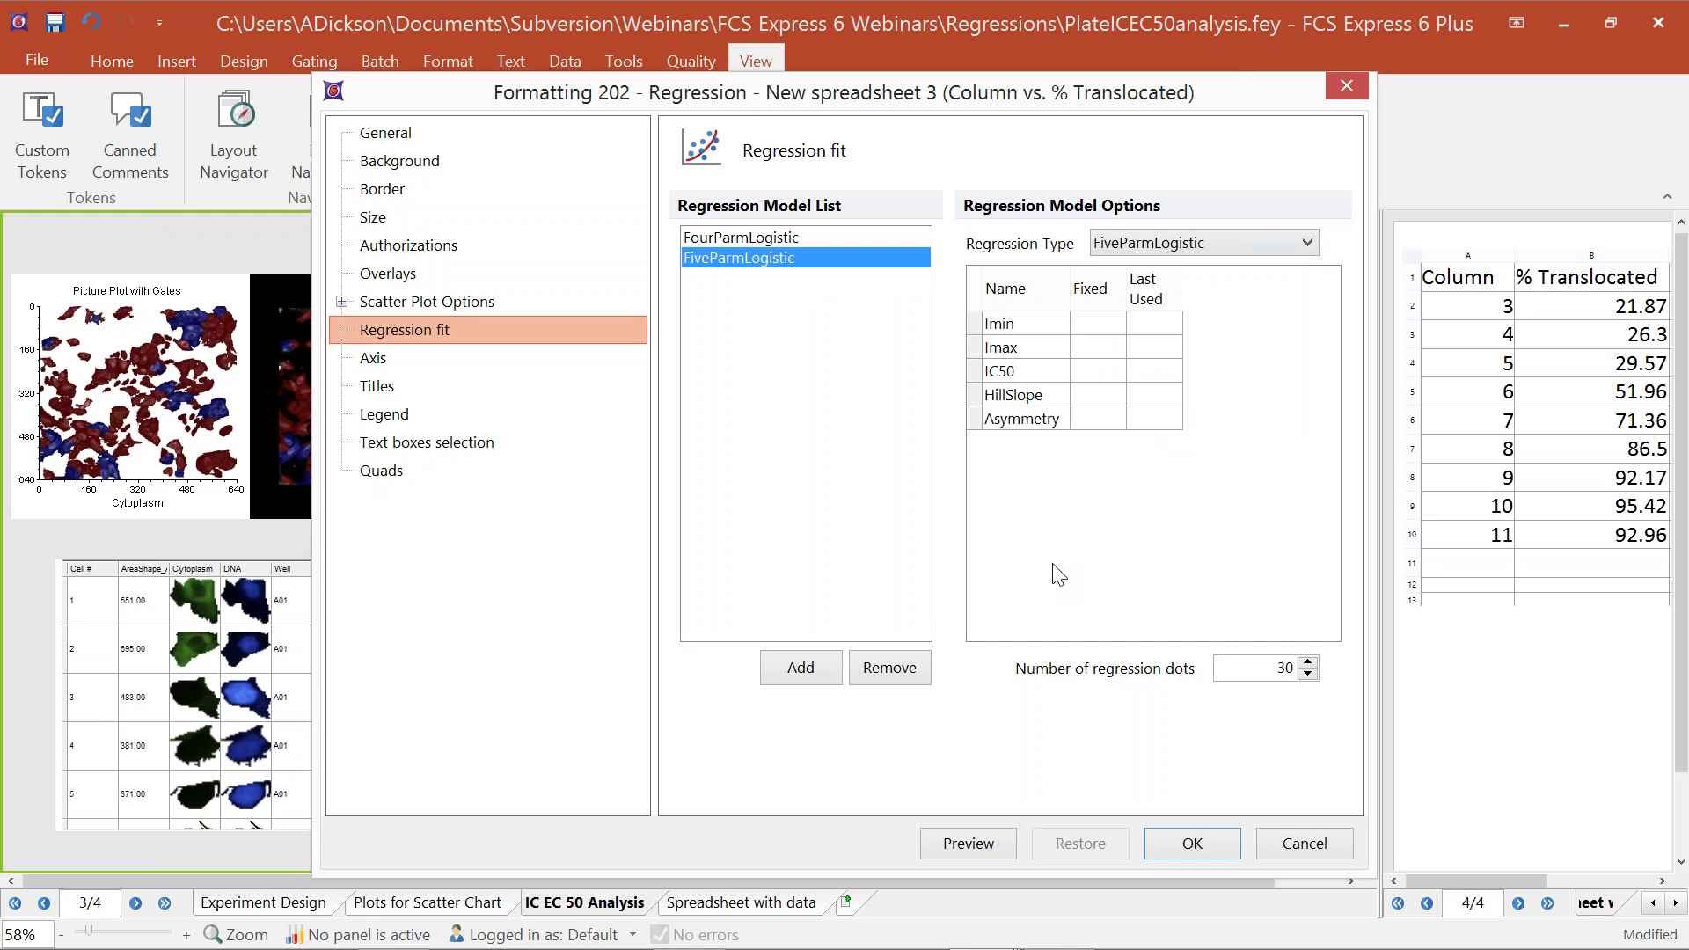
{"action": "left_click", "coordinate": [999, 837]}
{"action": "left_click_drag", "start_coordinate": [1228, 105], "coordinate": [1082, 92]}
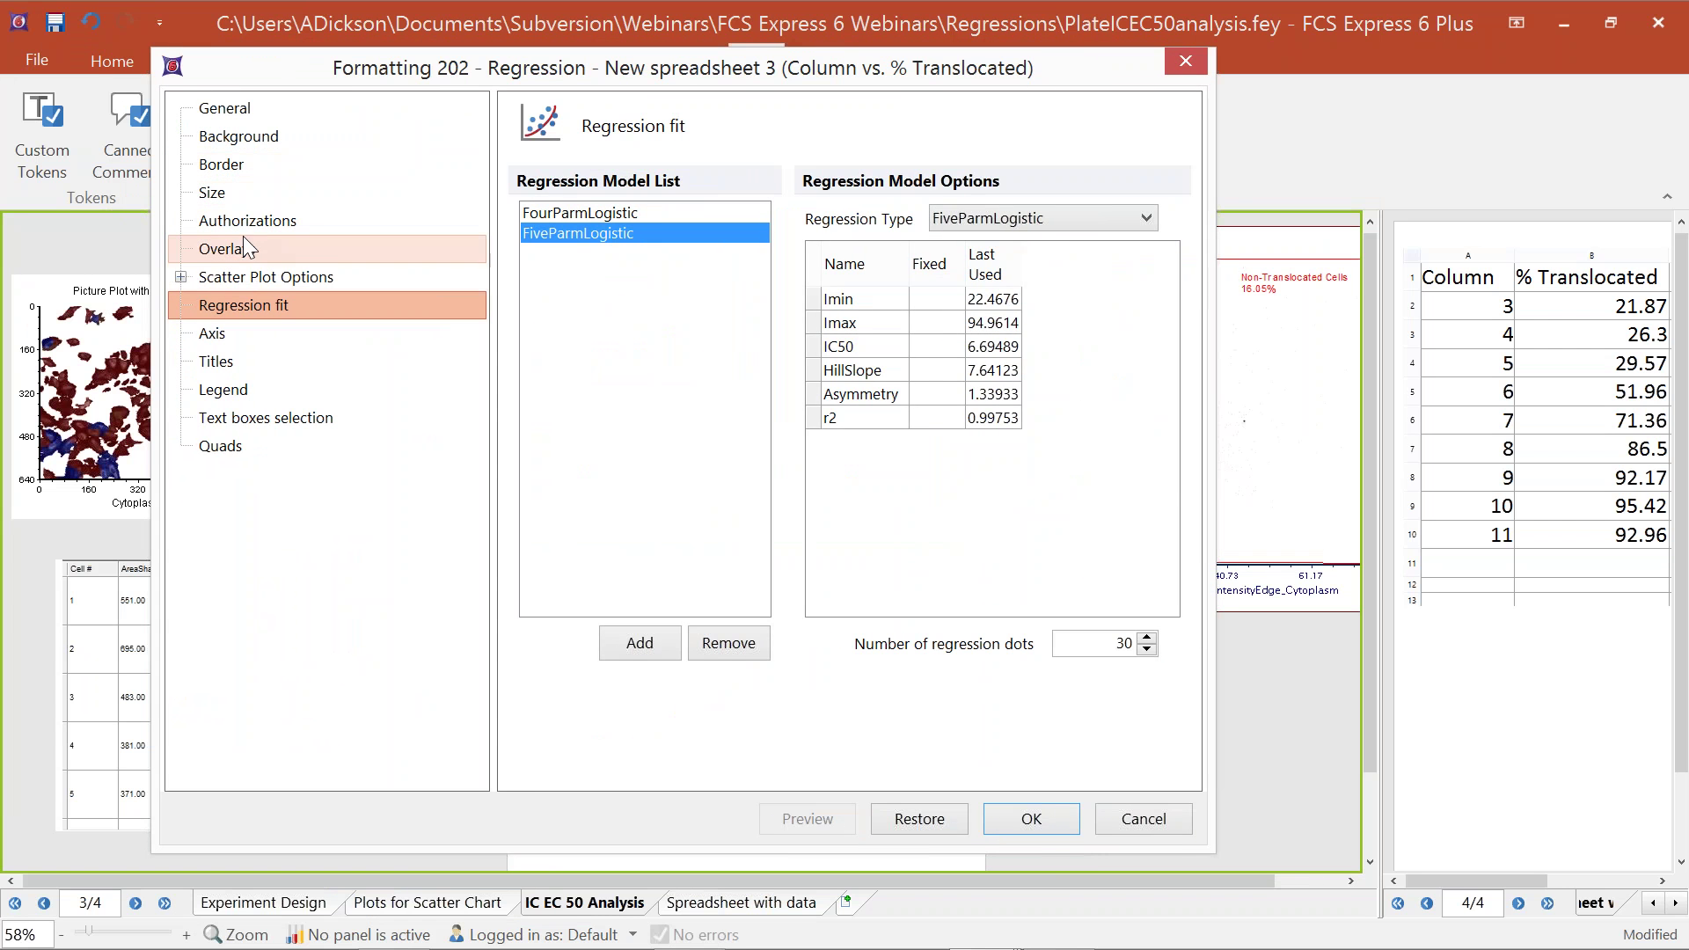
Step: Set the connecting line width of the FourParmLogistic and FiveParmLogistic overlays to 5 and apply the formatting
{"action": "left_click", "coordinate": [298, 249]}
{"action": "left_click_drag", "start_coordinate": [578, 231], "coordinate": [579, 251]}
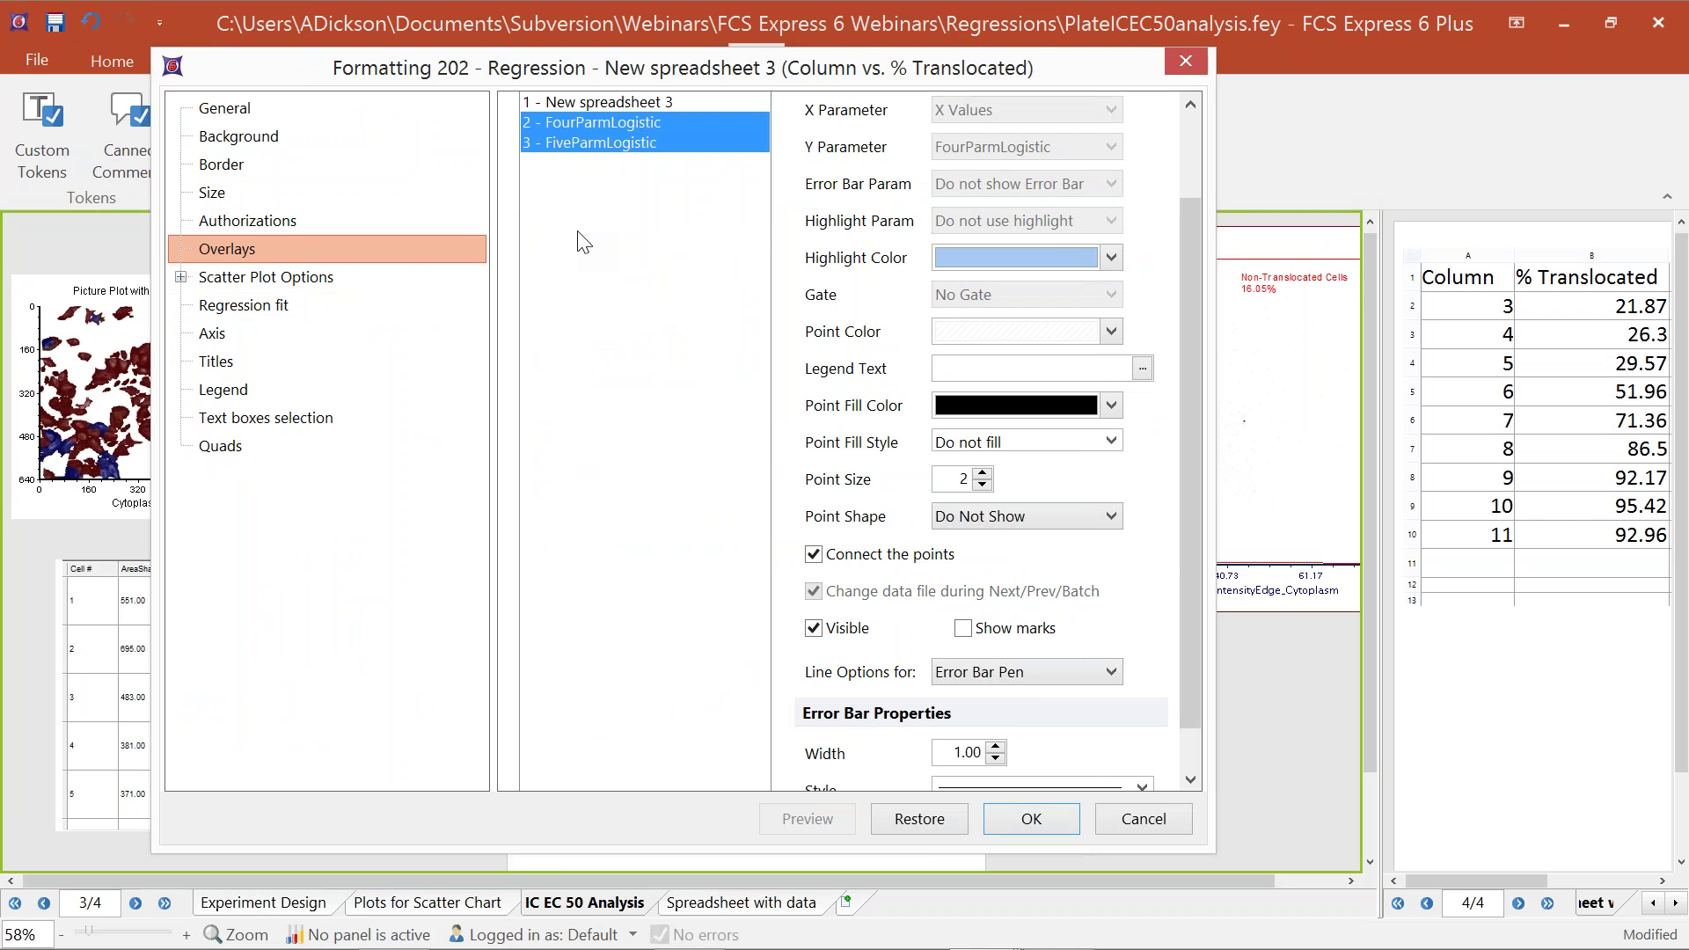
{"action": "left_click", "coordinate": [979, 676]}
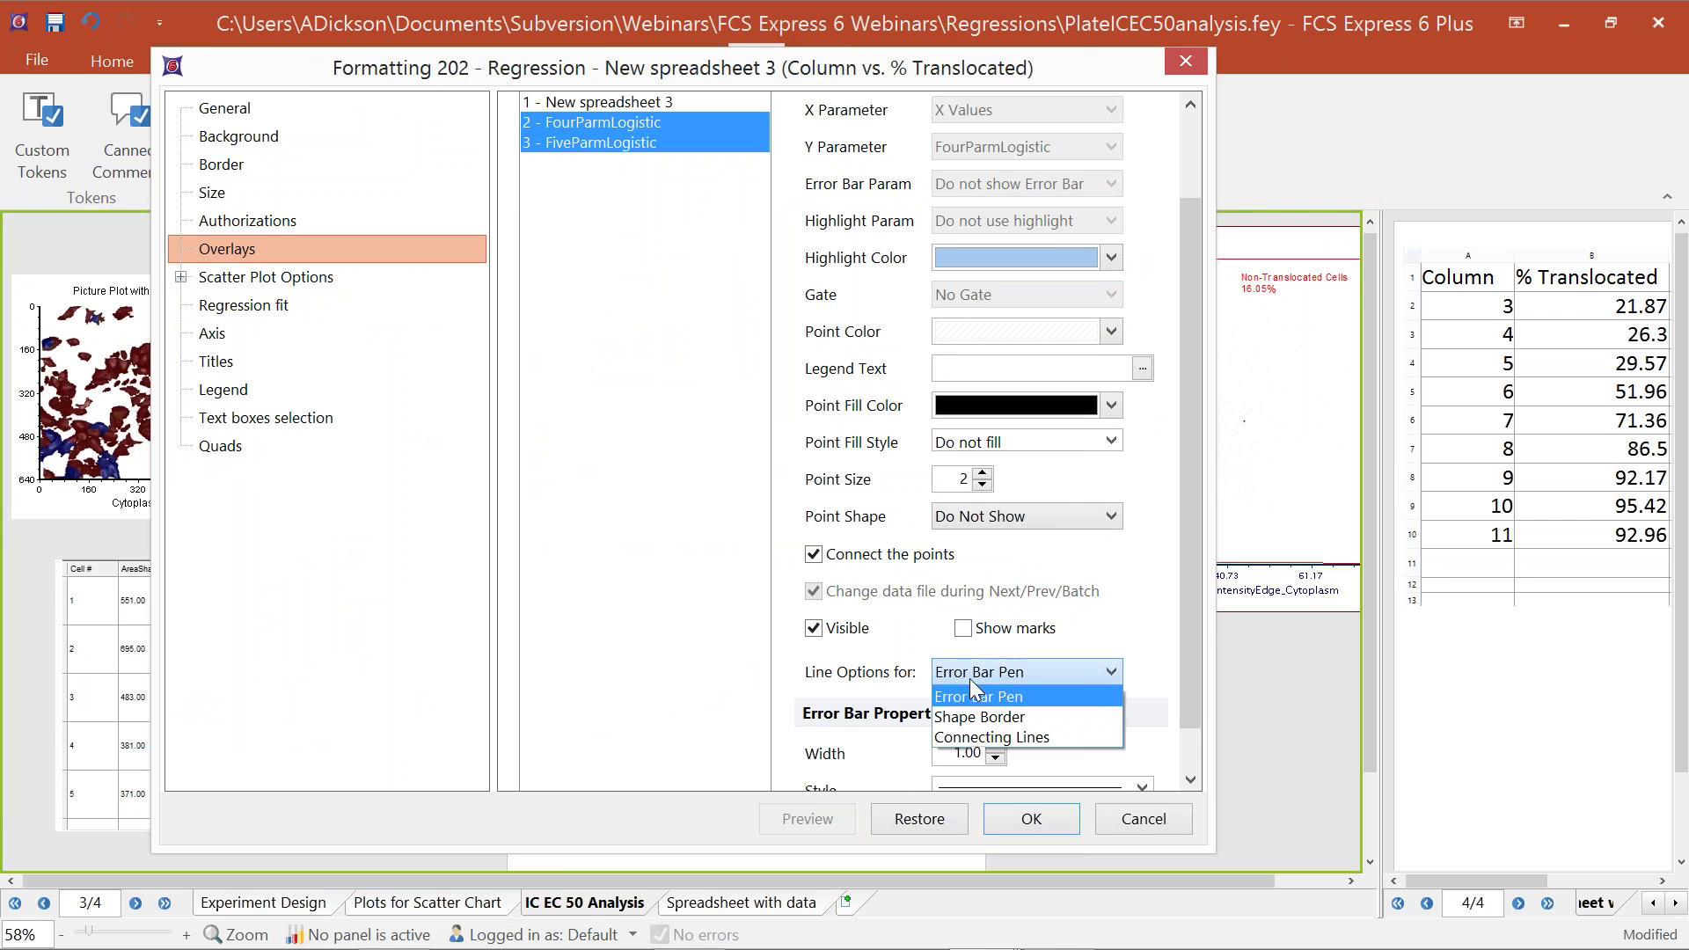
{"action": "left_click", "coordinate": [986, 739]}
{"action": "double_click", "coordinate": [946, 750]}
{"action": "type", "text": "5"}
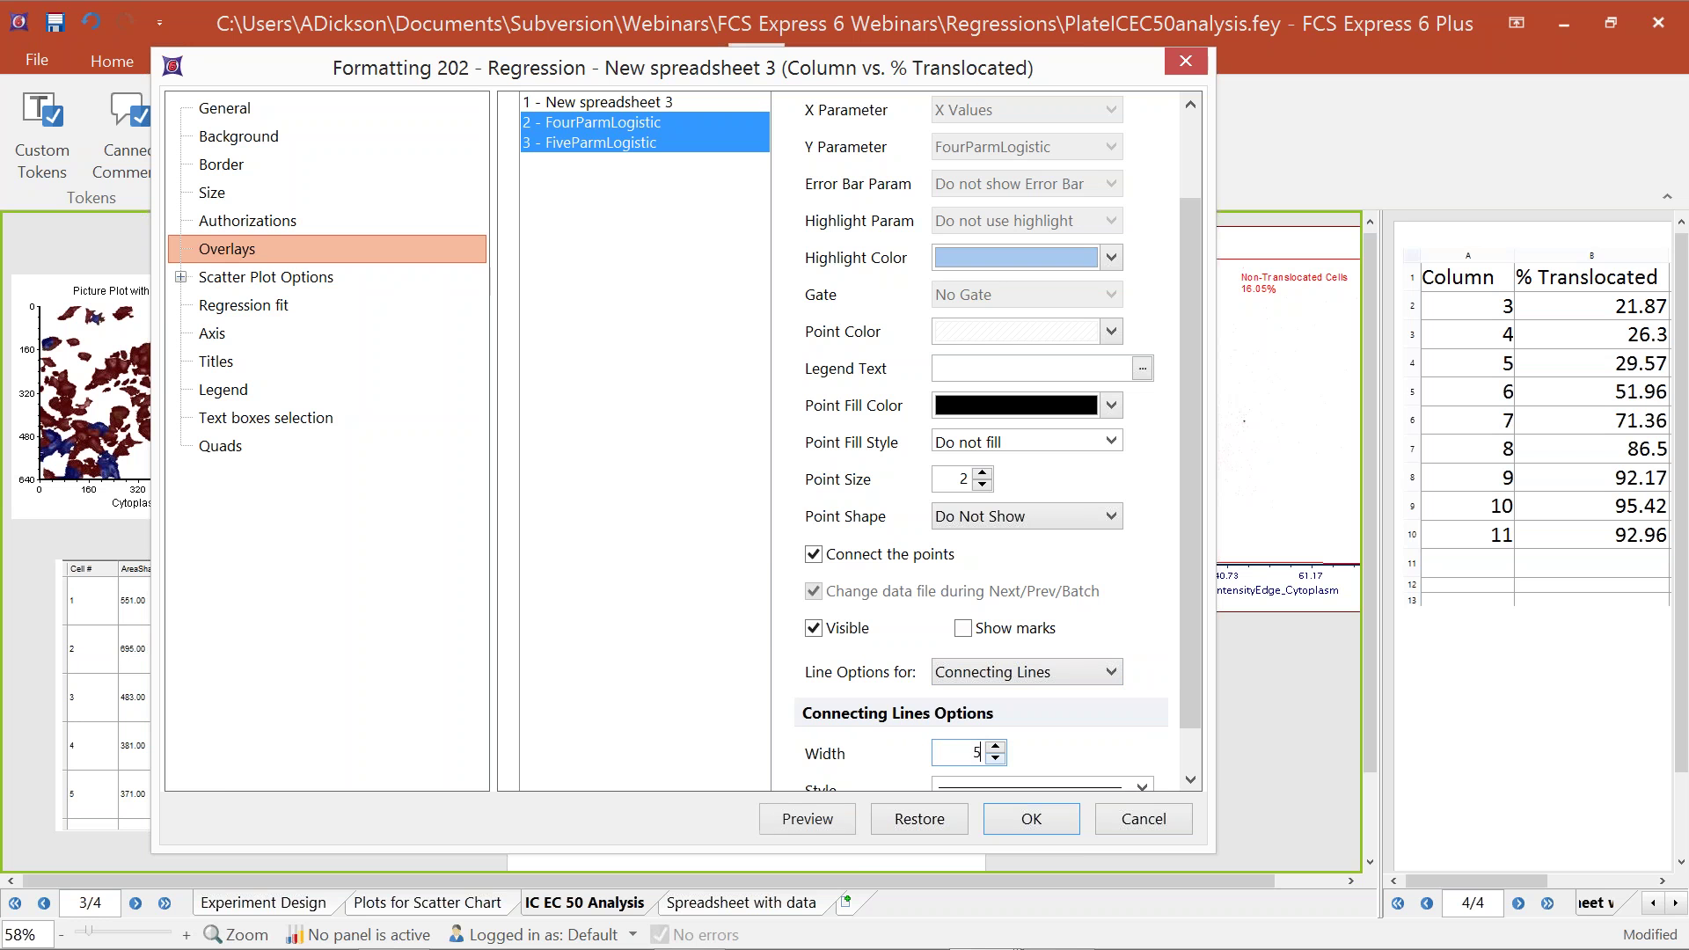
{"action": "left_click", "coordinate": [1003, 817]}
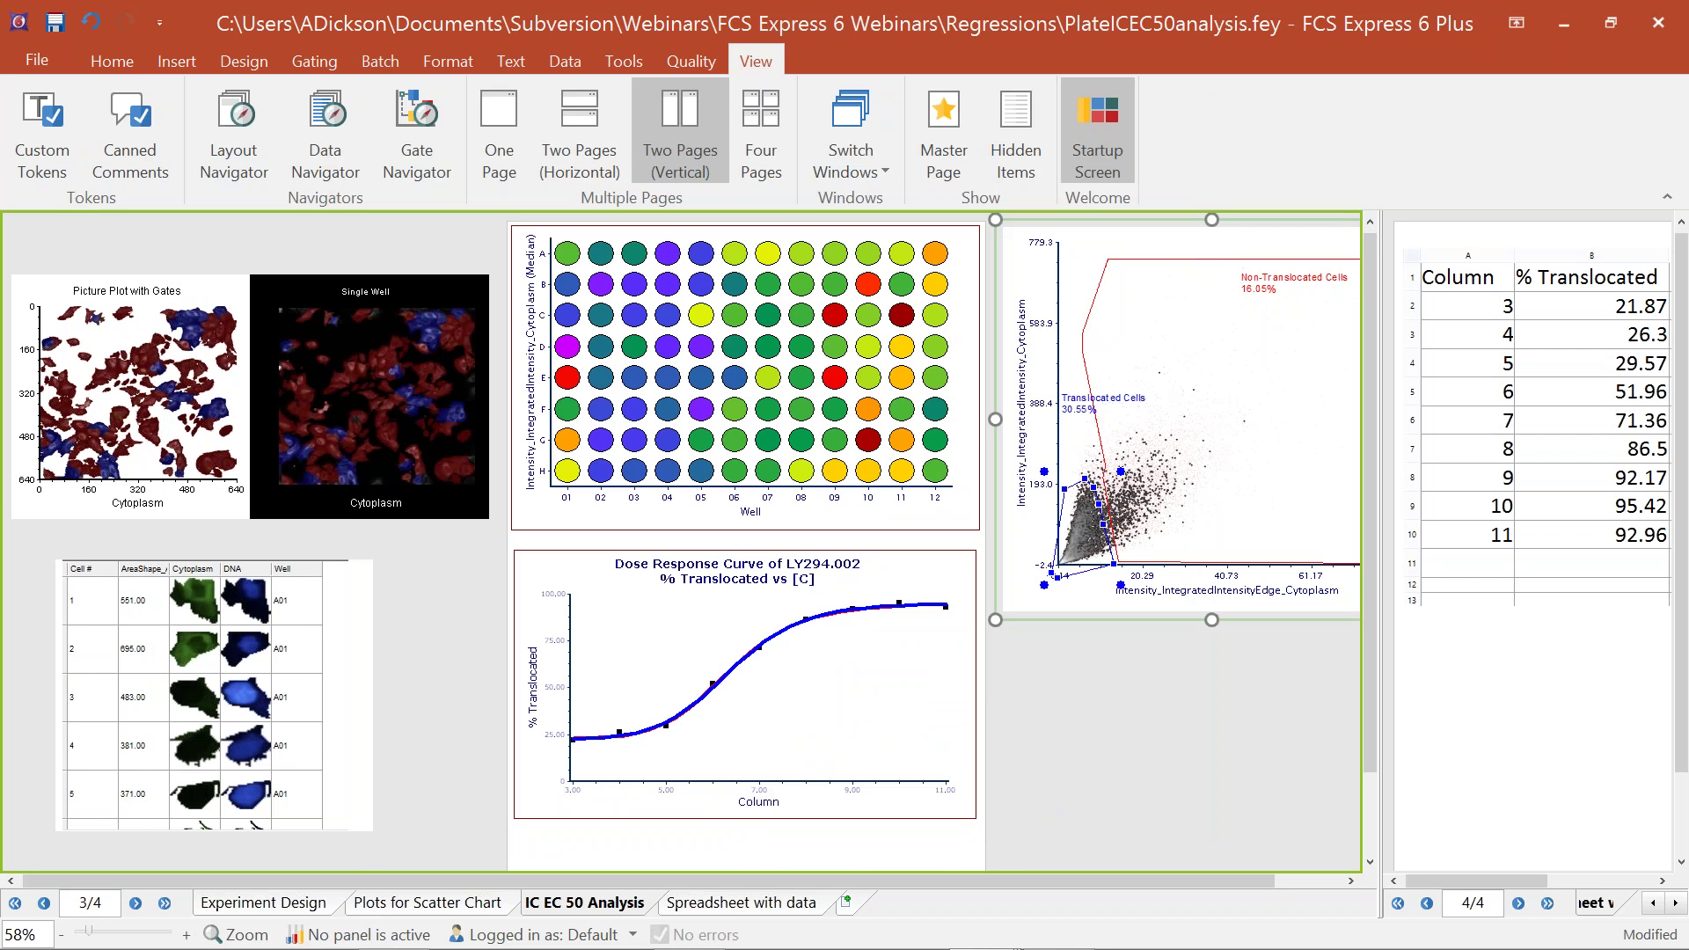
Step: Shift the Translocated Cells gate slightly on the scatter plot and check the fitted dose response curves
{"action": "left_click_drag", "start_coordinate": [1097, 505], "coordinate": [1096, 543]}
{"action": "left_click", "coordinate": [859, 710]}
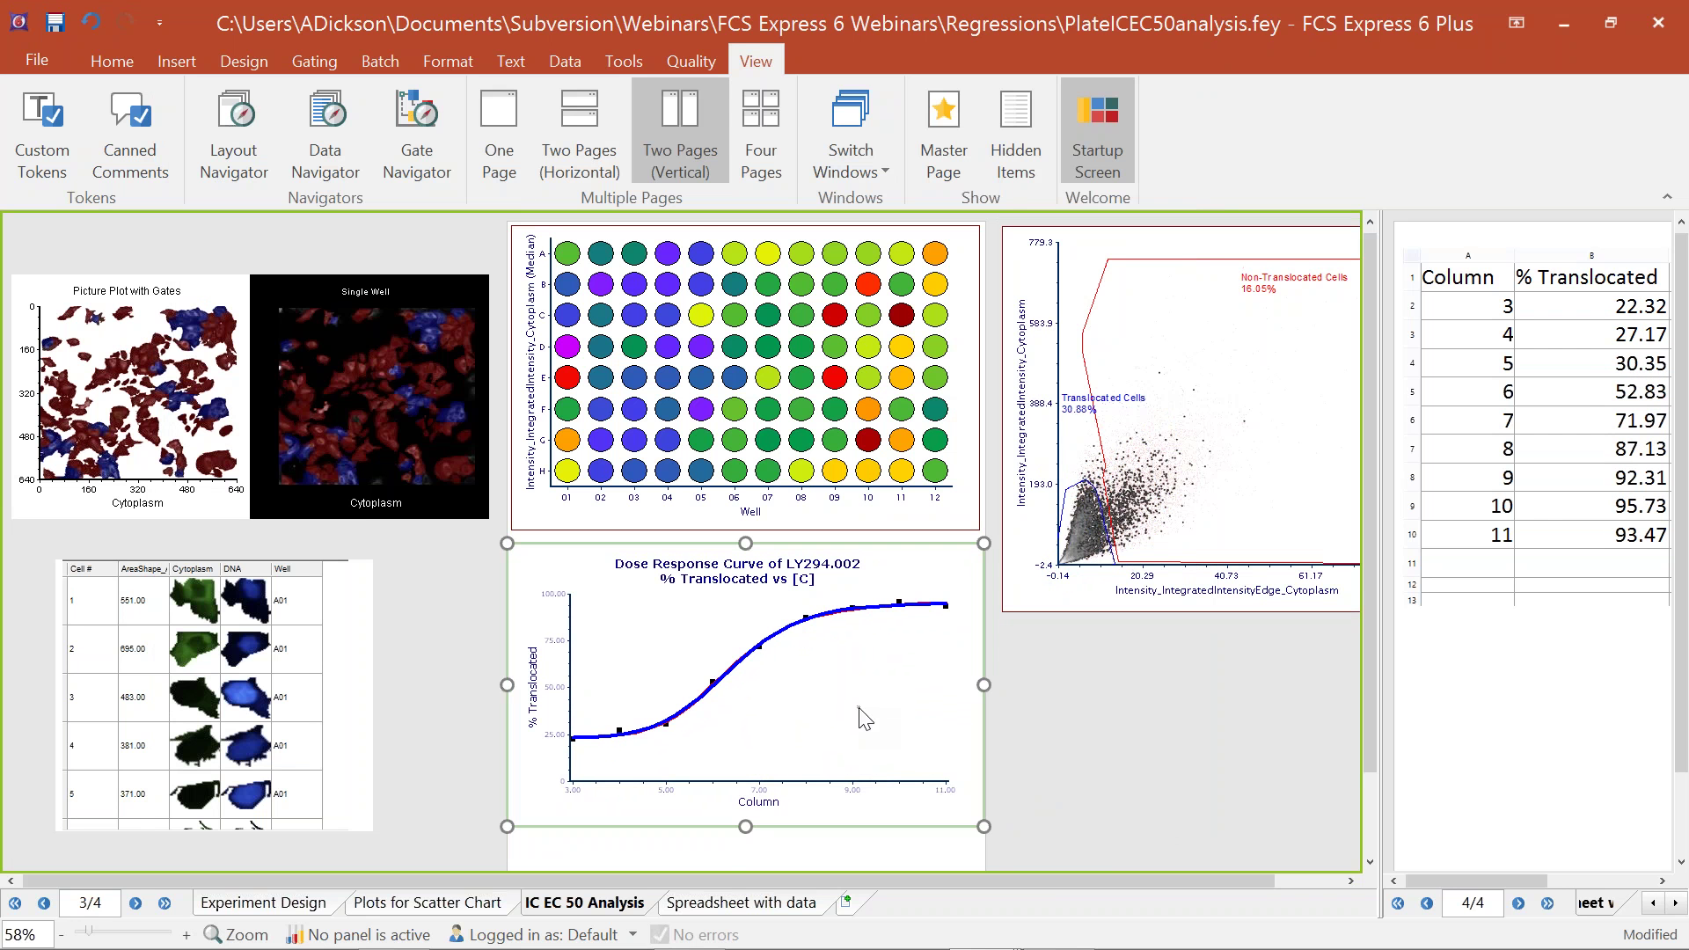
Step: Add an enlarged text box inside the dose response plot with separate lines labelled 4PL EC50 and 5PL EC50
{"action": "right_click", "coordinate": [611, 603]}
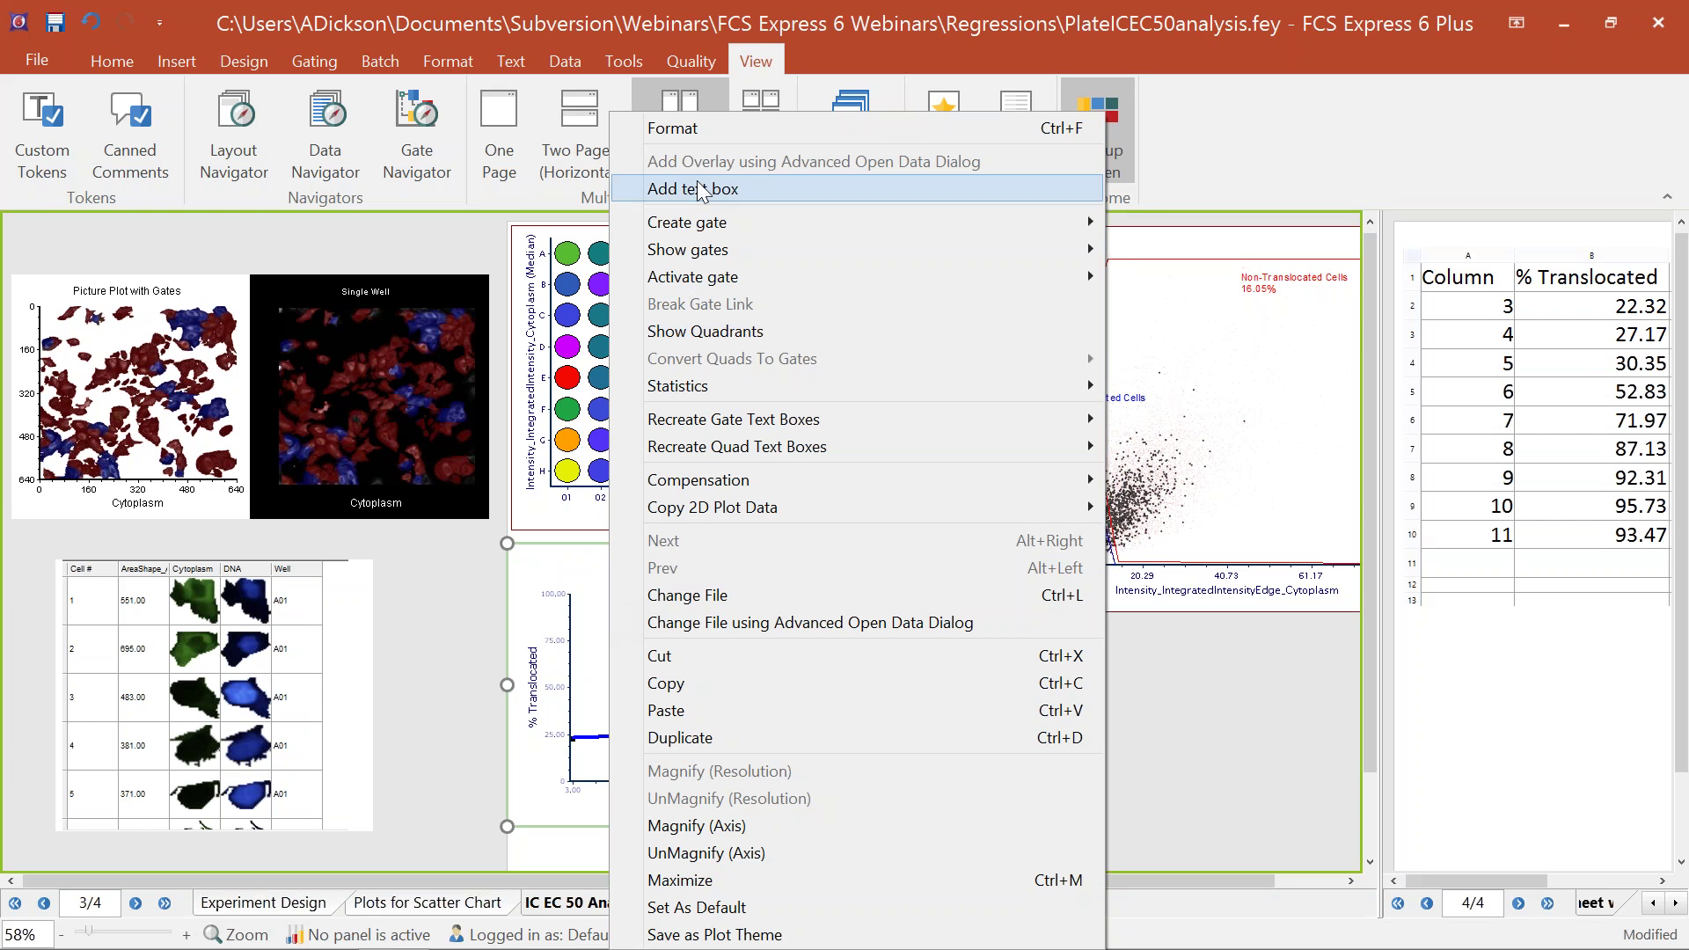
{"action": "left_click", "coordinate": [693, 189]}
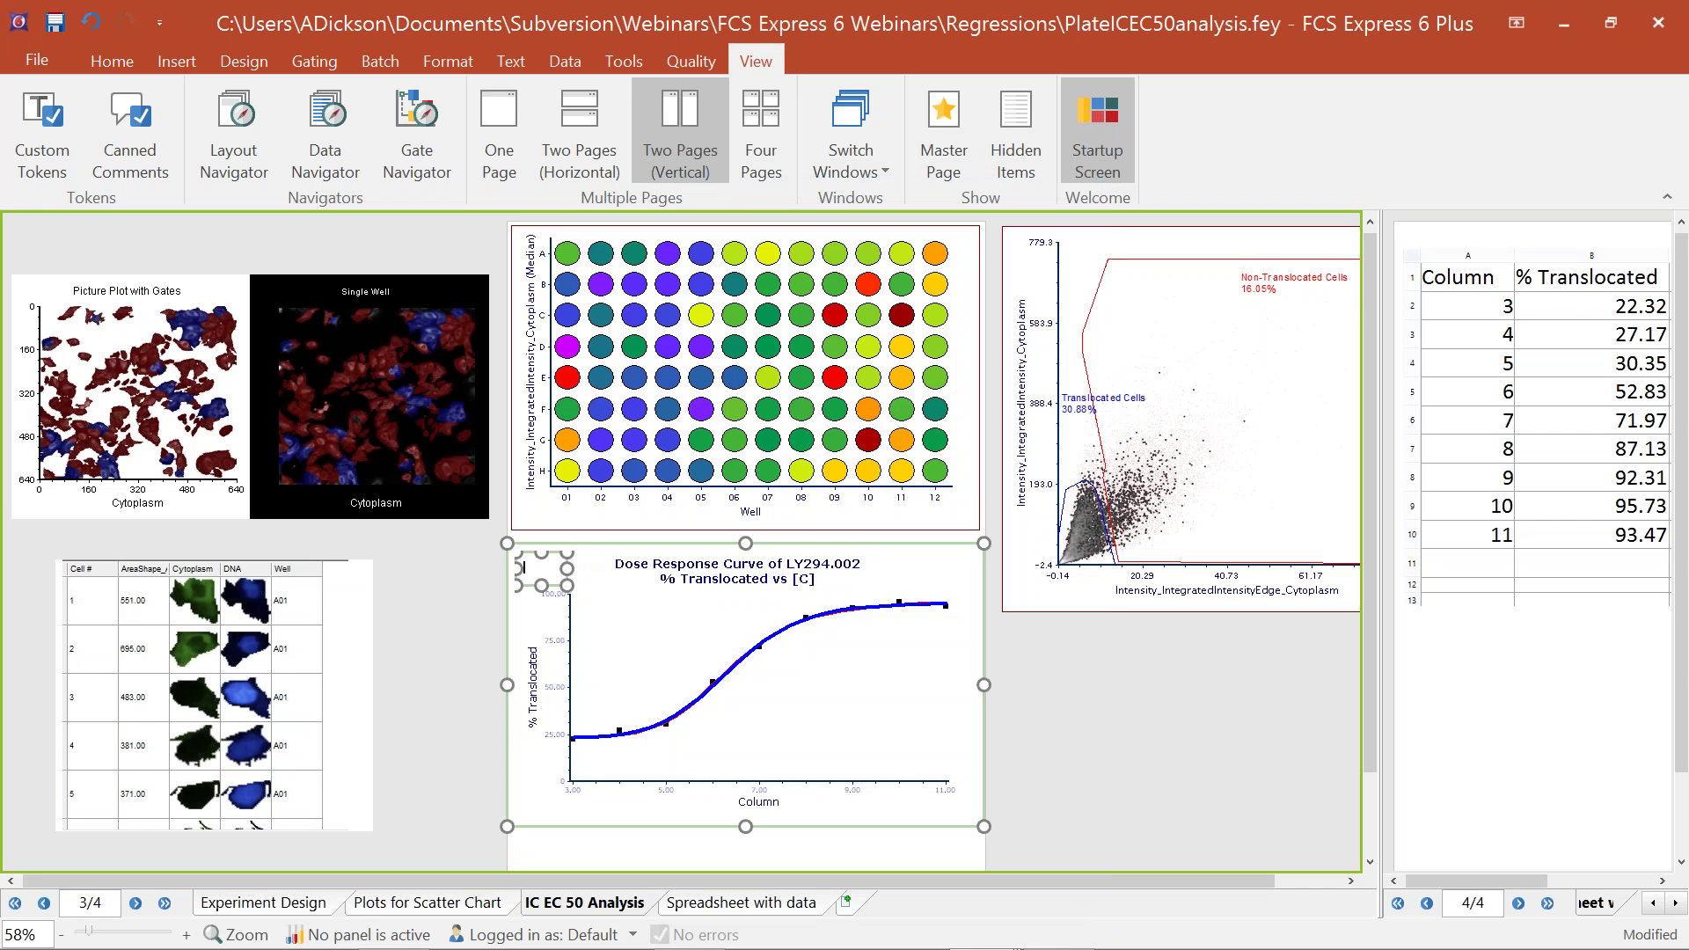
{"action": "left_click_drag", "start_coordinate": [557, 582], "coordinate": [681, 676]}
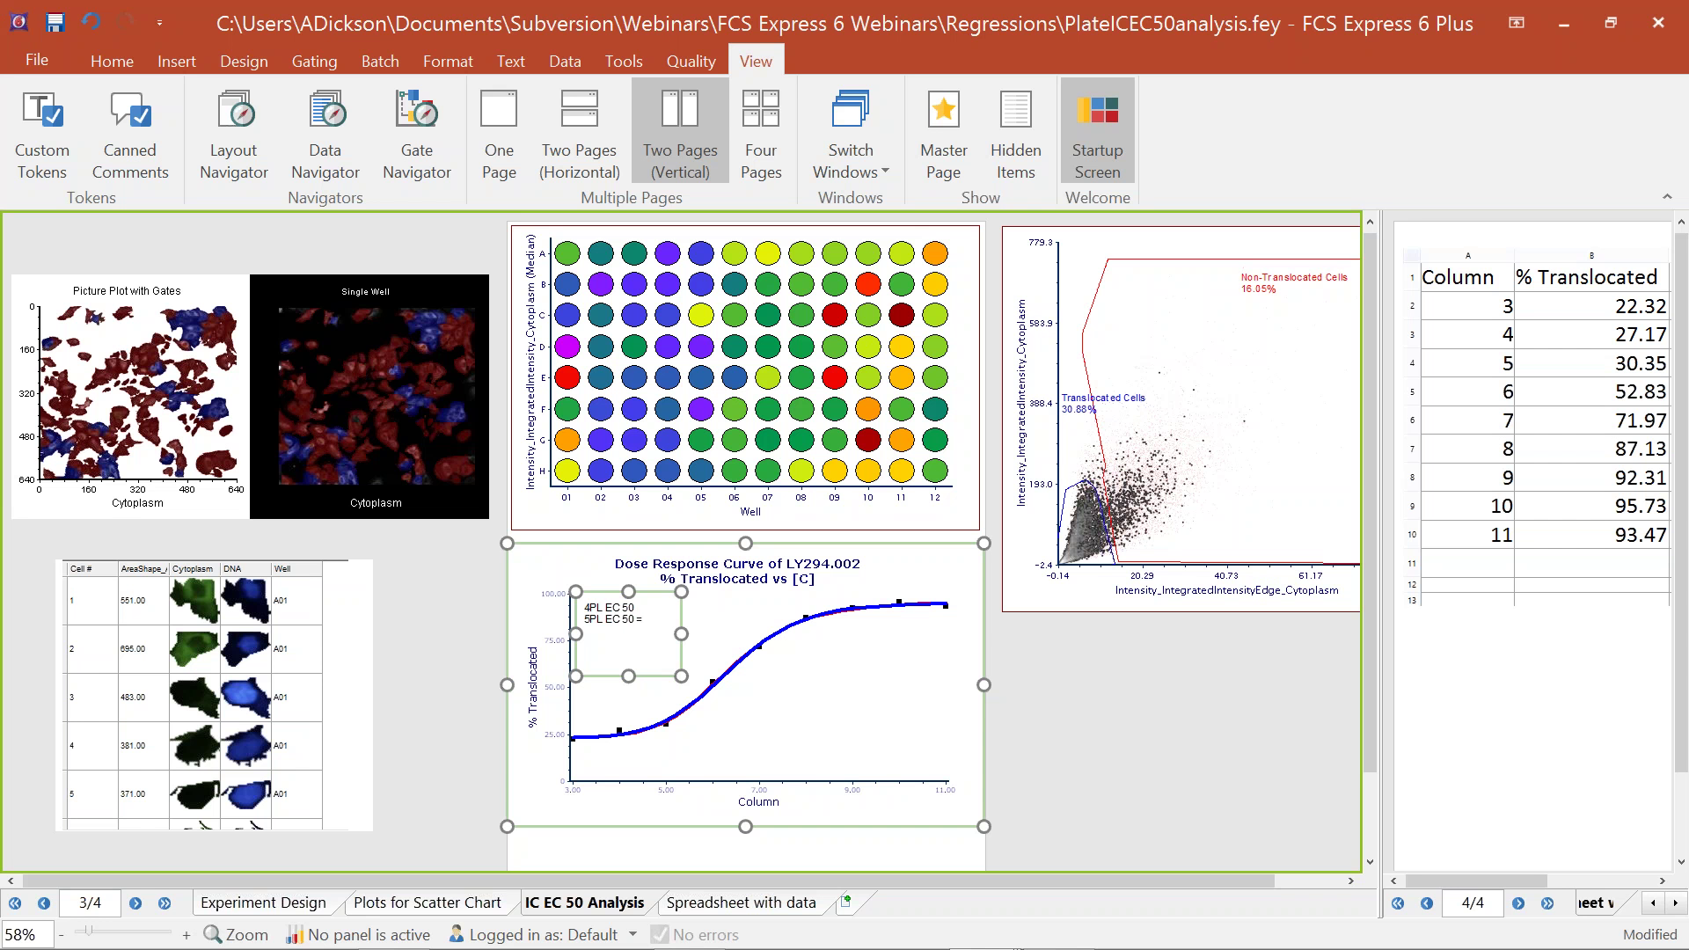
Step: Start a statistic token in the text box, using the plot that the text box is on as its data source
{"action": "right_click", "coordinate": [648, 621]}
{"action": "left_click", "coordinate": [686, 635]}
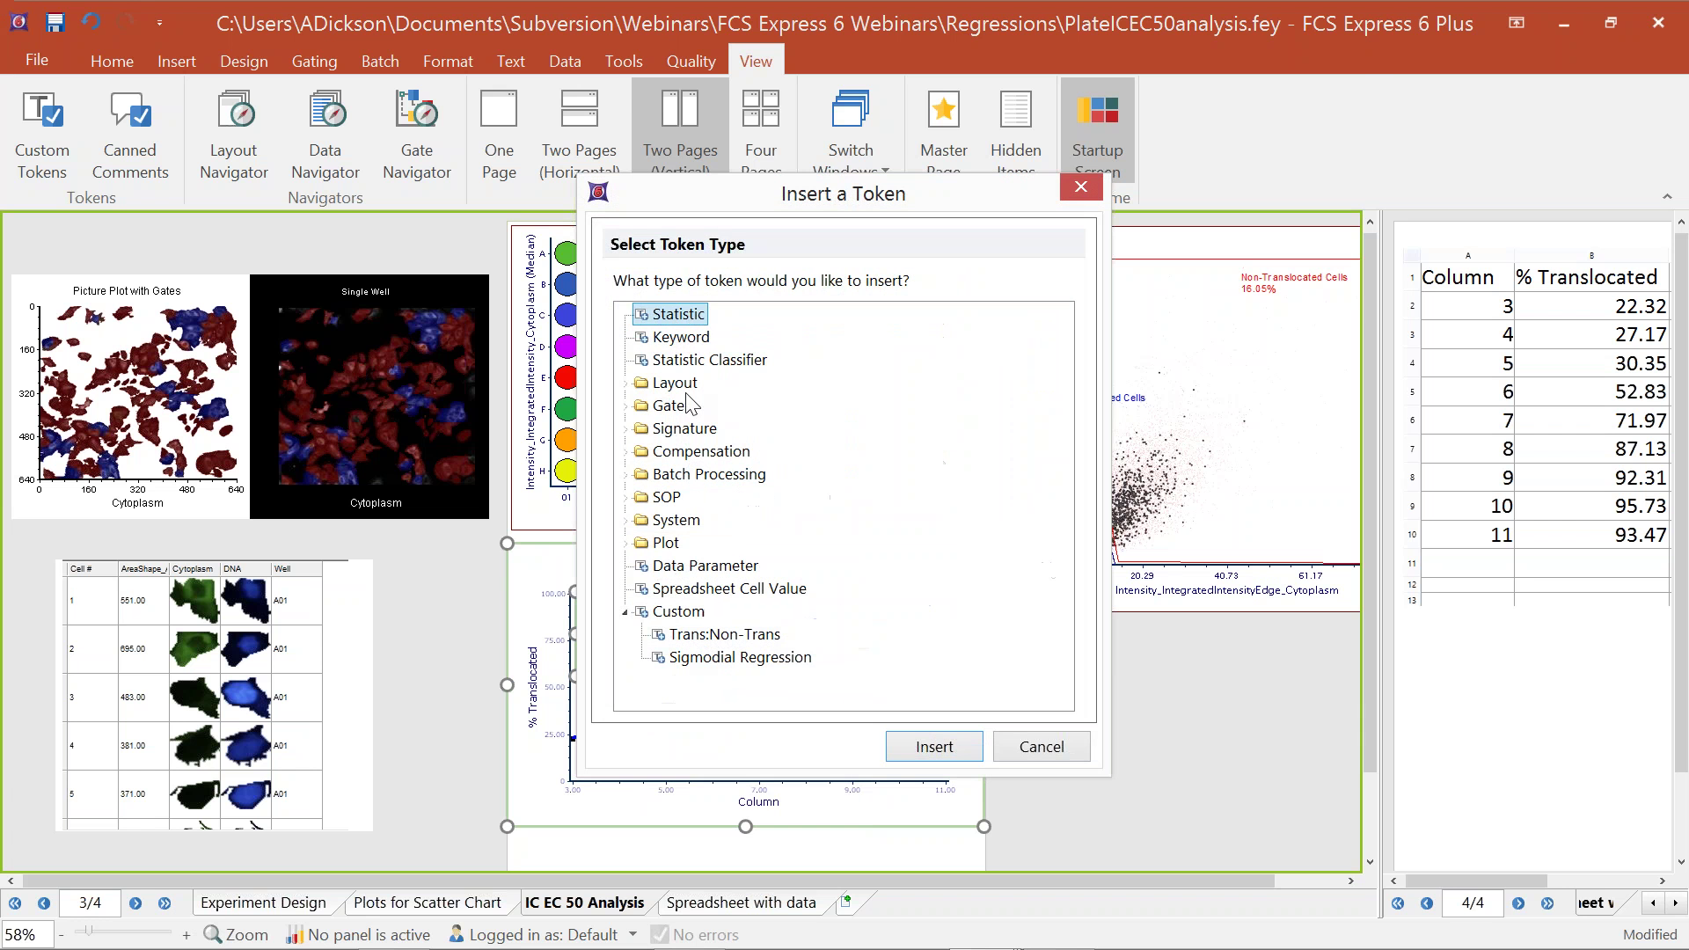
{"action": "left_click", "coordinate": [915, 747]}
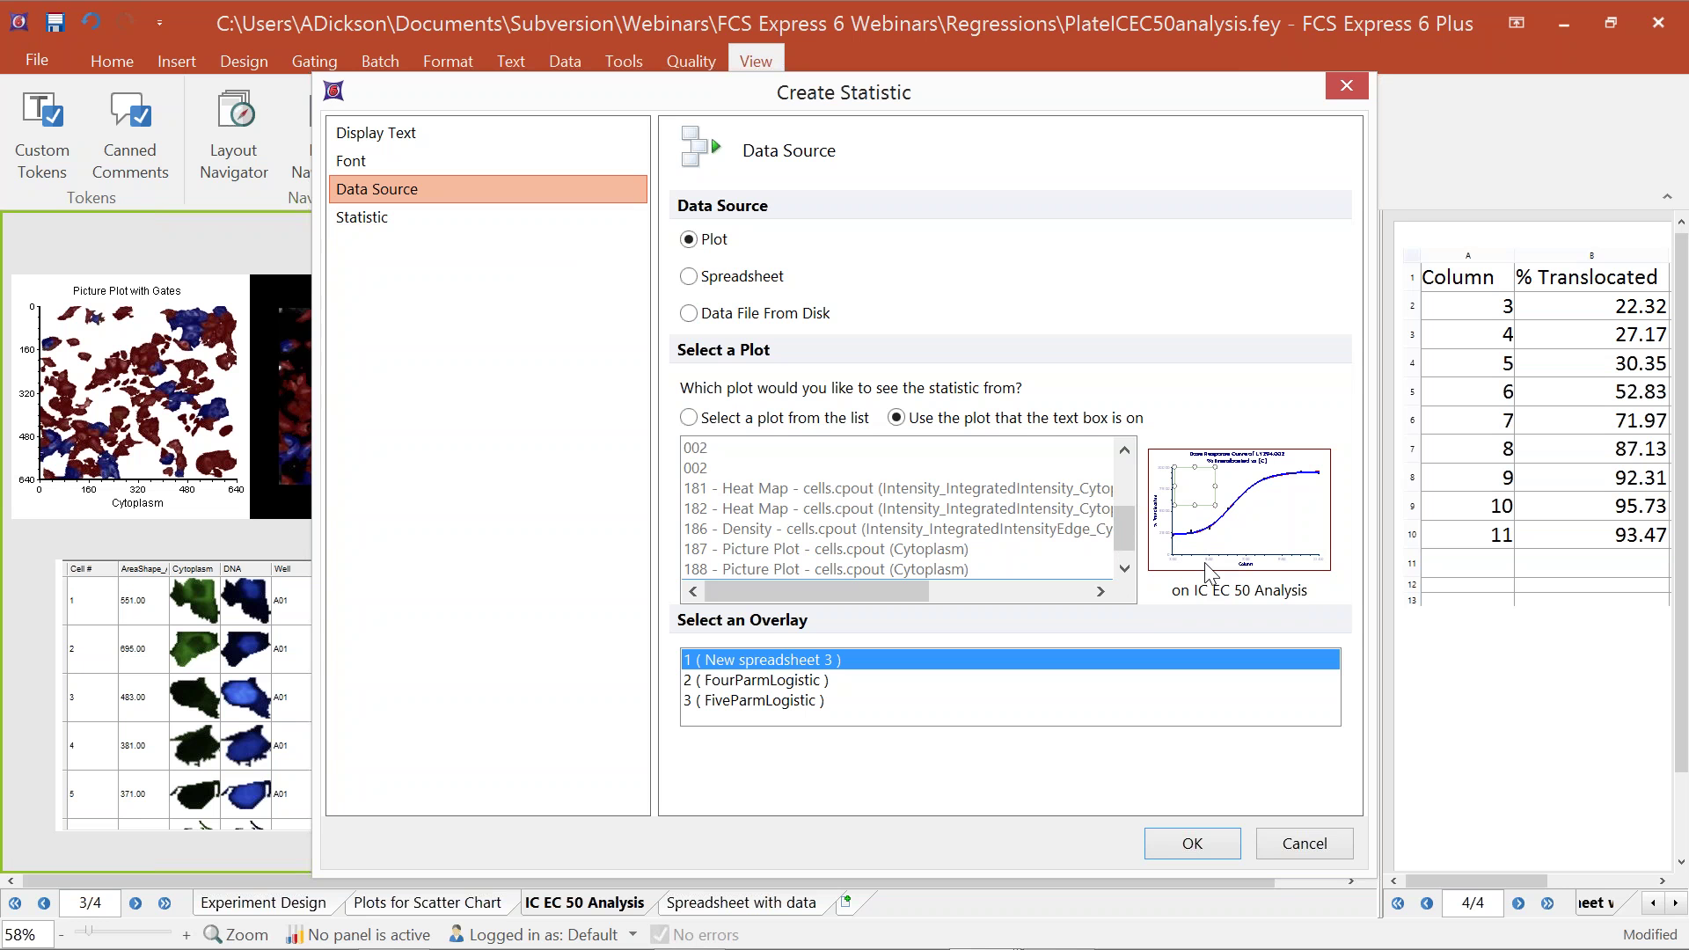
{"action": "left_click", "coordinate": [967, 419]}
{"action": "left_click", "coordinate": [770, 417]}
{"action": "left_click", "coordinate": [910, 419]}
Step: Define the token as the Regression Parameter Statistics IC50 of the FourParmLogistic curve and insert it
{"action": "left_click", "coordinate": [356, 220]}
{"action": "left_click", "coordinate": [932, 250]}
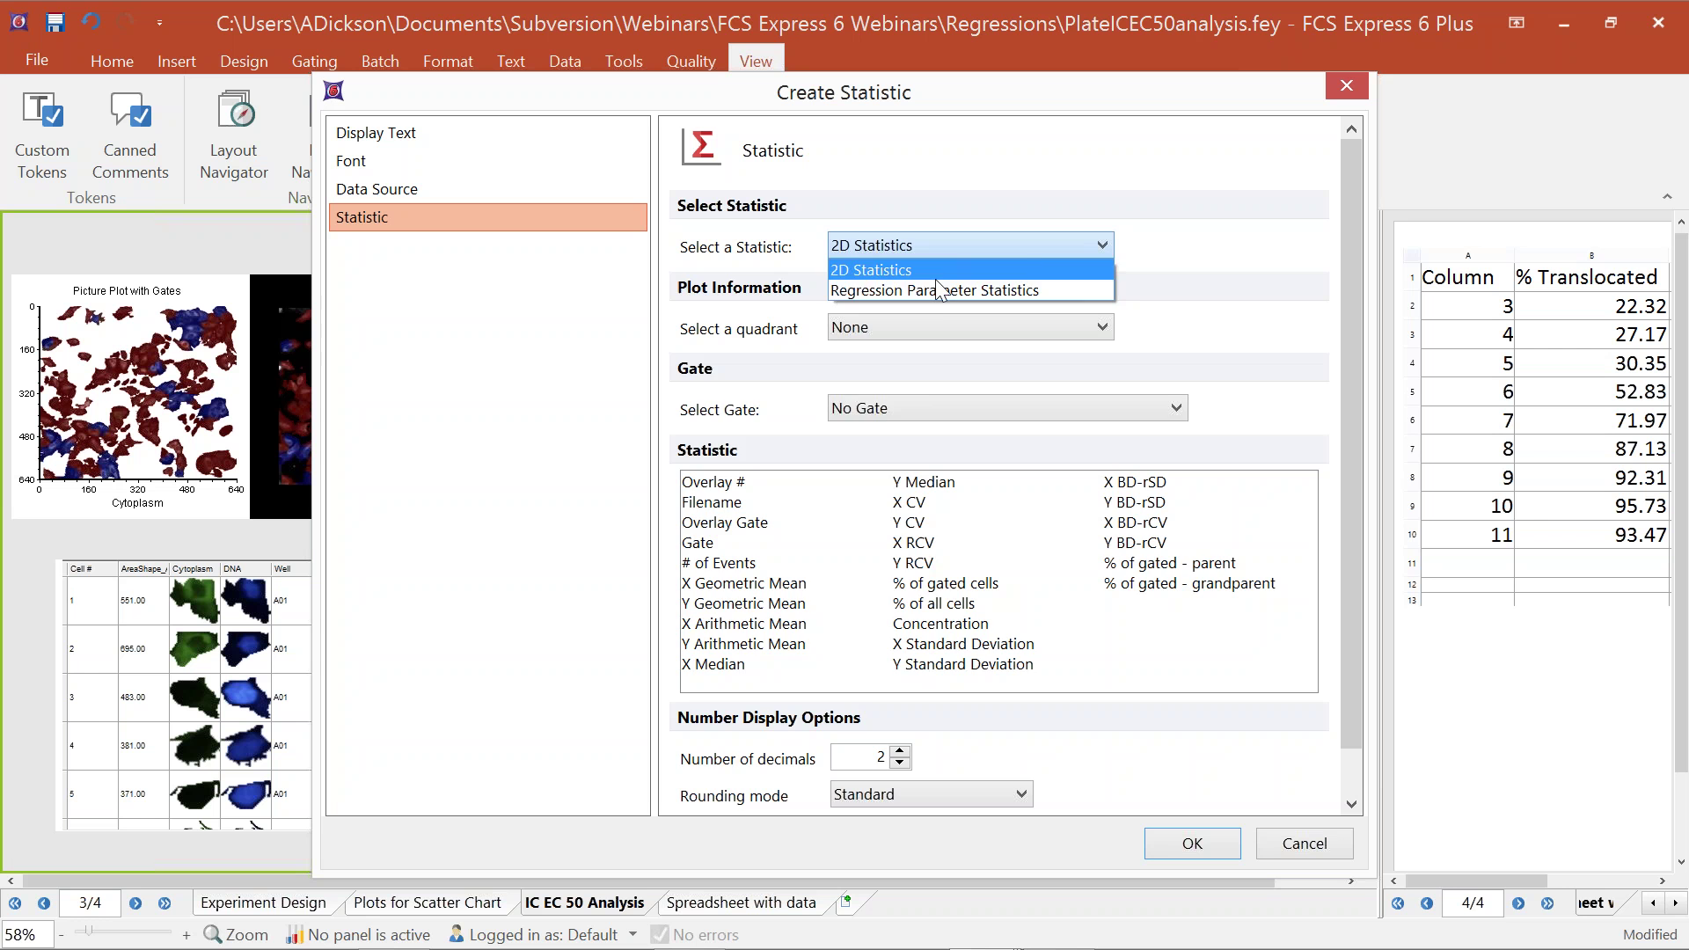
{"action": "left_click", "coordinate": [938, 293]}
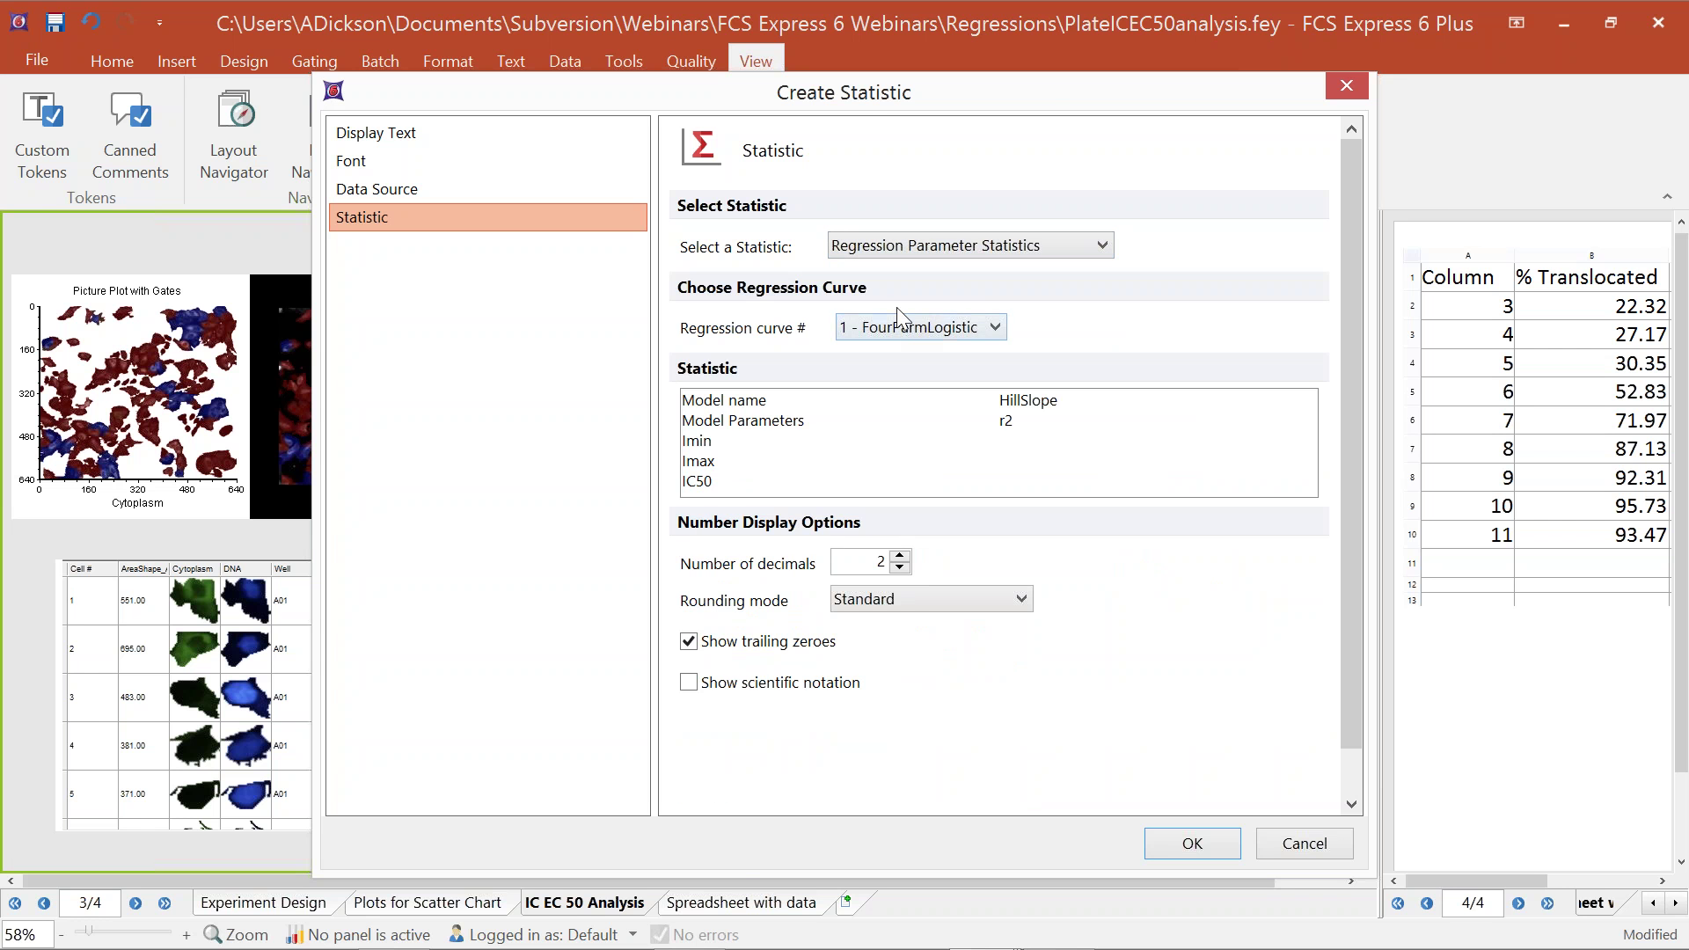
{"action": "left_click_drag", "start_coordinate": [979, 98], "coordinate": [553, 93]}
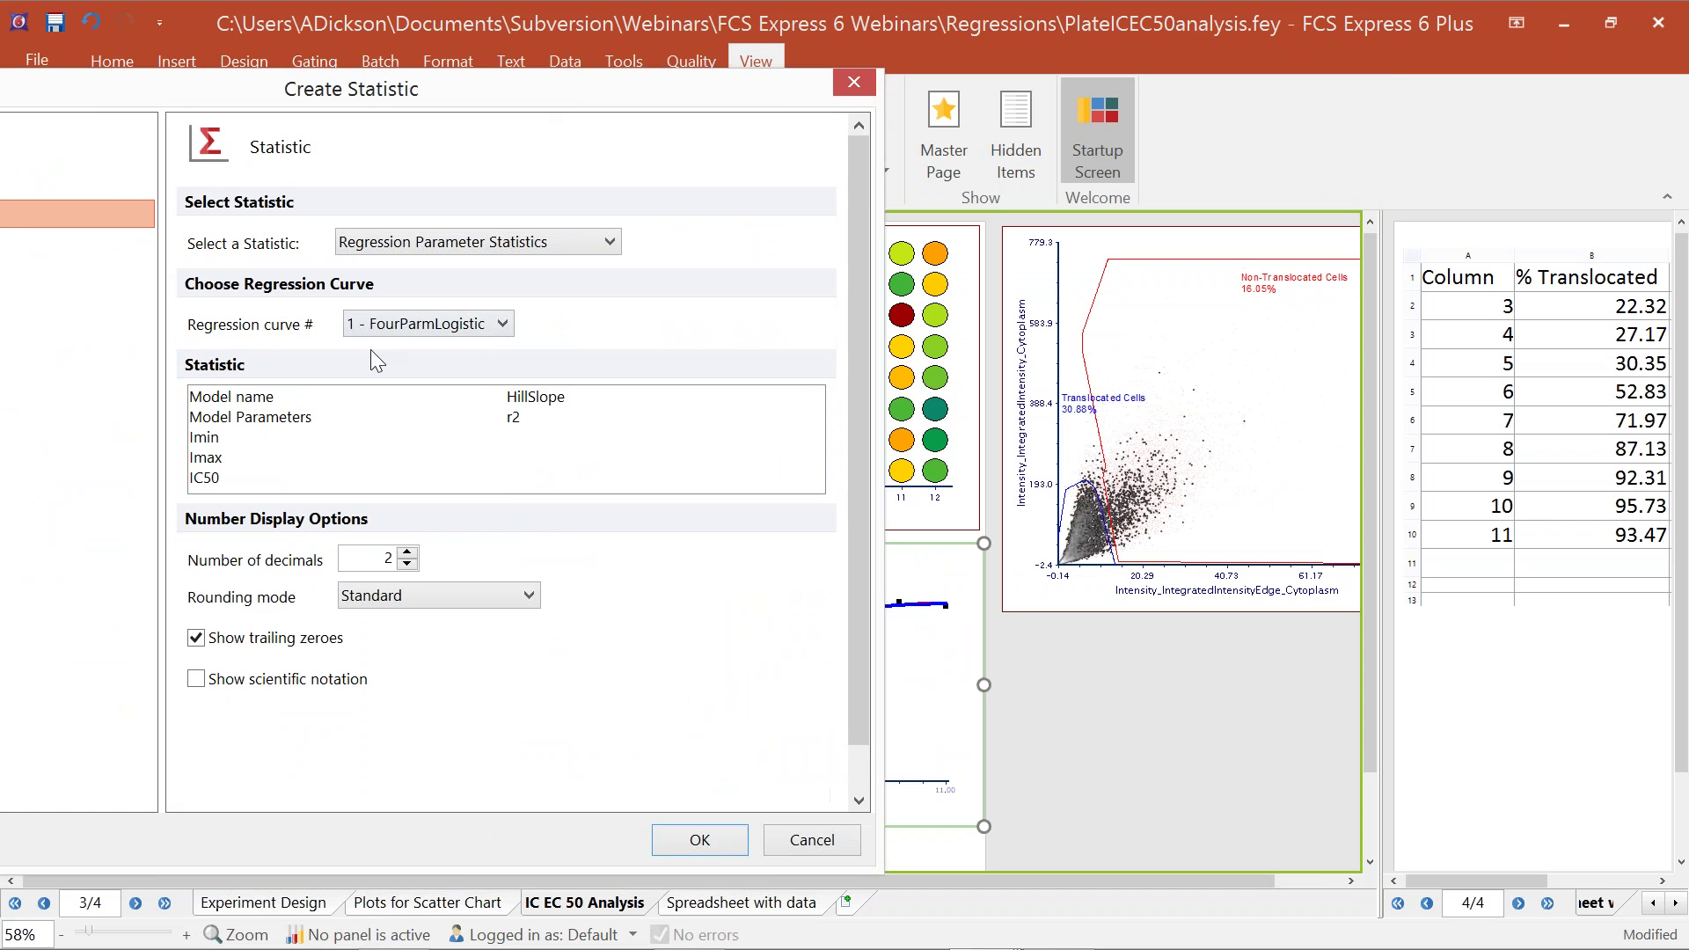
{"action": "left_click", "coordinate": [215, 478]}
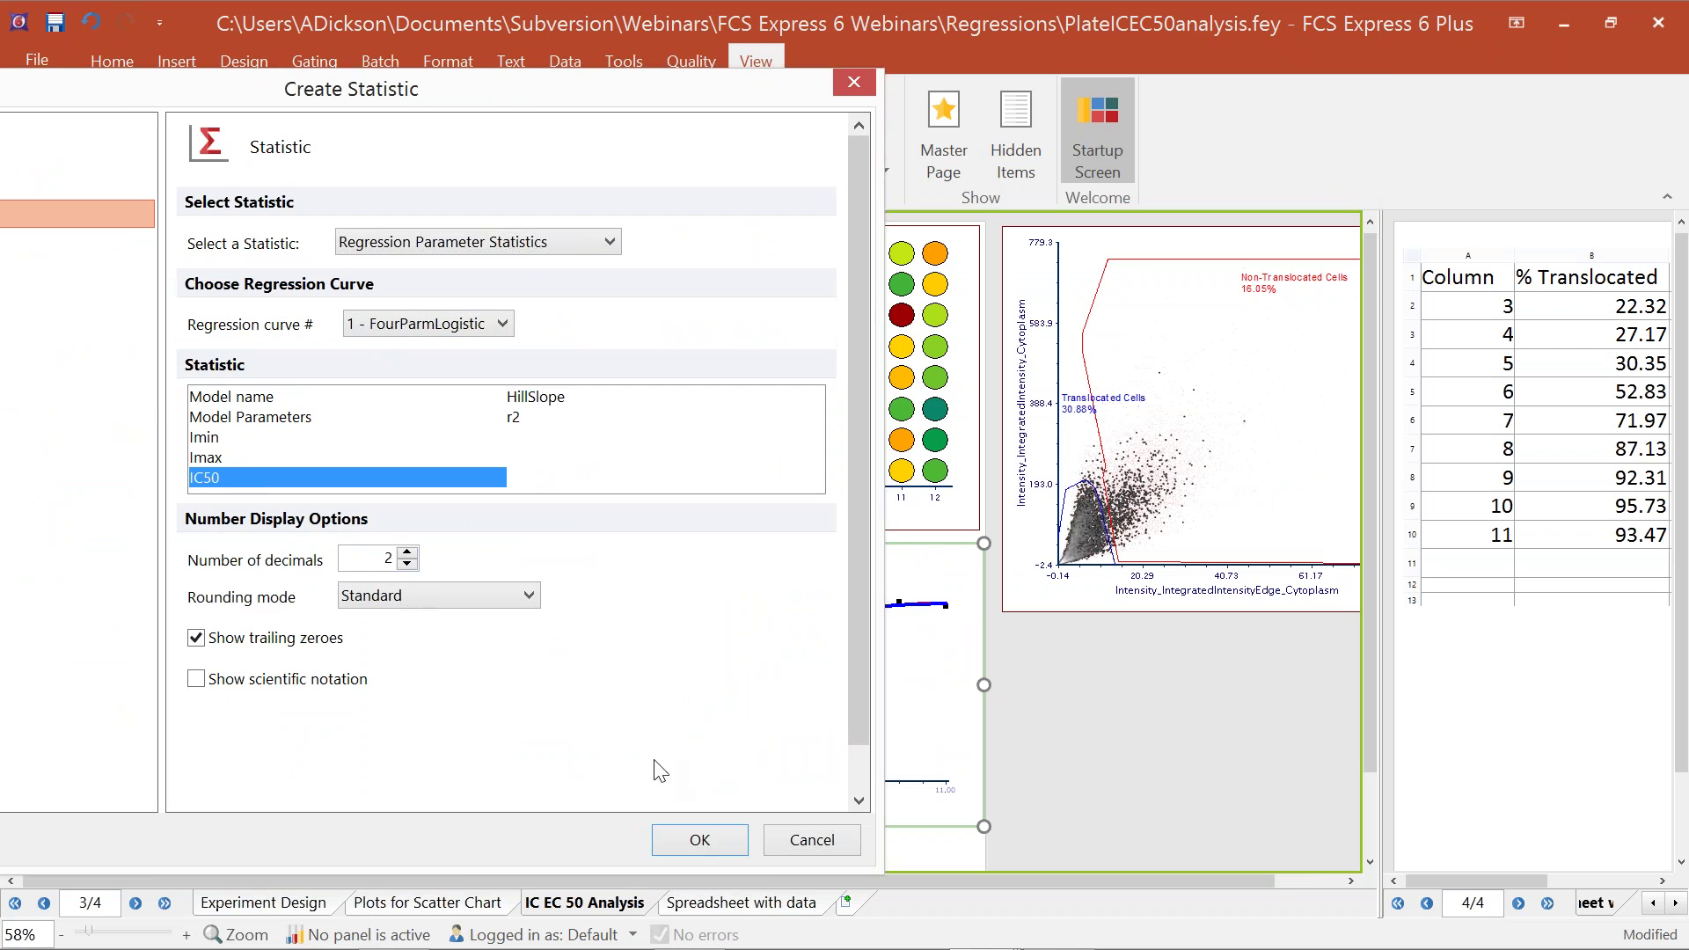
{"action": "left_click", "coordinate": [695, 840]}
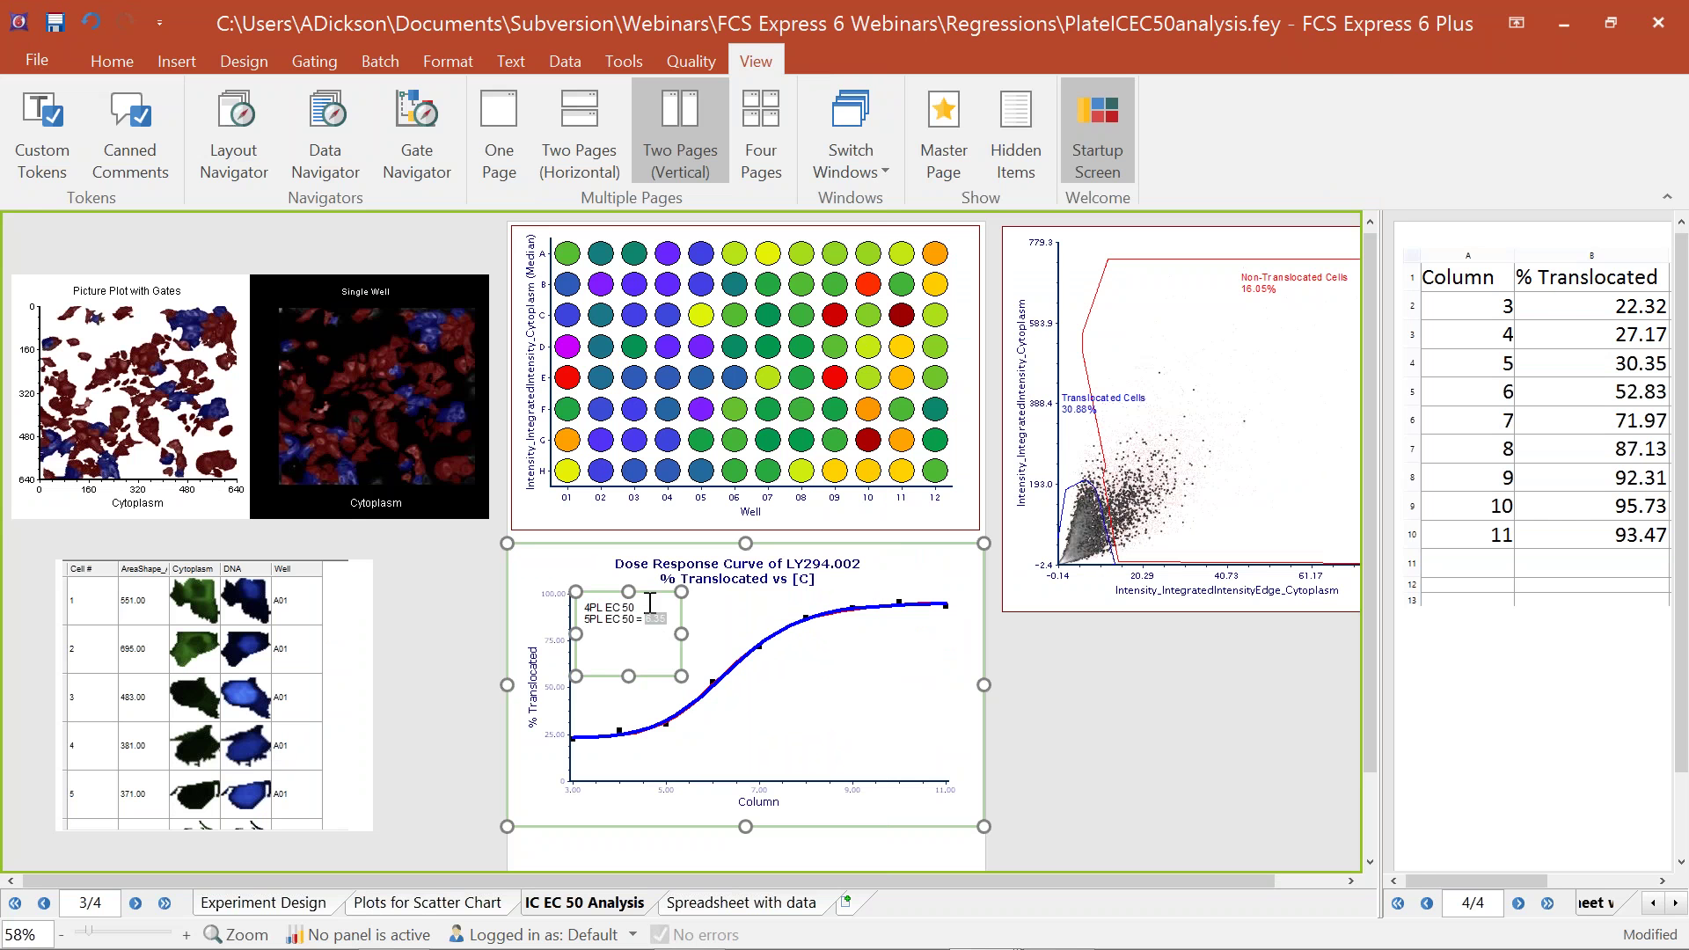
Step: Copy the IC50 token to the 4PL line and switch the 5PL line's token to the FiveParmLogistic curve's IC50
{"action": "type", "text": "6.35"}
{"action": "double_click", "coordinate": [662, 616]}
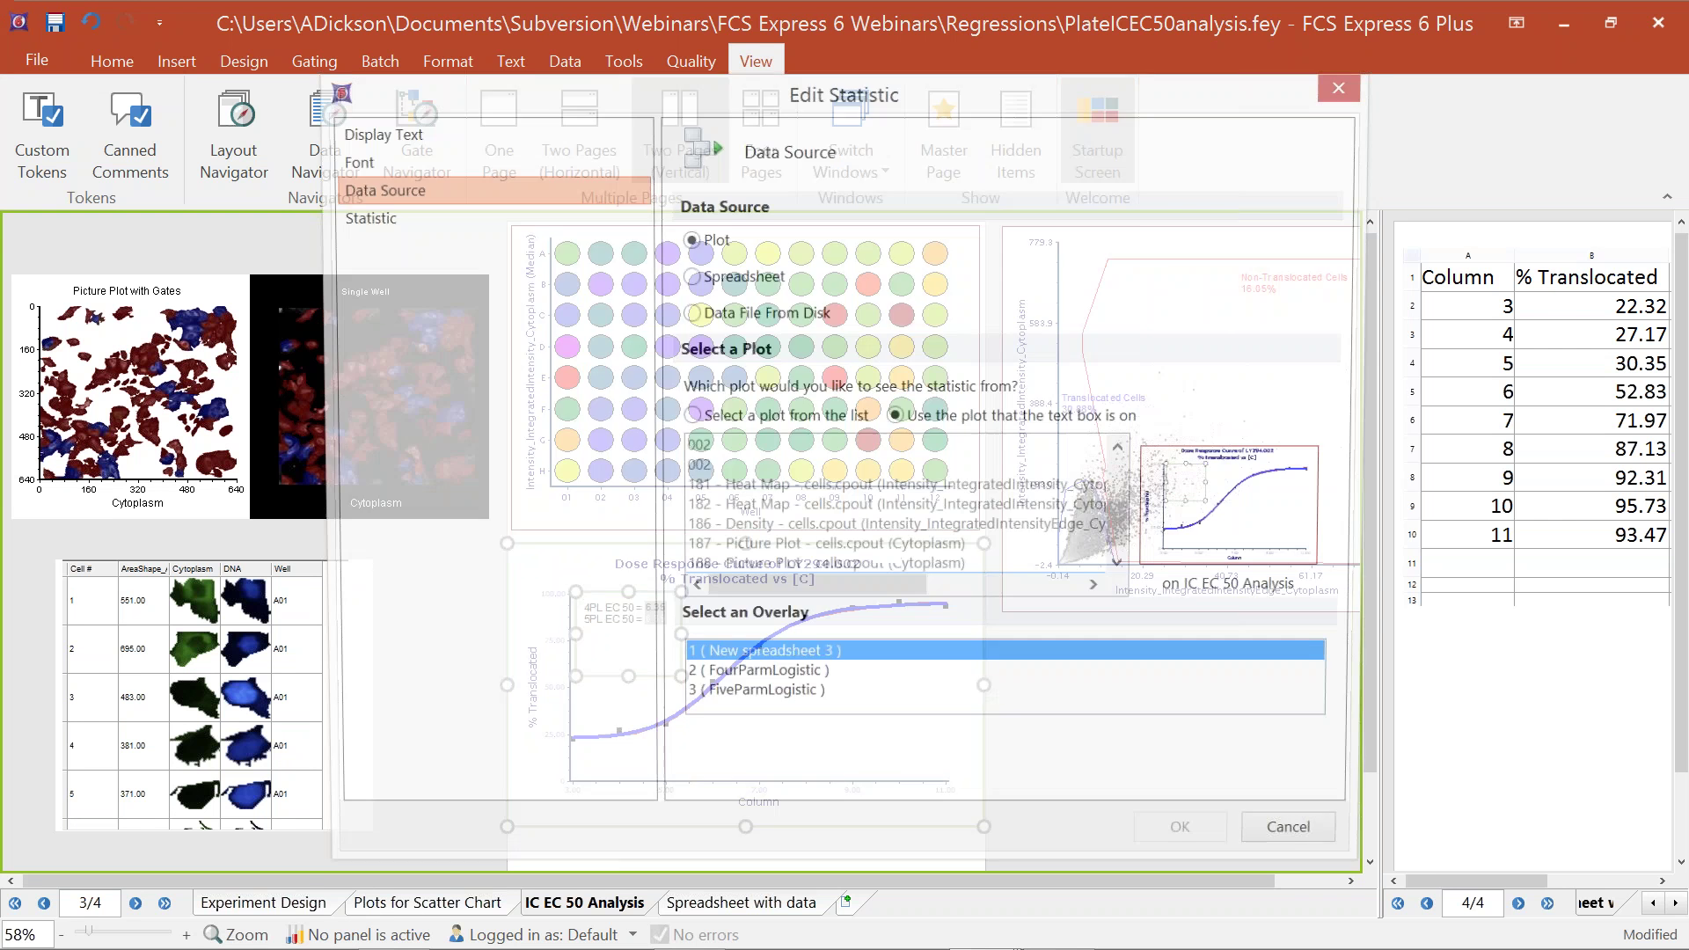
{"action": "left_click", "coordinate": [450, 218]}
{"action": "left_click", "coordinate": [871, 325]}
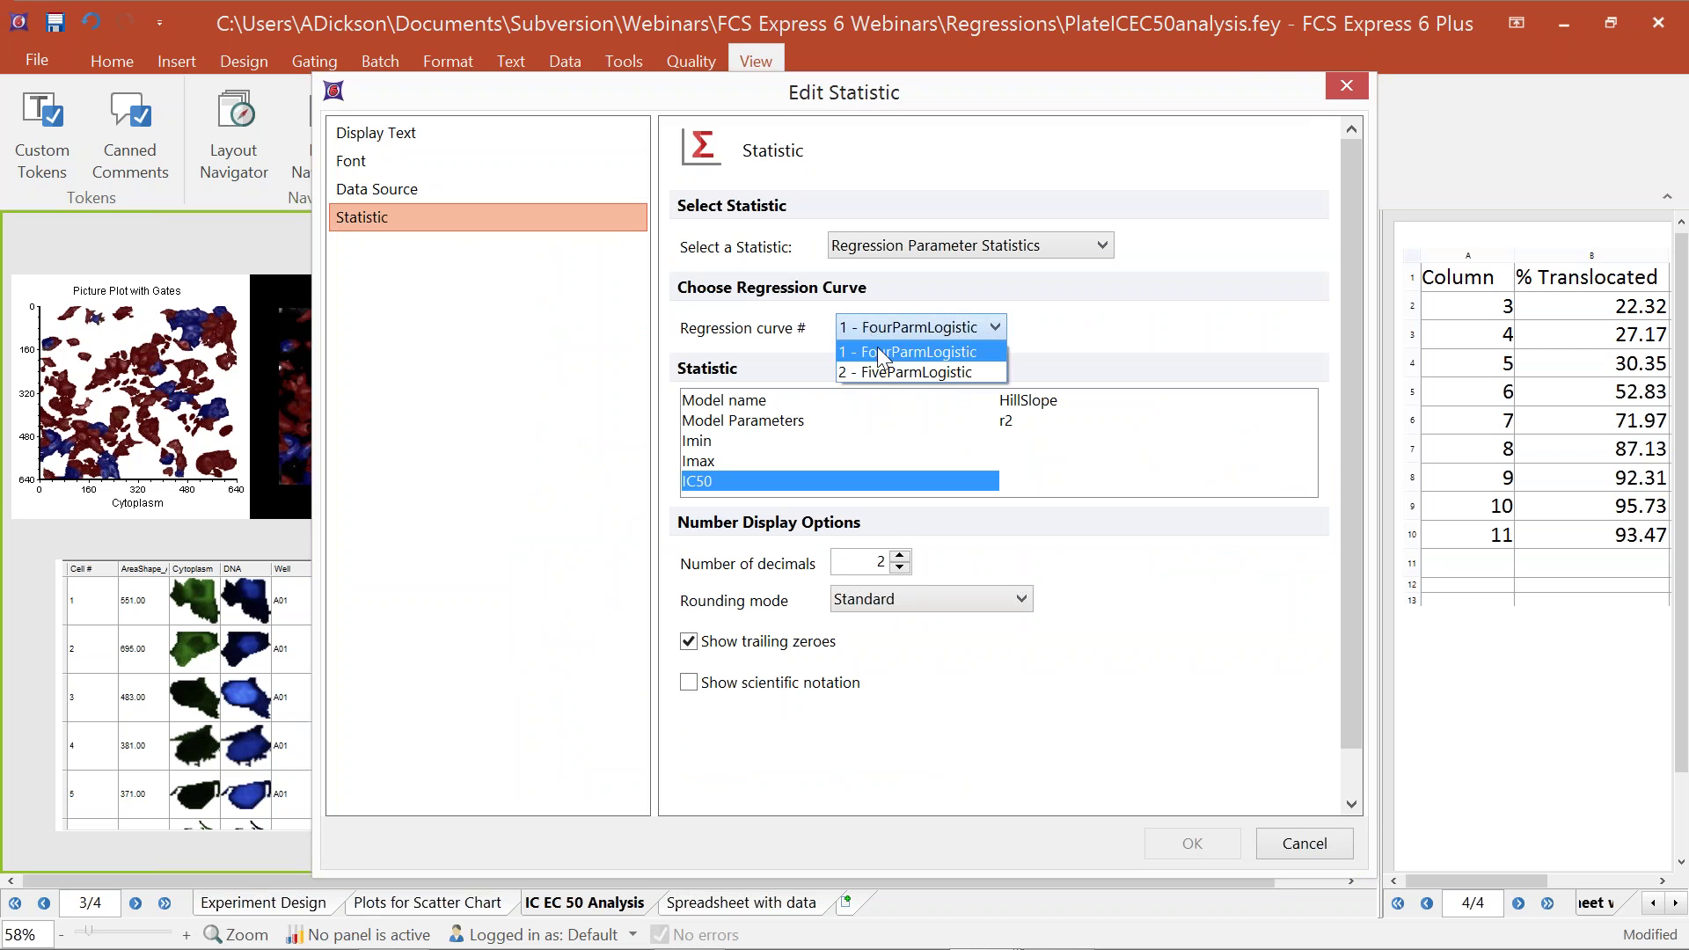
{"action": "left_click", "coordinate": [891, 370]}
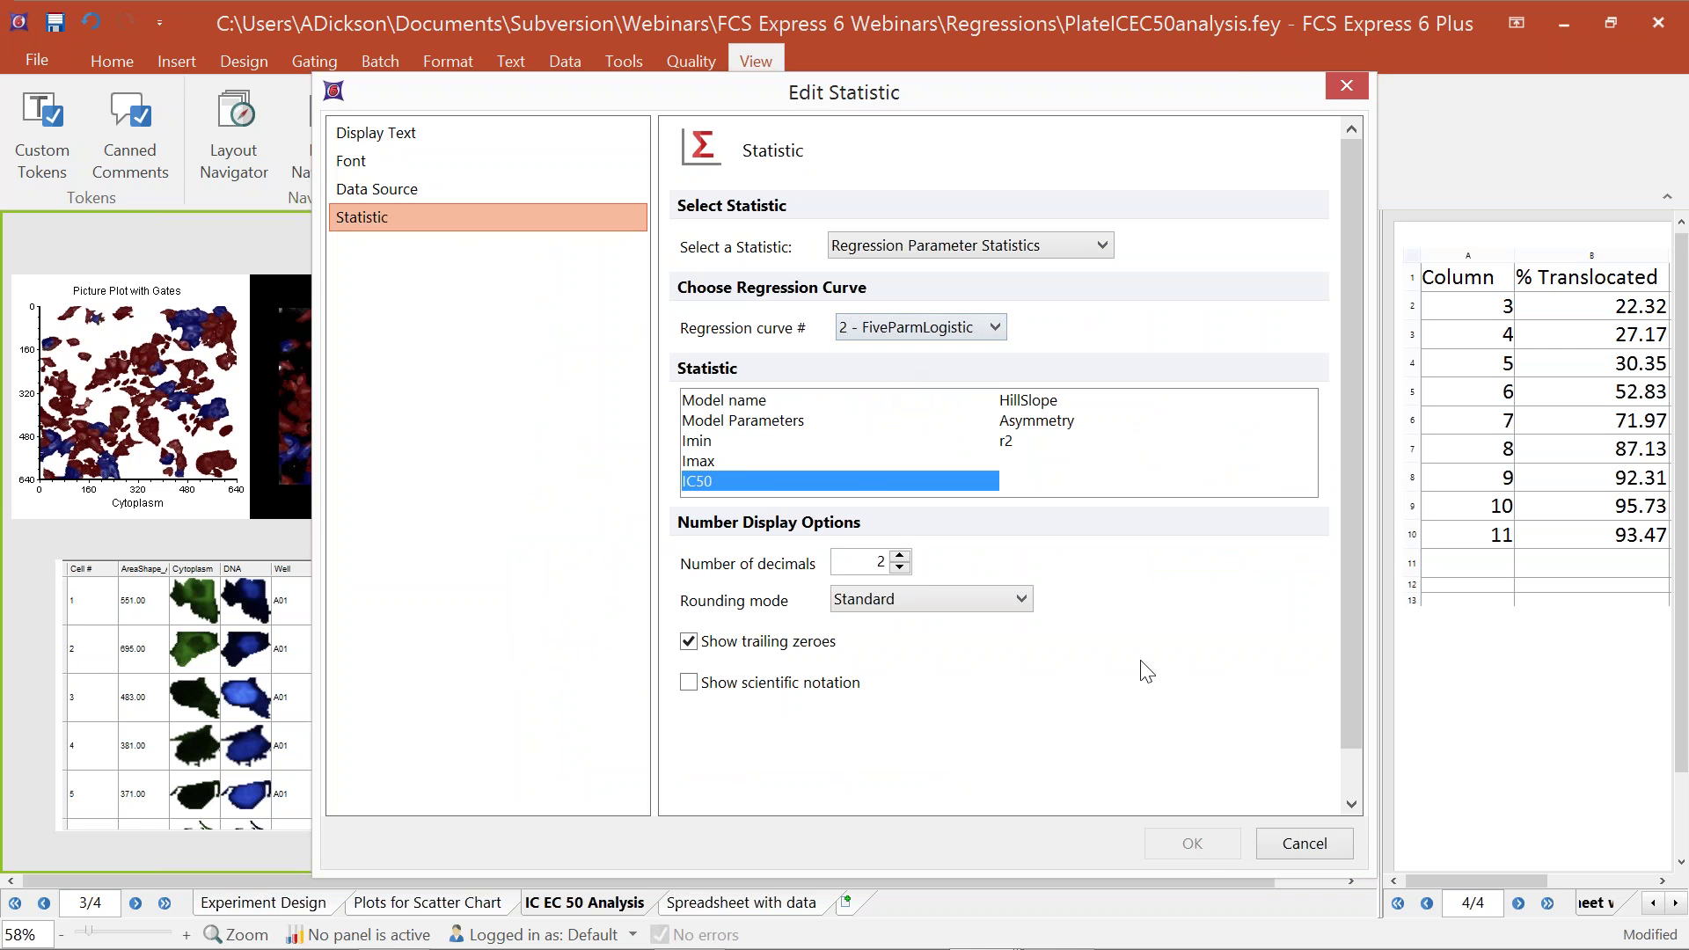
{"action": "left_click", "coordinate": [717, 483]}
{"action": "left_click", "coordinate": [710, 459]}
{"action": "left_click", "coordinate": [710, 479]}
{"action": "left_click", "coordinate": [1193, 844]}
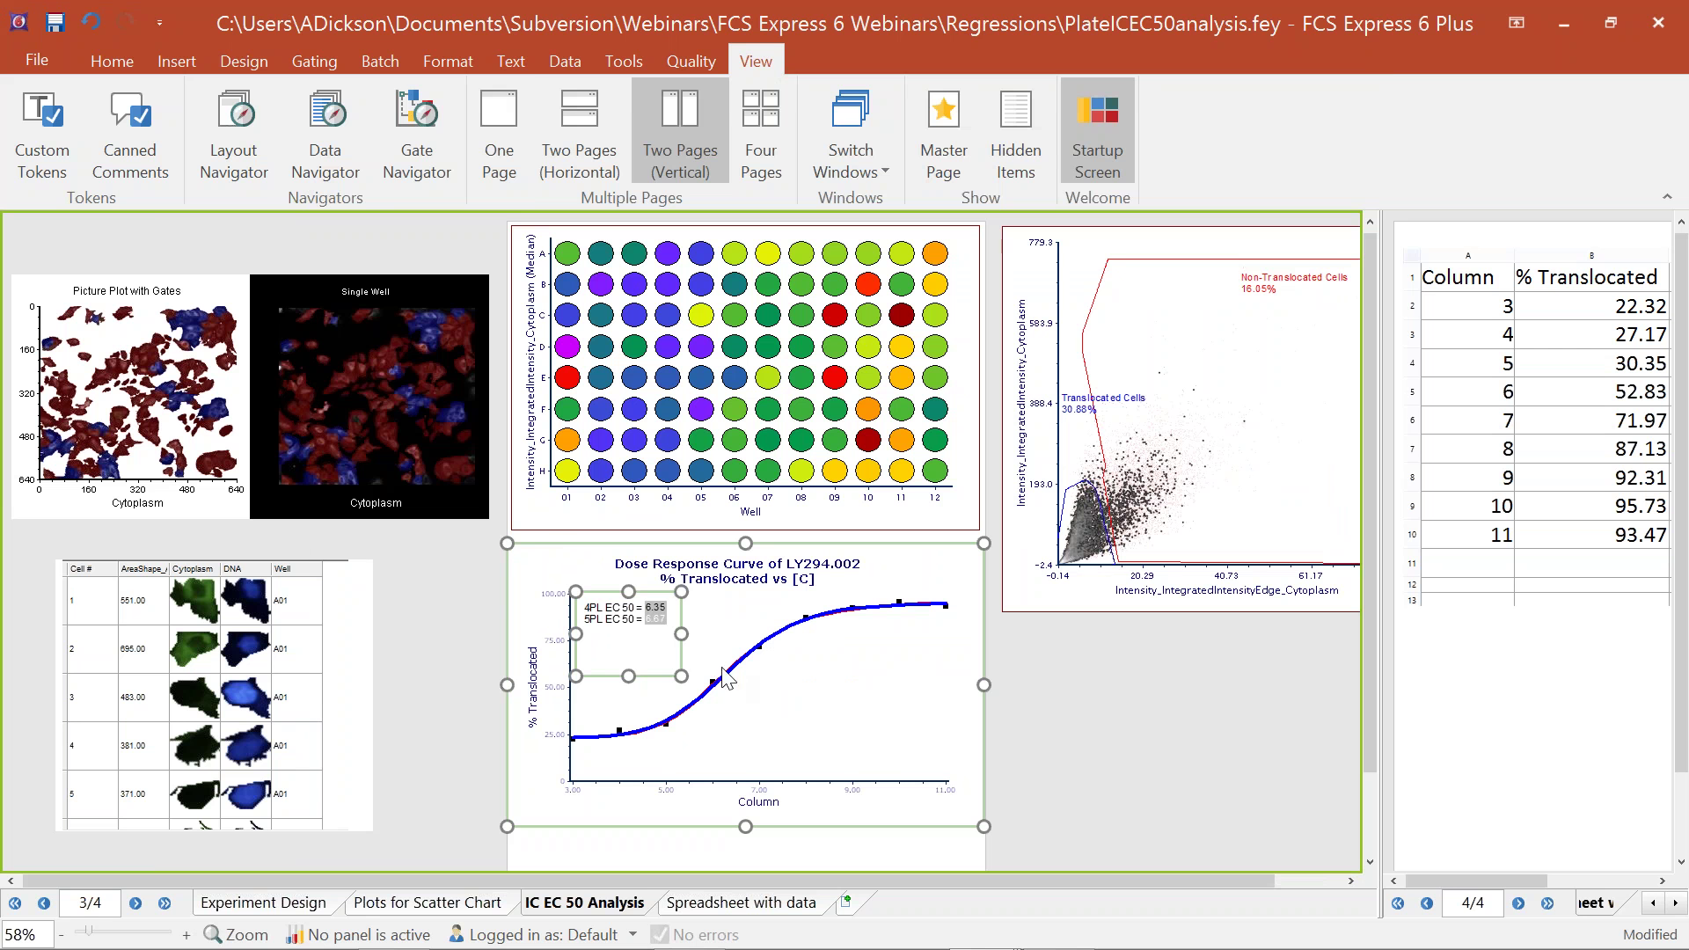
Step: Set the font size of the 5PL EC50 value to 24
{"action": "left_click", "coordinate": [510, 60]}
{"action": "left_click", "coordinate": [362, 108]}
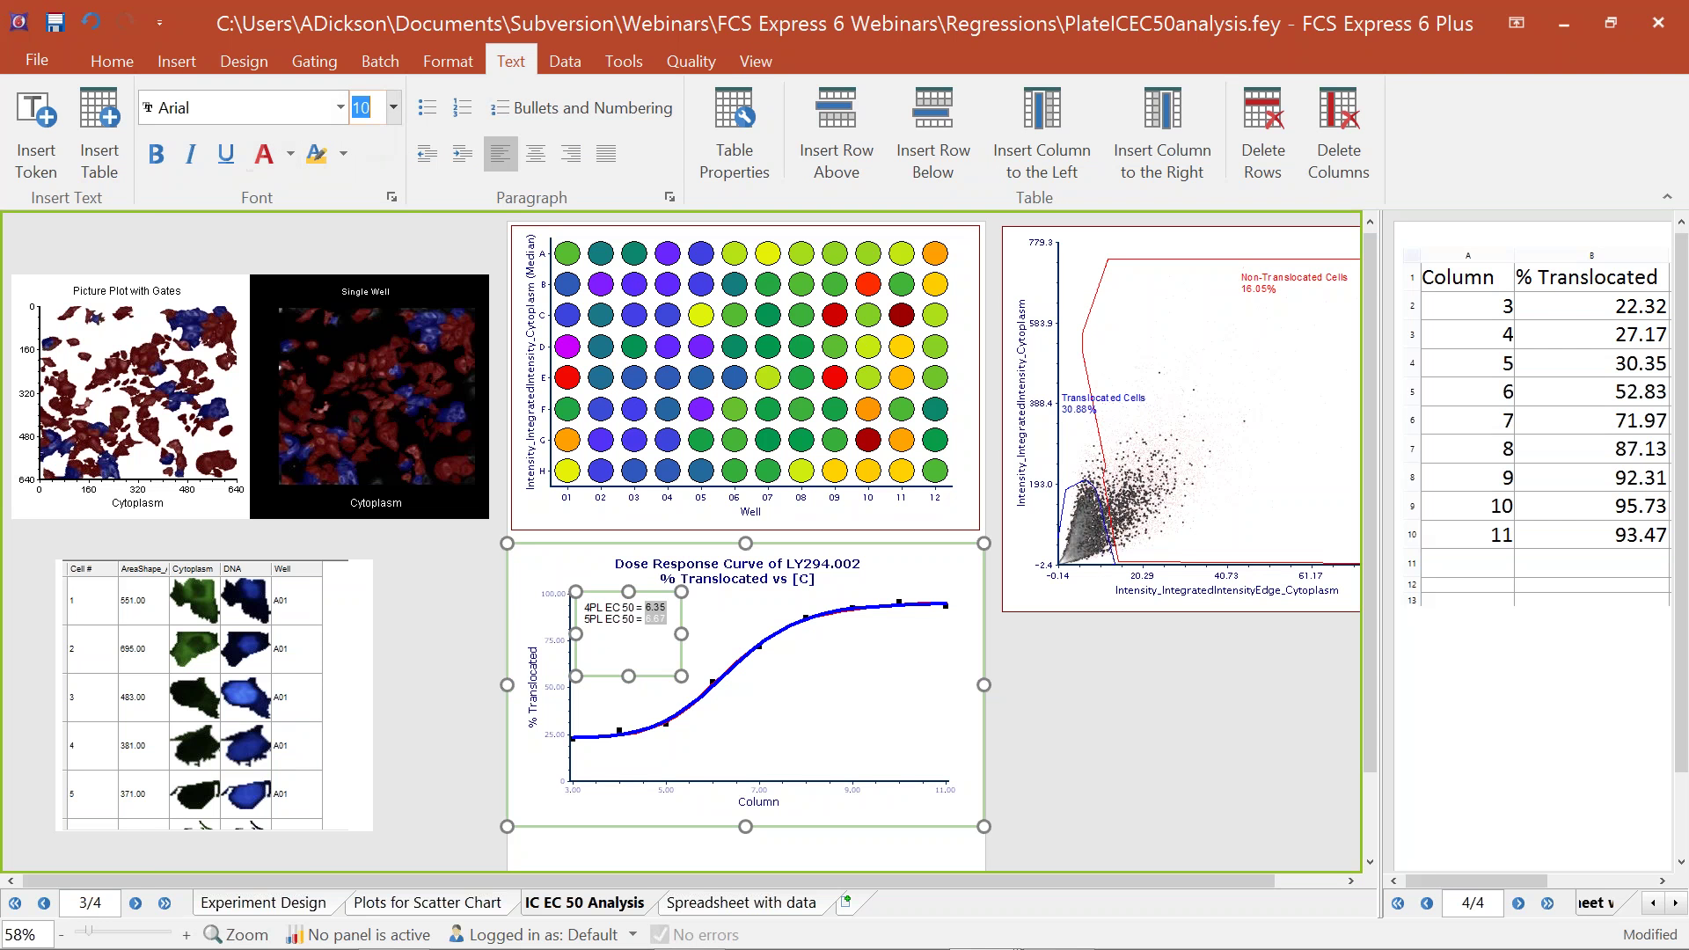
{"action": "left_click", "coordinate": [393, 107]}
{"action": "left_click", "coordinate": [389, 230]}
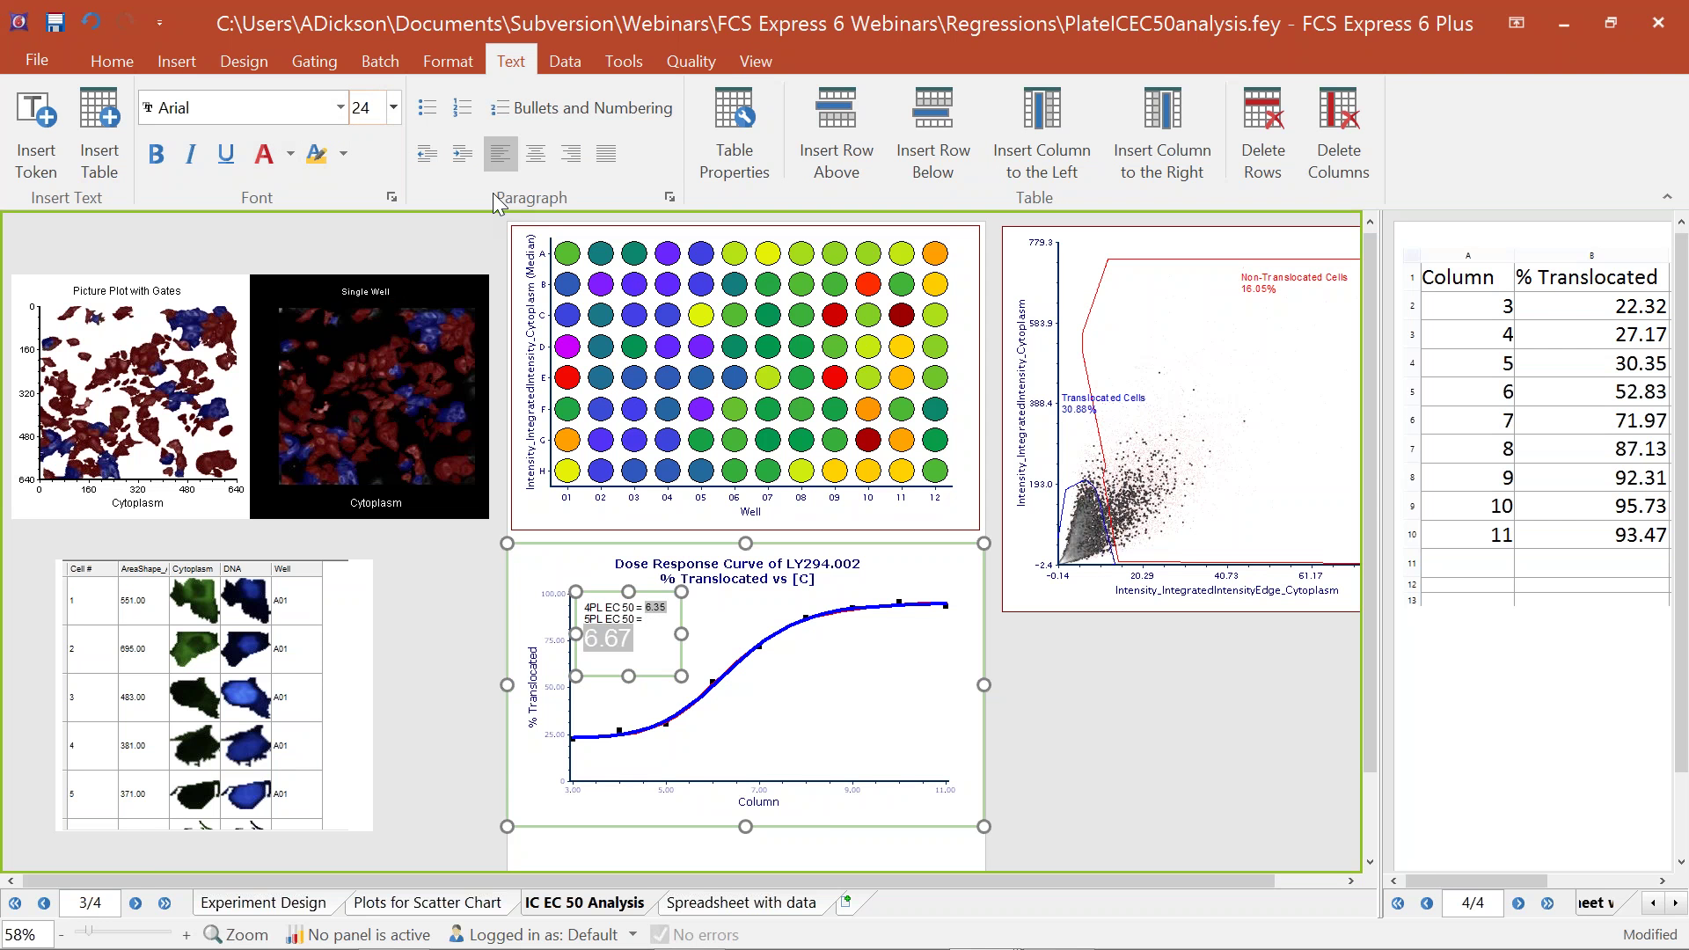
Step: Set the whole EC50 text box to font size 20 and widen it so each label fits on one line
{"action": "left_click", "coordinate": [639, 589]}
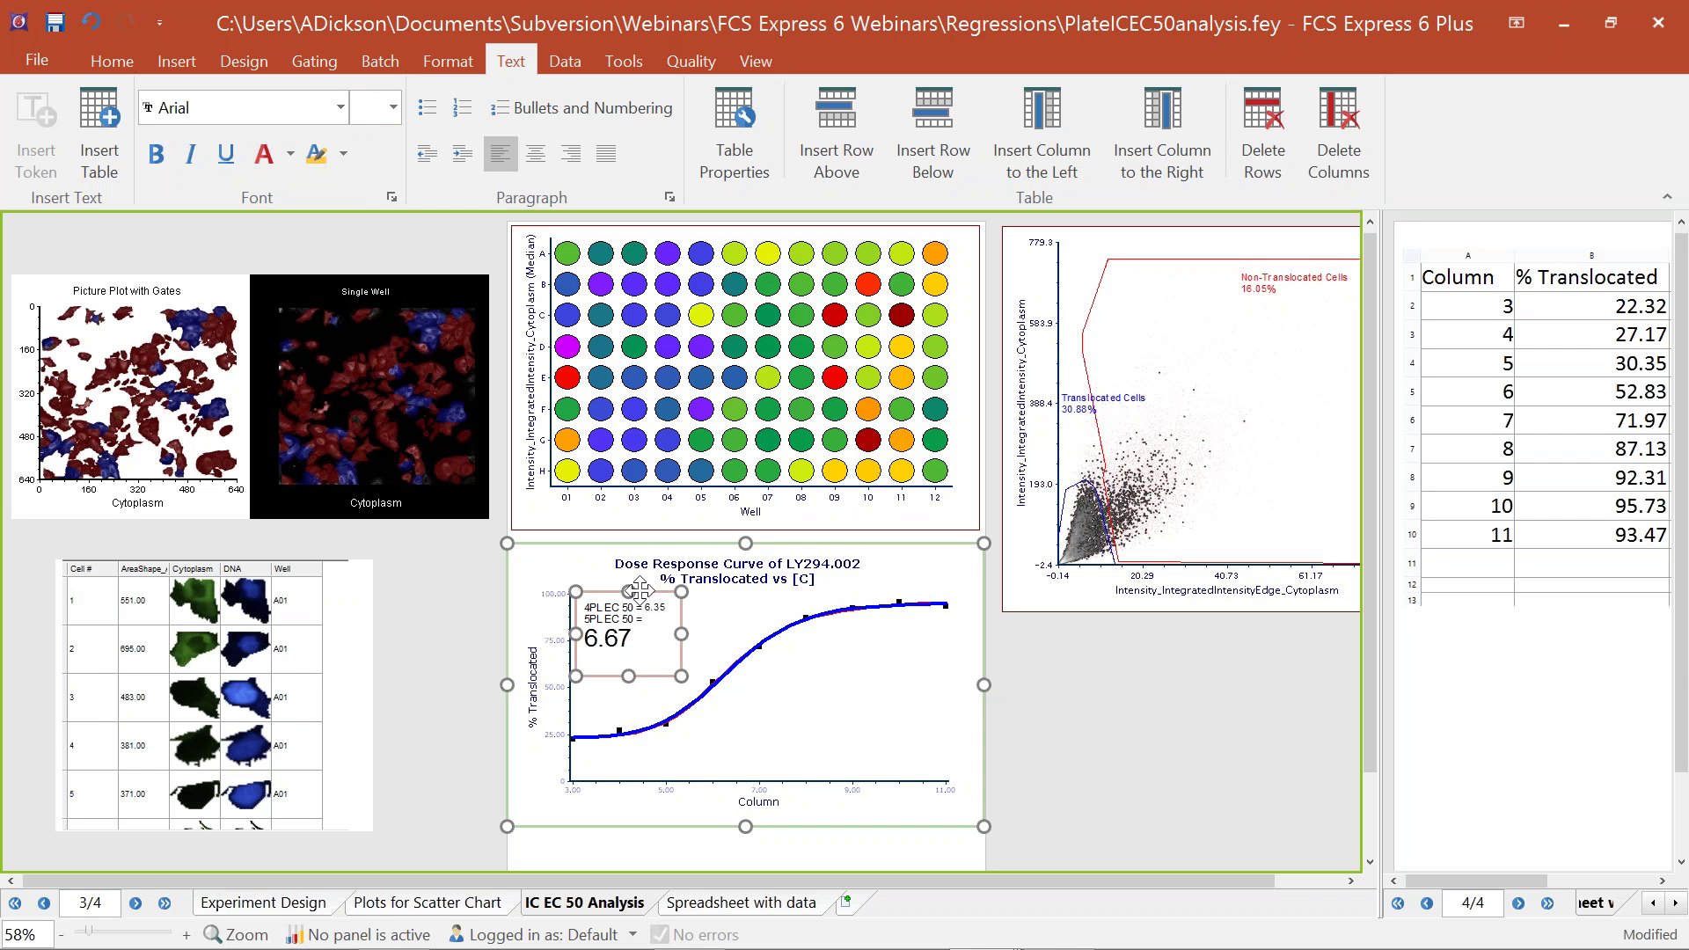
{"action": "left_click", "coordinate": [394, 107]}
{"action": "type", "text": "20"}
{"action": "key", "text": "Return"}
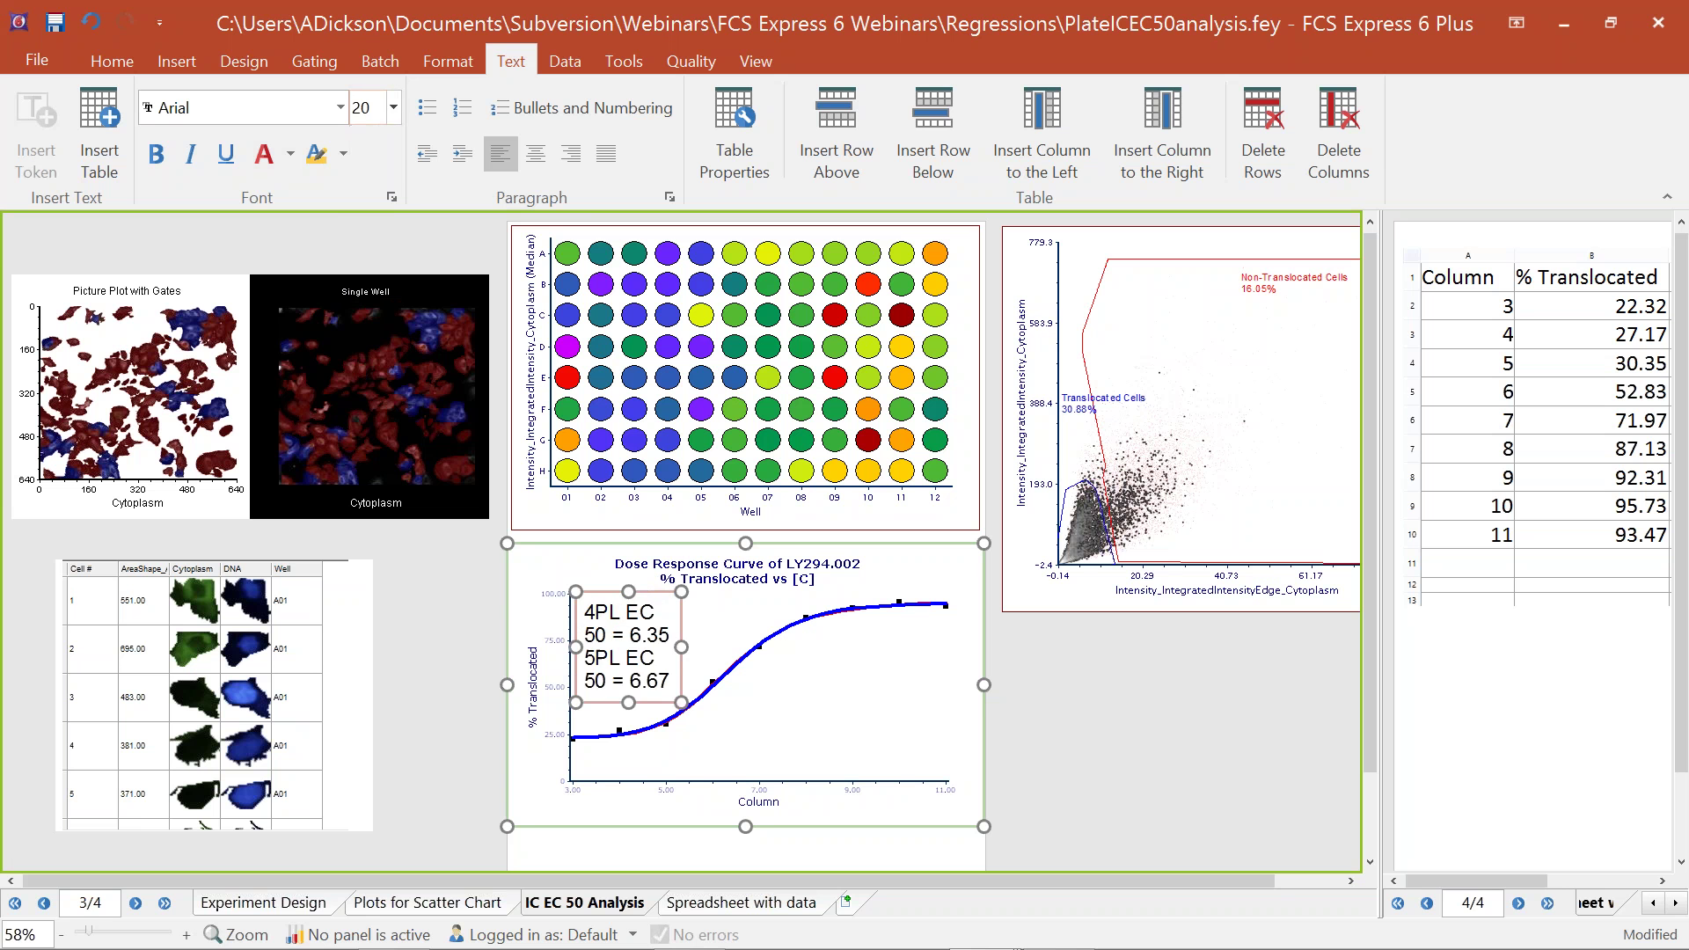
{"action": "left_click_drag", "start_coordinate": [682, 646], "coordinate": [790, 647]}
Step: Move the Translocated Cells gate toward lower intensities and check the EC50 values and percentages
{"action": "left_click_drag", "start_coordinate": [1102, 511], "coordinate": [1077, 539]}
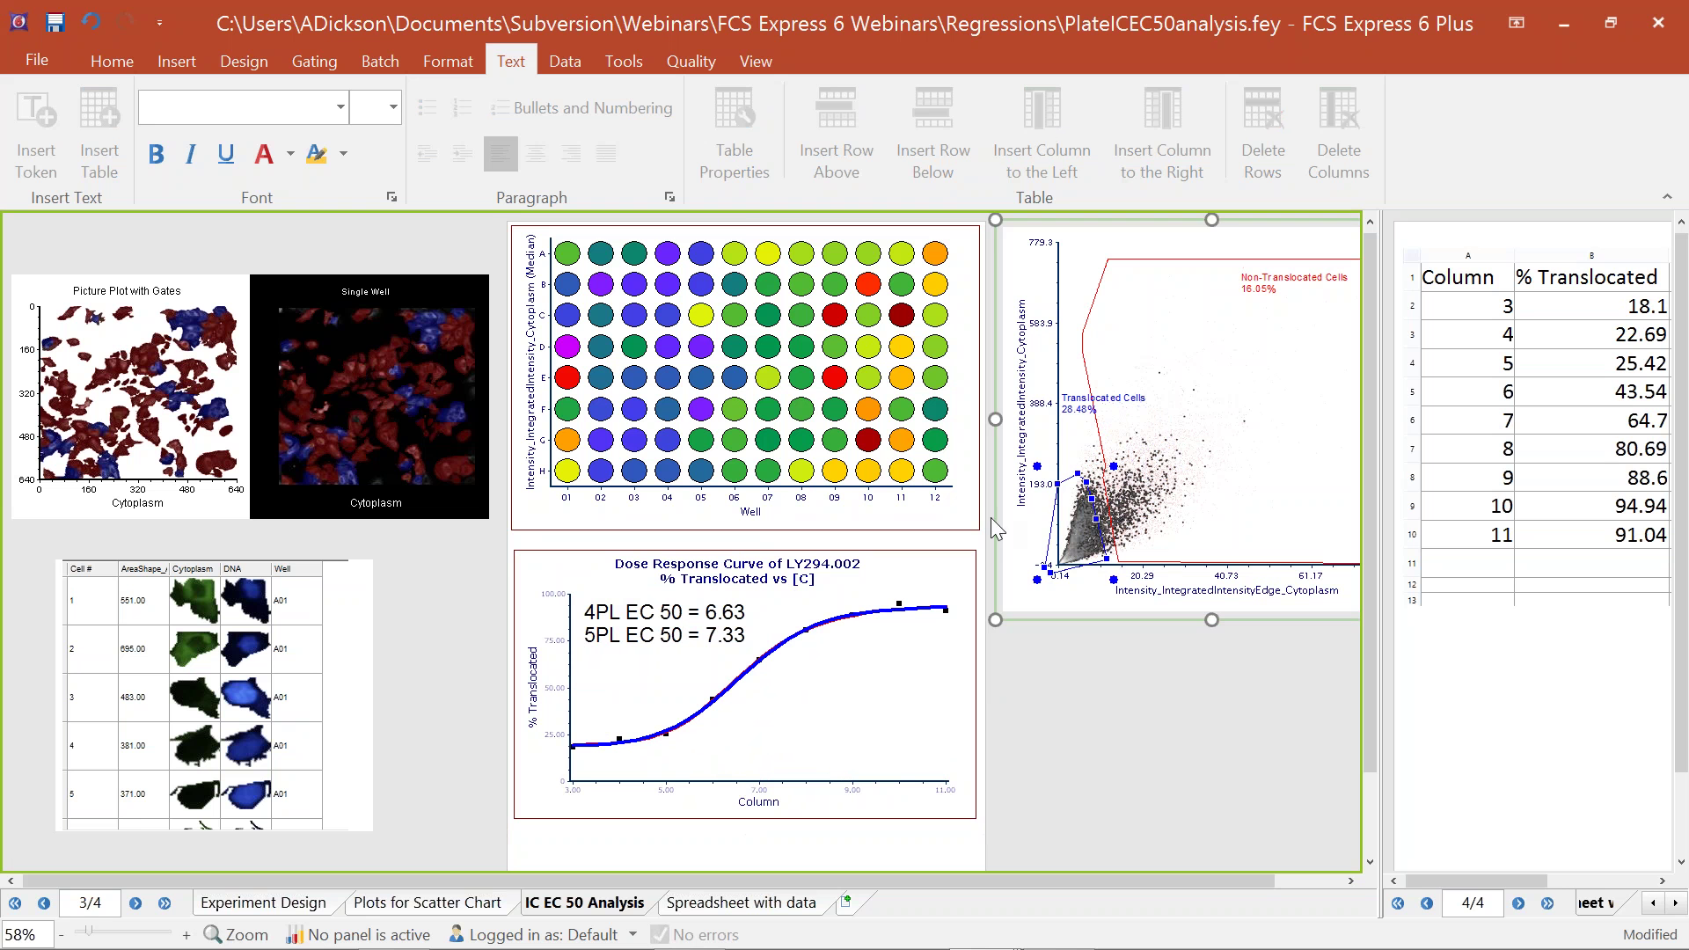
Step: Edit the Single Well gate on the plate heat map and view the cell images for wells F05, E05 and G09
{"action": "left_click", "coordinate": [687, 374]}
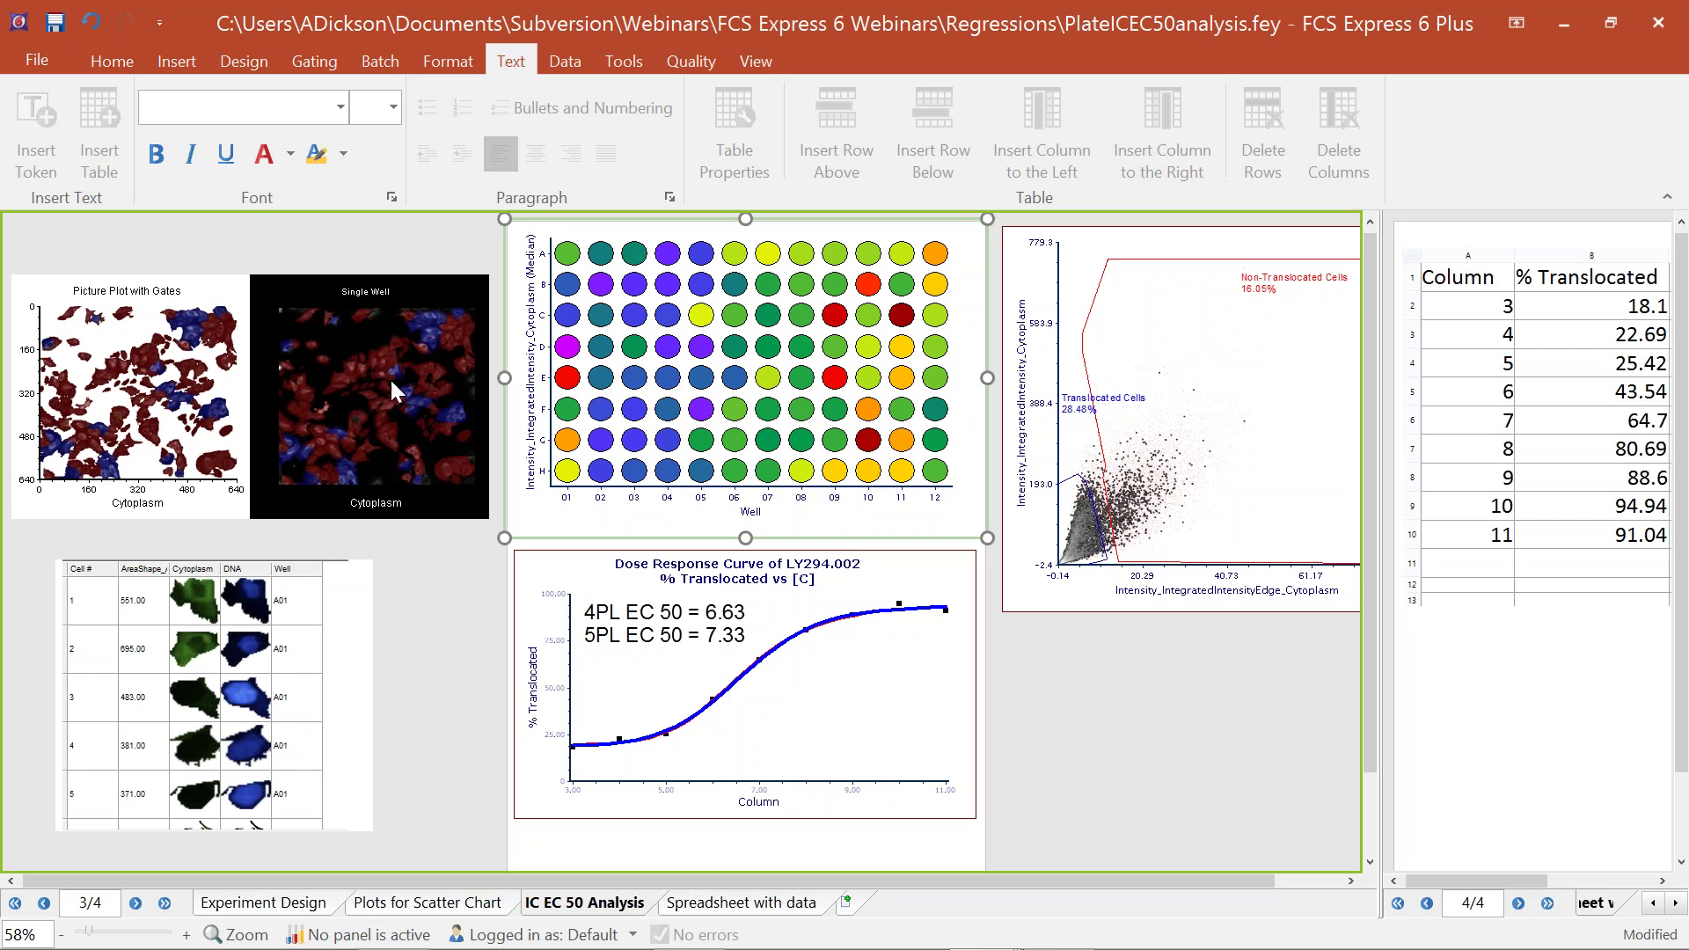
{"action": "right_click", "coordinate": [700, 421]}
{"action": "mouse_move", "coordinate": [933, 414]}
{"action": "left_click", "coordinate": [1289, 494]}
{"action": "left_click", "coordinate": [709, 414]}
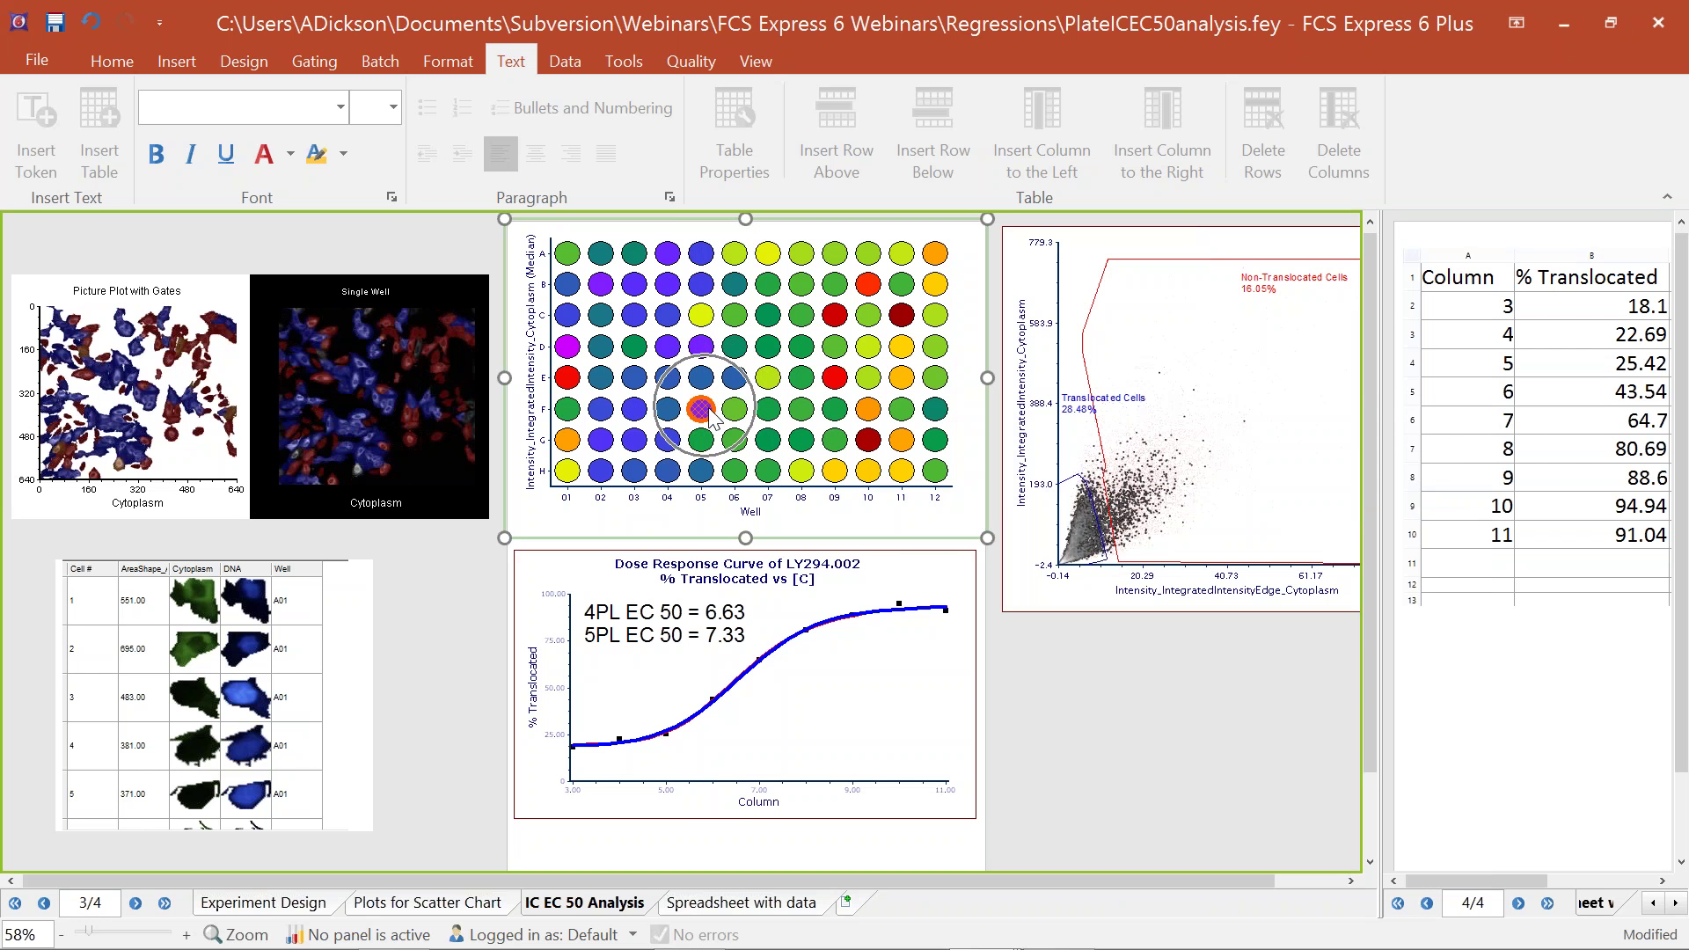
{"action": "left_click", "coordinate": [735, 377]}
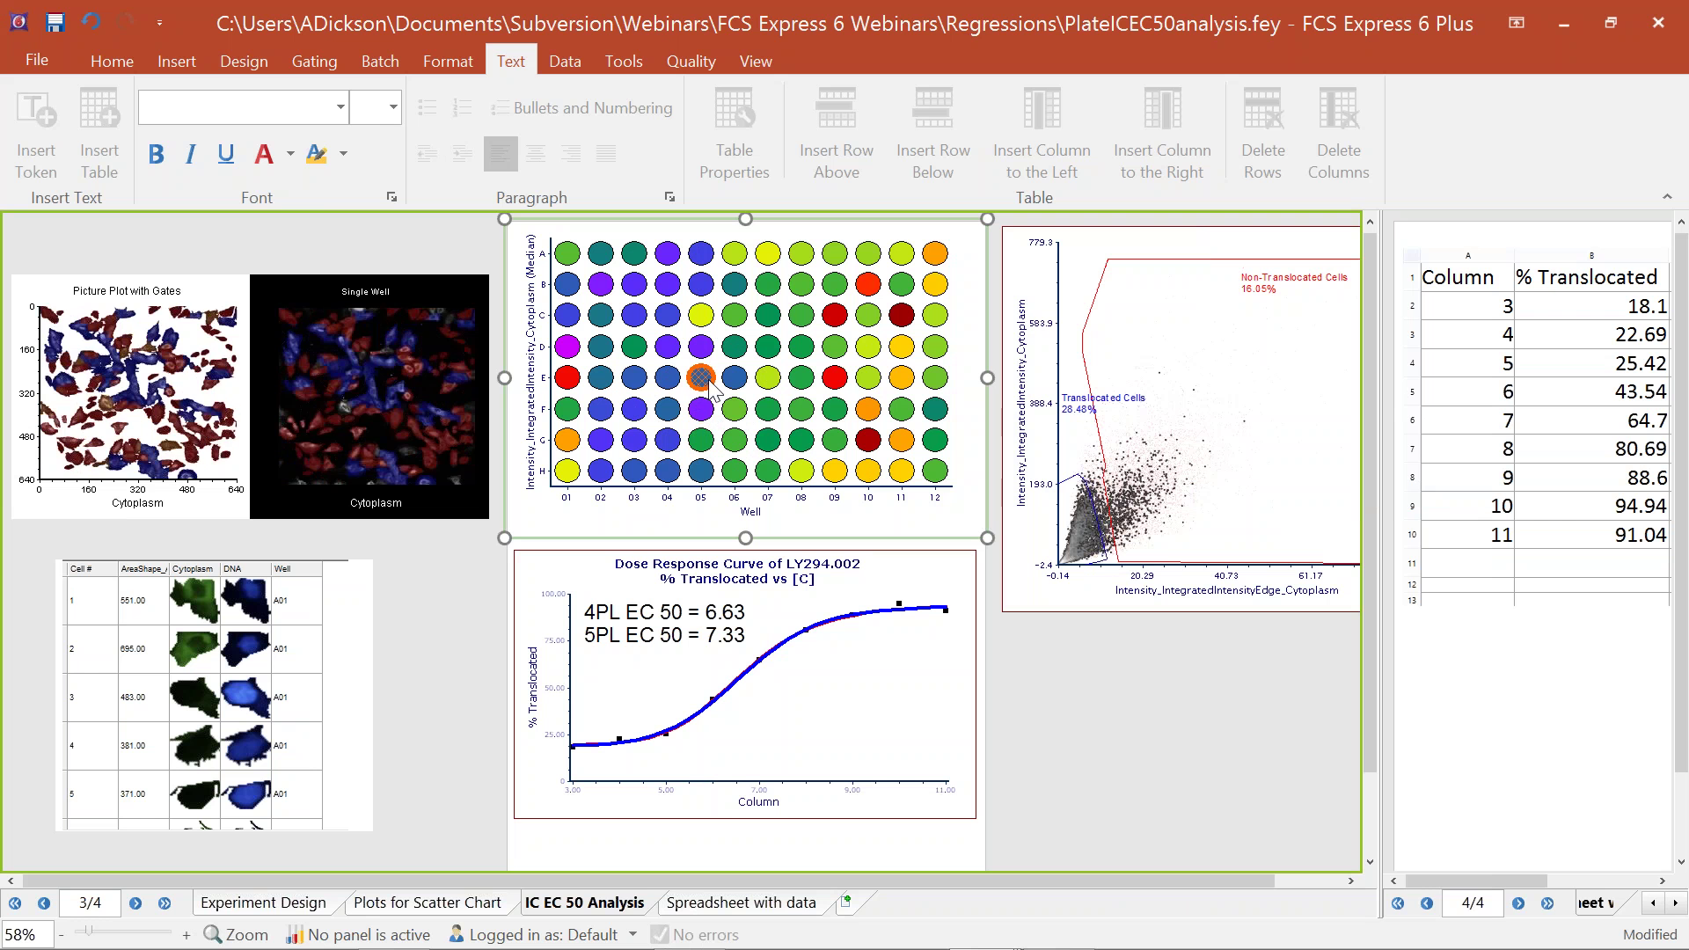
{"action": "left_click", "coordinate": [836, 380]}
{"action": "left_click", "coordinate": [836, 440]}
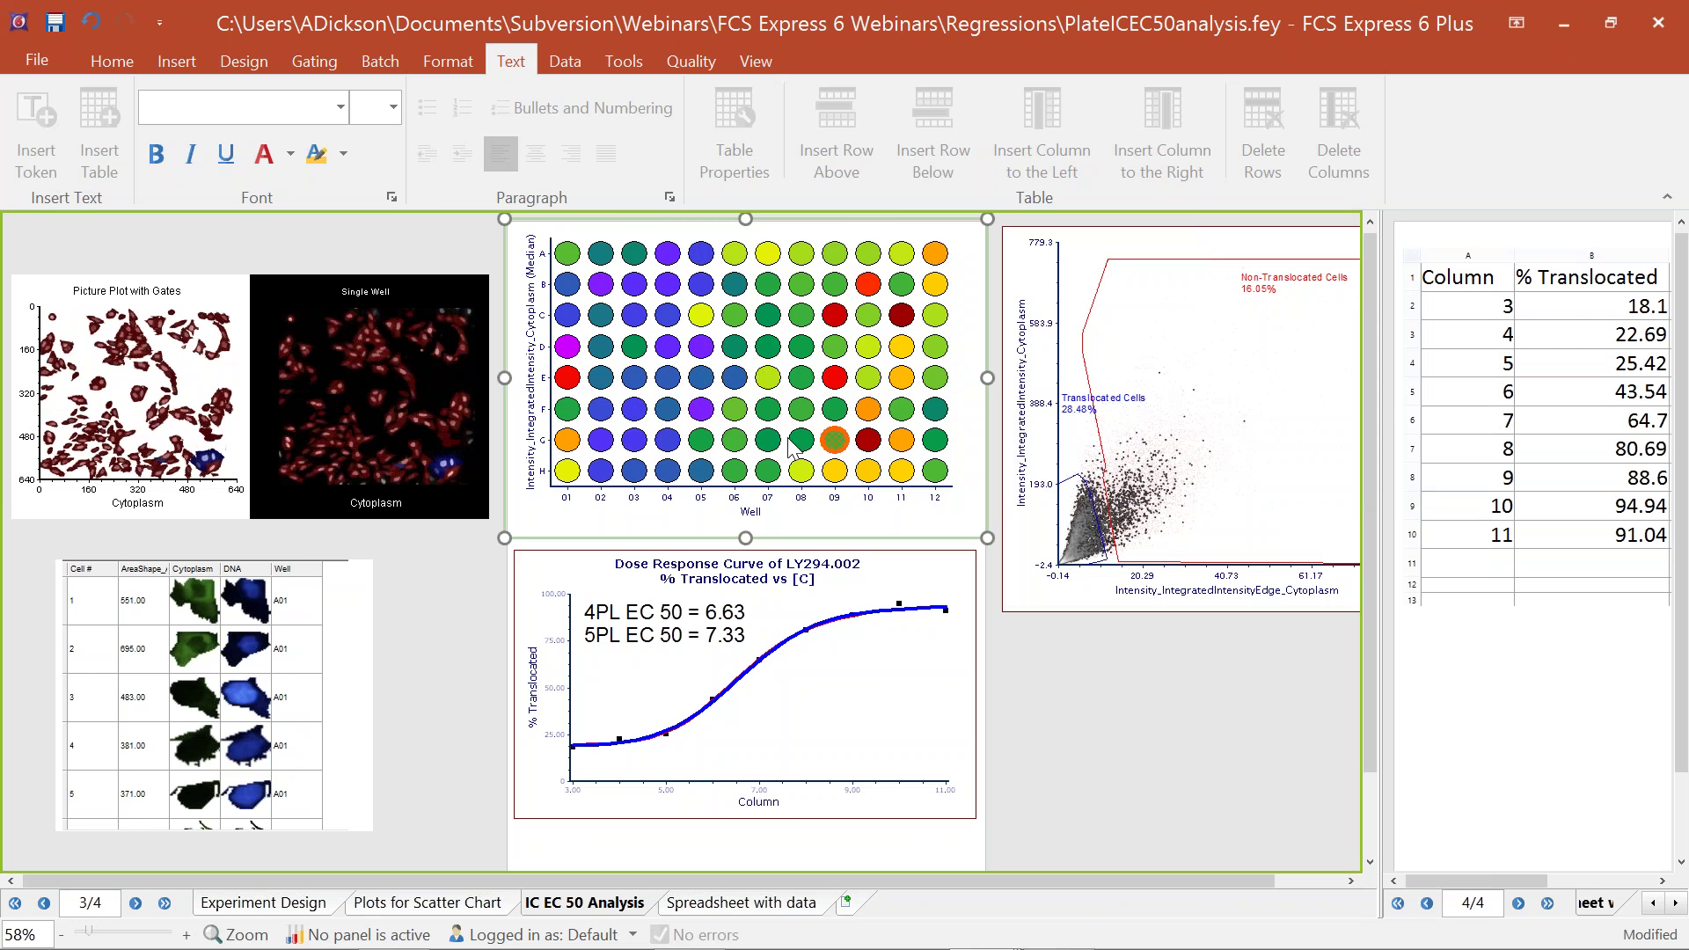
Step: Compare the cell images of column 5 by moving the Single Well gate to G05, H05 and finally F05
{"action": "left_click", "coordinate": [700, 440]}
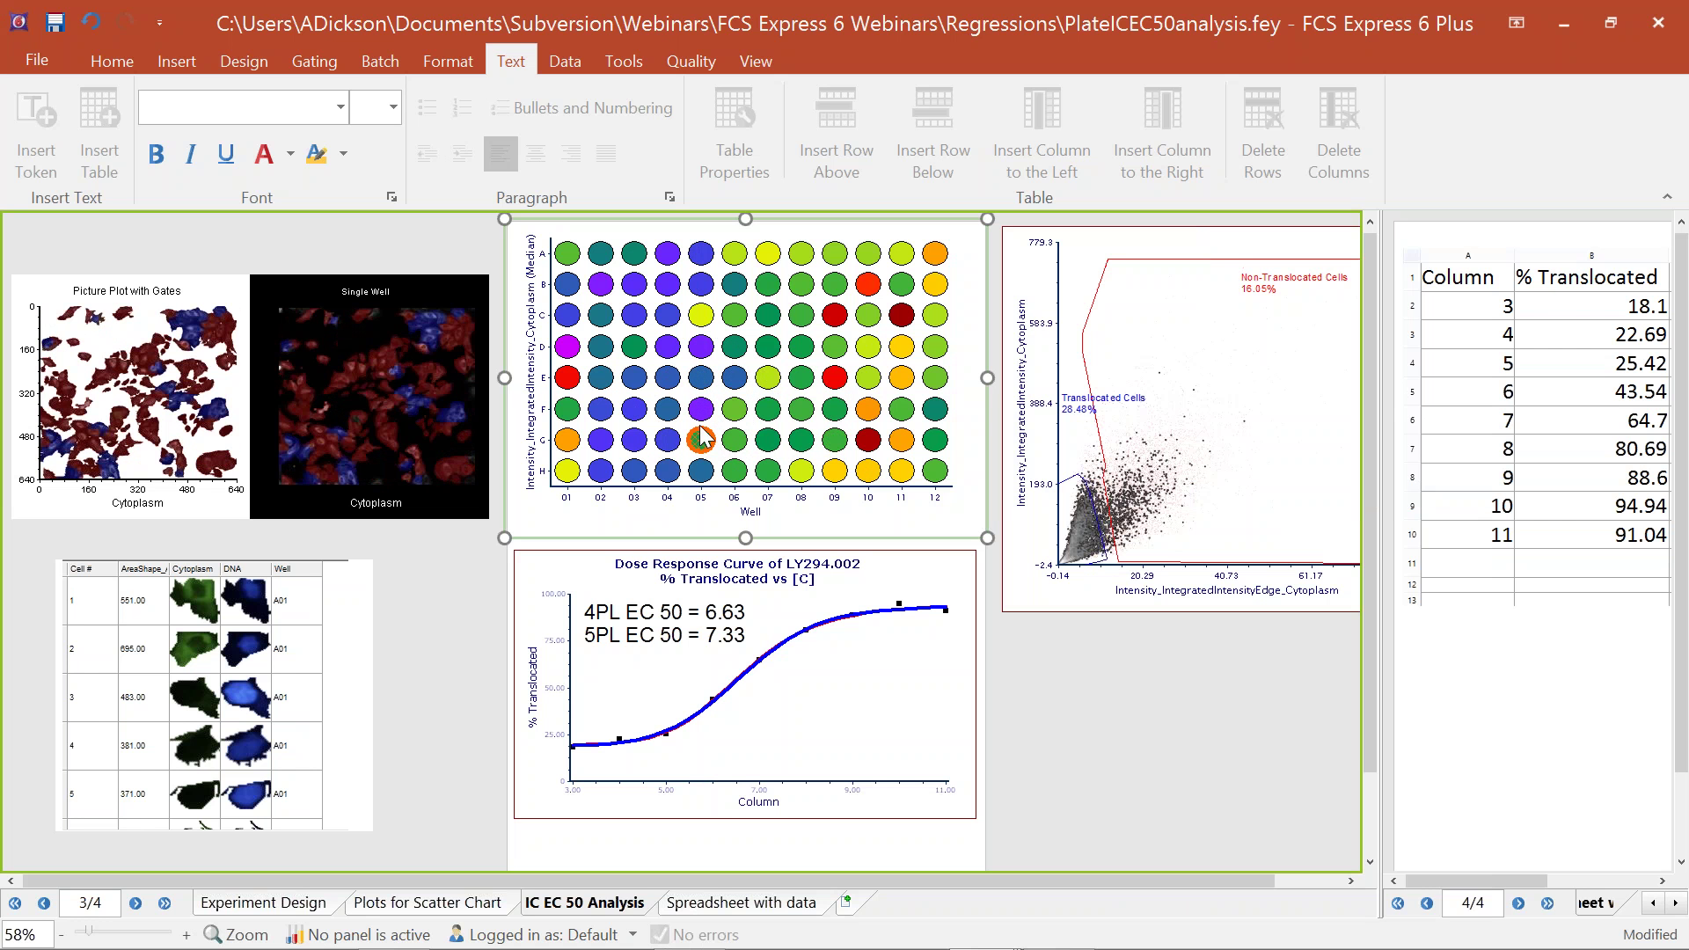
{"action": "left_click", "coordinate": [702, 410]}
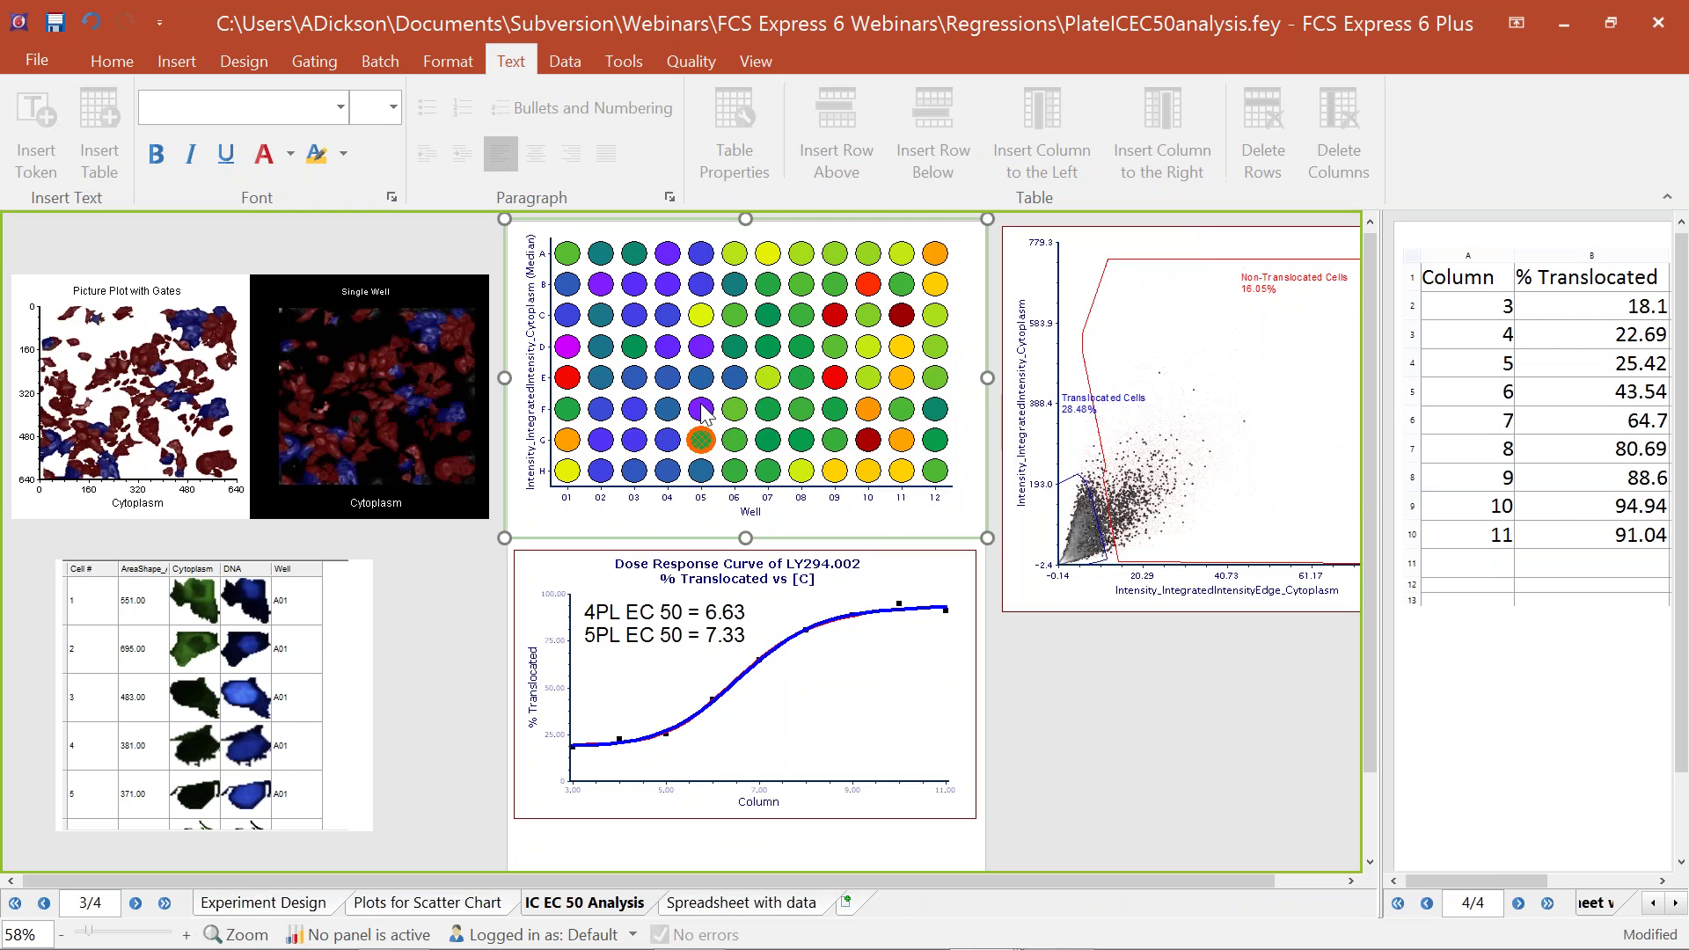
{"action": "left_click", "coordinate": [701, 473]}
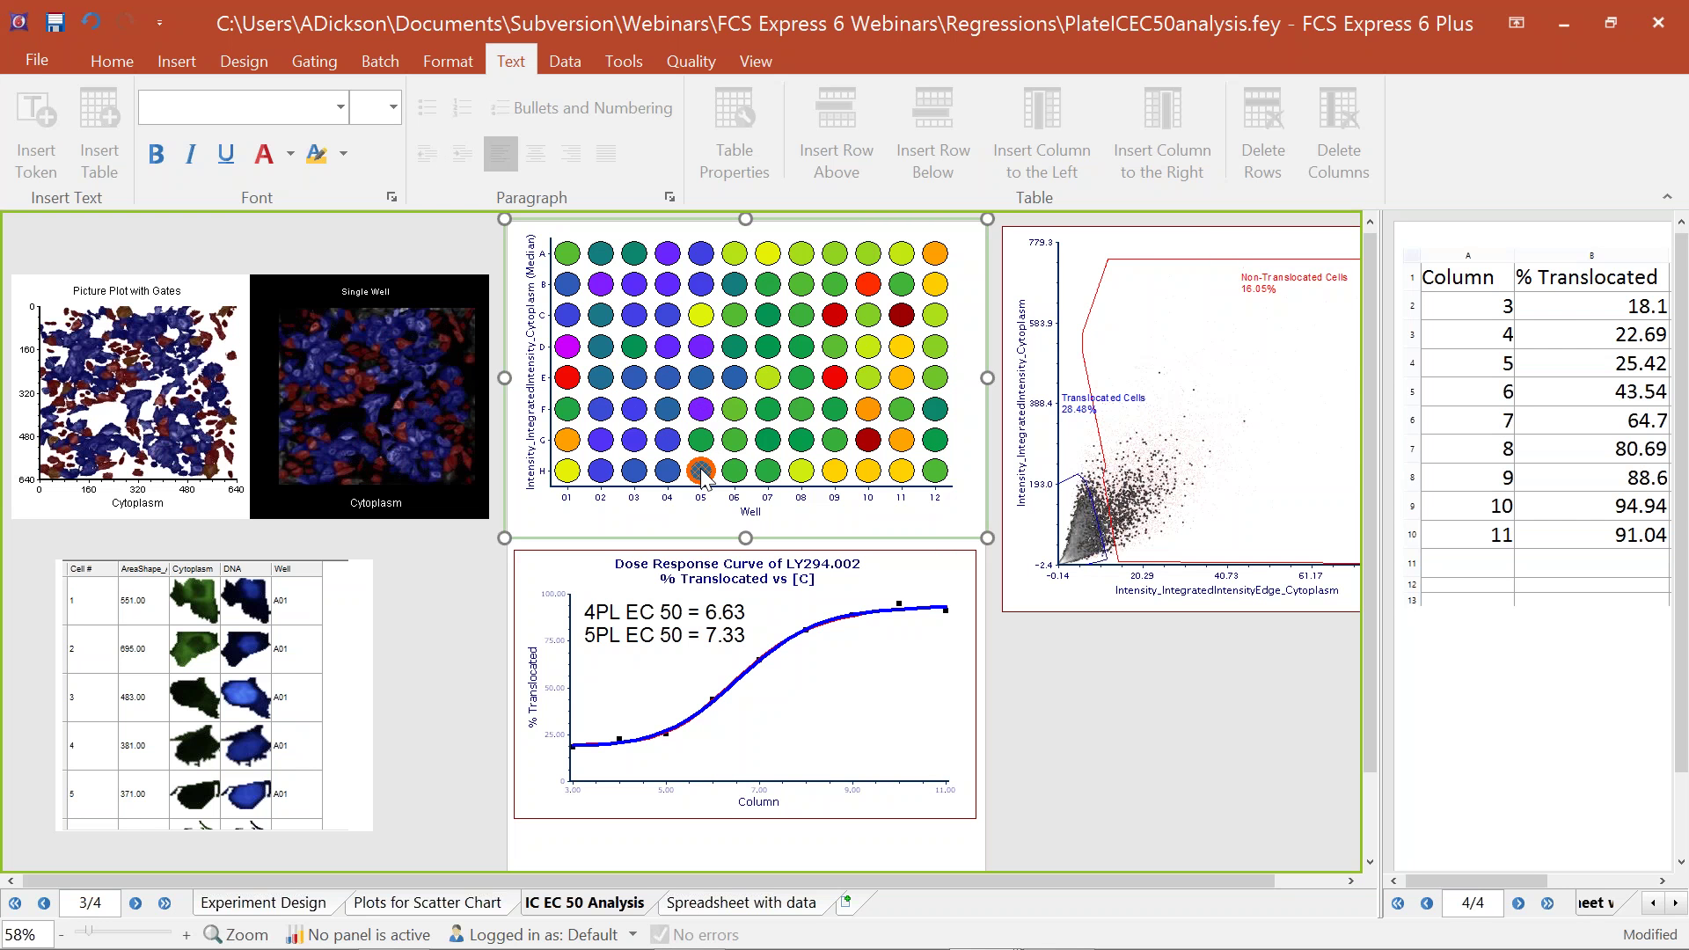
{"action": "left_click", "coordinate": [701, 410]}
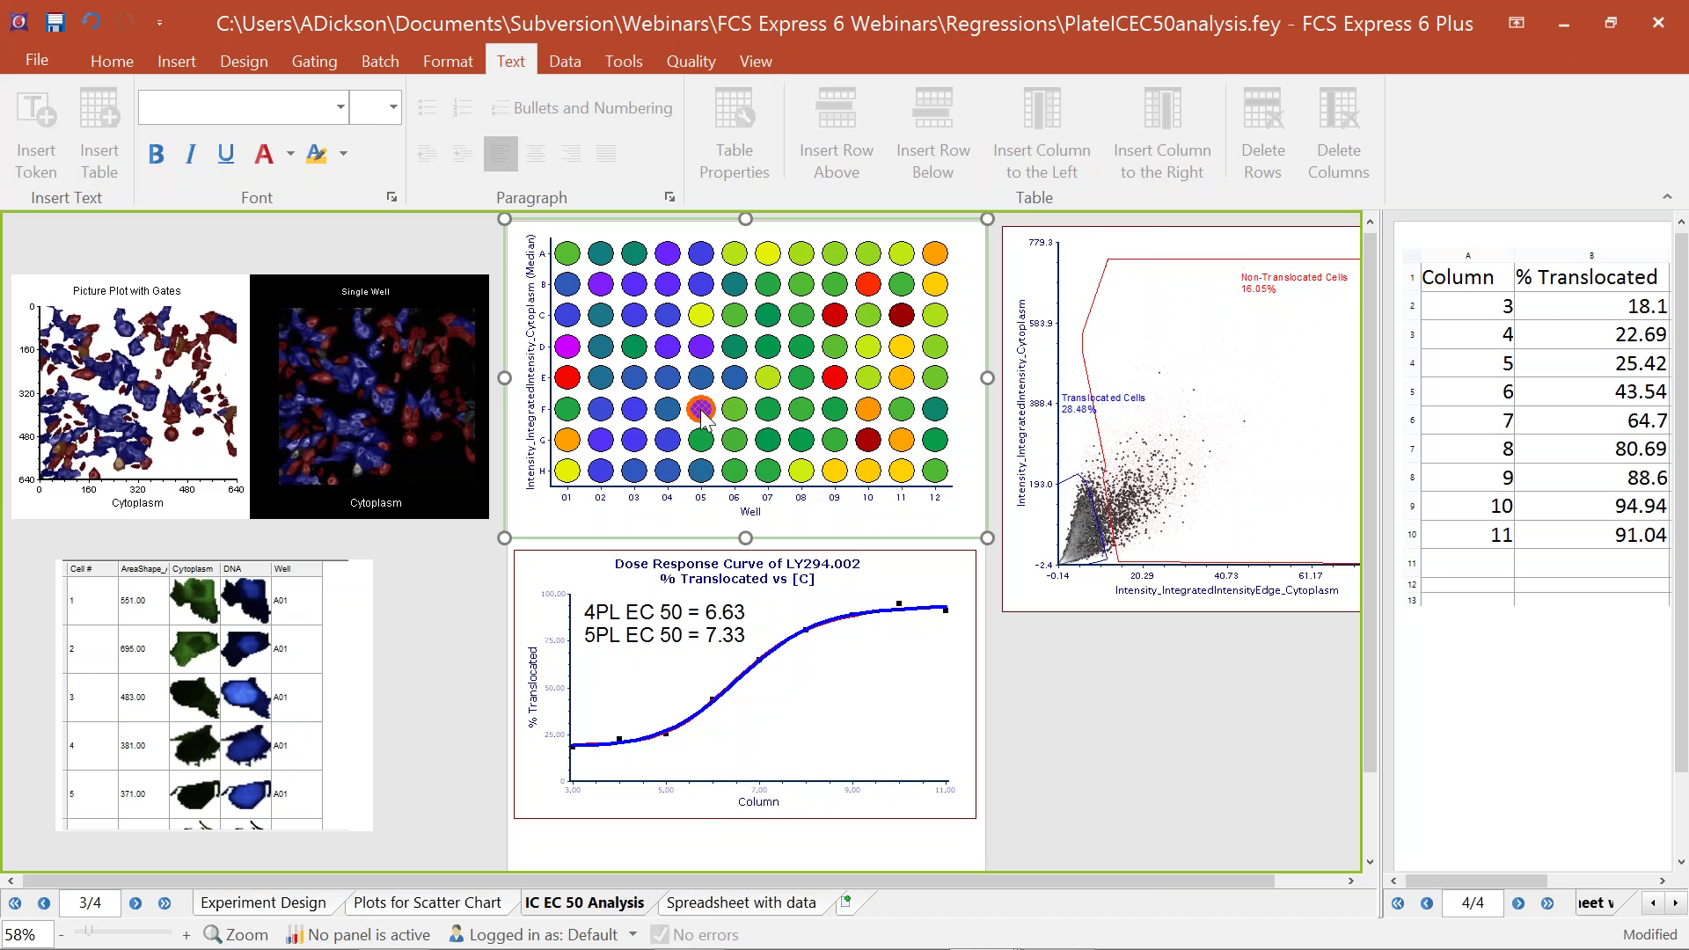
Step: Exclude well F05 from the Column 5 gate, check the effect on the dose response fits, and undo the exclusion
{"action": "right_click", "coordinate": [655, 380]}
{"action": "mouse_move", "coordinate": [818, 405]}
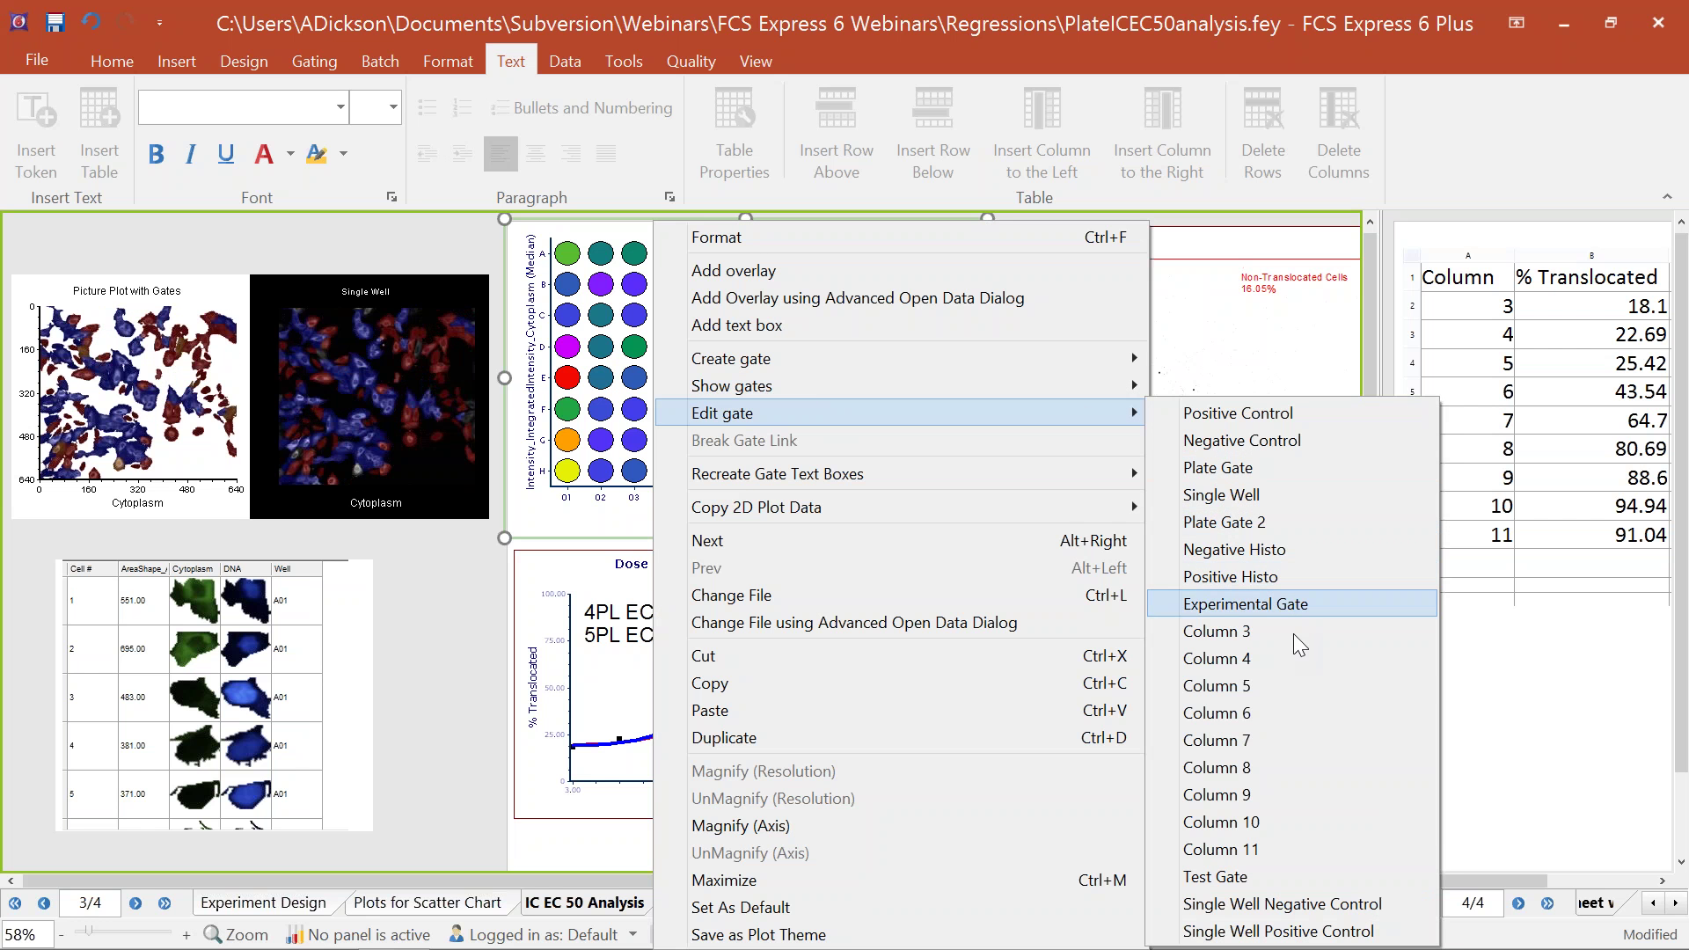
{"action": "left_click", "coordinate": [1228, 690]}
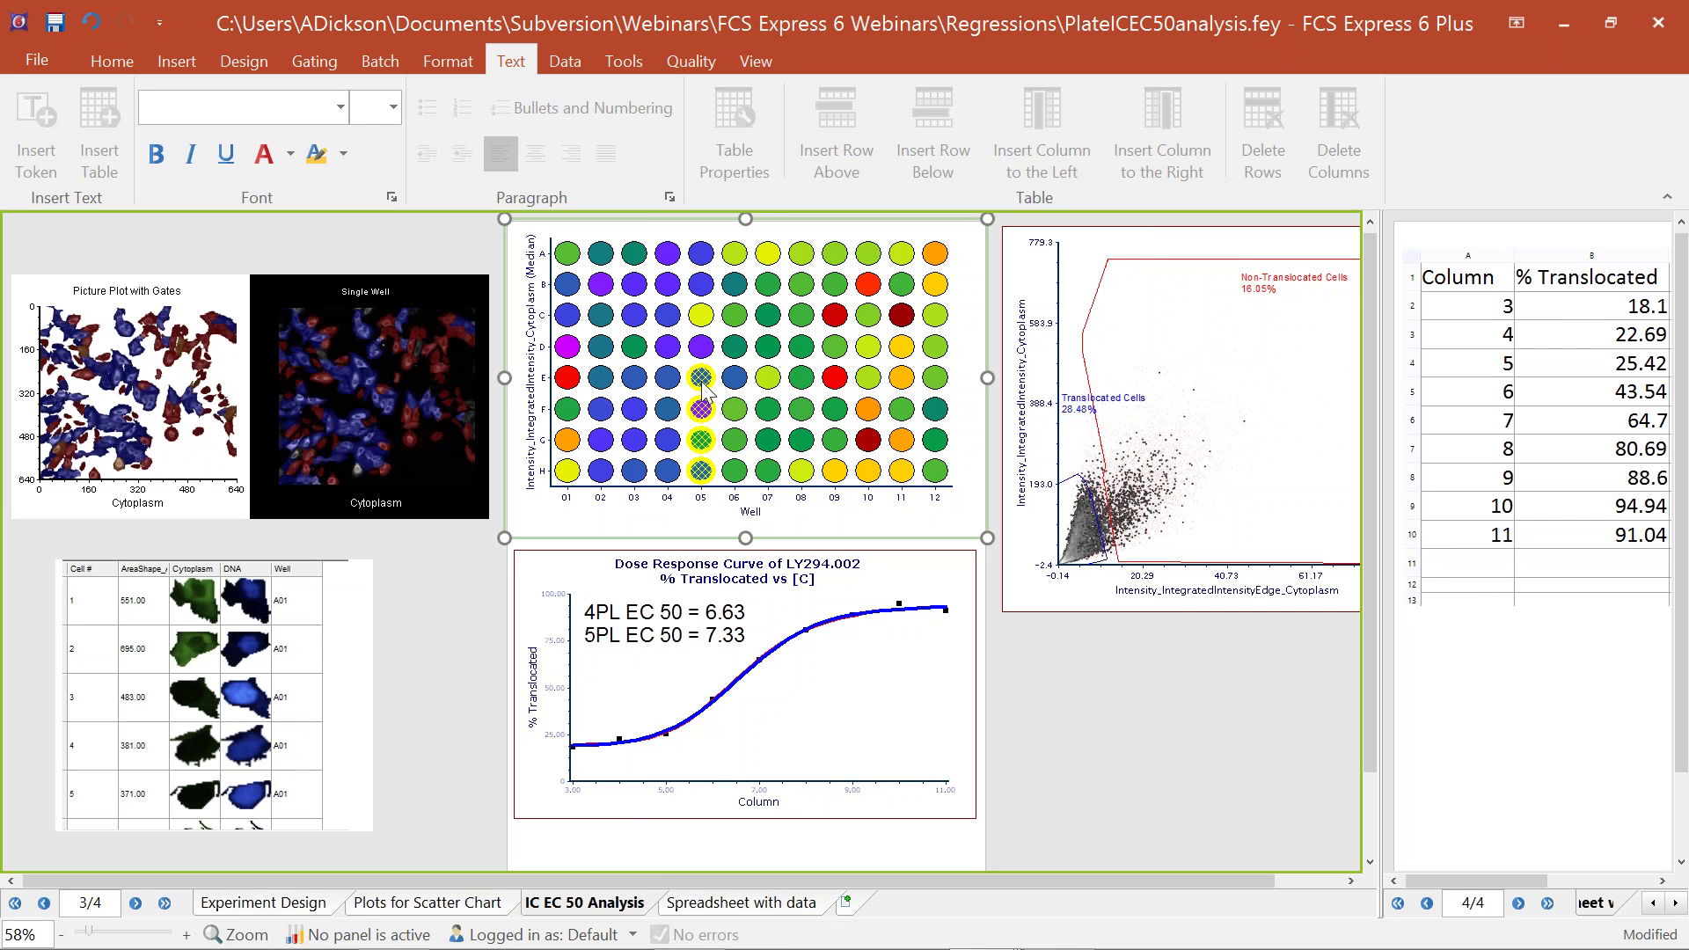
{"action": "left_click", "coordinate": [701, 410]}
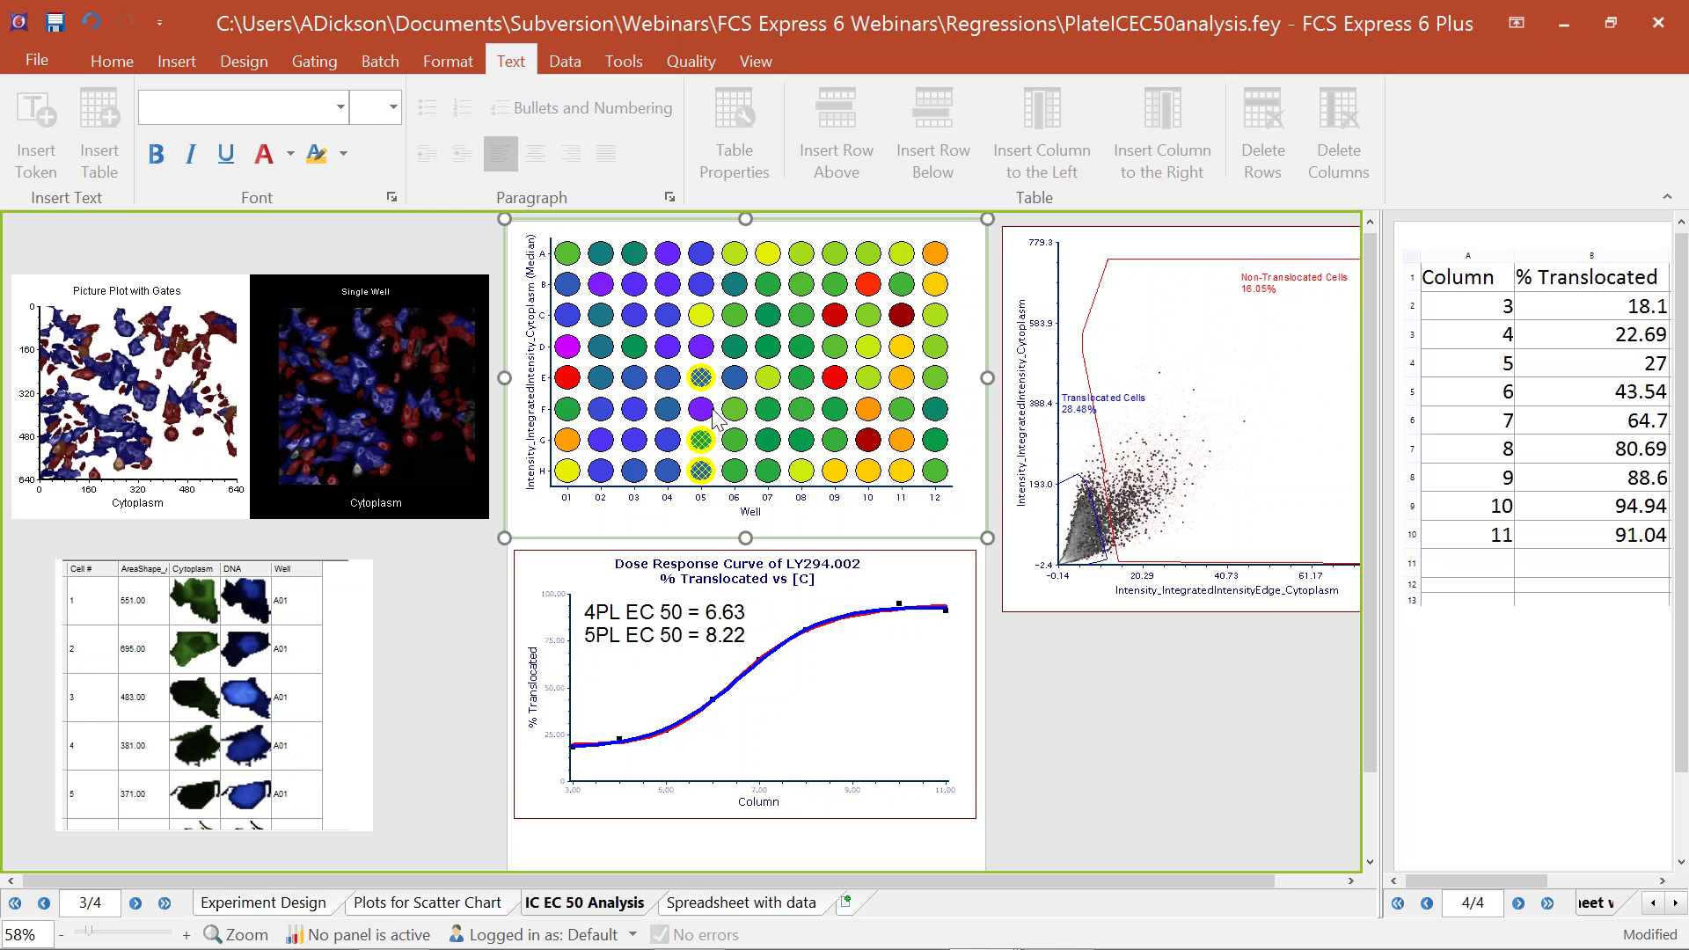
{"action": "key", "text": "ctrl+z"}
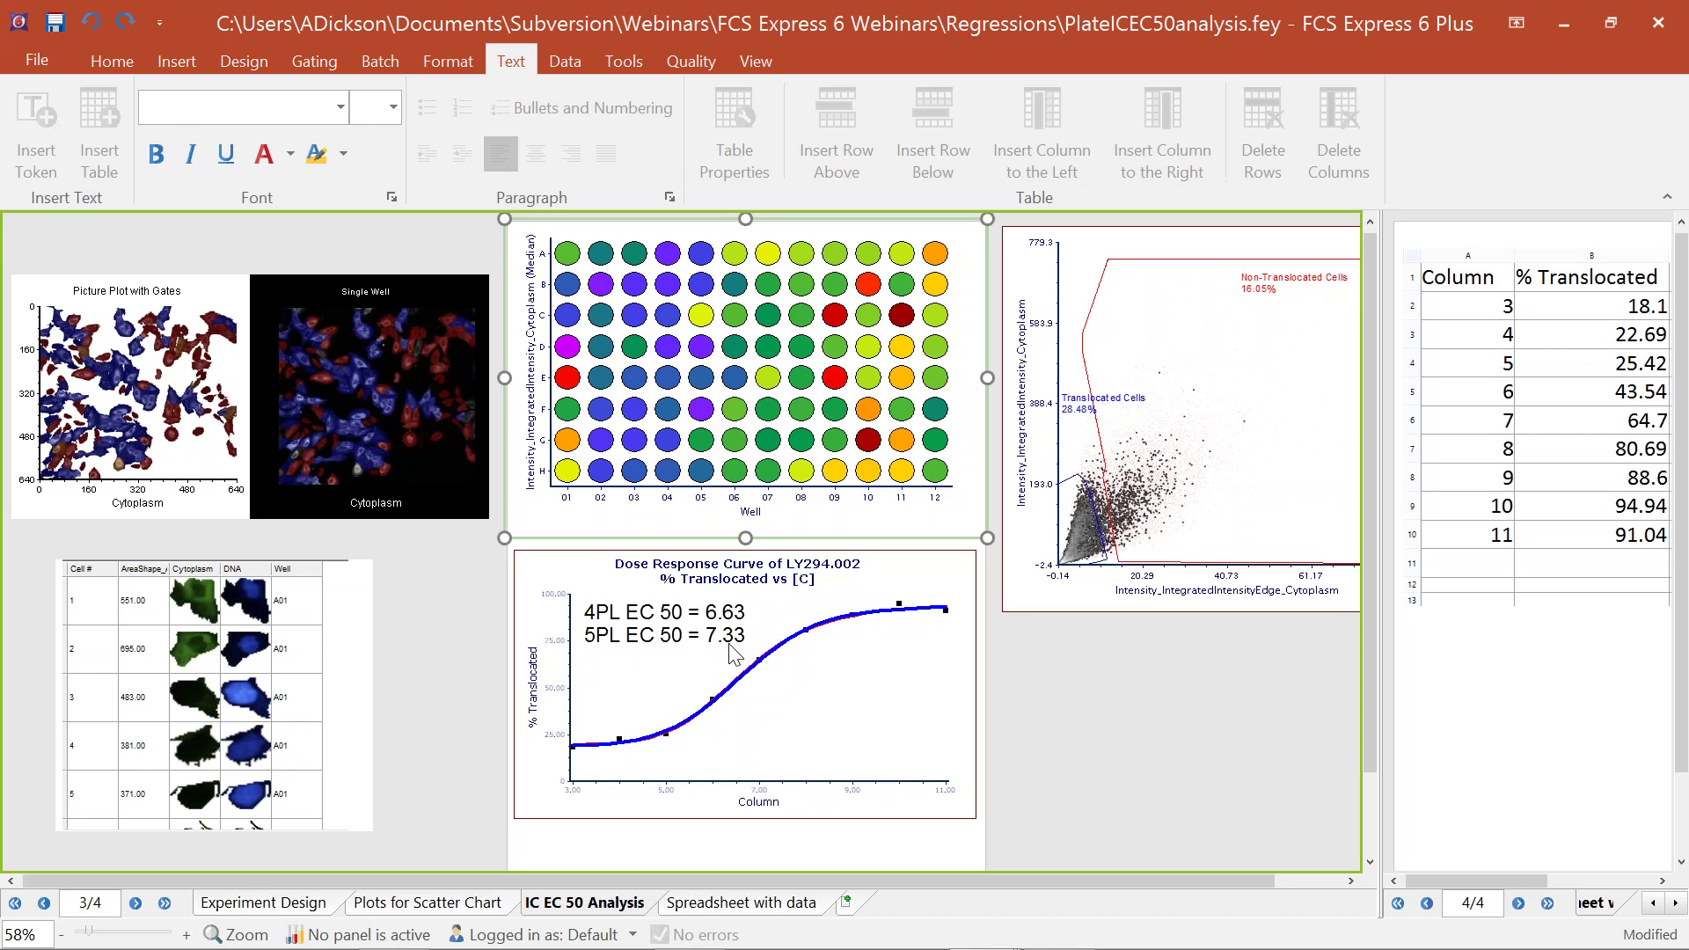
{"action": "left_click", "coordinate": [1077, 730]}
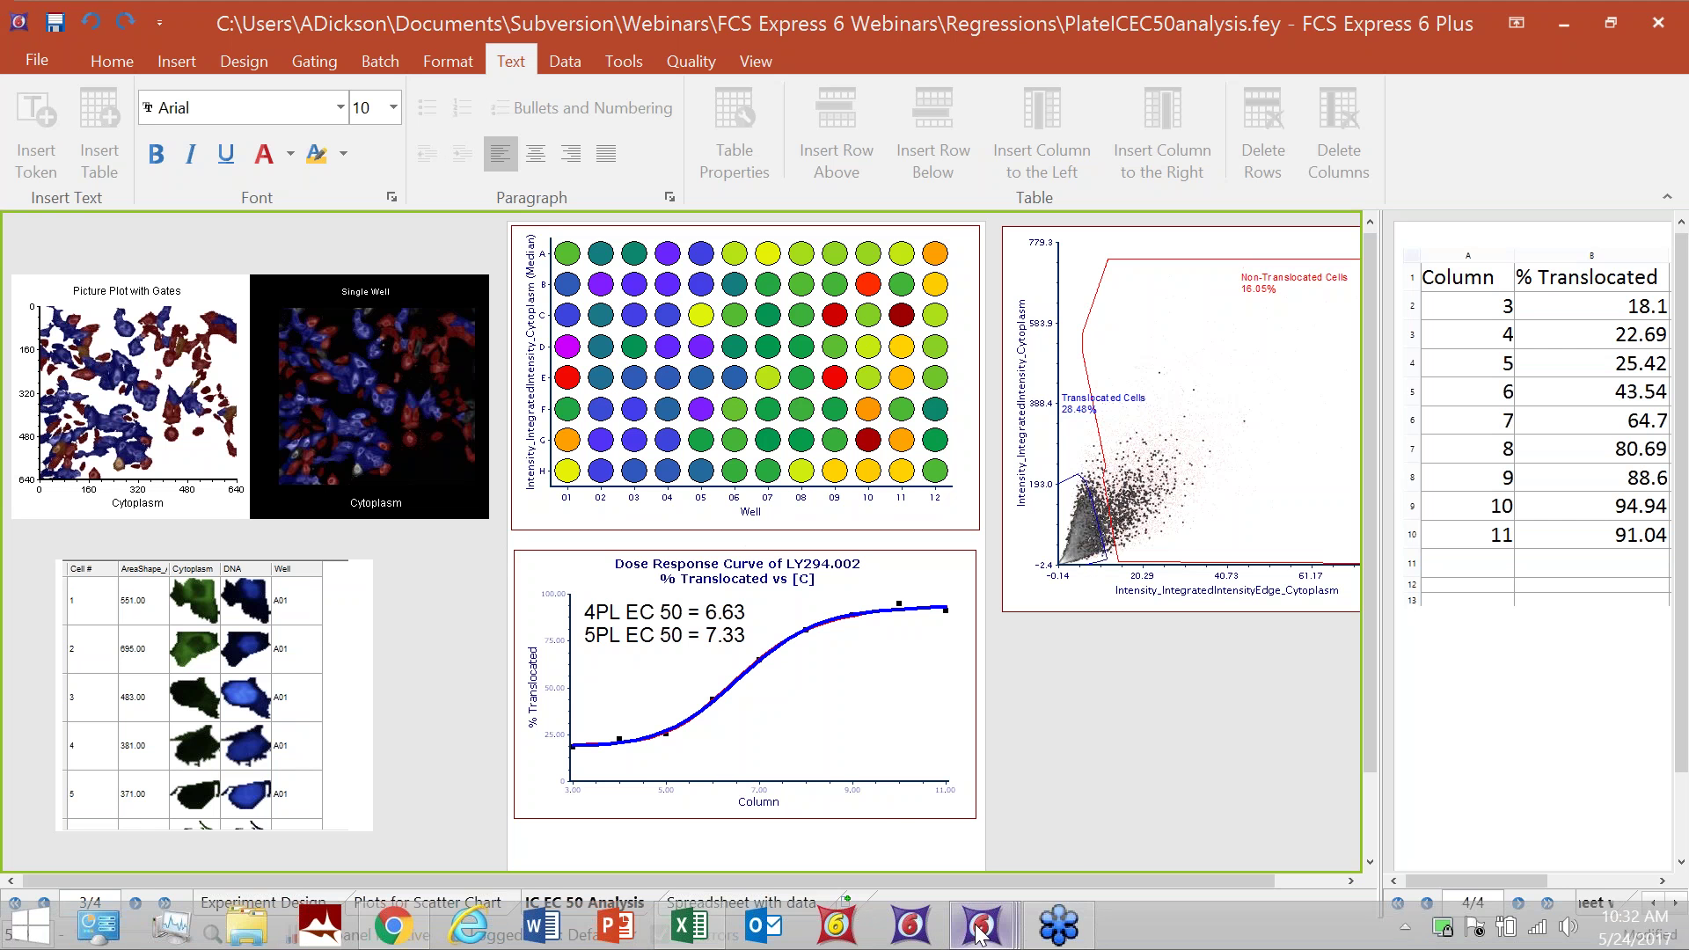
Step: Switch to the RegressionsIntro.fey layout and show its Summary page
{"action": "mouse_move", "coordinate": [979, 936]}
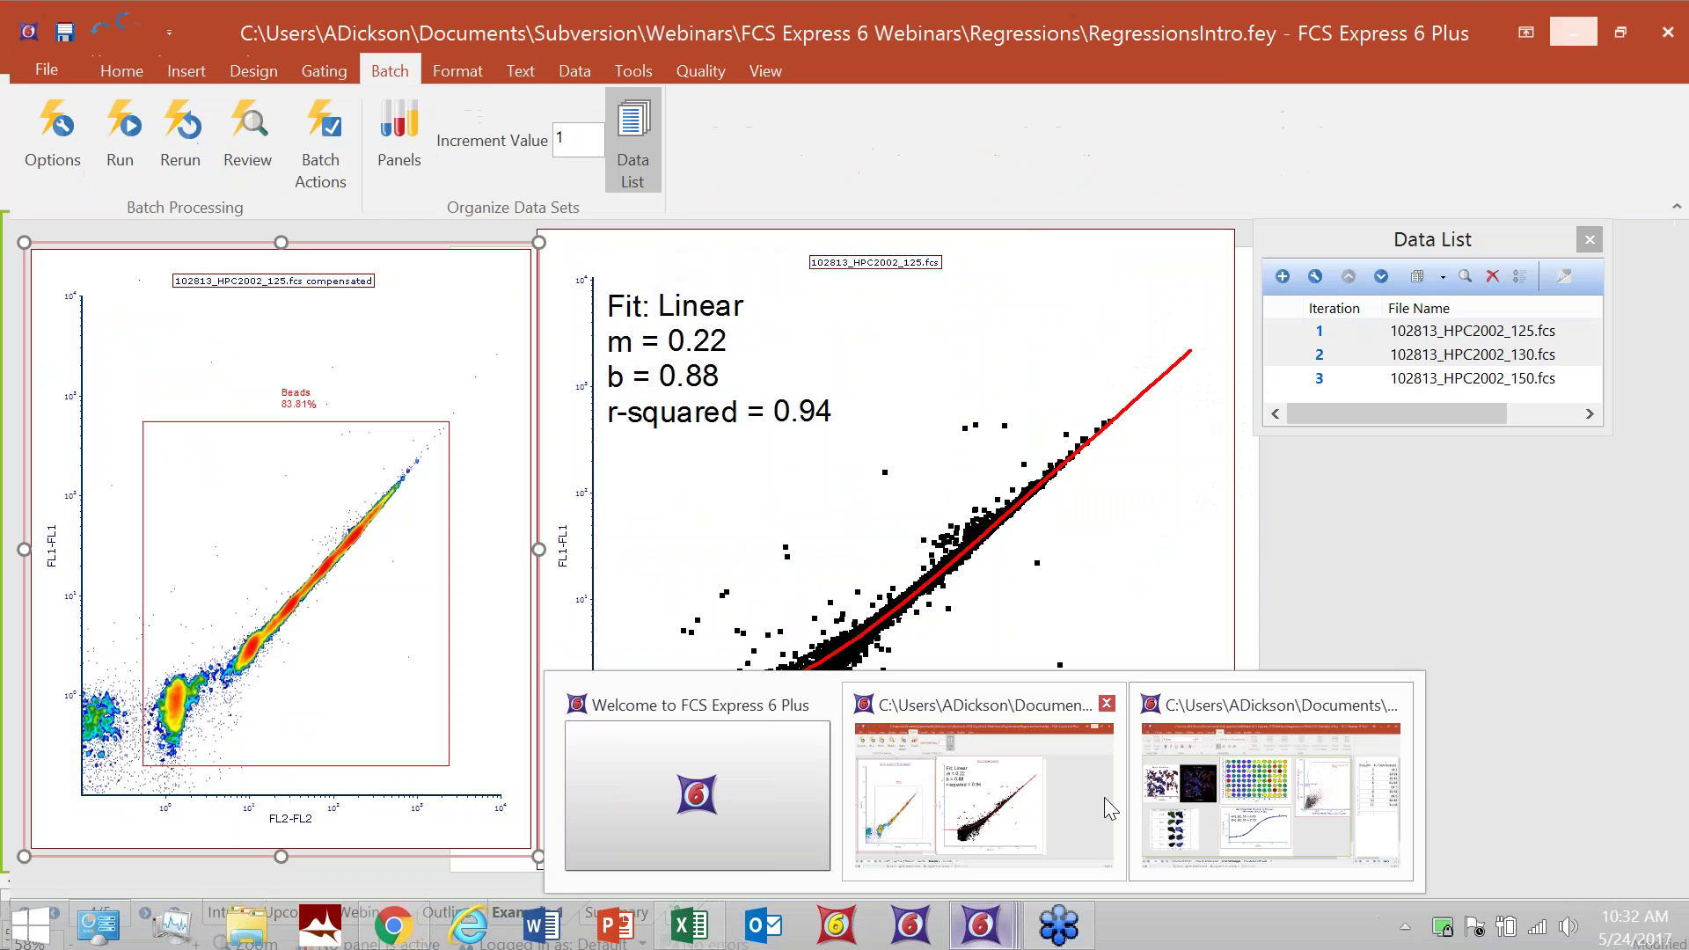
{"action": "left_click", "coordinate": [1106, 797]}
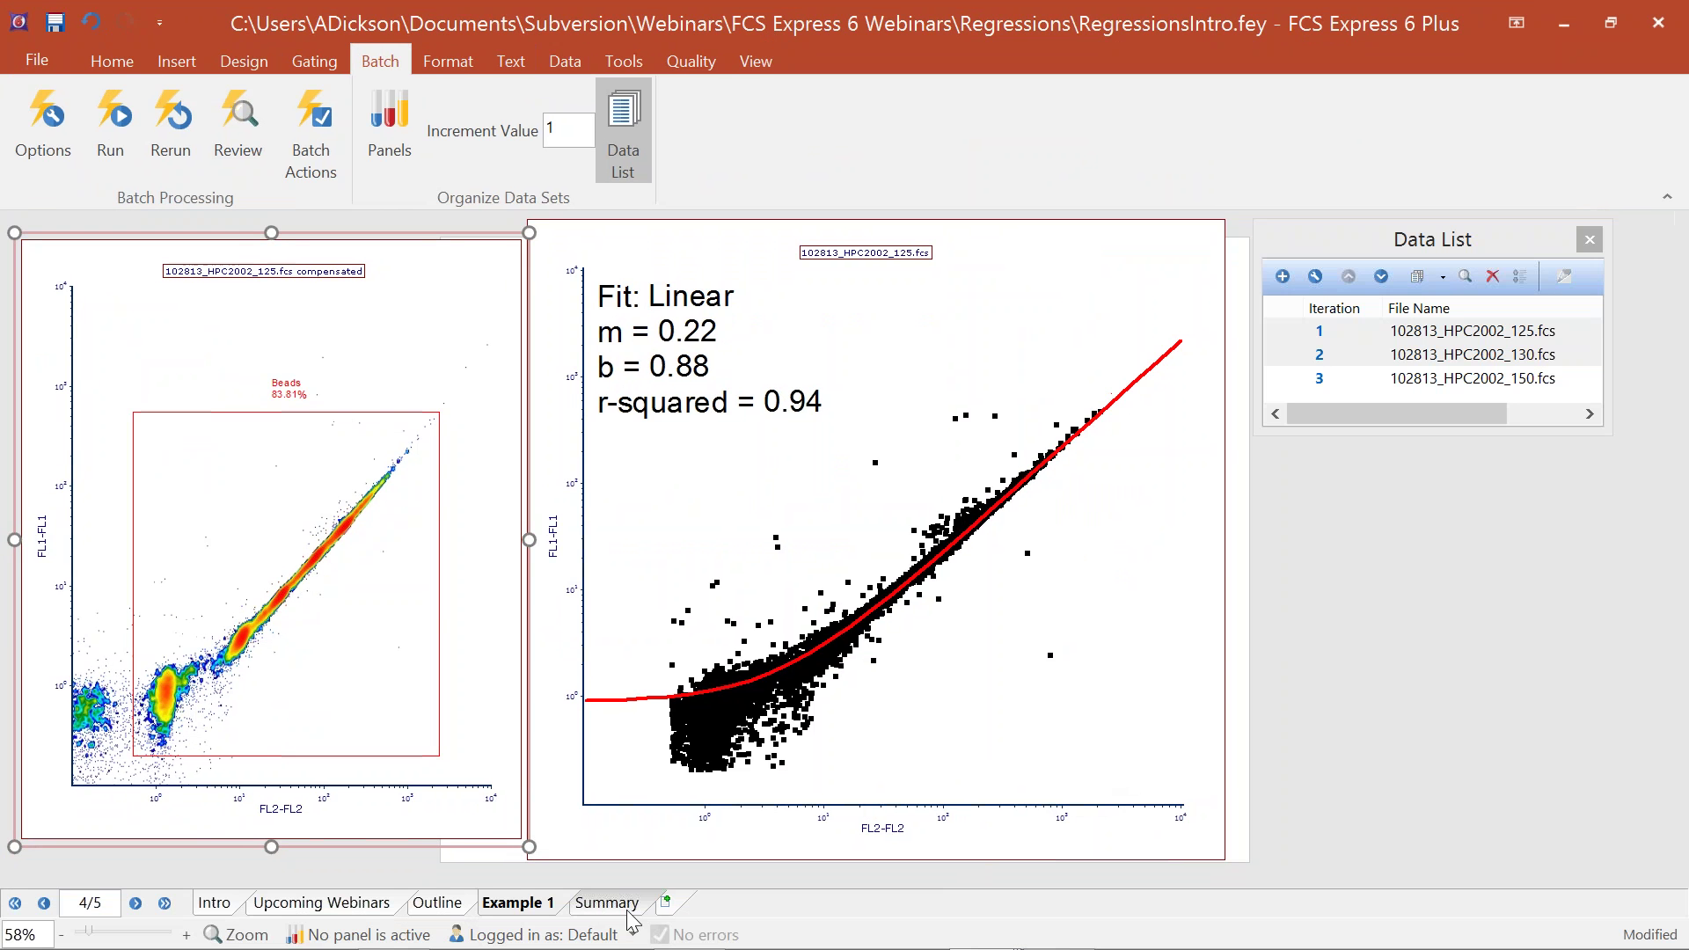
{"action": "left_click", "coordinate": [628, 908]}
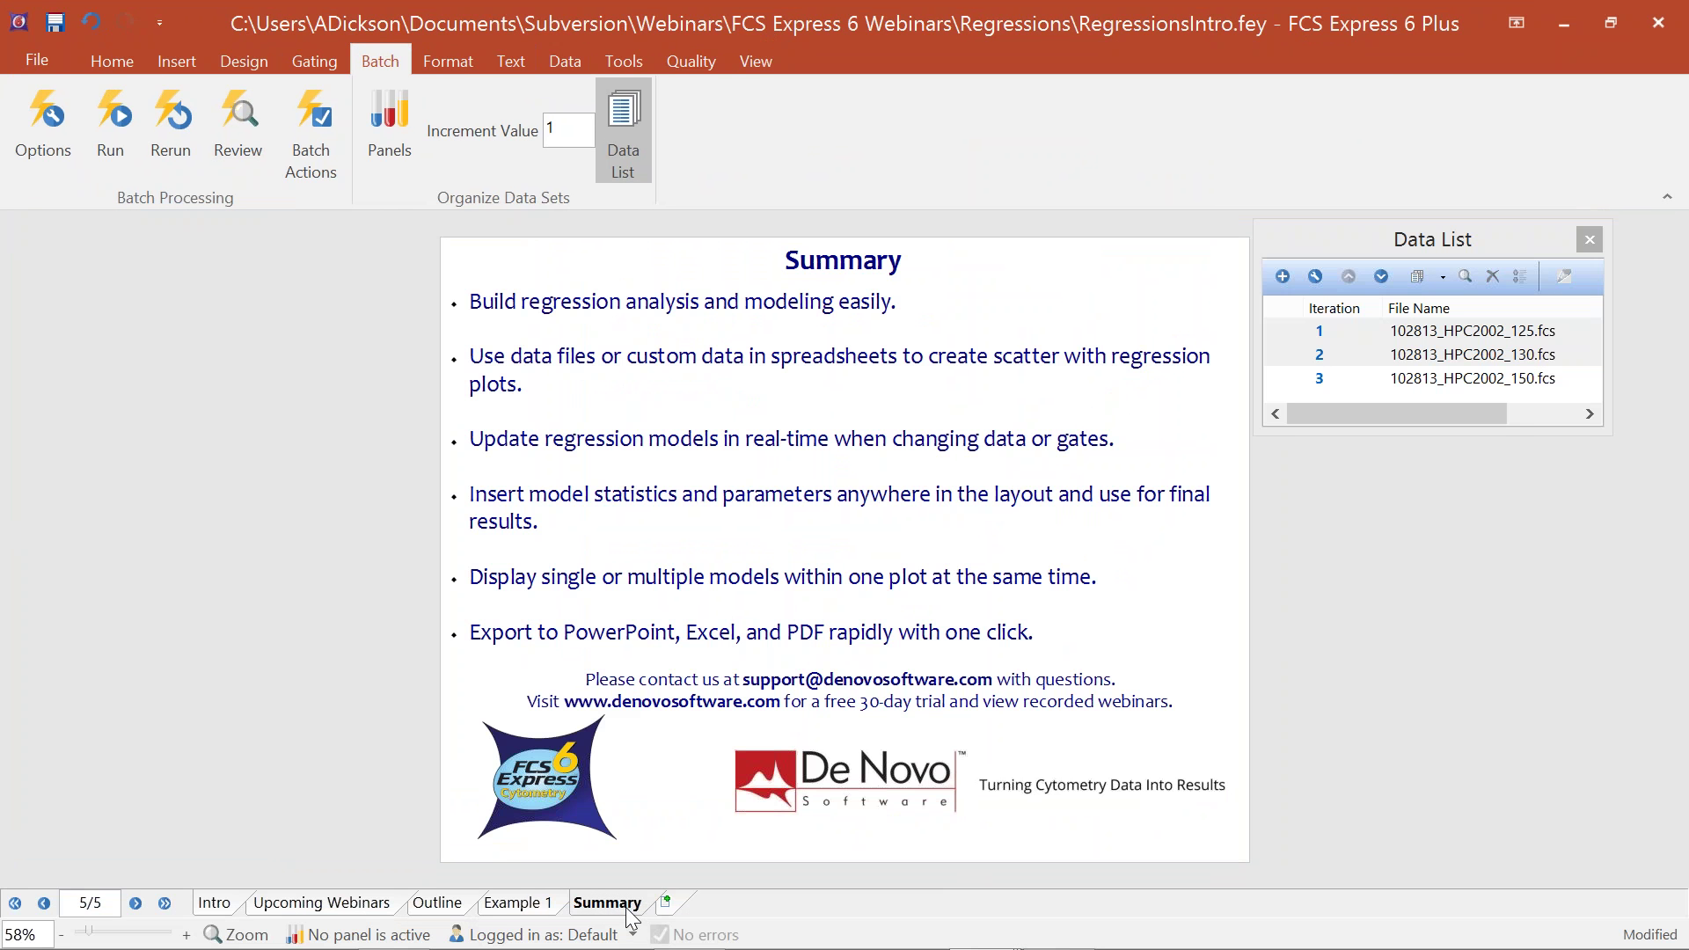